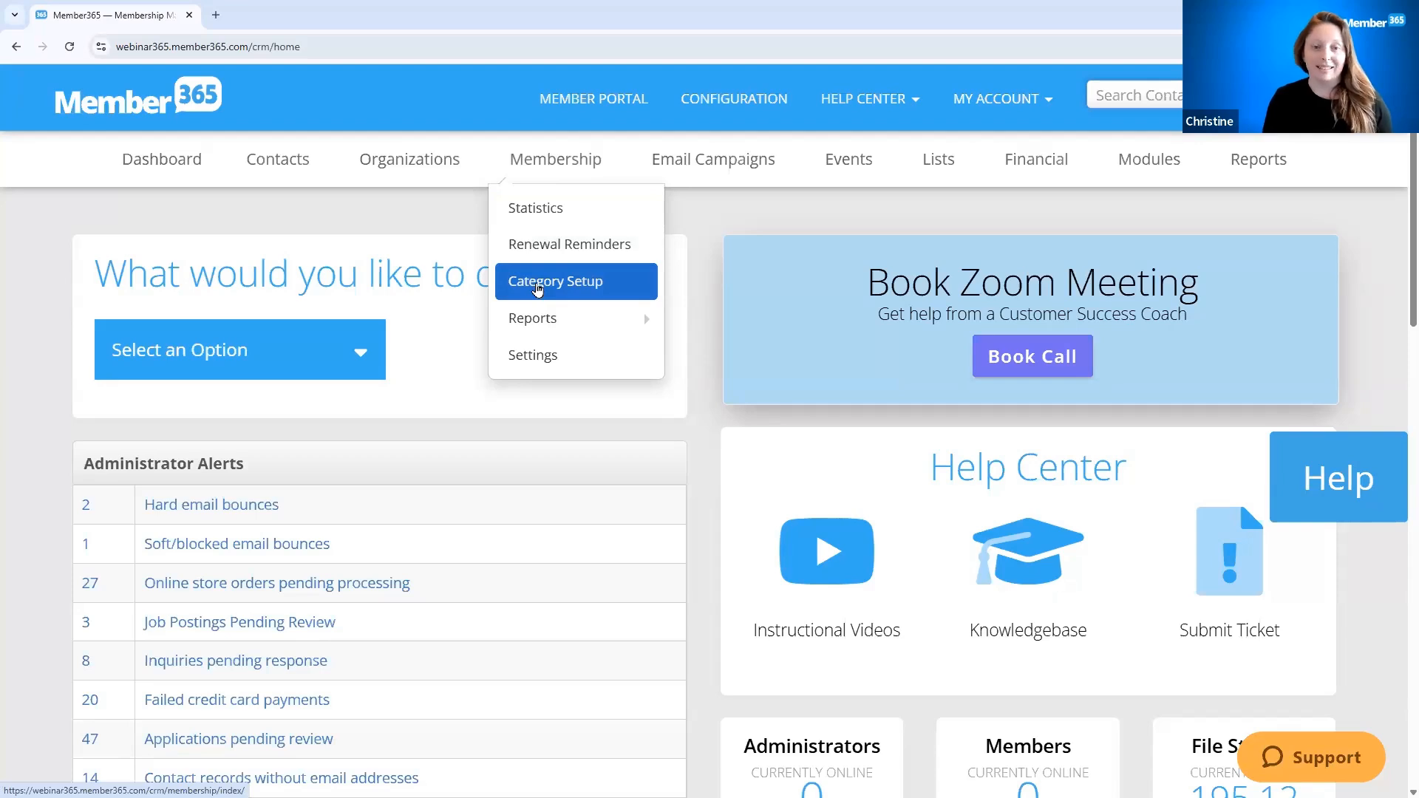
Start a new membership category from the category setup and name it "Staff" in English.
{"action": "left_click", "coordinate": [538, 288]}
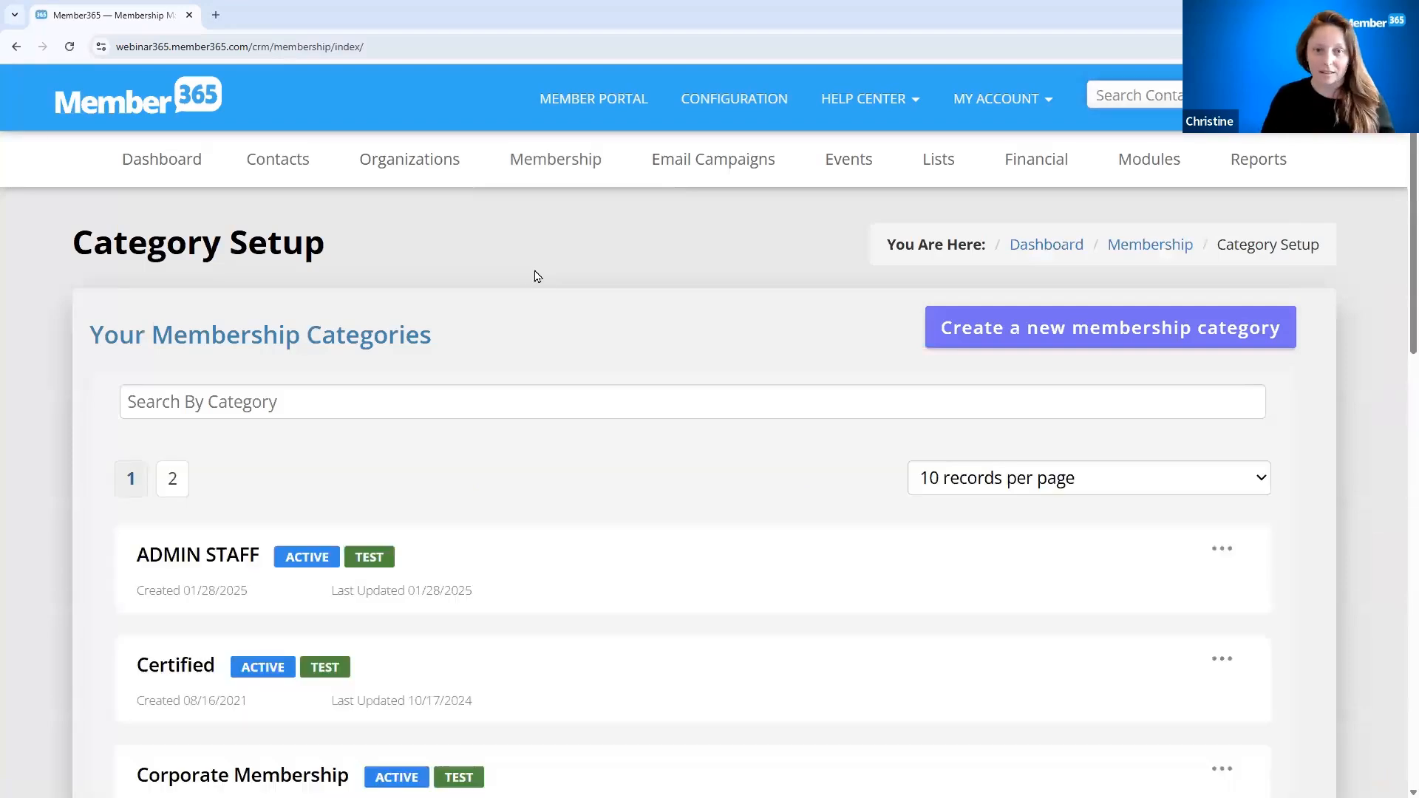
{"action": "left_click", "coordinate": [952, 332]}
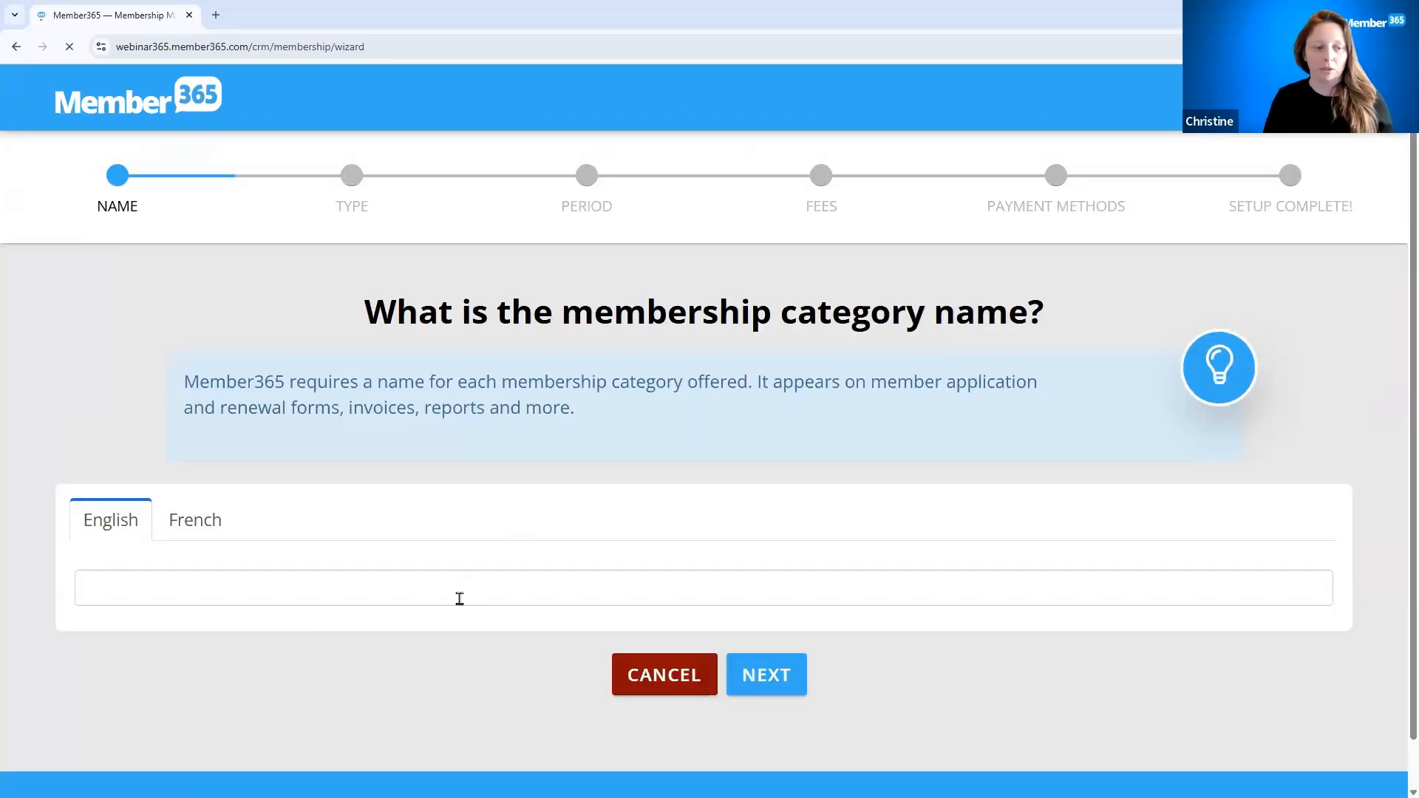
{"action": "left_click", "coordinate": [460, 597]}
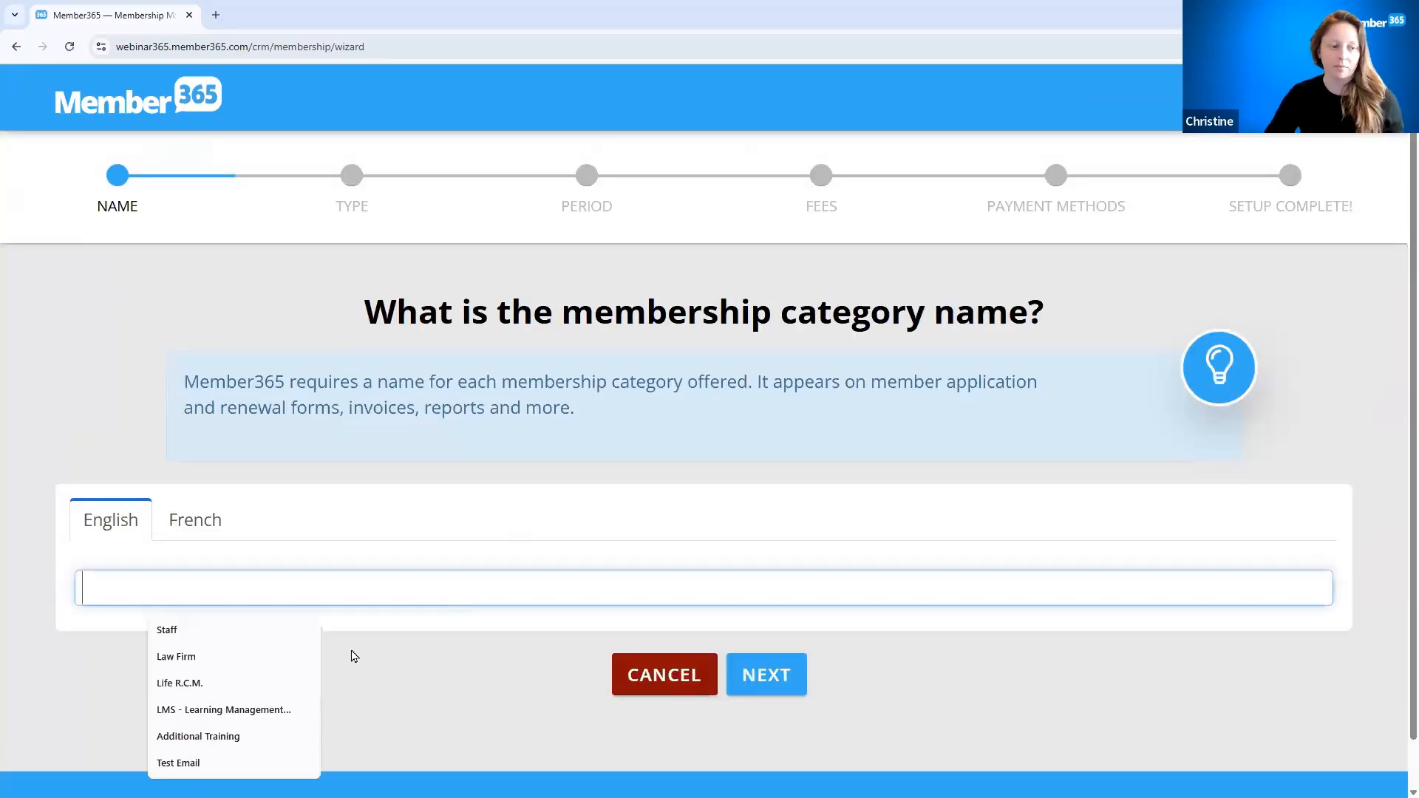
{"action": "left_click", "coordinate": [225, 633]}
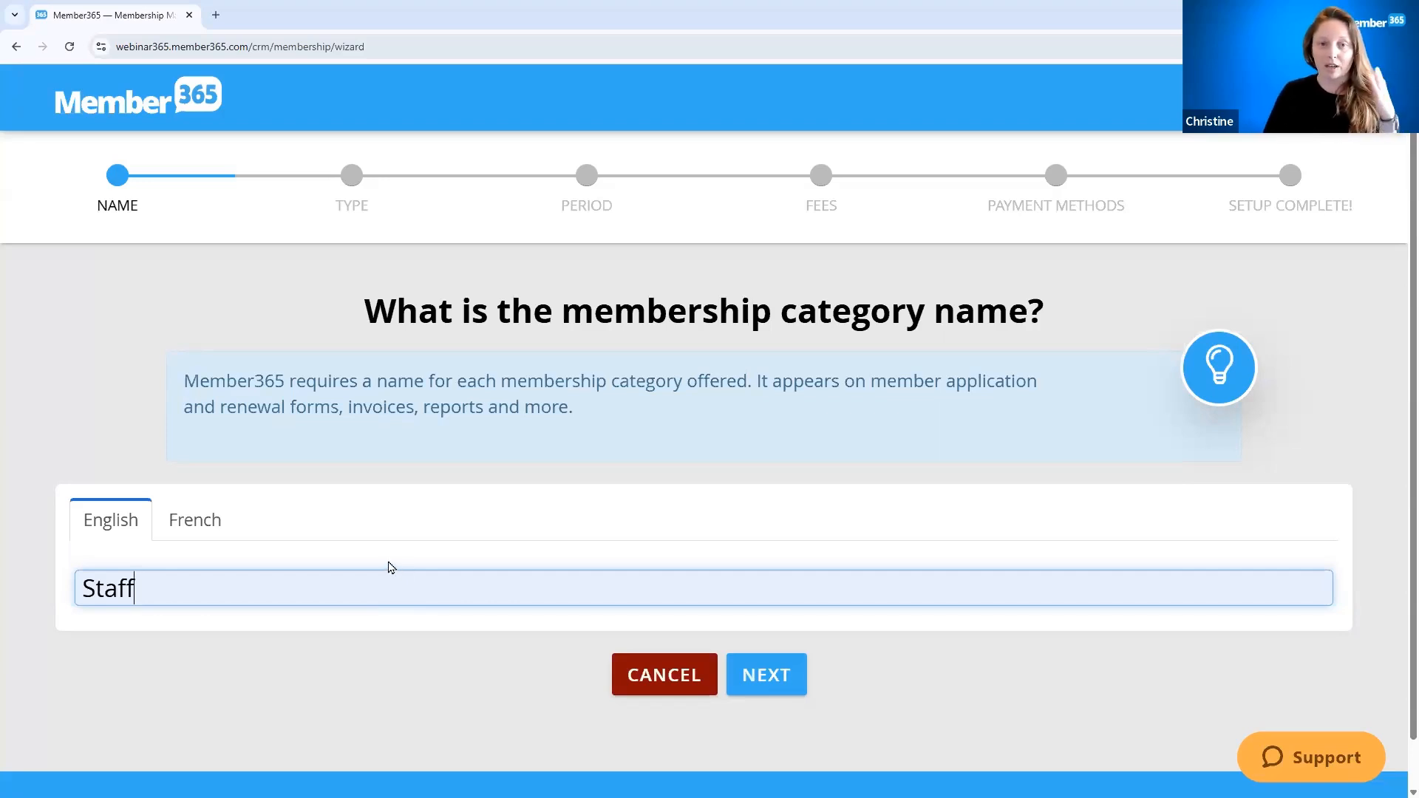
{"action": "left_click", "coordinate": [769, 671]}
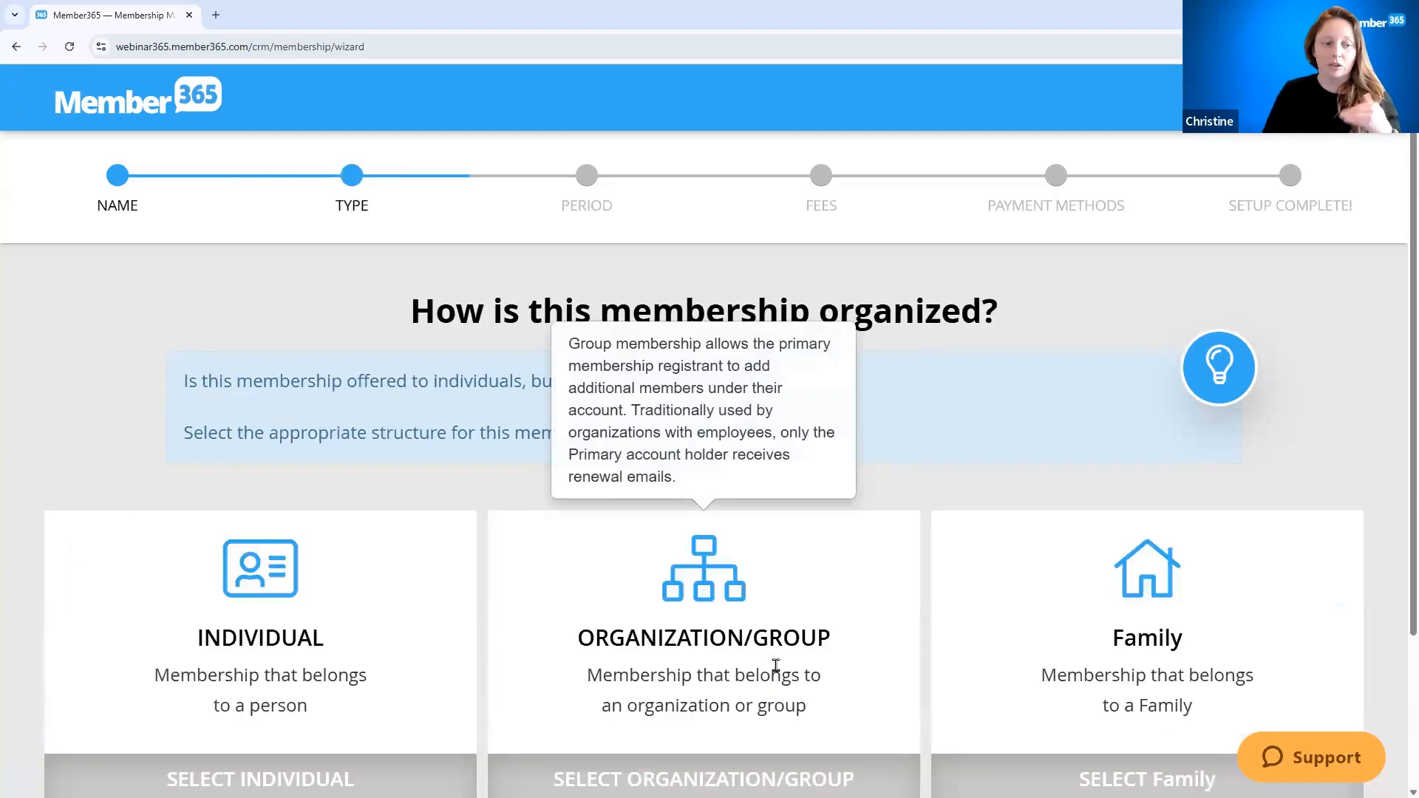
Organize the Staff membership as Individual and continue to the renewal period.
{"action": "scroll", "coordinate": [775, 669], "scroll_direction": "down", "scroll_amount": 2}
{"action": "left_click", "coordinate": [268, 642]}
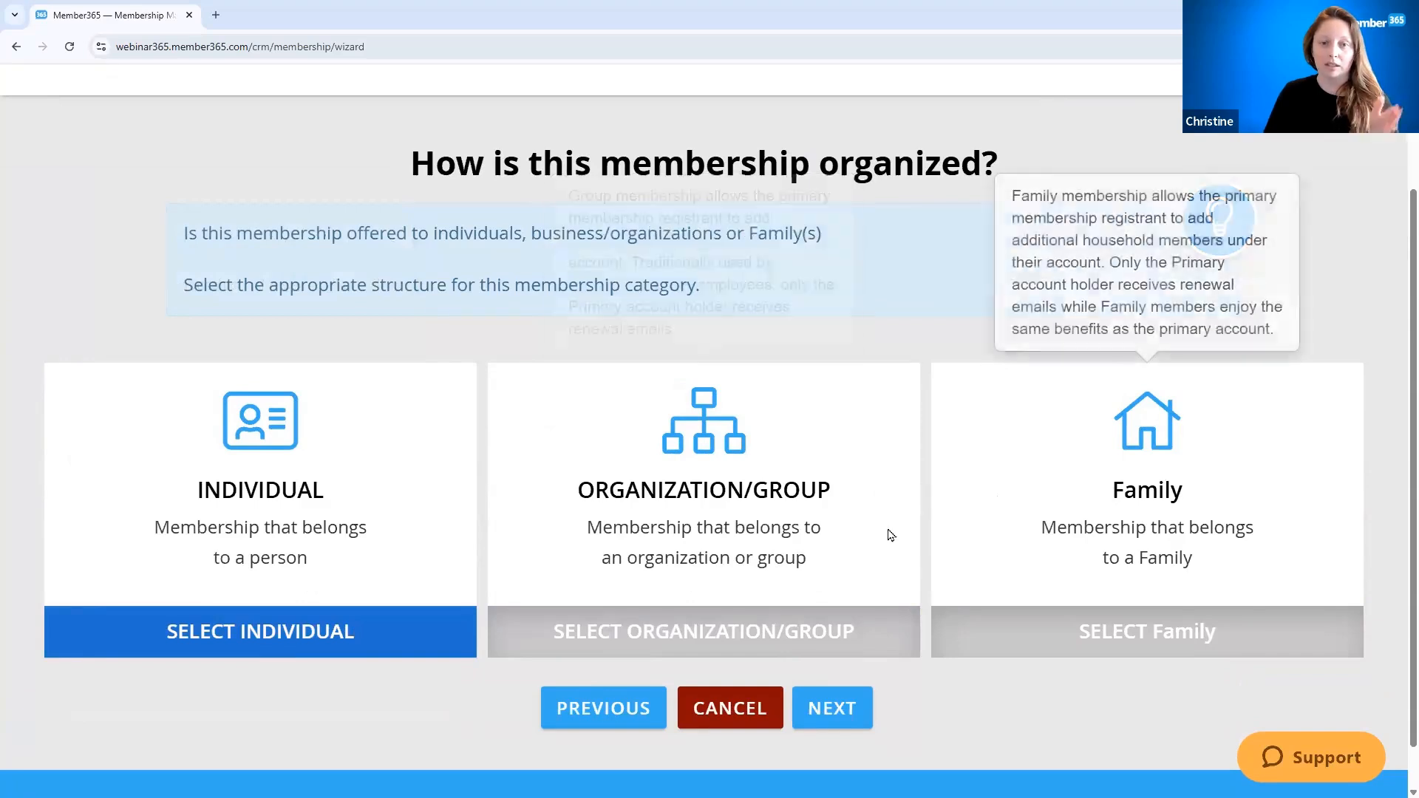
{"action": "left_click", "coordinate": [832, 708]}
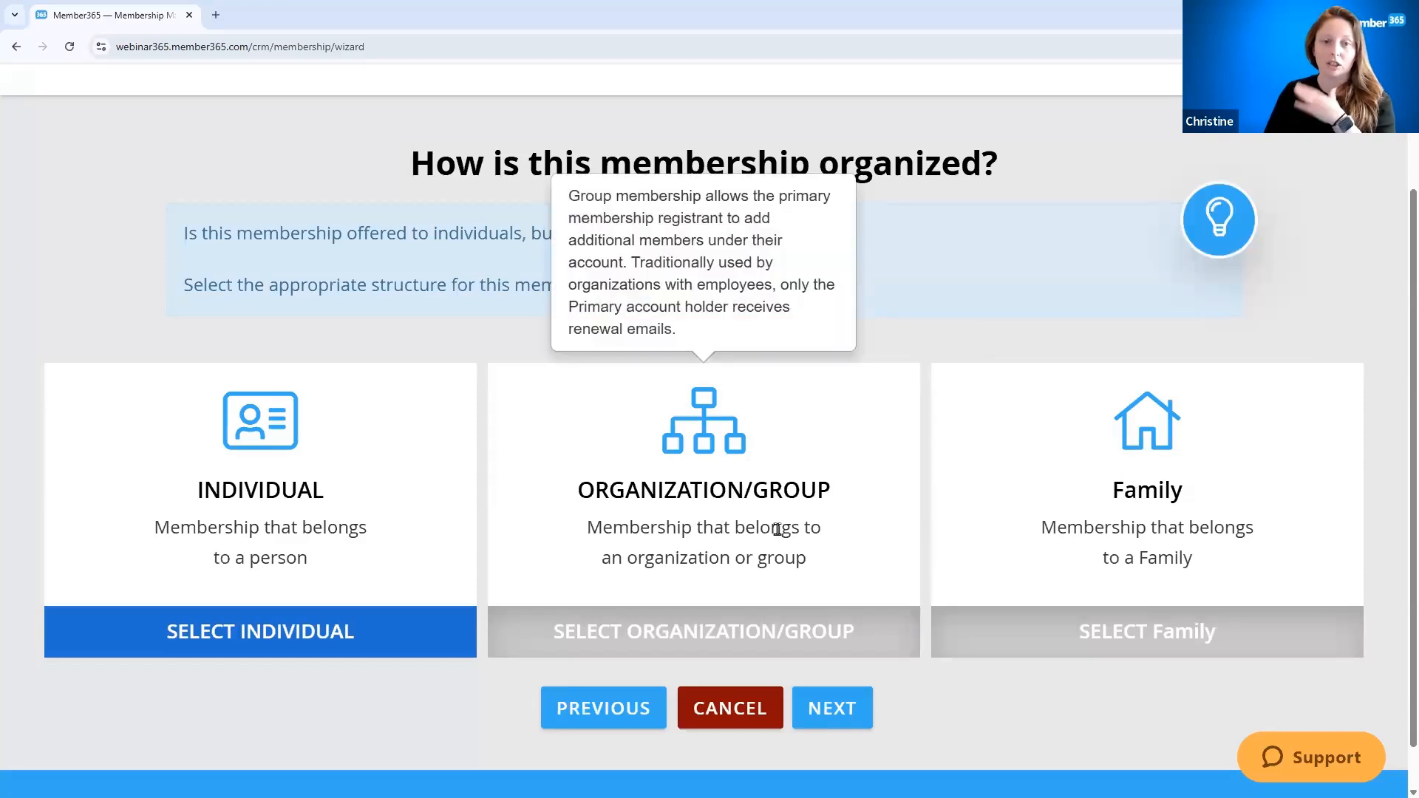
{"action": "mouse_move", "coordinate": [1124, 481]}
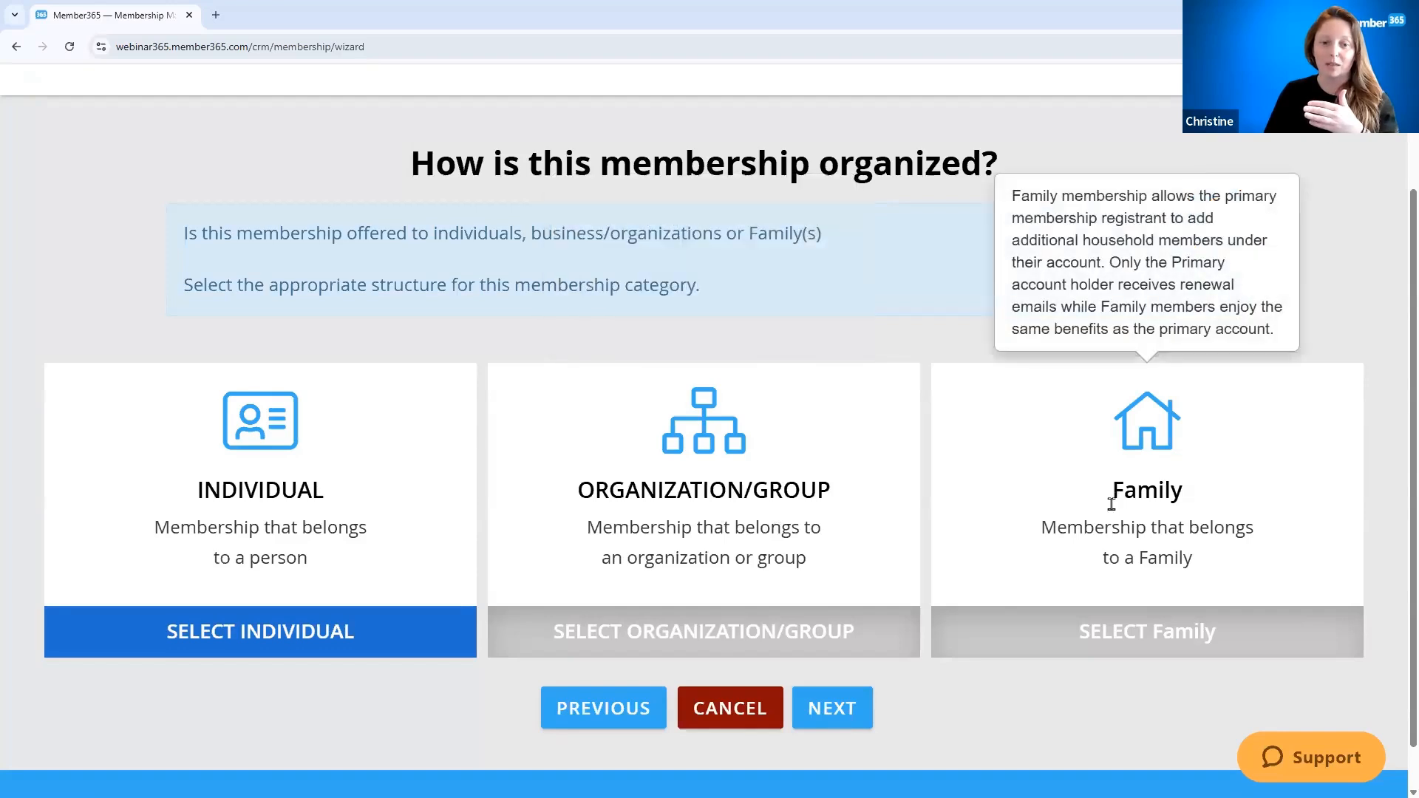
{"action": "left_click_drag", "start_coordinate": [1112, 489], "coordinate": [1223, 518]}
{"action": "left_click", "coordinate": [1004, 479]}
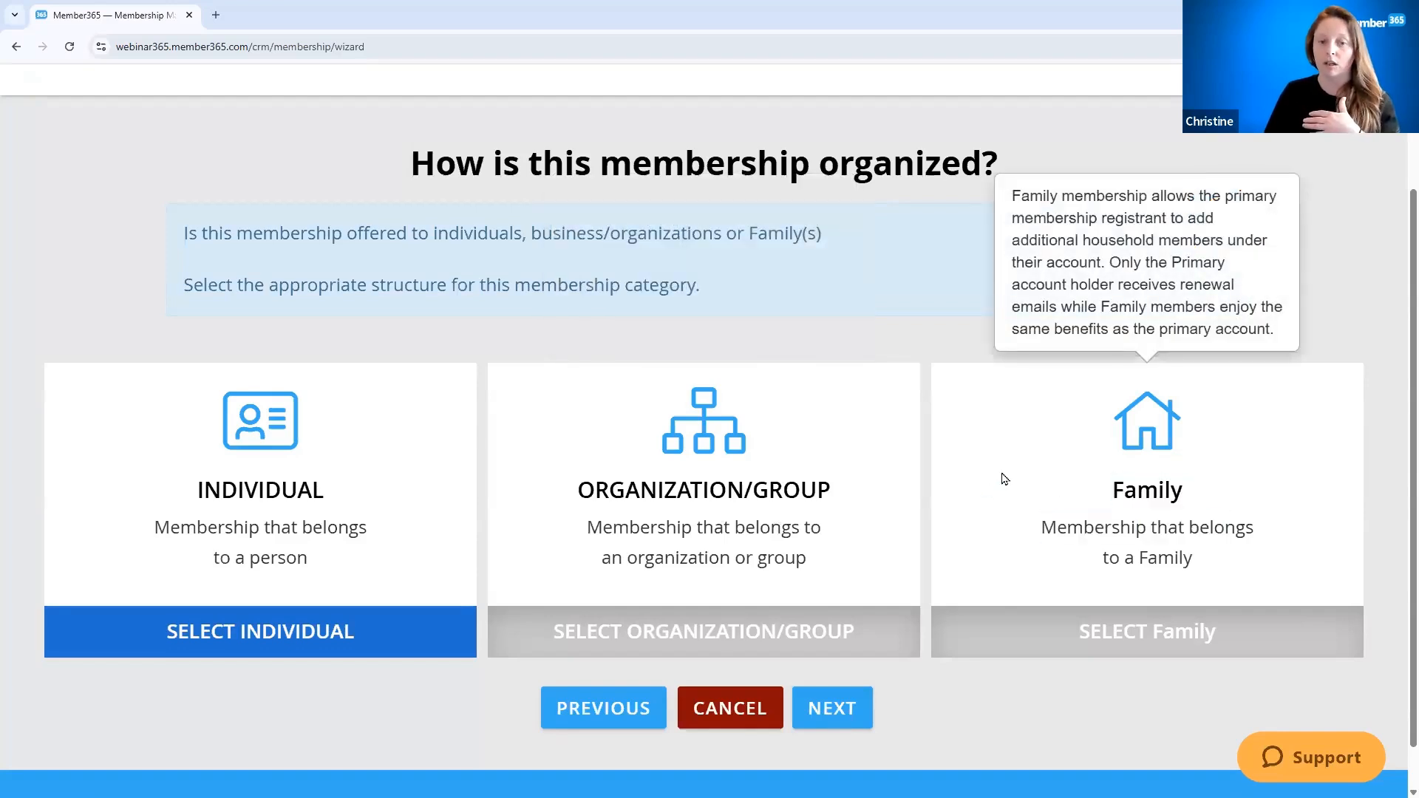
{"action": "left_click", "coordinate": [832, 709]}
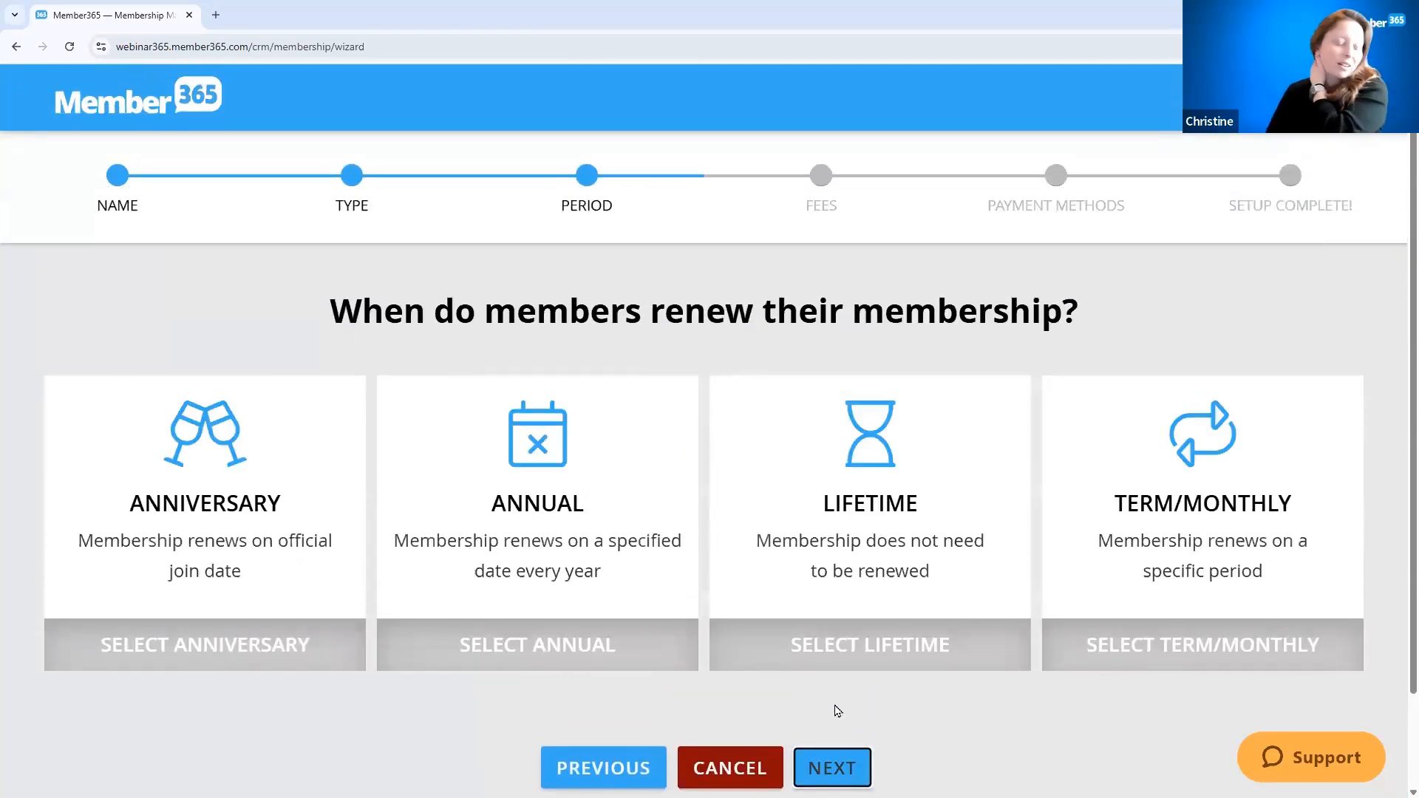
Compare the explanations of the renewal period options, choose Lifetime for the Staff category, and continue to the fees.
{"action": "mouse_move", "coordinate": [1151, 454]}
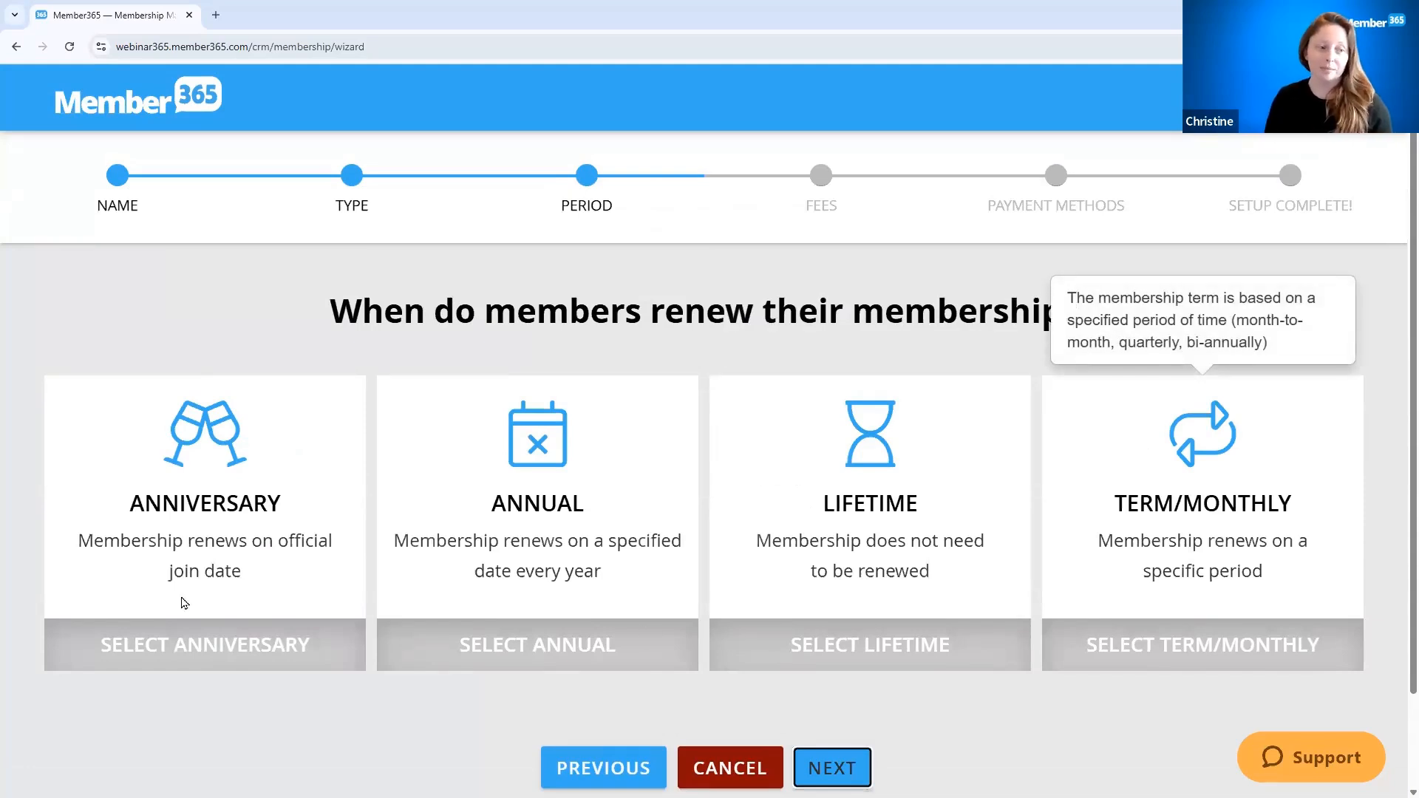
{"action": "mouse_move", "coordinate": [228, 515]}
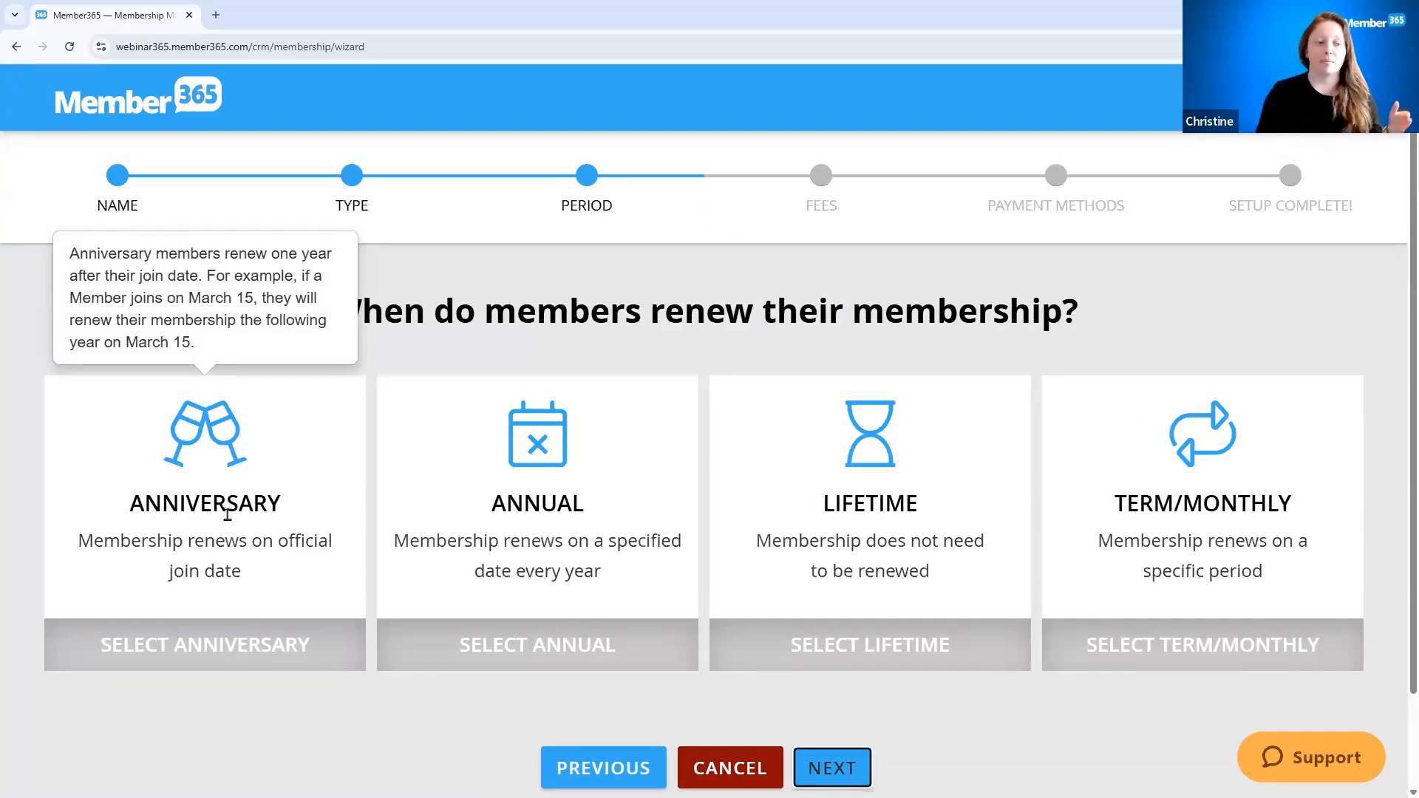
{"action": "mouse_move", "coordinate": [597, 499]}
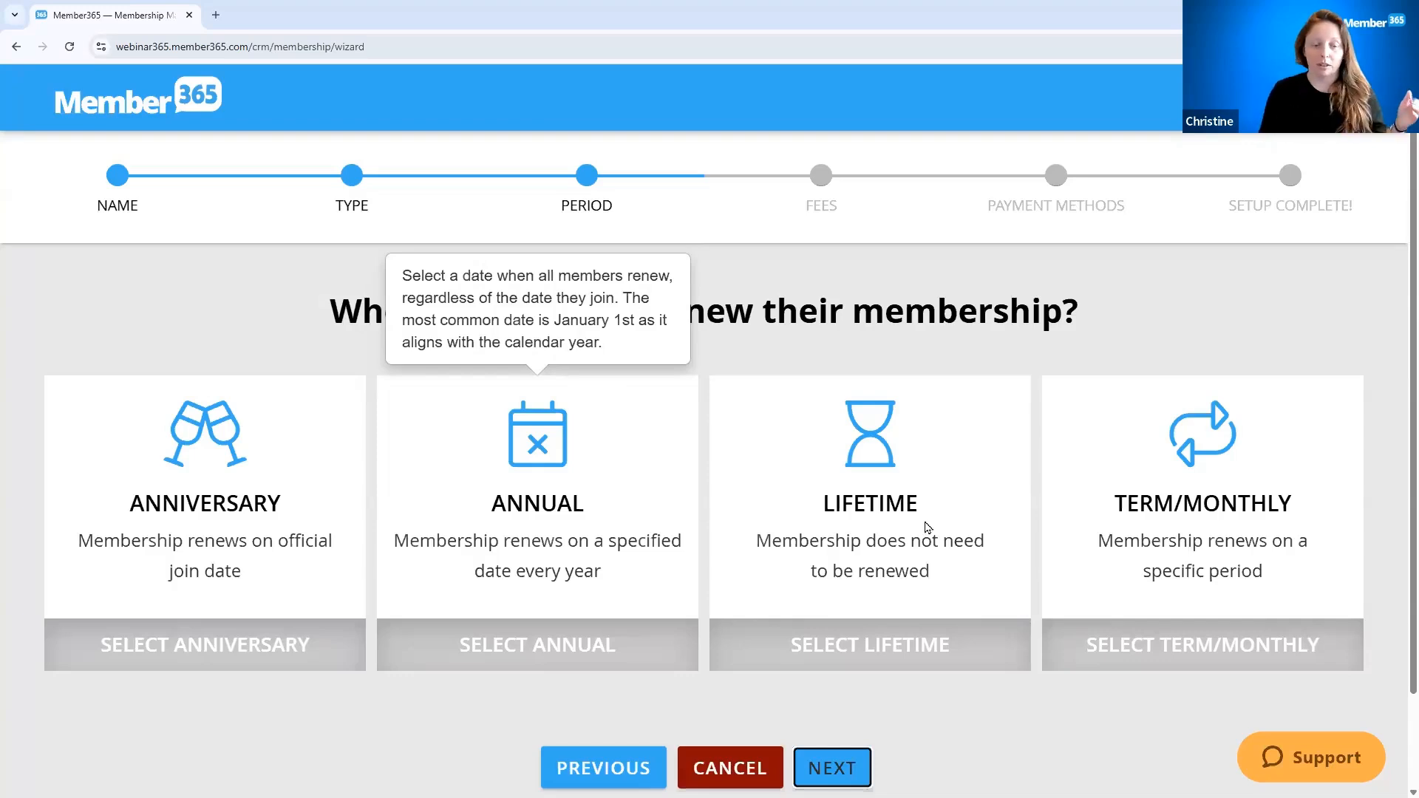
{"action": "mouse_move", "coordinate": [839, 377]}
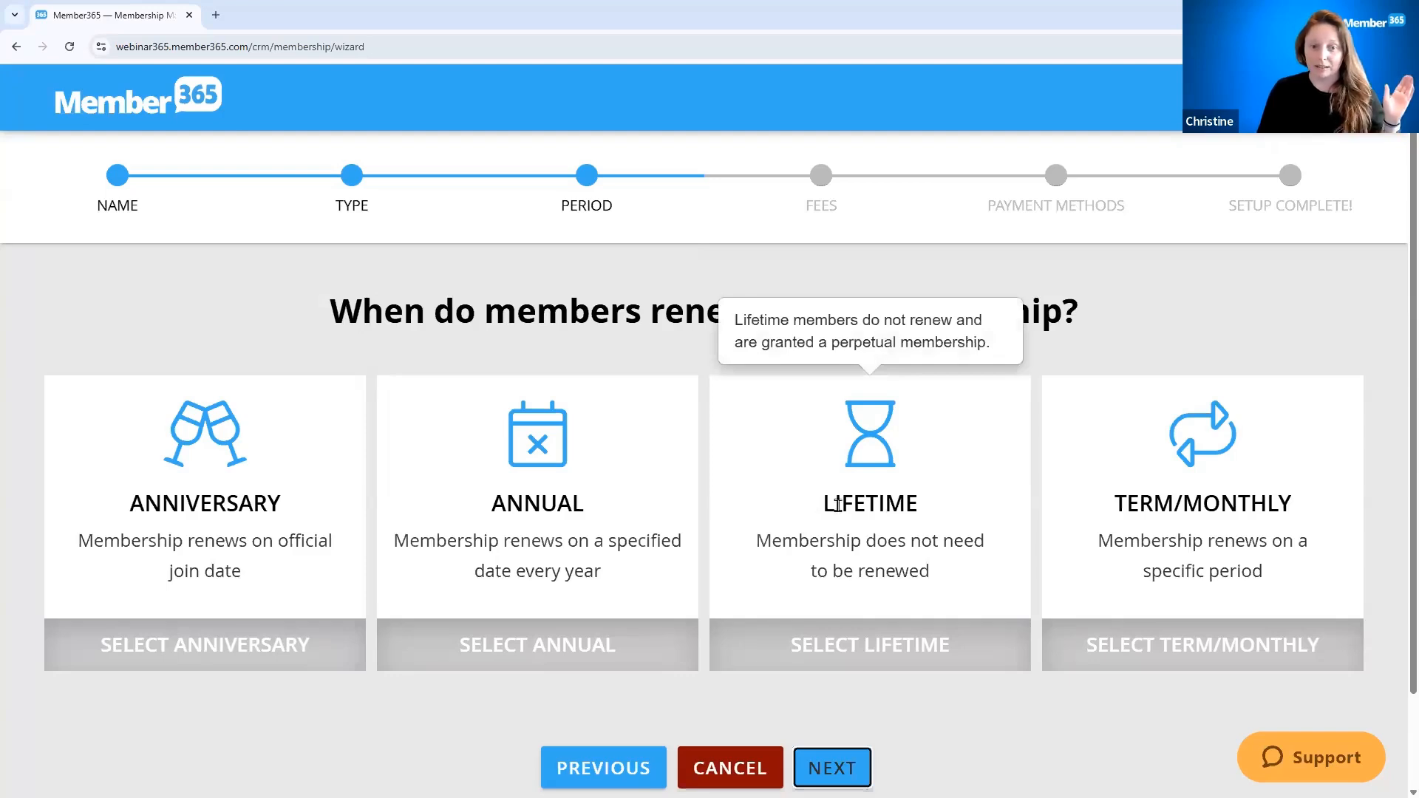
{"action": "mouse_move", "coordinate": [1067, 476]}
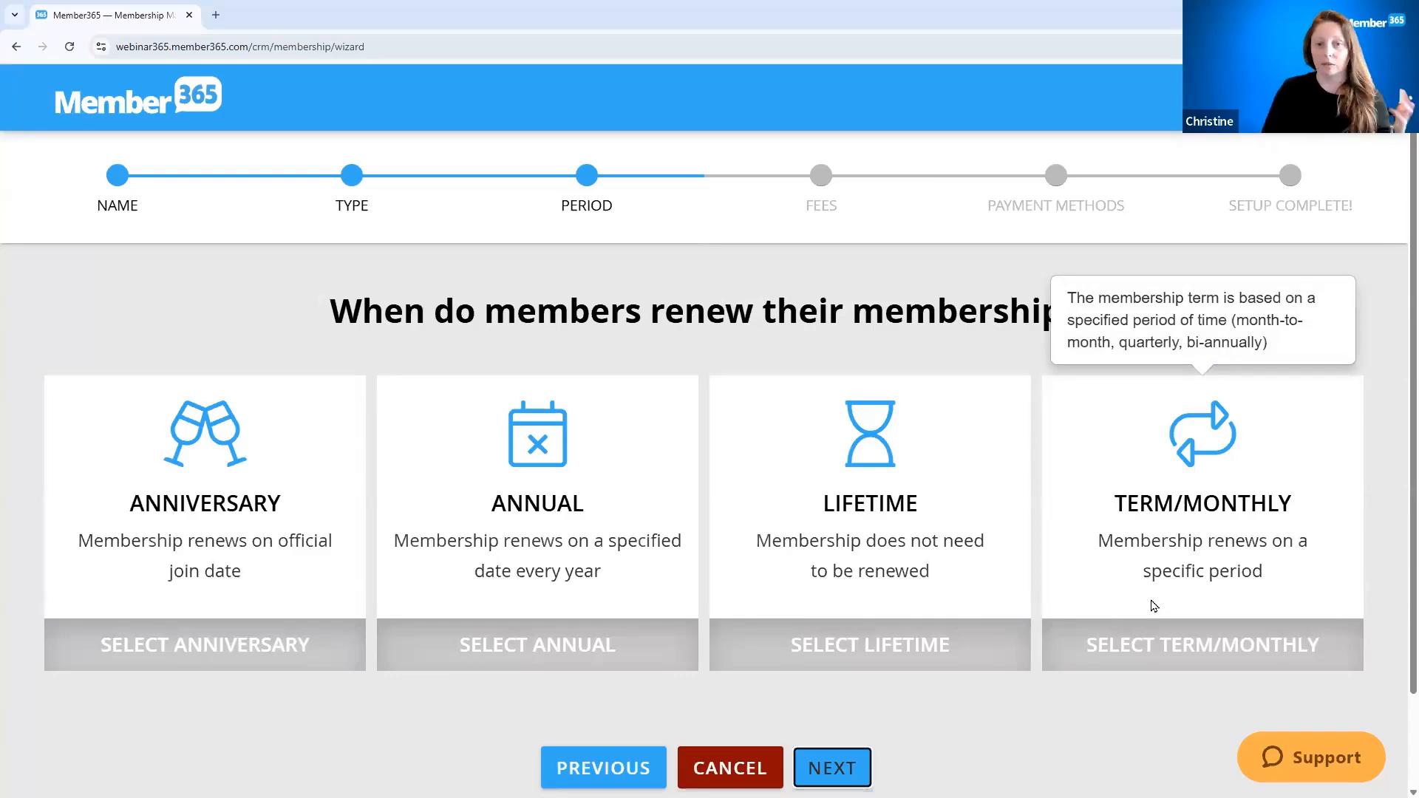
{"action": "mouse_move", "coordinate": [185, 665]}
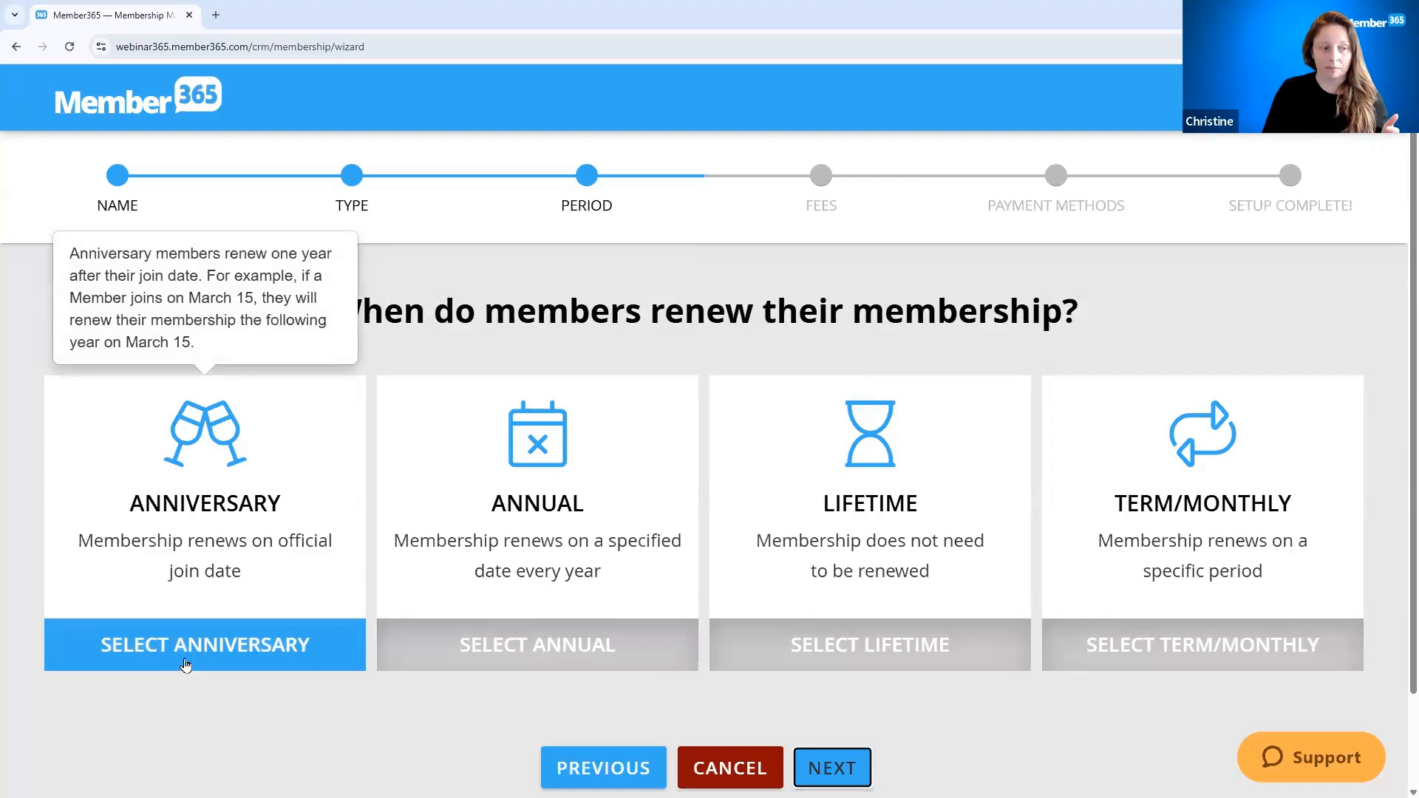
{"action": "left_click", "coordinate": [412, 644]}
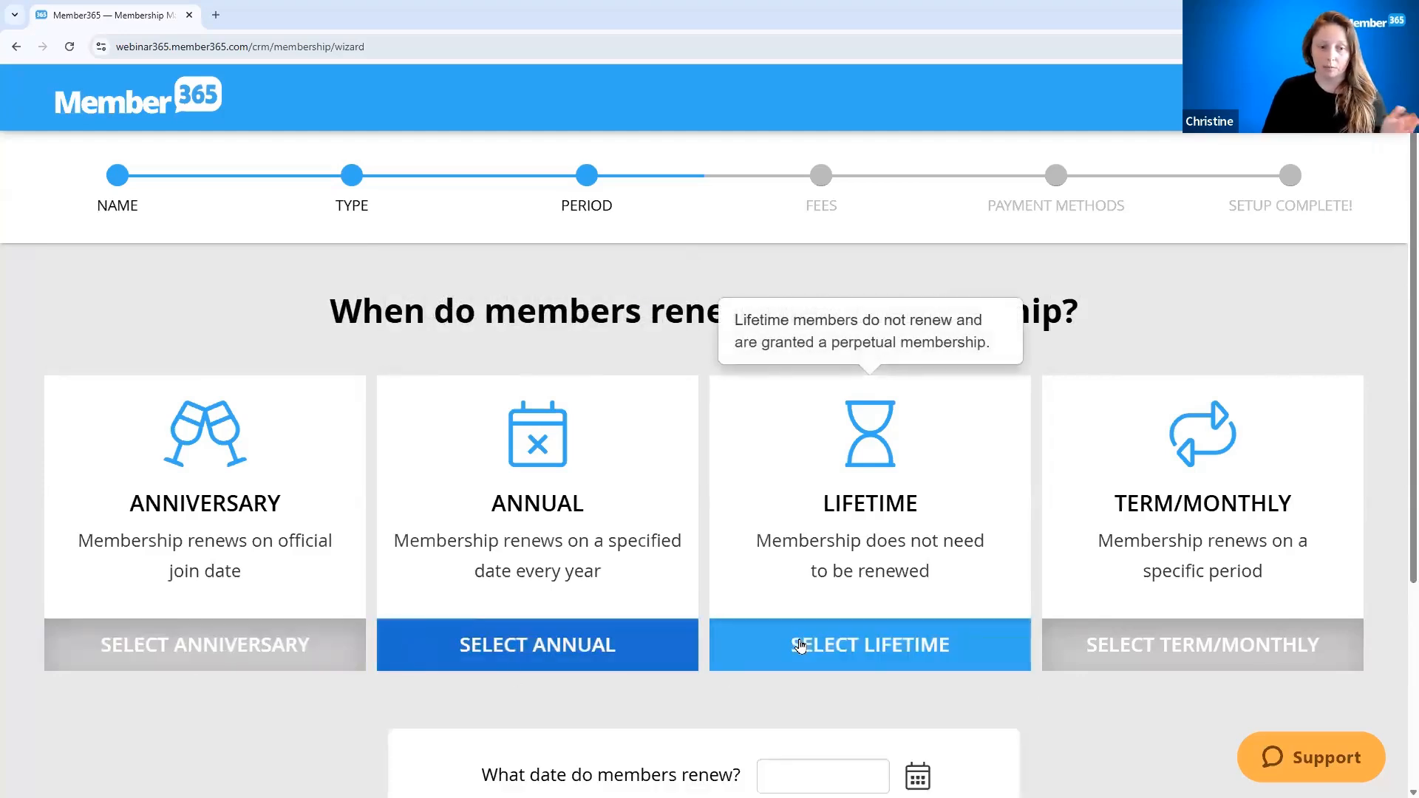
{"action": "left_click", "coordinate": [800, 645]}
{"action": "scroll", "coordinate": [813, 628], "scroll_direction": "down", "scroll_amount": 2}
{"action": "left_click", "coordinate": [832, 661]}
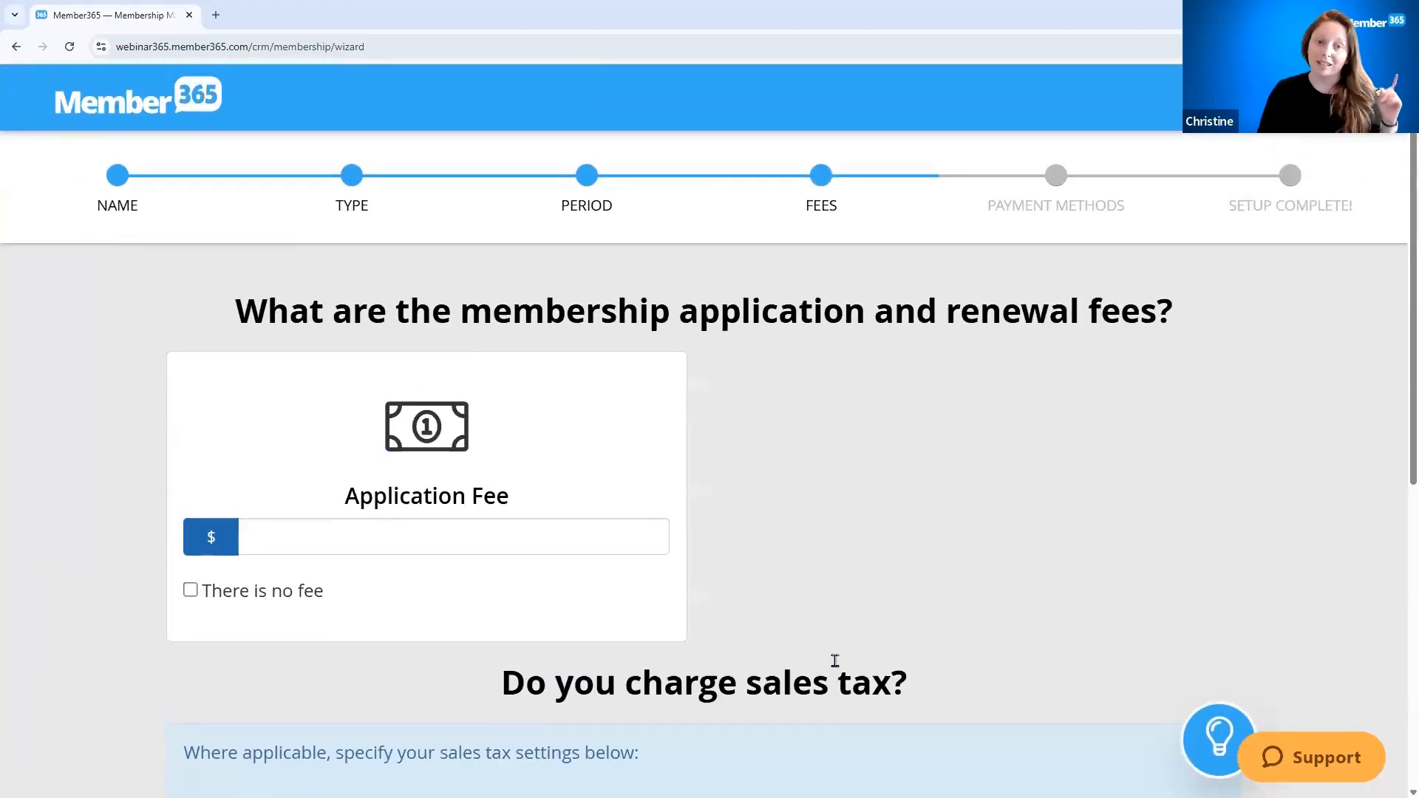
Specify that the Staff membership has no application fee and complete the category setup.
{"action": "mouse_move", "coordinate": [501, 499]}
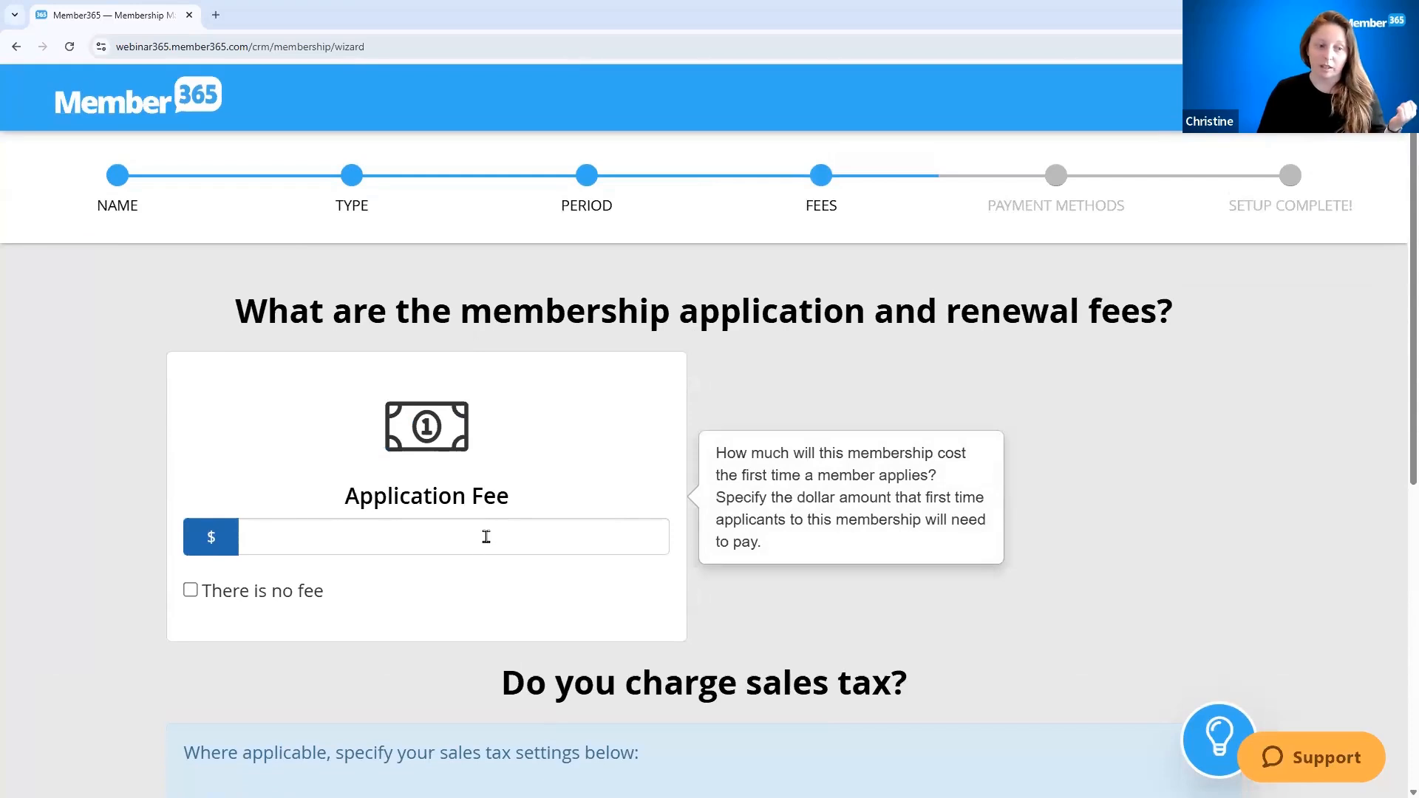
{"action": "left_click", "coordinate": [191, 591]}
{"action": "left_click", "coordinate": [832, 665]}
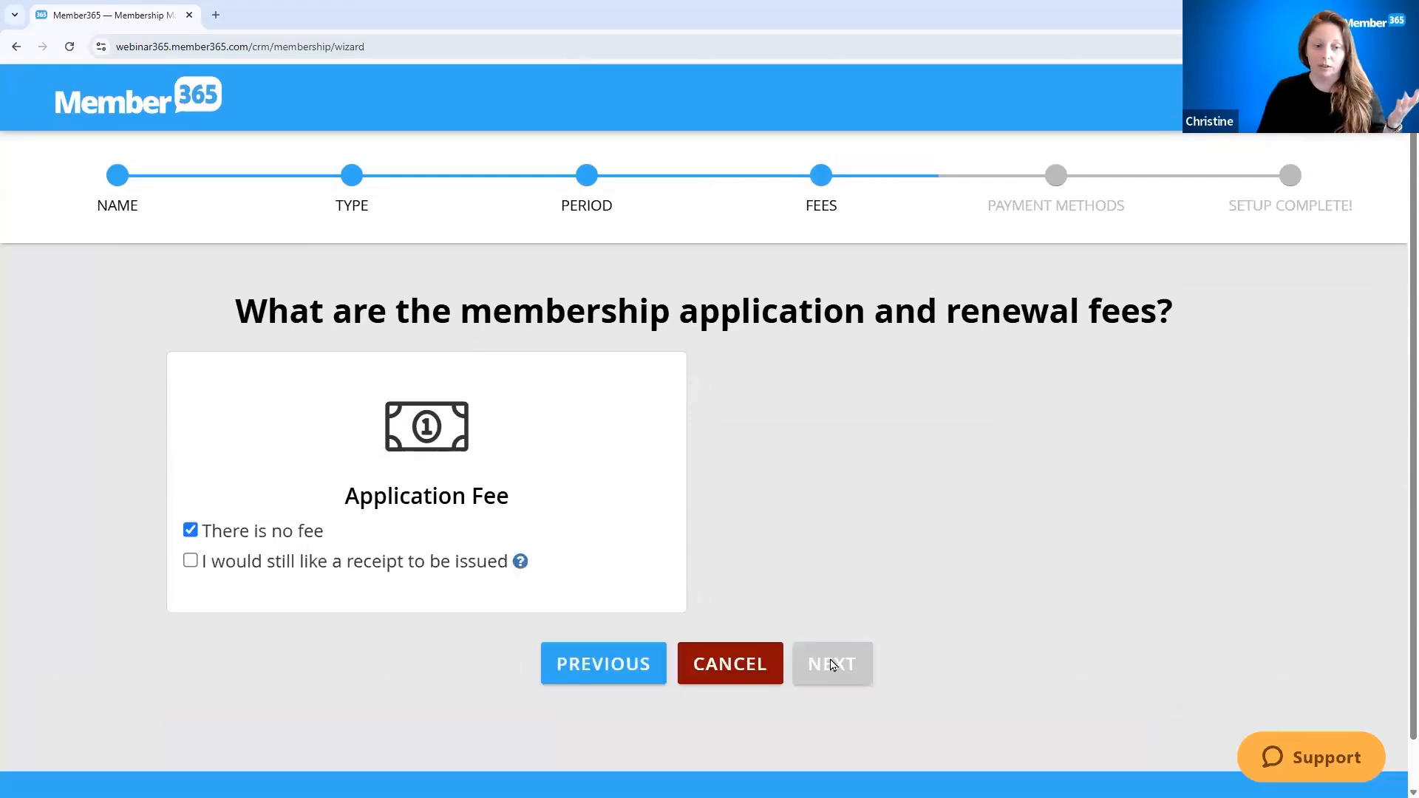
{"action": "left_click", "coordinate": [685, 470]}
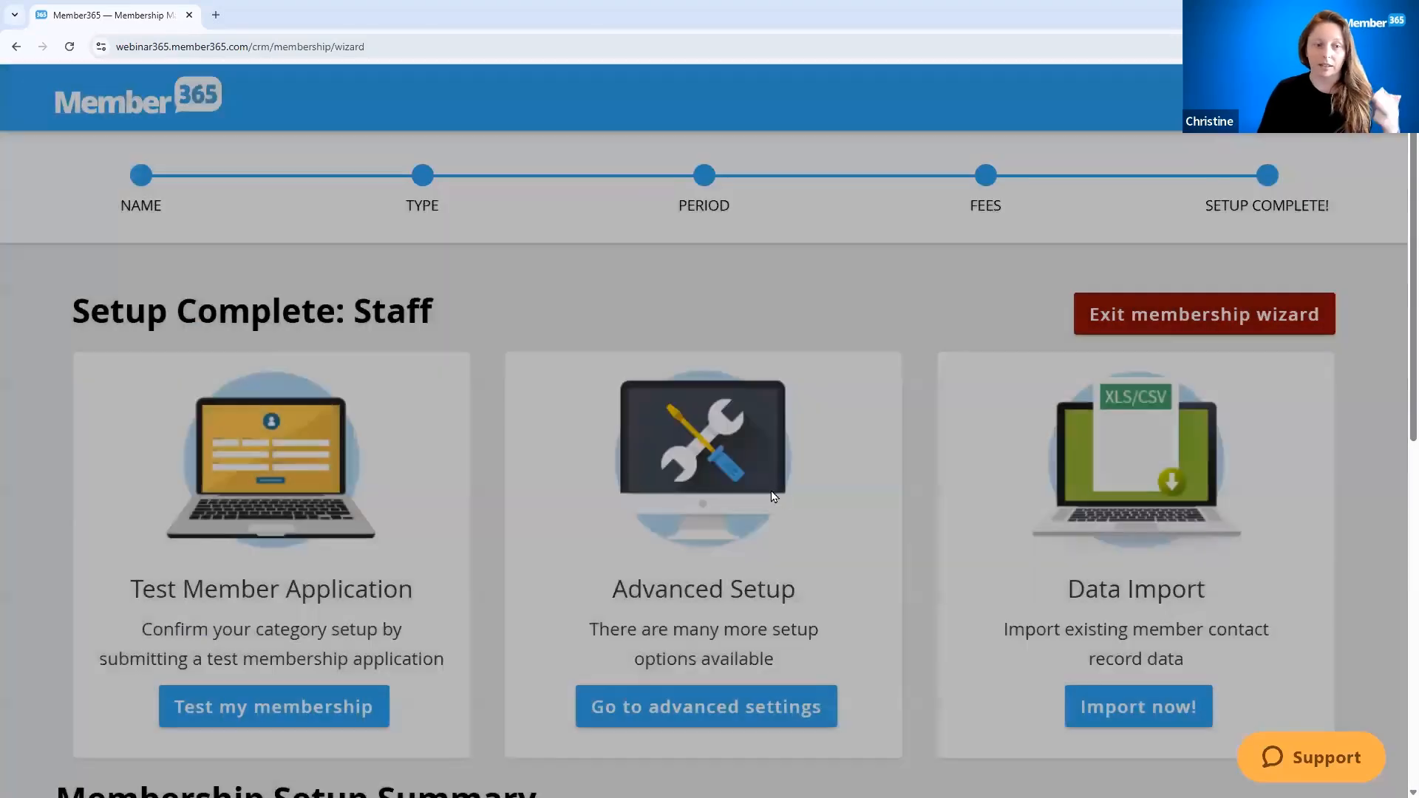
{"action": "left_click", "coordinate": [836, 262]}
Review the Staff category's membership setup summary and exit the membership wizard.
{"action": "scroll", "coordinate": [832, 473], "scroll_direction": "down", "scroll_amount": 4}
{"action": "scroll", "coordinate": [838, 465], "scroll_direction": "up", "scroll_amount": 3}
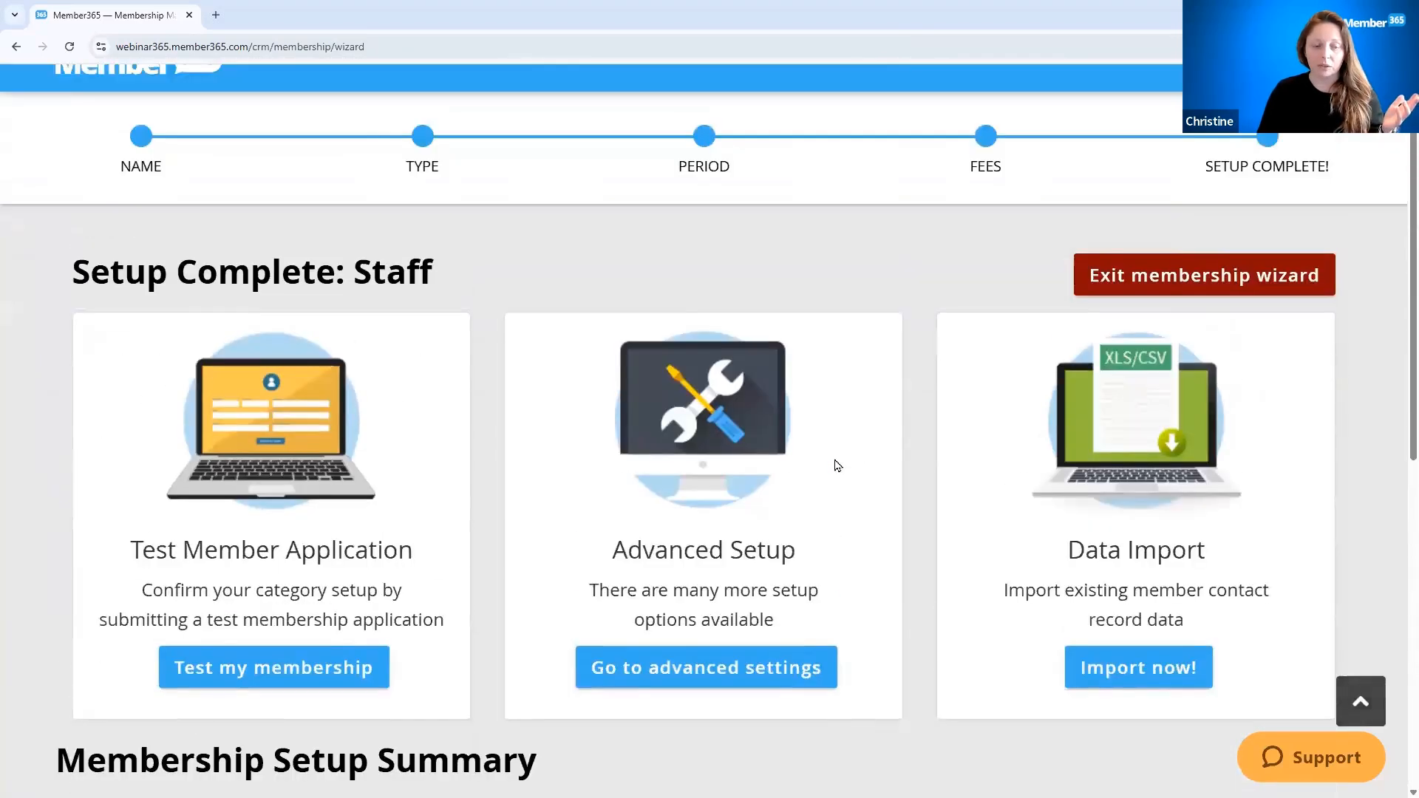
{"action": "scroll", "coordinate": [838, 465], "scroll_direction": "down", "scroll_amount": 5}
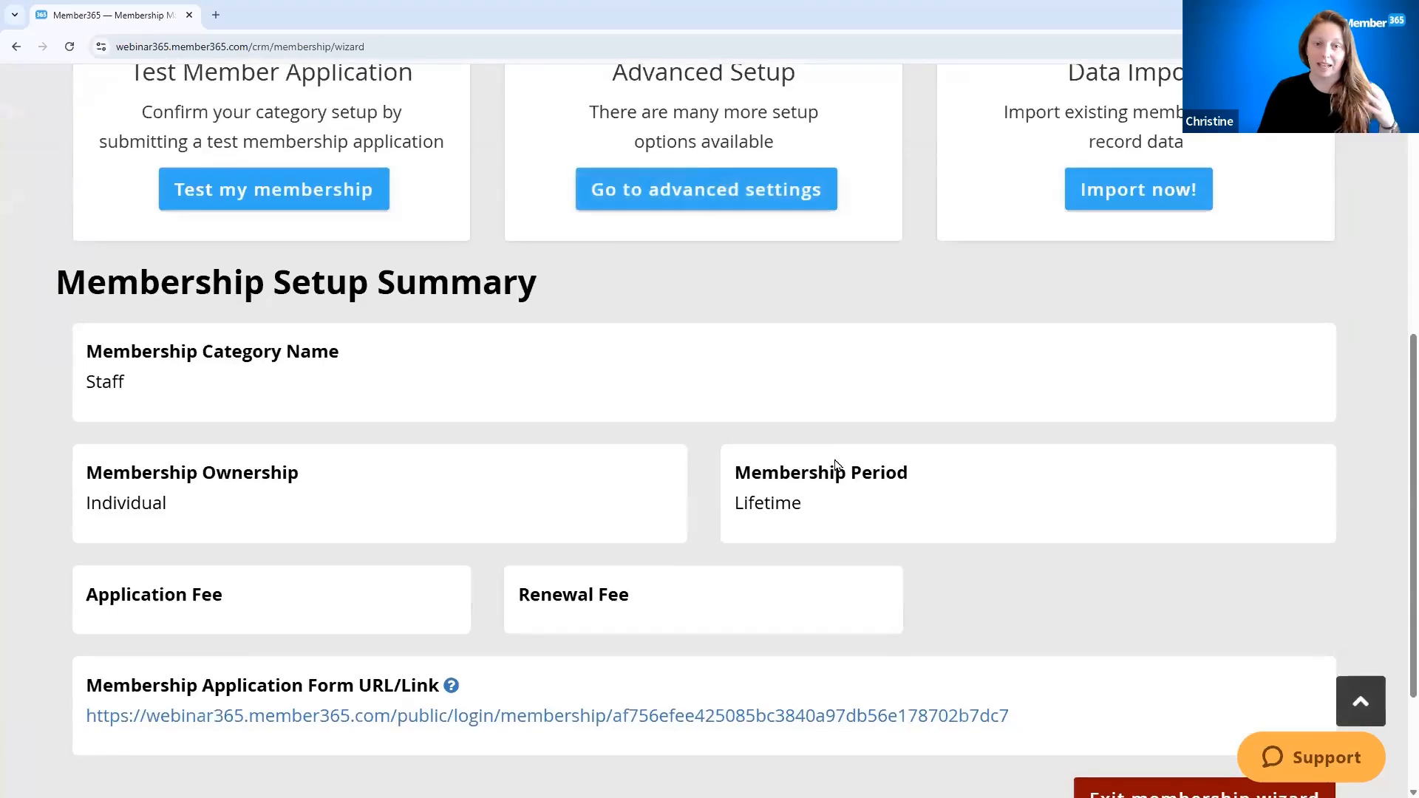
{"action": "scroll", "coordinate": [828, 458], "scroll_direction": "up", "scroll_amount": 5}
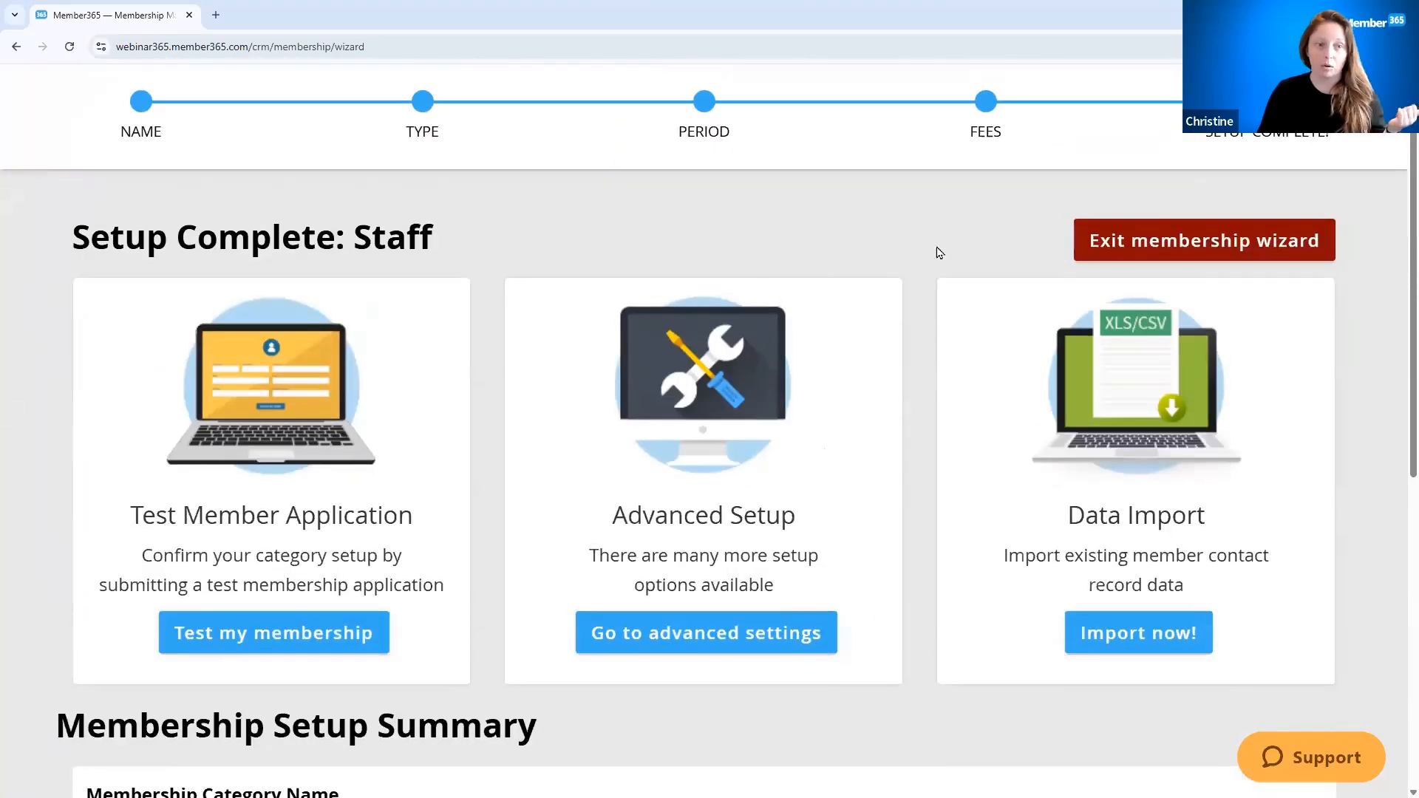
{"action": "left_click", "coordinate": [1110, 233]}
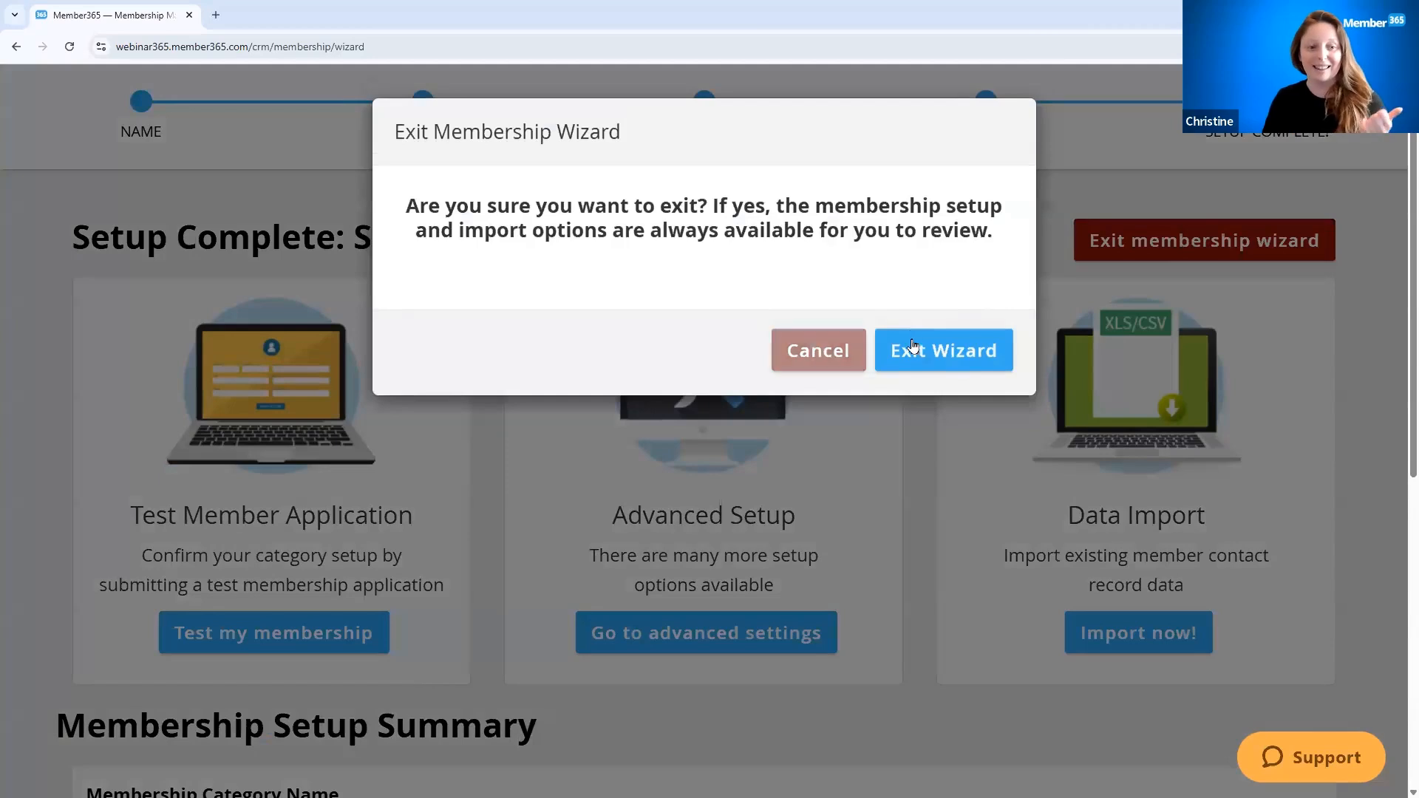
{"action": "left_click", "coordinate": [914, 347]}
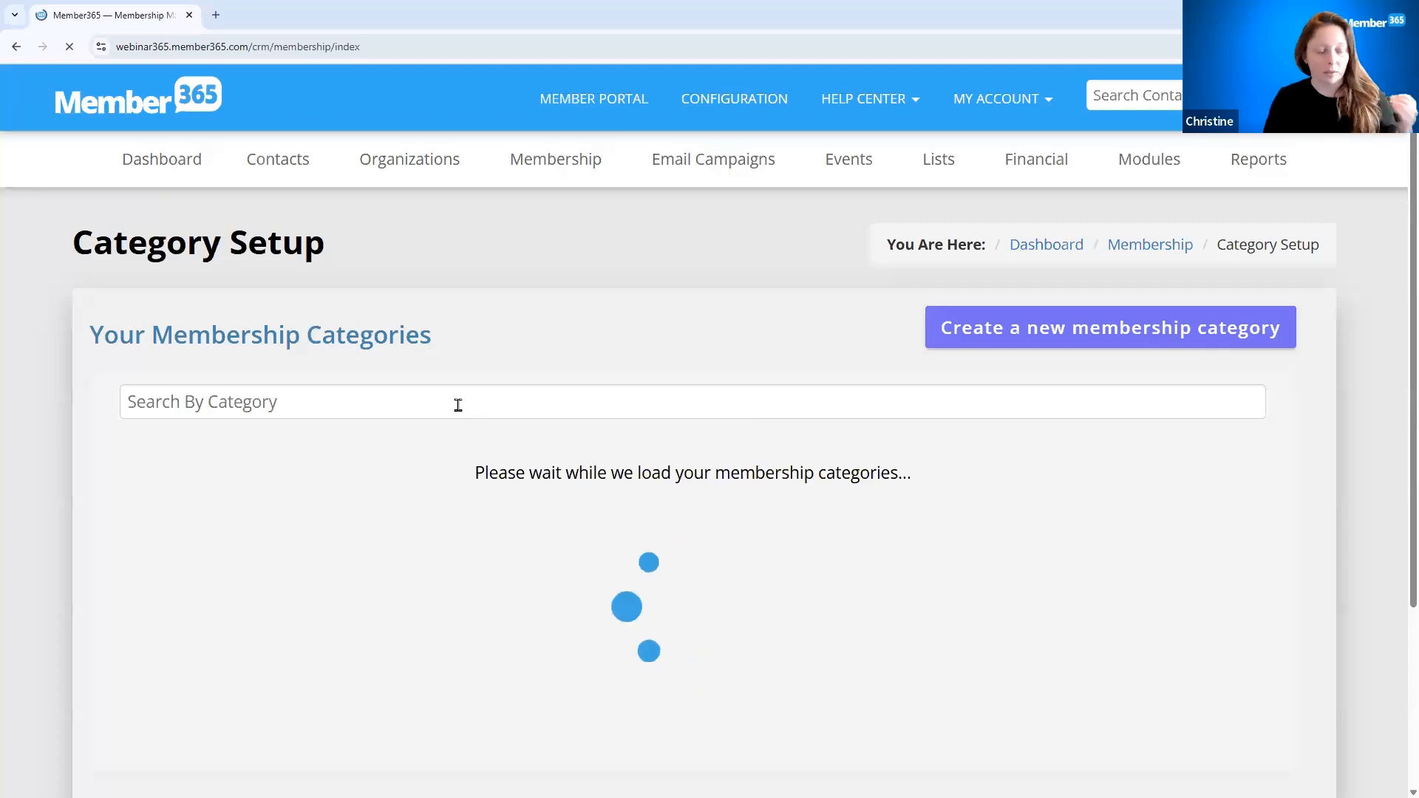
Open the Individual membership category's management page and place the cursor in its English membership description.
{"action": "scroll", "coordinate": [465, 441], "scroll_direction": "down", "scroll_amount": 10}
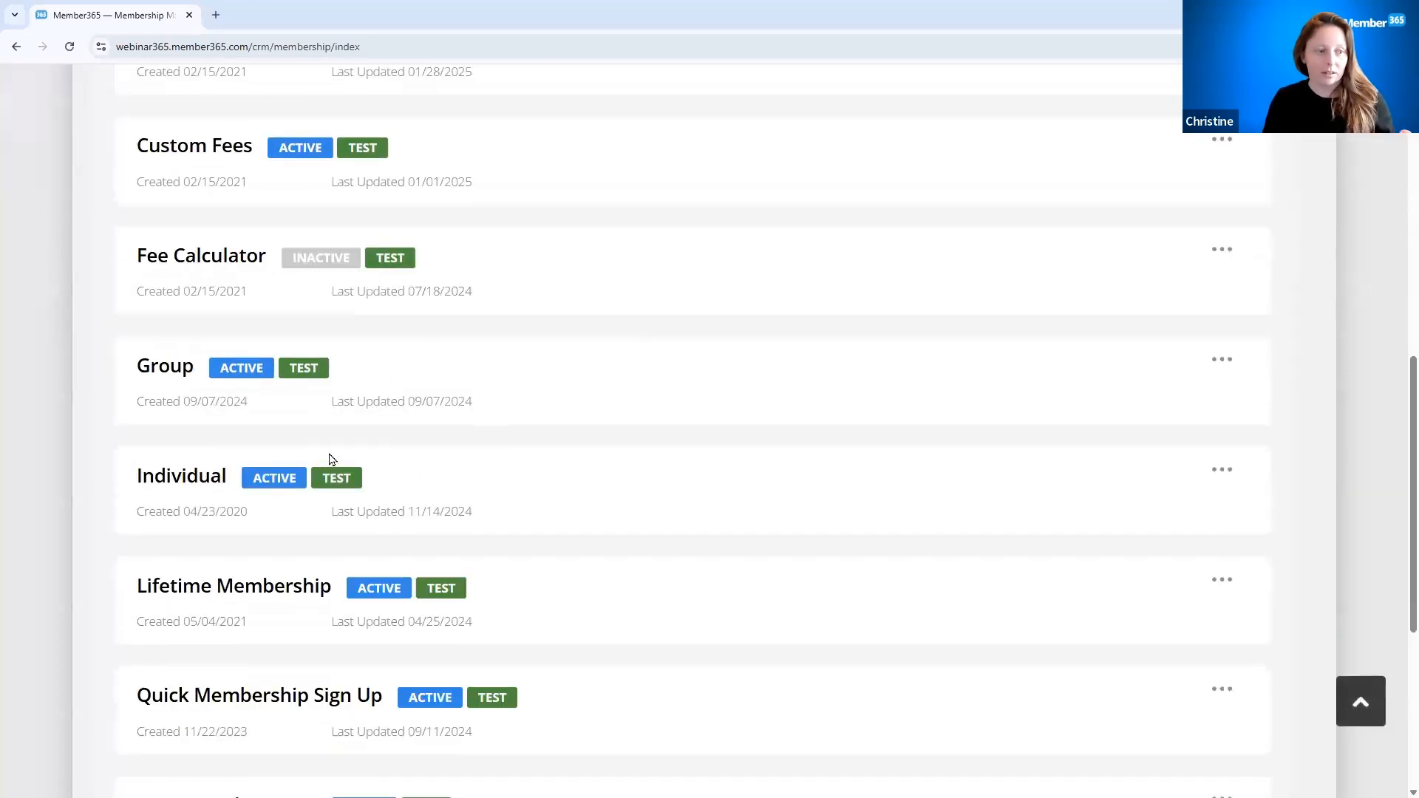
{"action": "left_click", "coordinate": [164, 481]}
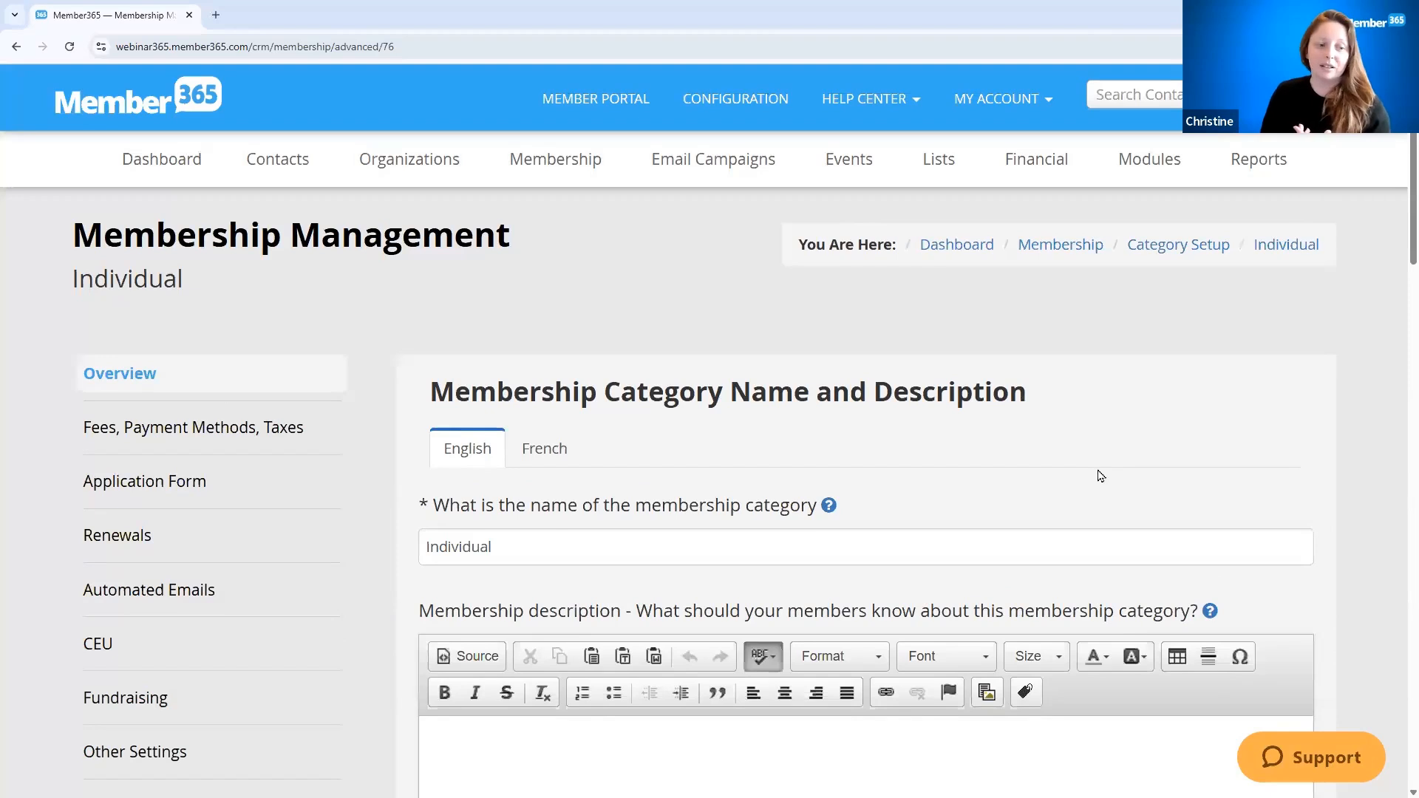
{"action": "scroll", "coordinate": [1100, 474], "scroll_direction": "down", "scroll_amount": 2}
{"action": "left_click", "coordinate": [918, 662]}
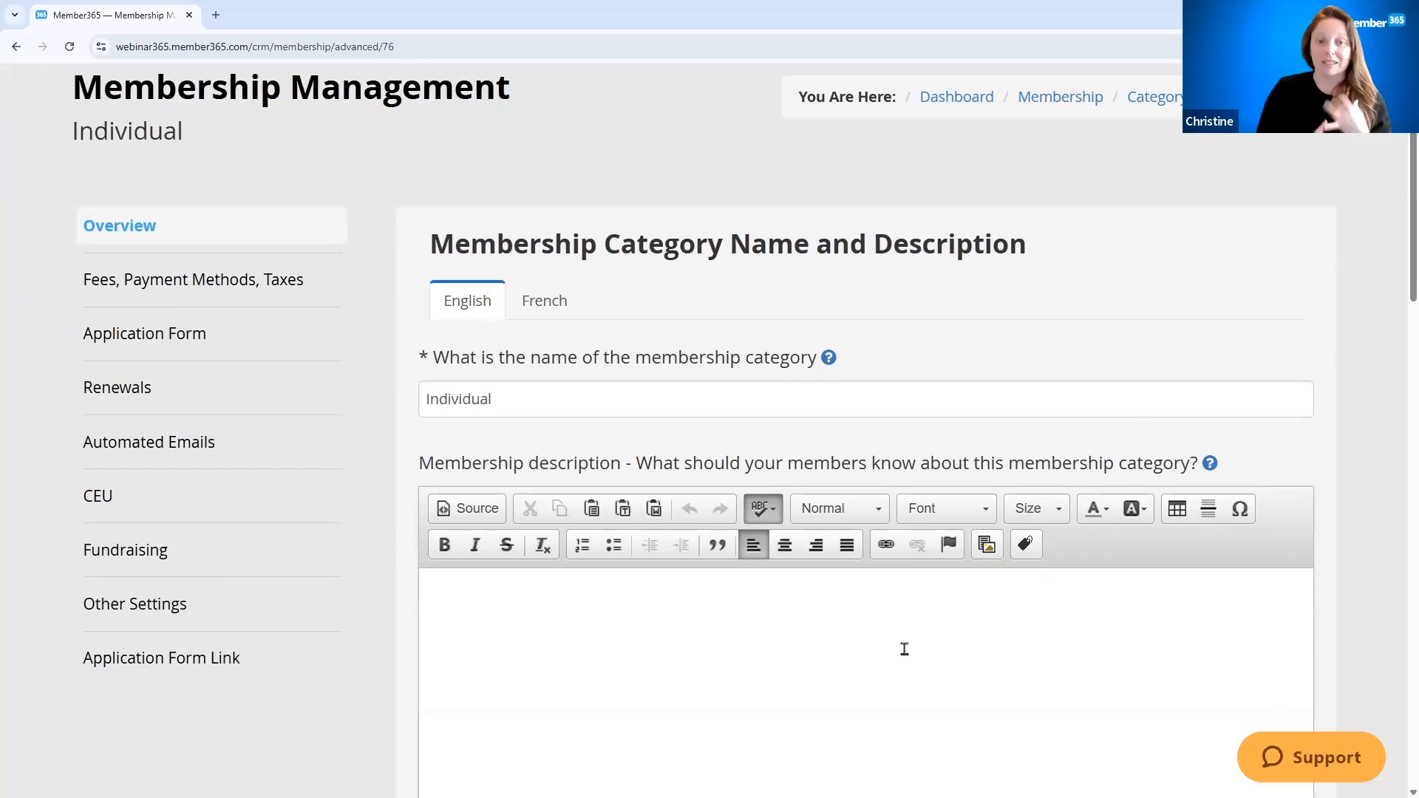
Browse the shared files and shared media available for the membership description, then close the file browser without inserting anything.
{"action": "left_click", "coordinate": [988, 545]}
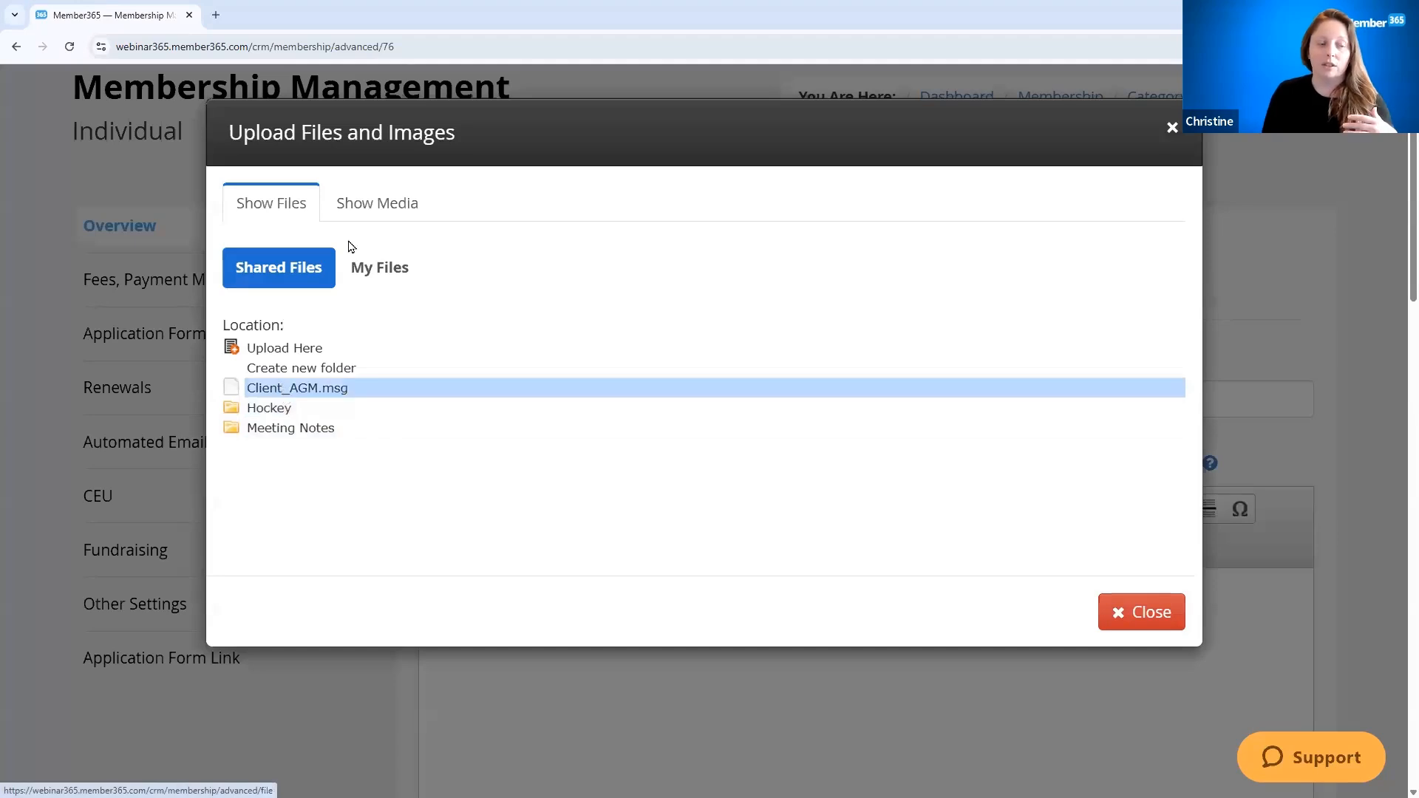
{"action": "left_click", "coordinate": [360, 209]}
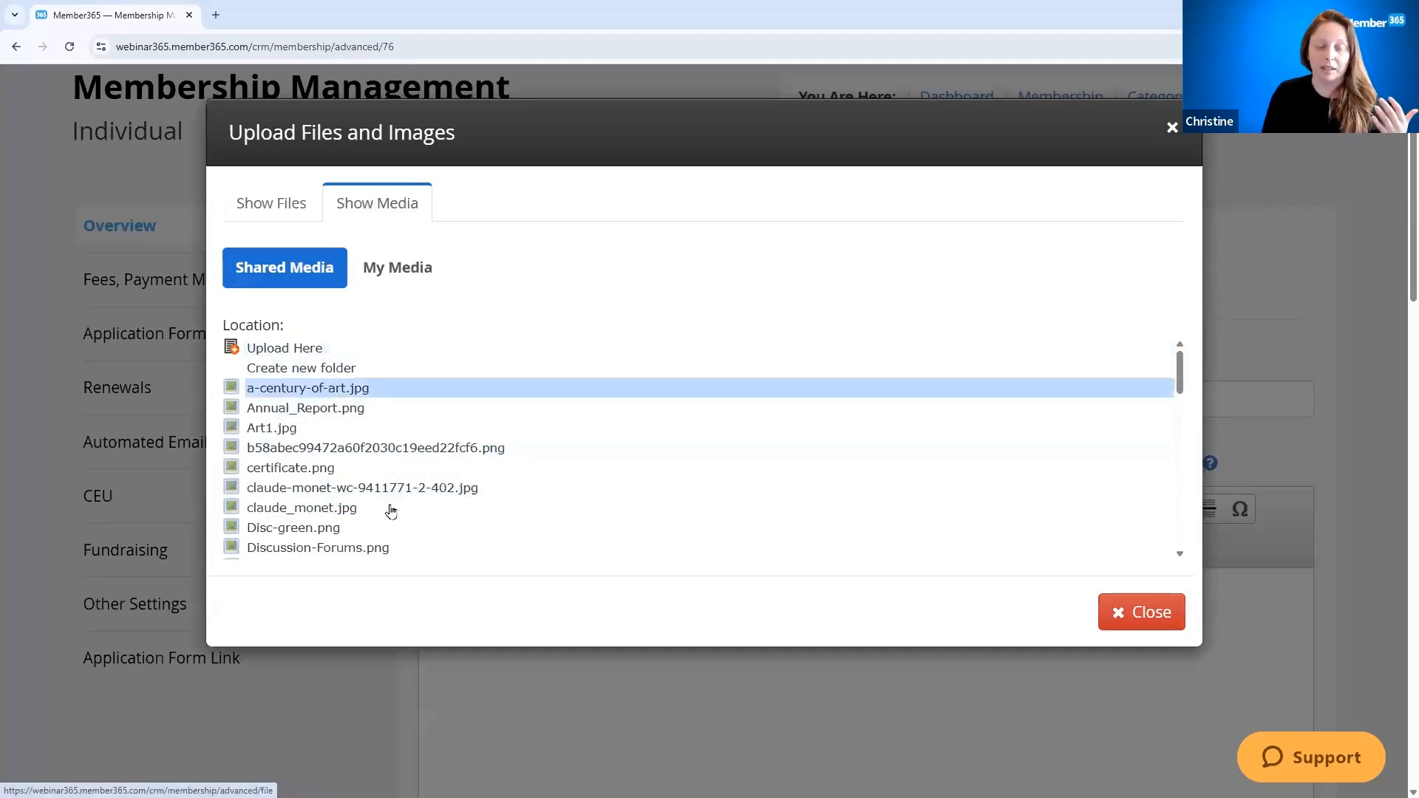
{"action": "left_click", "coordinate": [1135, 618]}
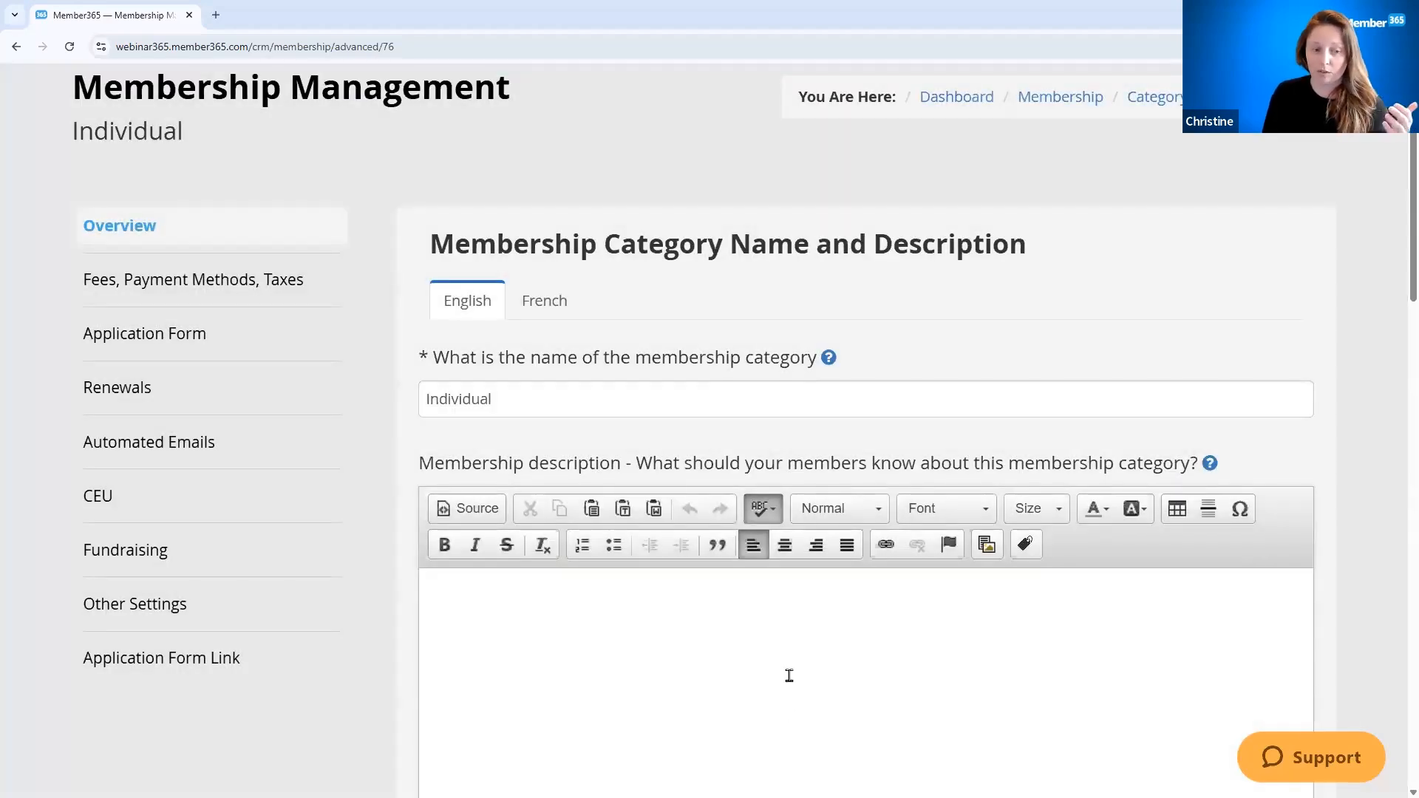
Change the Individual category's renewal period to Annual with a renewal deadline date of 12/31.
{"action": "scroll", "coordinate": [790, 675], "scroll_direction": "down", "scroll_amount": 3}
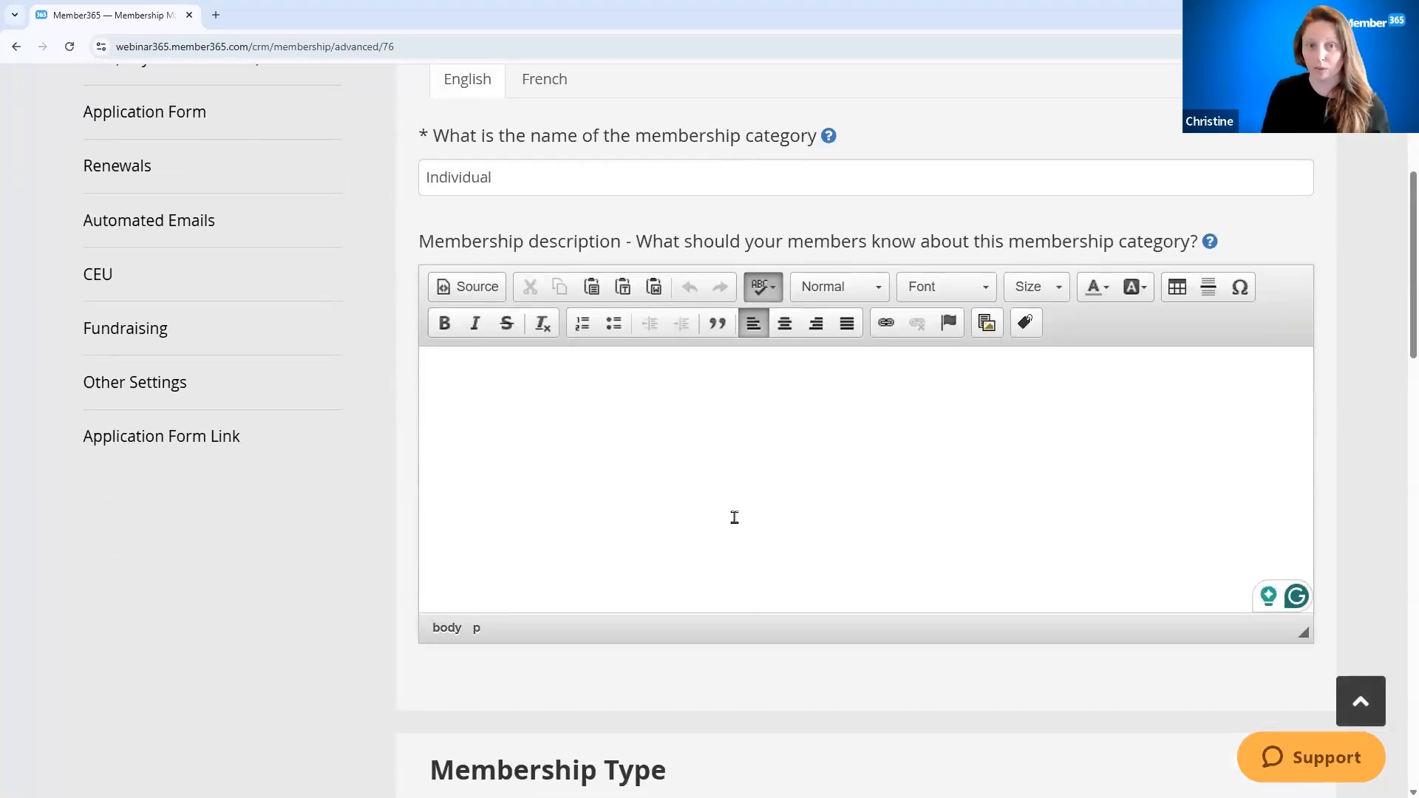
{"action": "scroll", "coordinate": [731, 529], "scroll_direction": "down", "scroll_amount": 4}
{"action": "scroll", "coordinate": [738, 521], "scroll_direction": "down", "scroll_amount": 3}
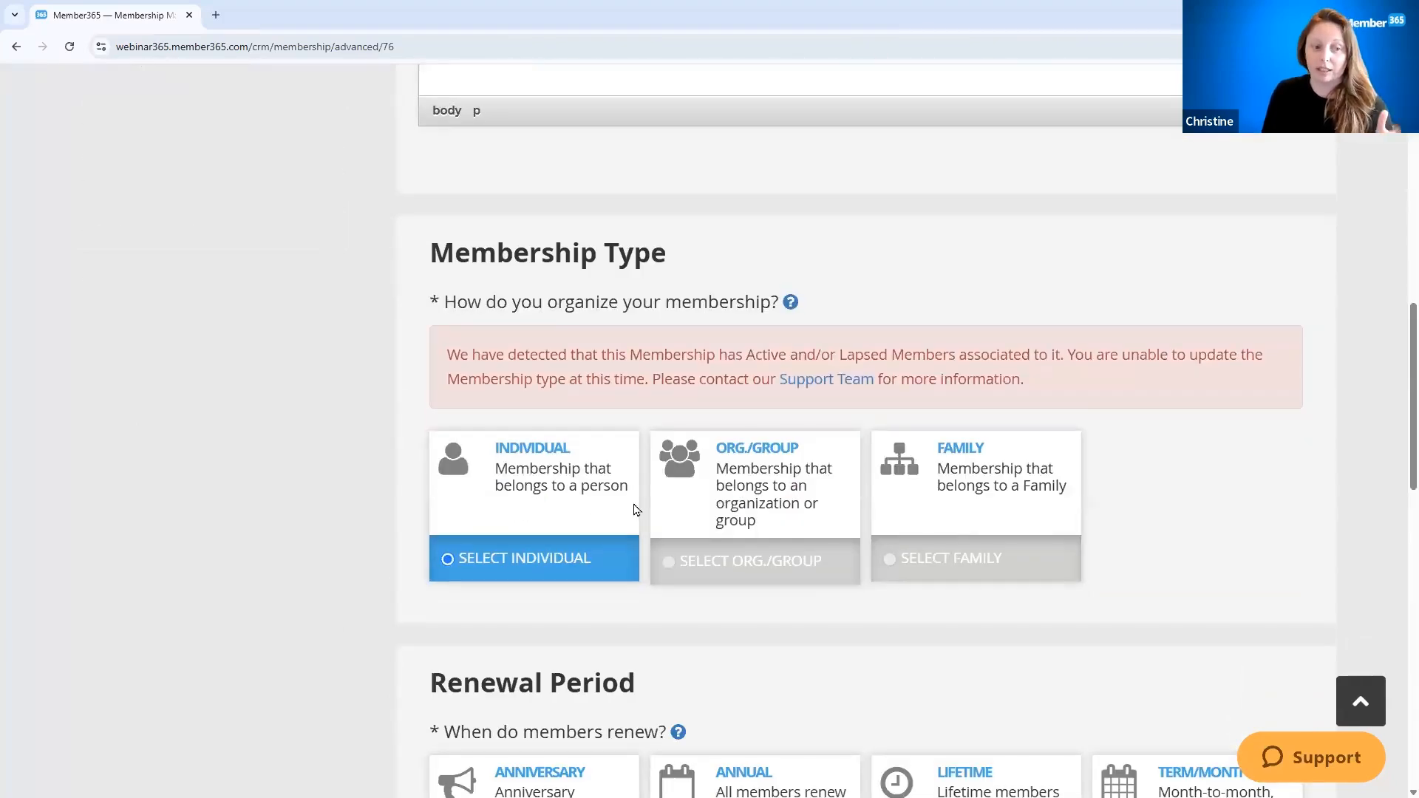
{"action": "scroll", "coordinate": [629, 508], "scroll_direction": "down", "scroll_amount": 3}
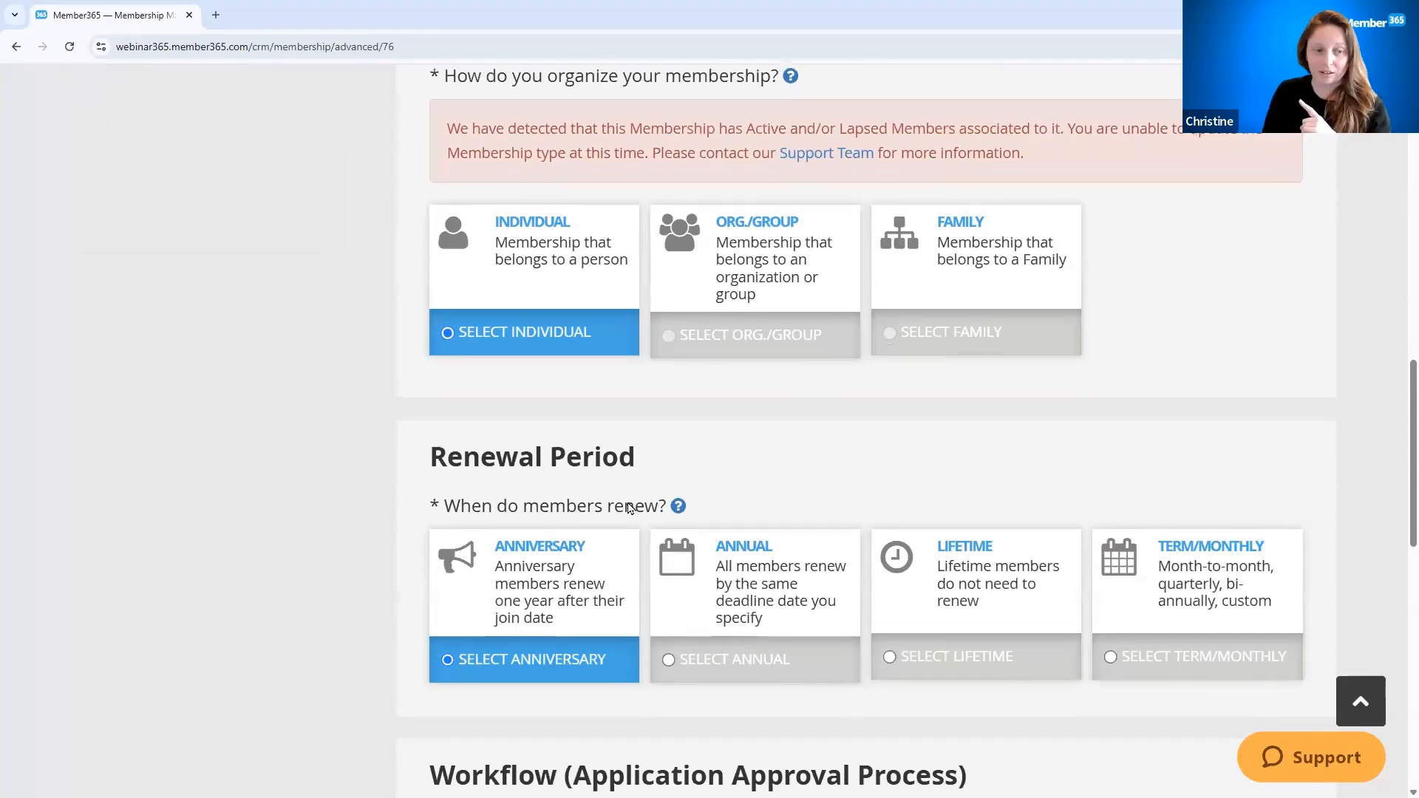
{"action": "scroll", "coordinate": [628, 508], "scroll_direction": "down", "scroll_amount": 4}
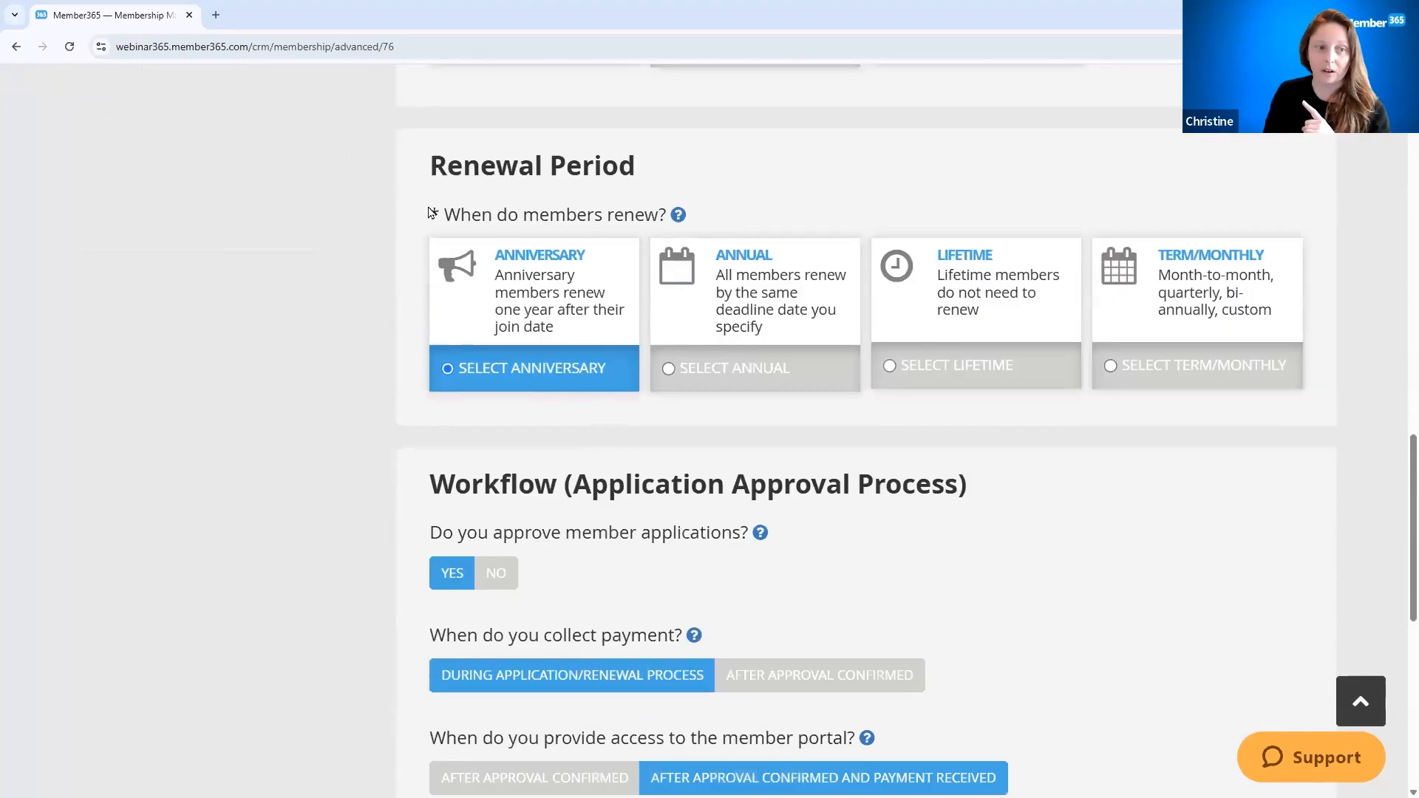
{"action": "left_click", "coordinate": [669, 373]}
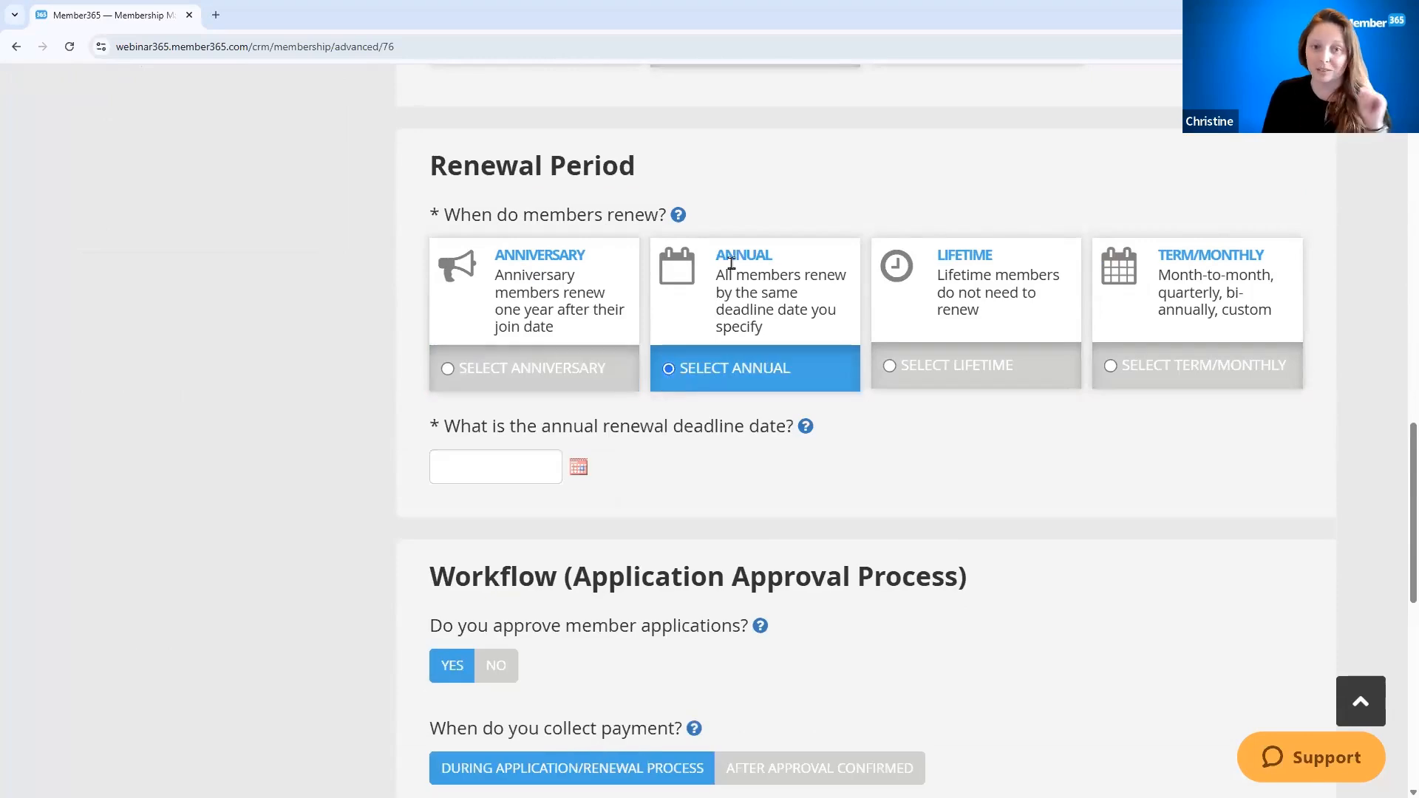
{"action": "left_click", "coordinate": [581, 474]}
{"action": "left_click", "coordinate": [452, 139]}
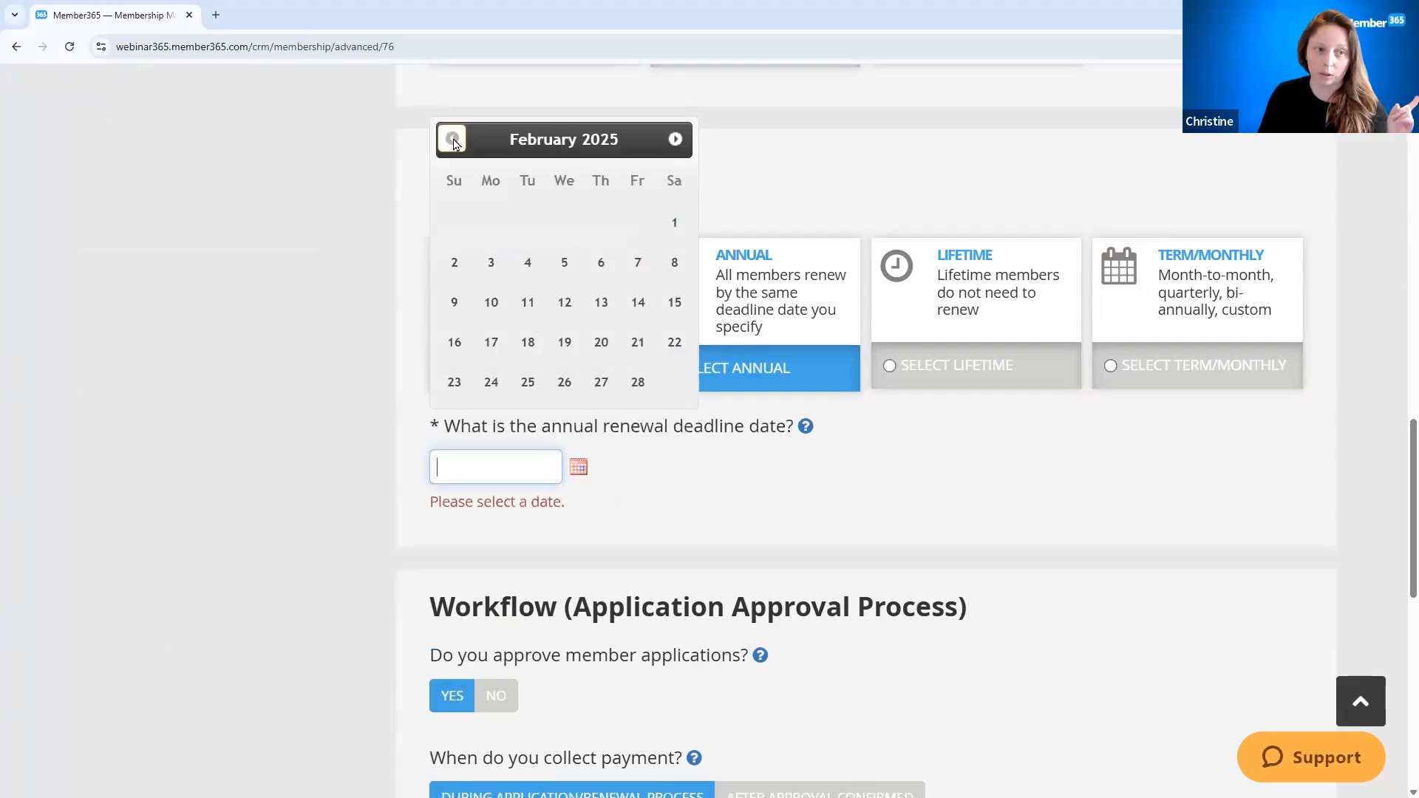
{"action": "left_click", "coordinate": [452, 140]}
{"action": "left_click", "coordinate": [453, 139]}
{"action": "left_click", "coordinate": [528, 382]}
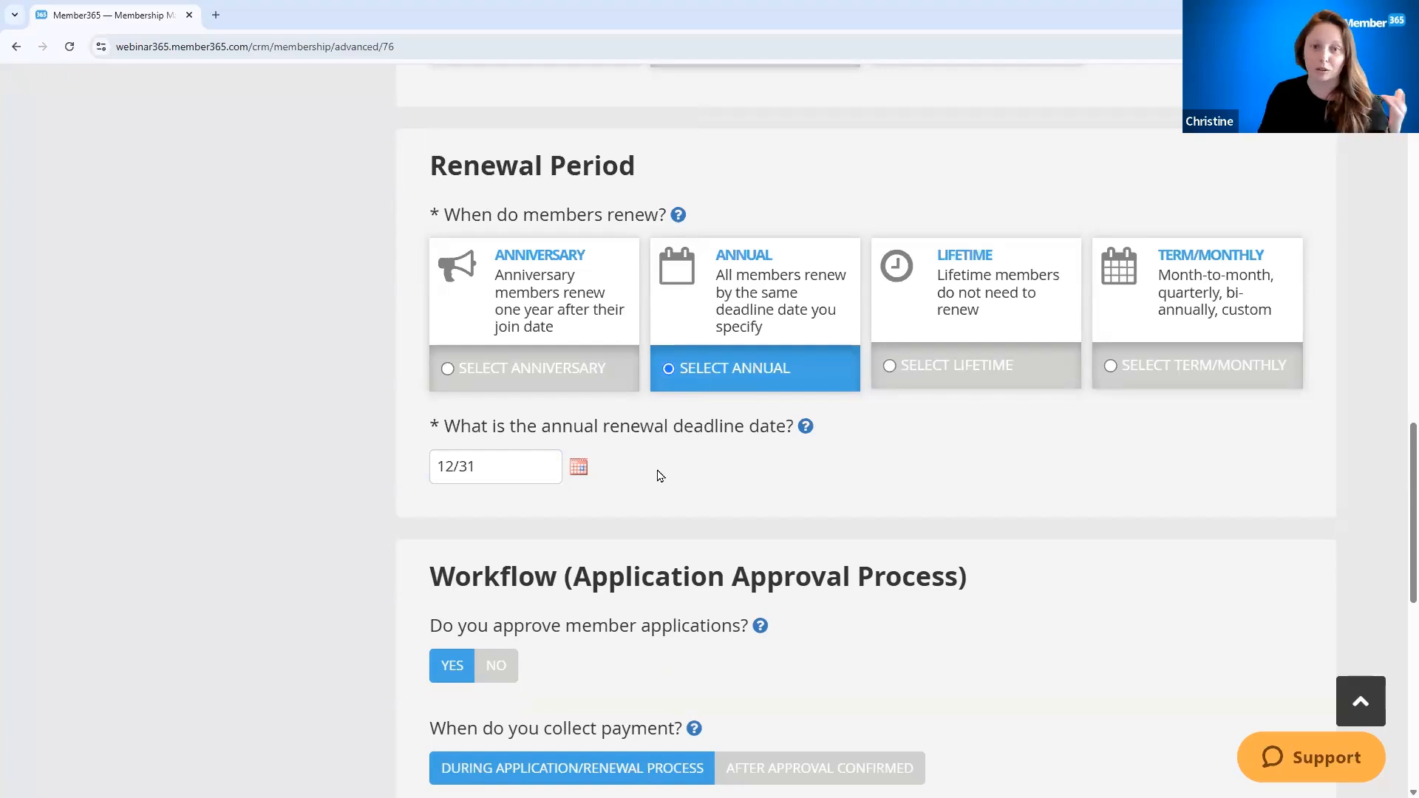
Try collecting payment after approval is confirmed in the application workflow, and restore collection during the application/renewal process.
{"action": "scroll", "coordinate": [679, 467], "scroll_direction": "down", "scroll_amount": 1}
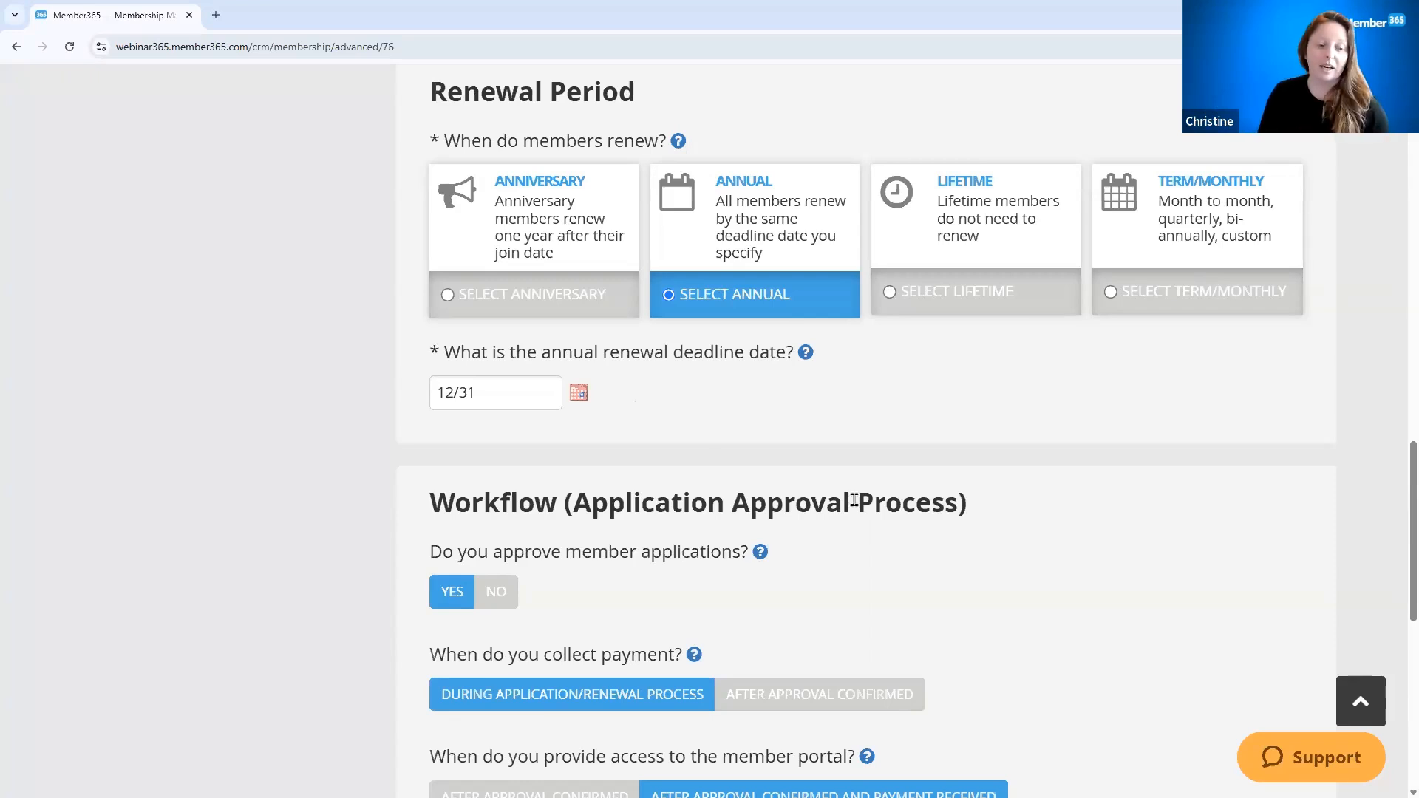
{"action": "scroll", "coordinate": [1057, 578], "scroll_direction": "down", "scroll_amount": 4}
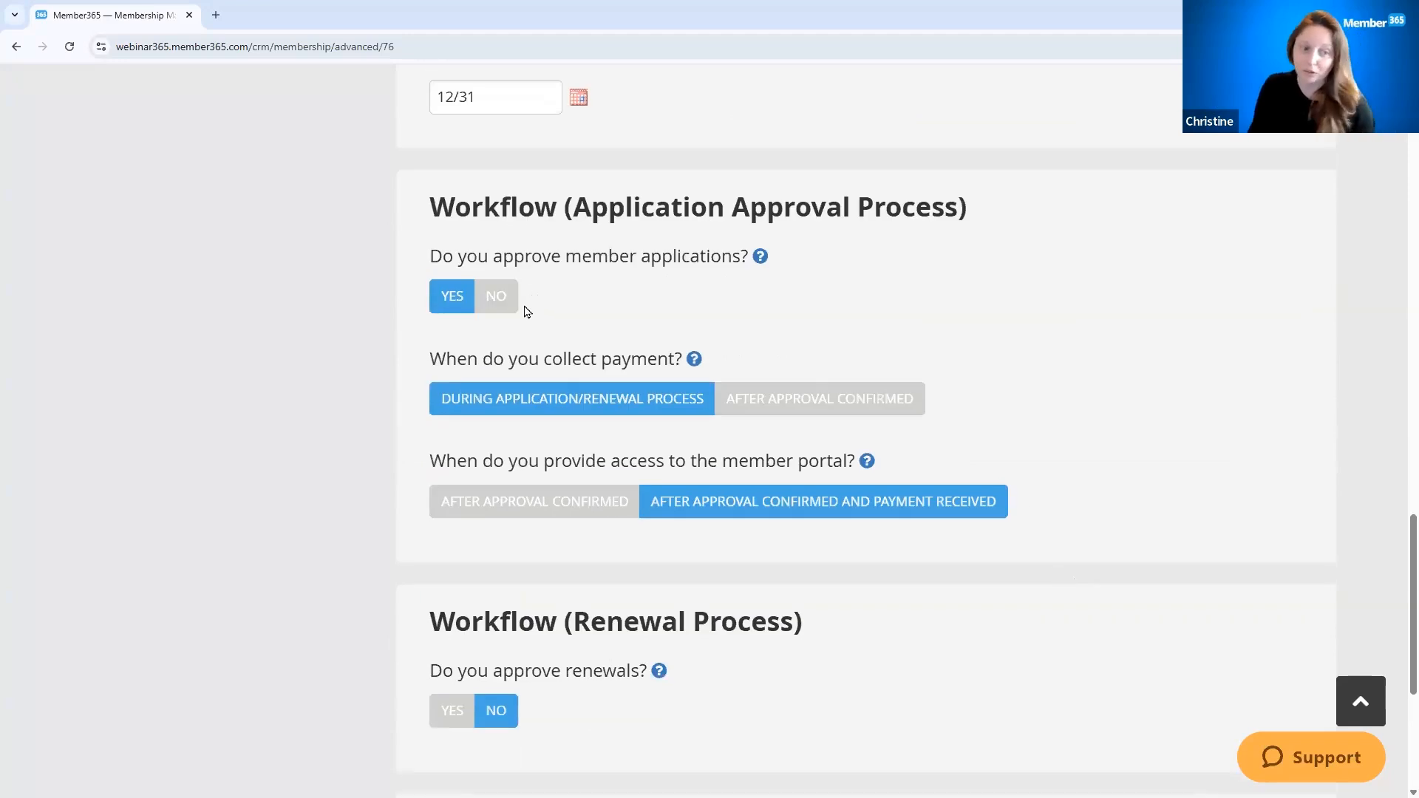
{"action": "left_click_drag", "start_coordinate": [429, 359], "coordinate": [682, 360]}
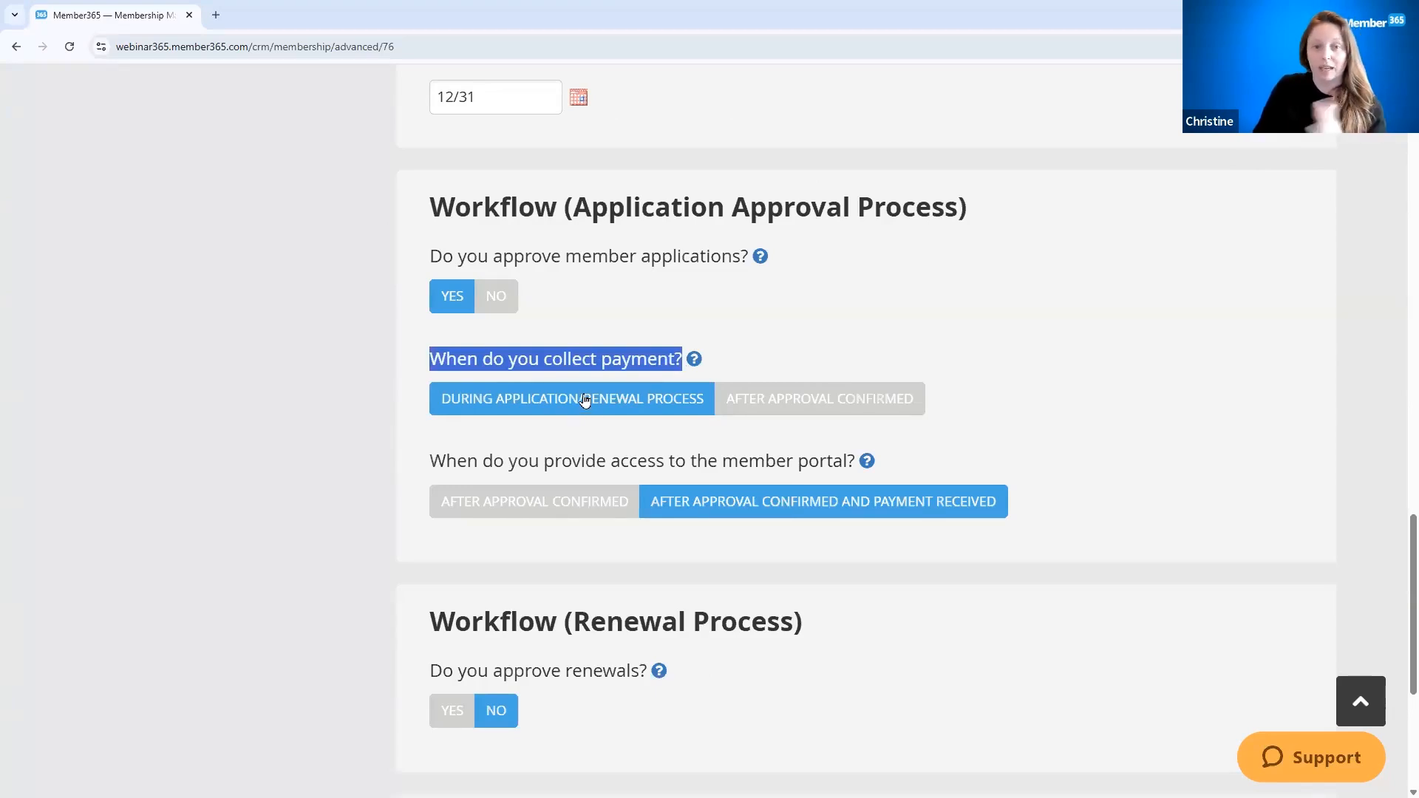
{"action": "left_click", "coordinate": [863, 404]}
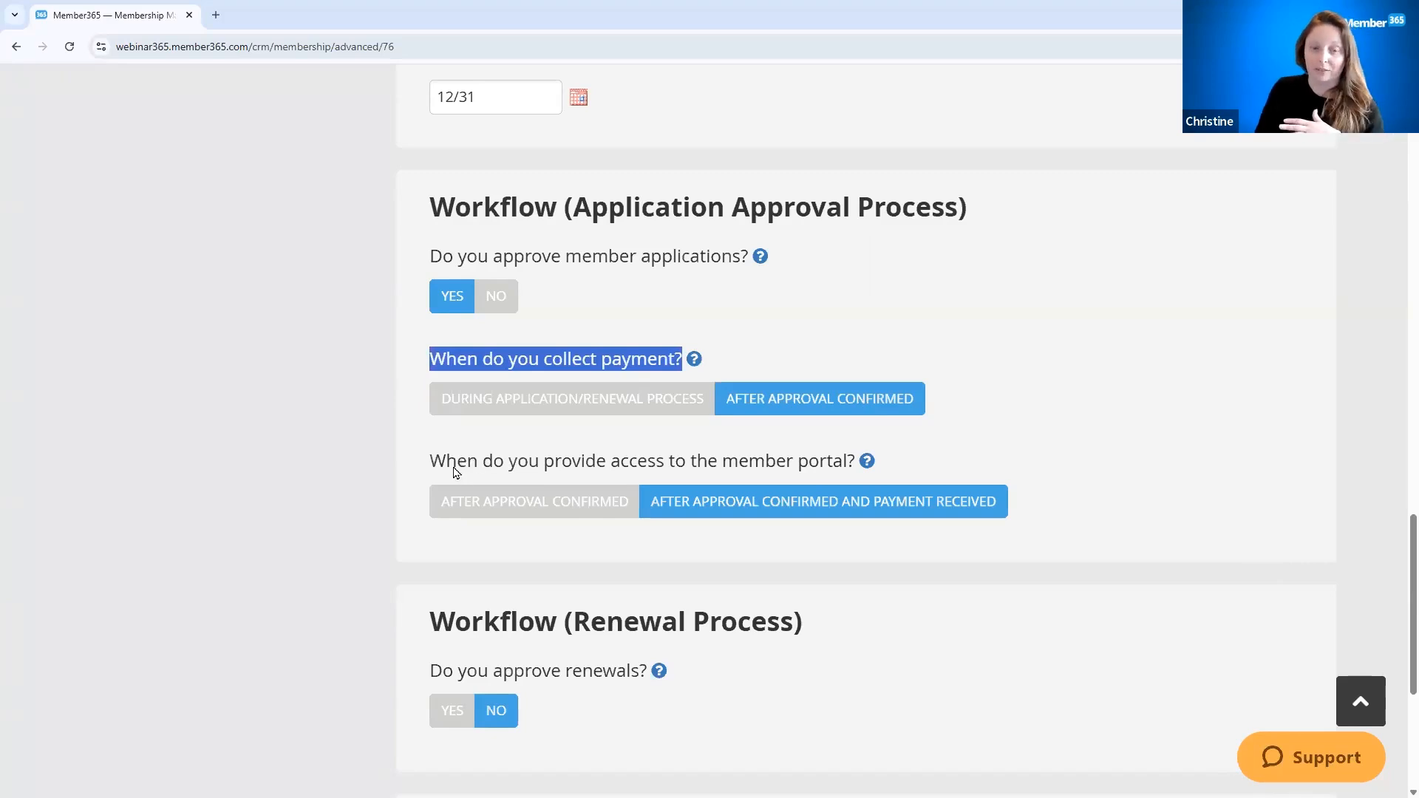
{"action": "left_click_drag", "start_coordinate": [429, 472], "coordinate": [855, 471]}
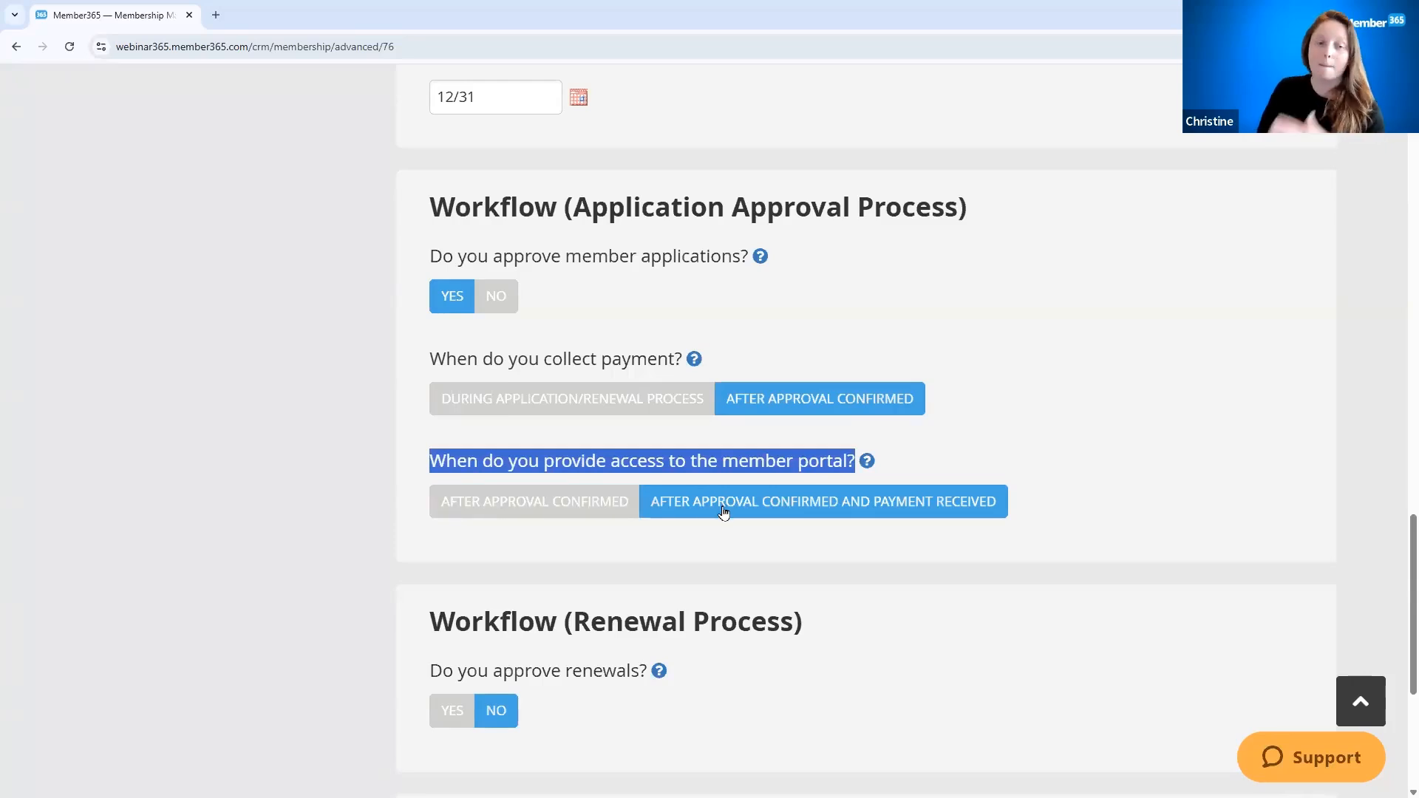
{"action": "left_click", "coordinate": [999, 401]}
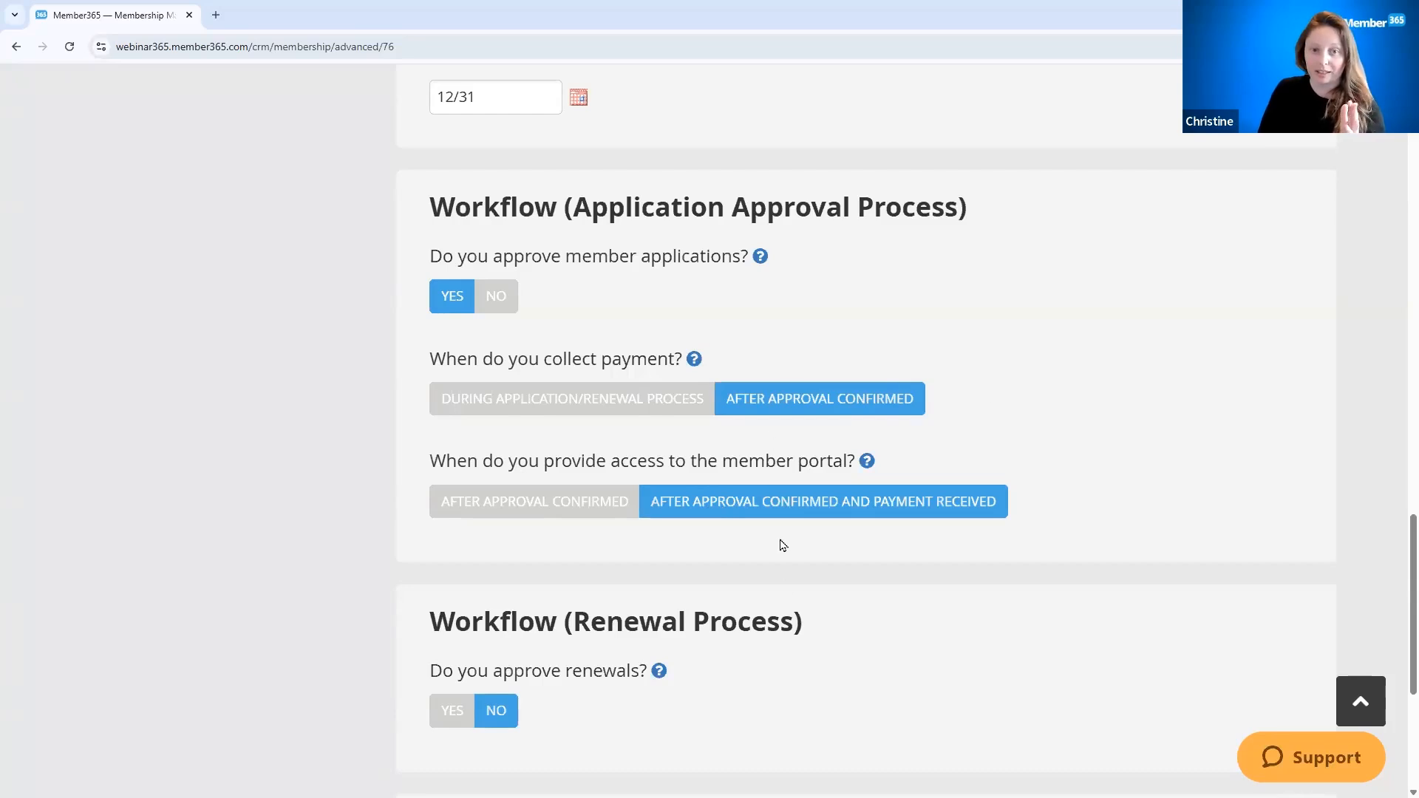
{"action": "left_click", "coordinate": [564, 408]}
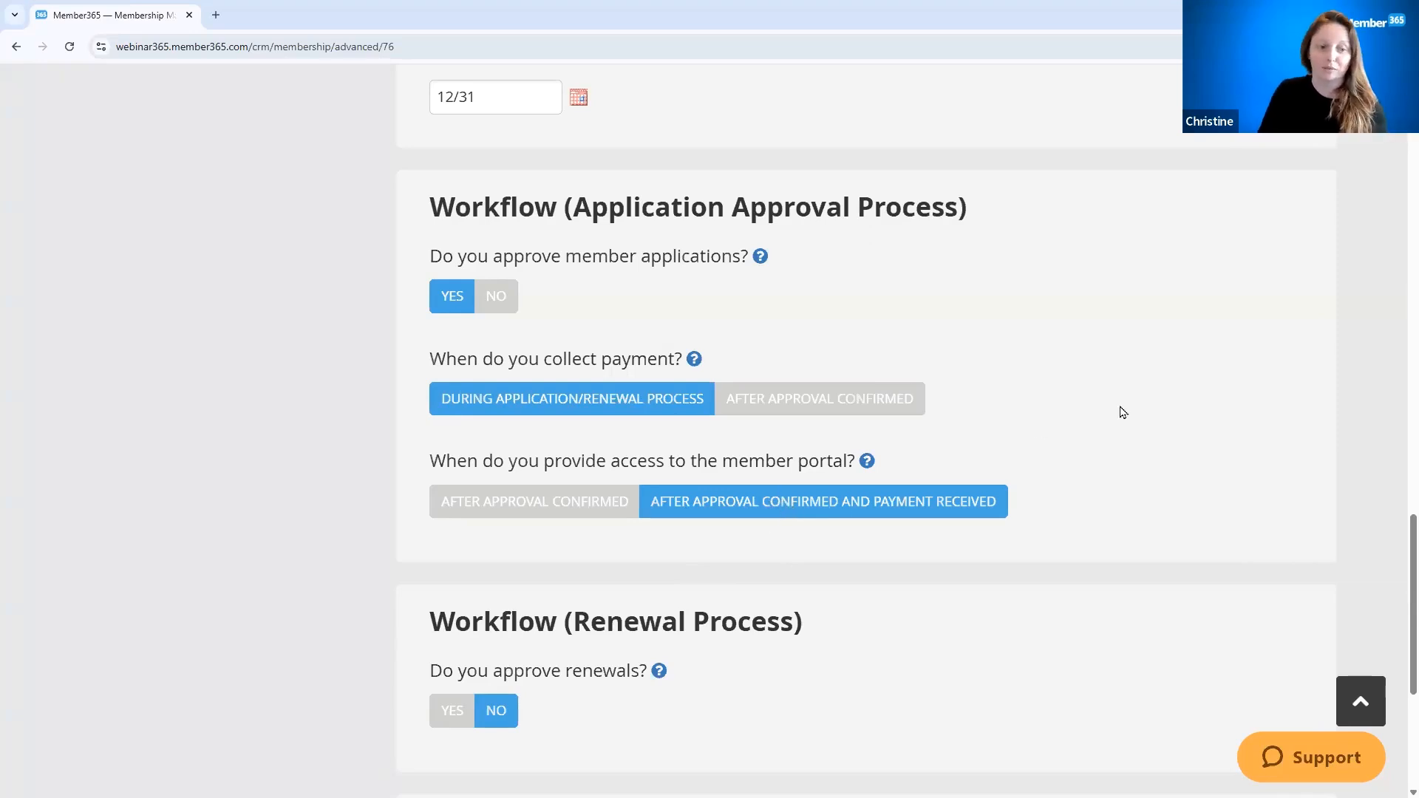
Review the renewal approval workflow and turn on administrator email notifications for submitted applications and renewals.
{"action": "scroll", "coordinate": [1123, 412], "scroll_direction": "down", "scroll_amount": 4}
{"action": "left_click_drag", "start_coordinate": [445, 320], "coordinate": [902, 383]}
{"action": "left_click", "coordinate": [904, 383]}
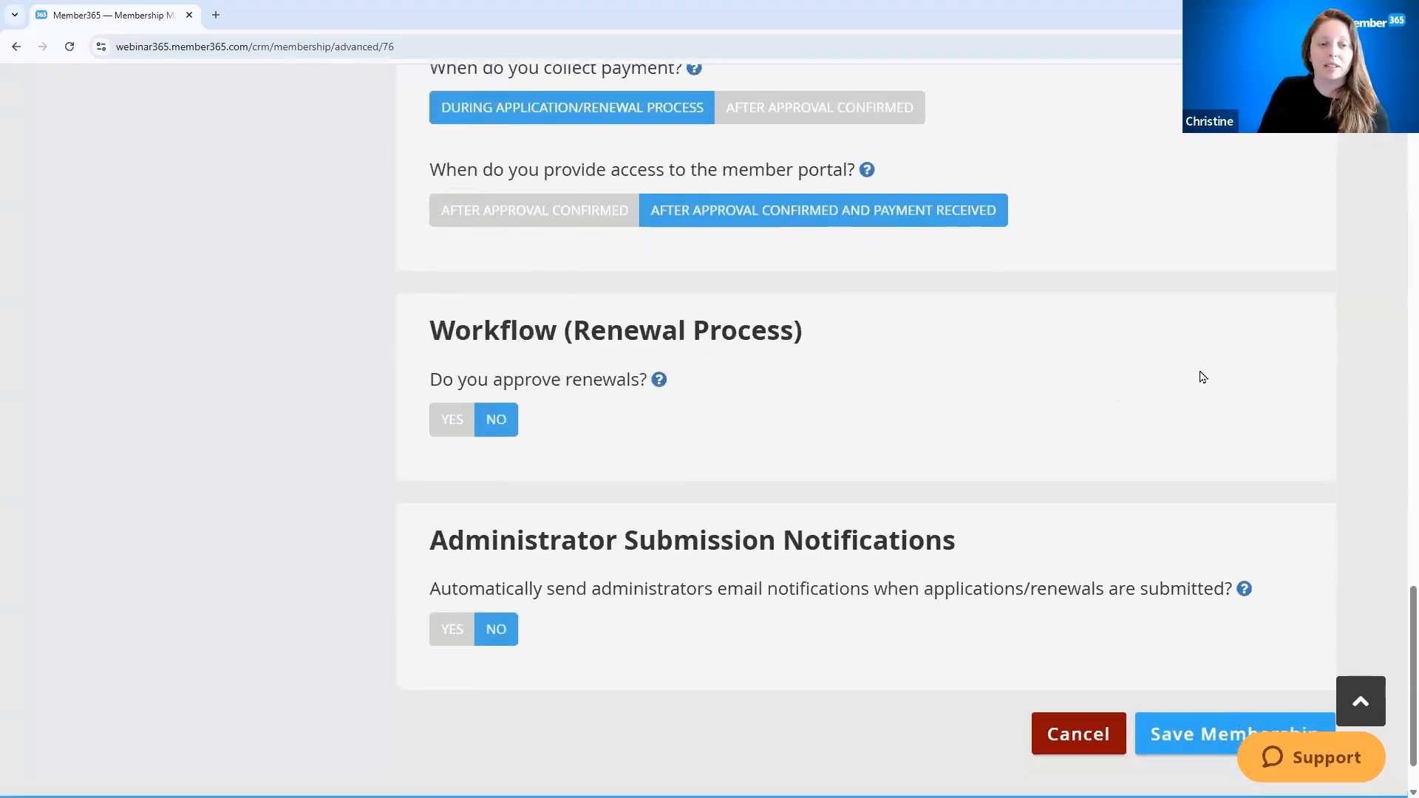
{"action": "scroll", "coordinate": [1202, 377], "scroll_direction": "up", "scroll_amount": 3}
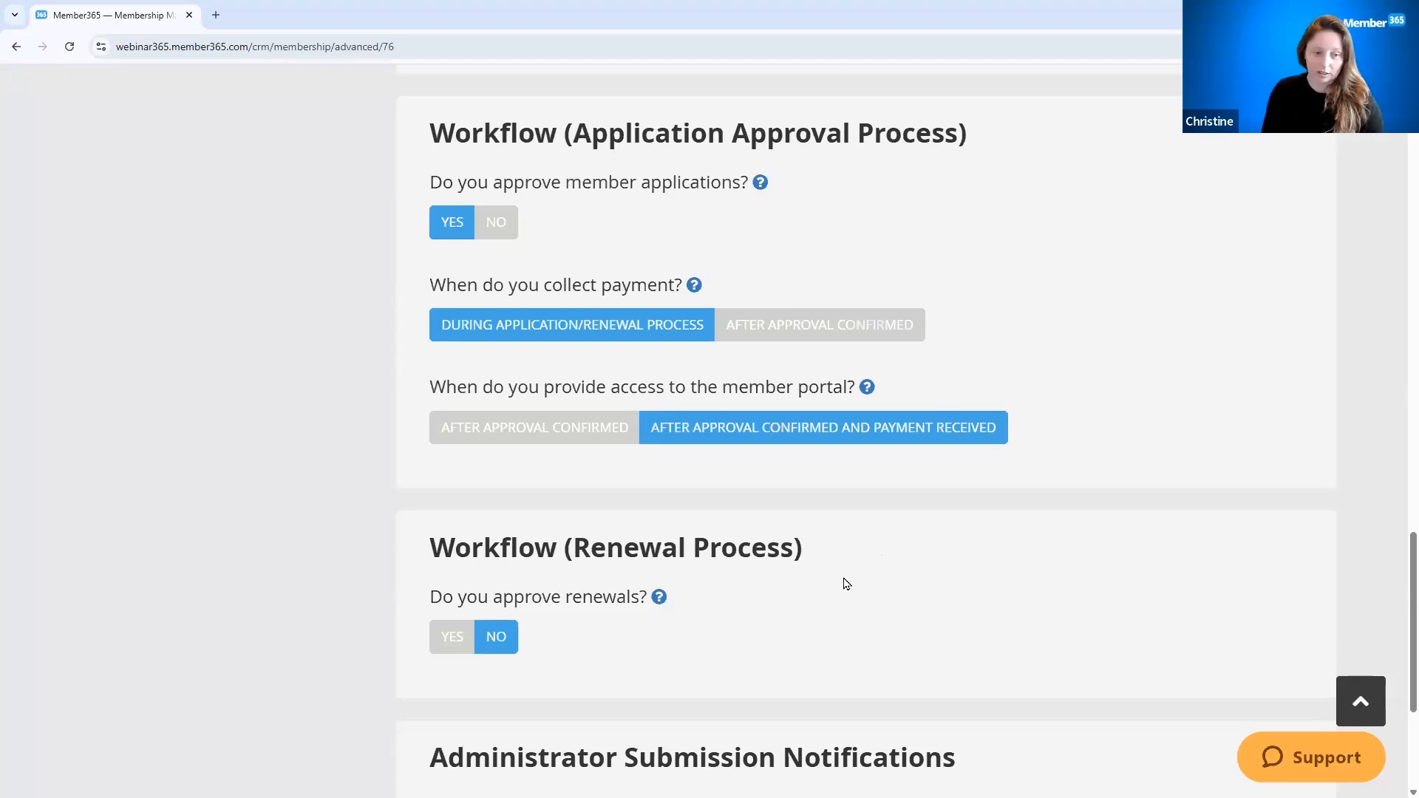
{"action": "scroll", "coordinate": [1005, 588], "scroll_direction": "down", "scroll_amount": 3}
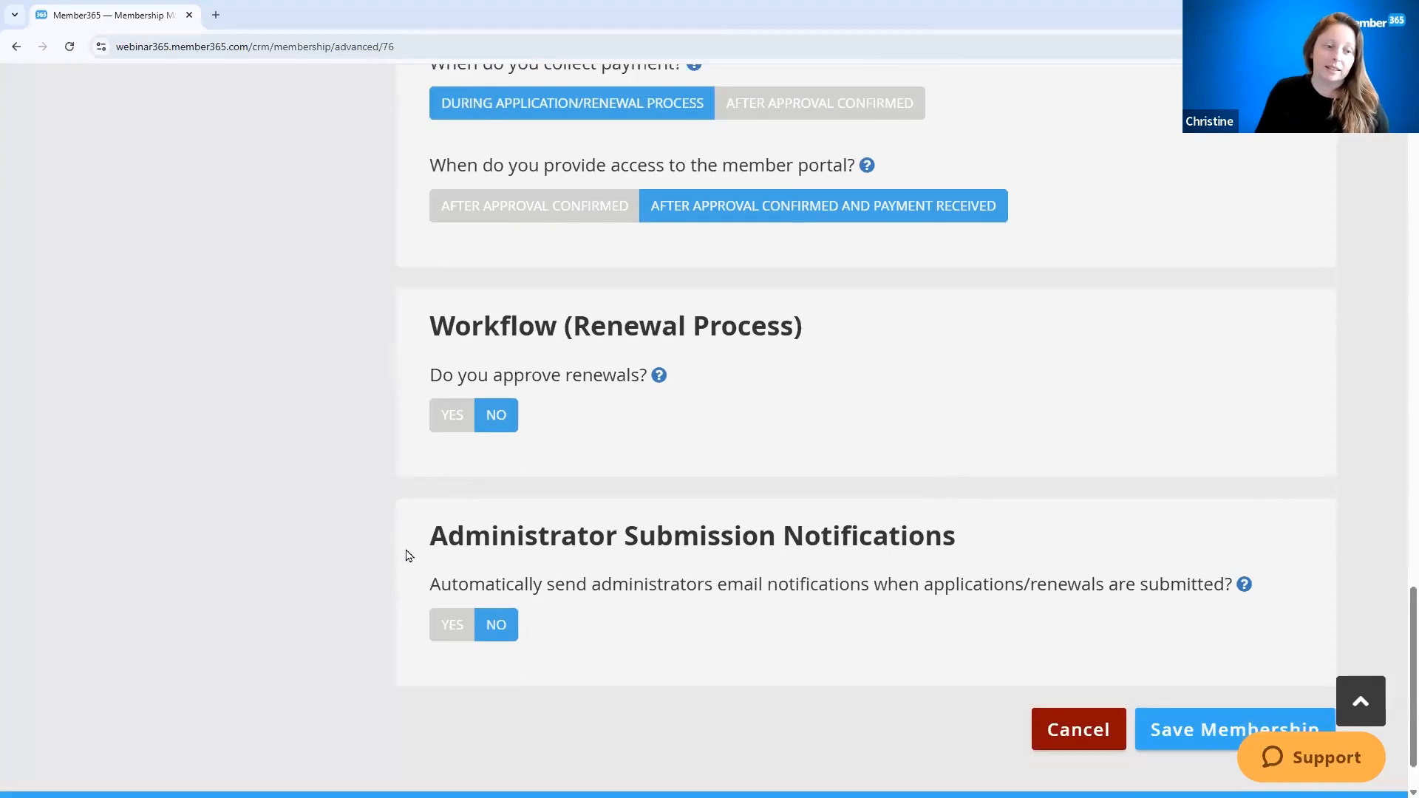
{"action": "left_click_drag", "start_coordinate": [415, 551], "coordinate": [961, 537]}
{"action": "left_click", "coordinate": [432, 629]}
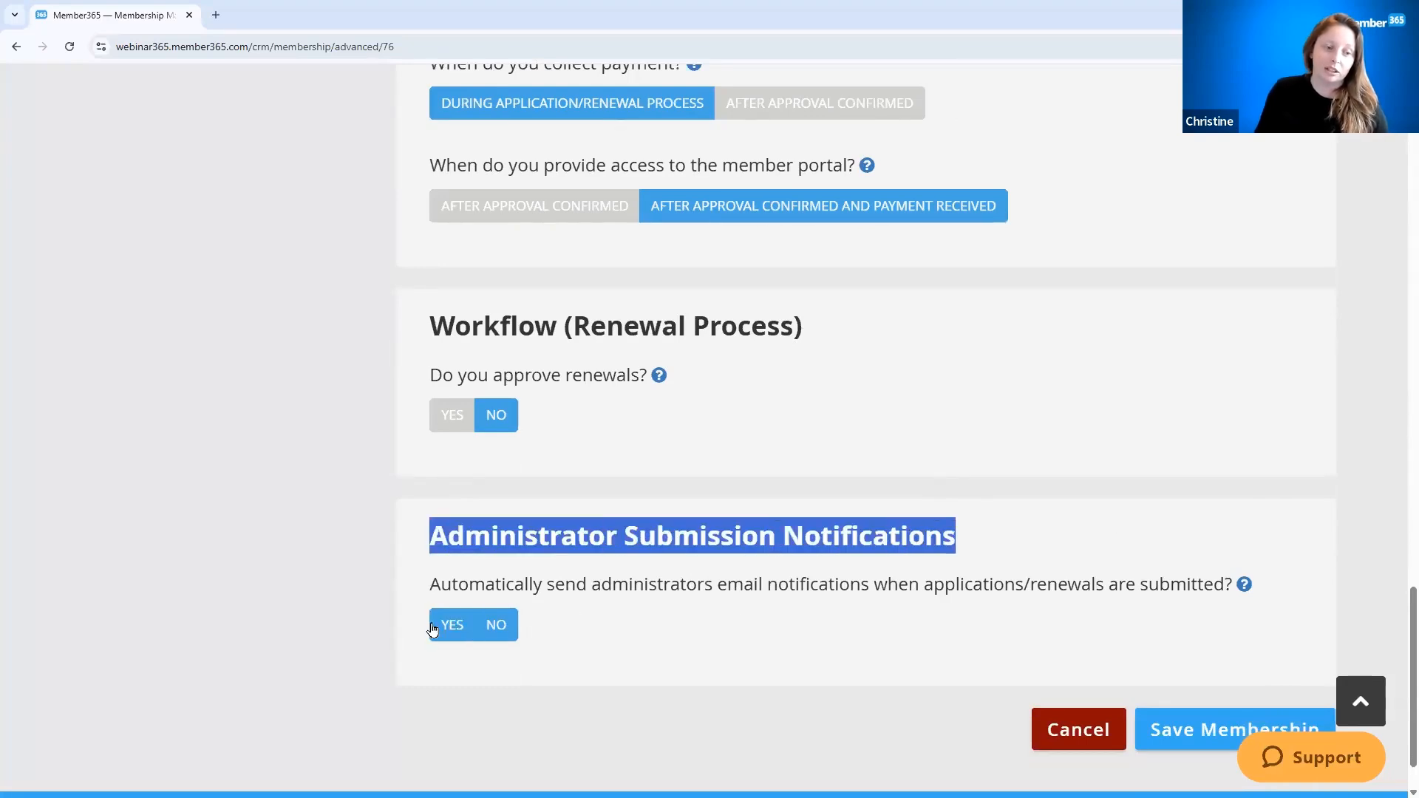
Look over the notification types and recipient email field, and turn administrator submission notifications back off.
{"action": "scroll", "coordinate": [990, 499], "scroll_direction": "down", "scroll_amount": 3}
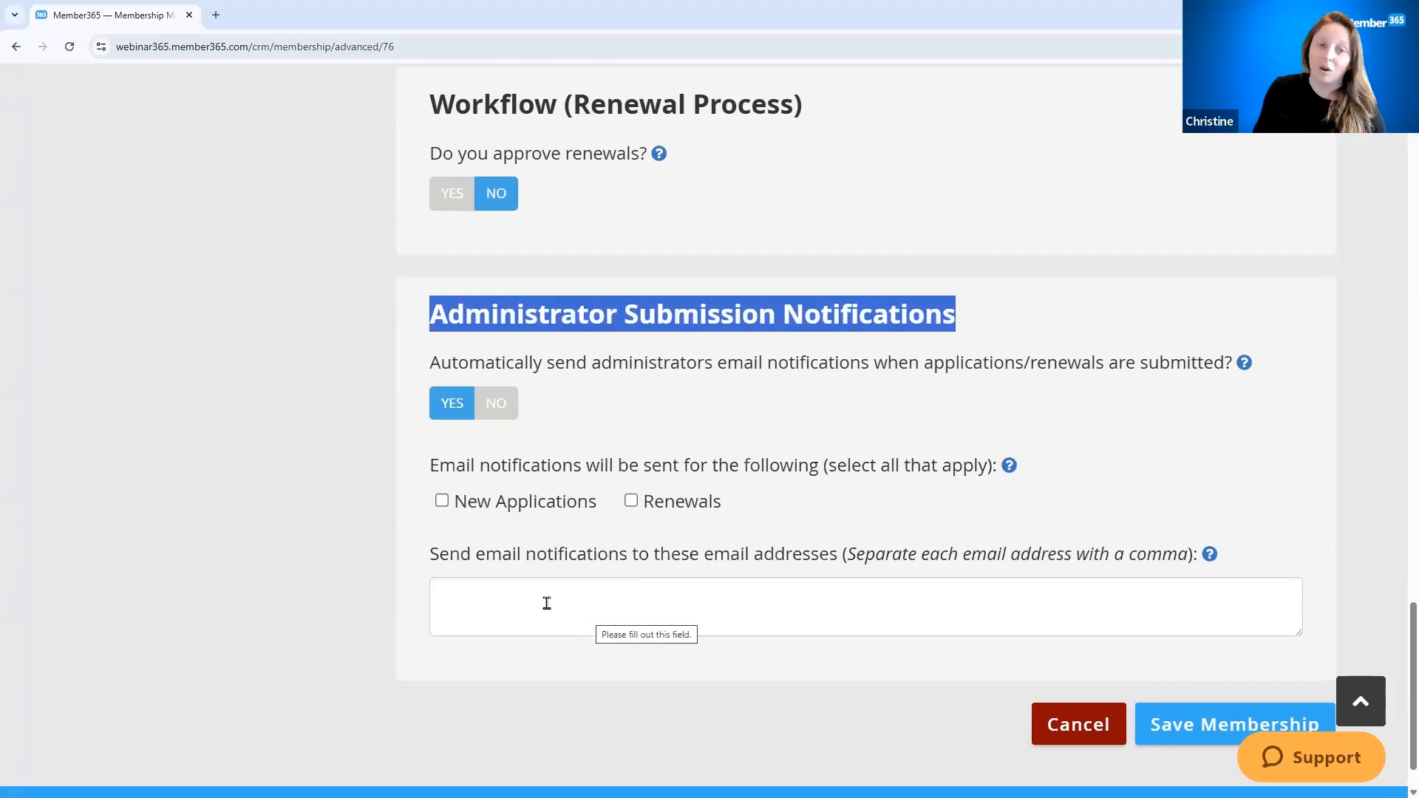
{"action": "scroll", "coordinate": [659, 416], "scroll_direction": "up", "scroll_amount": 3}
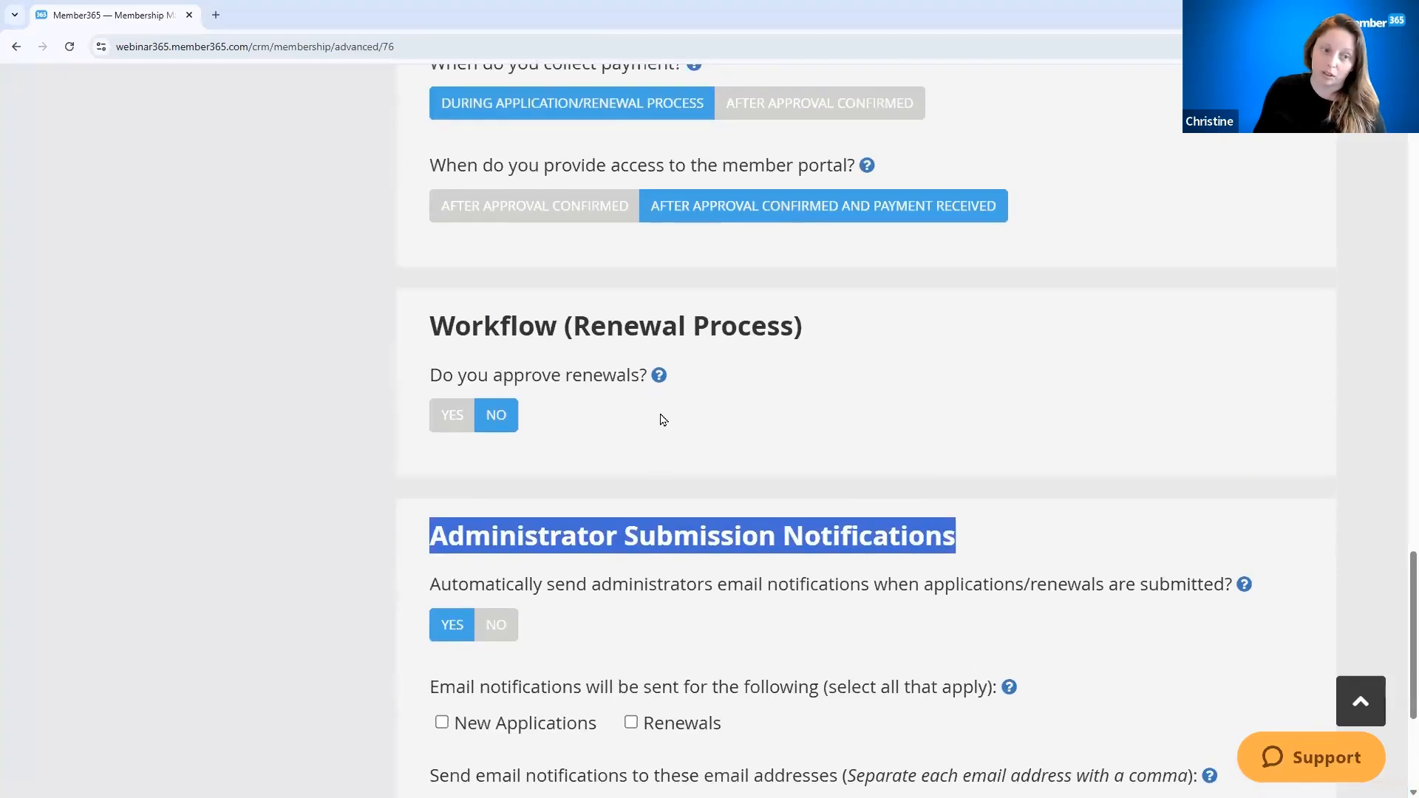
{"action": "scroll", "coordinate": [665, 354], "scroll_direction": "up", "scroll_amount": 3}
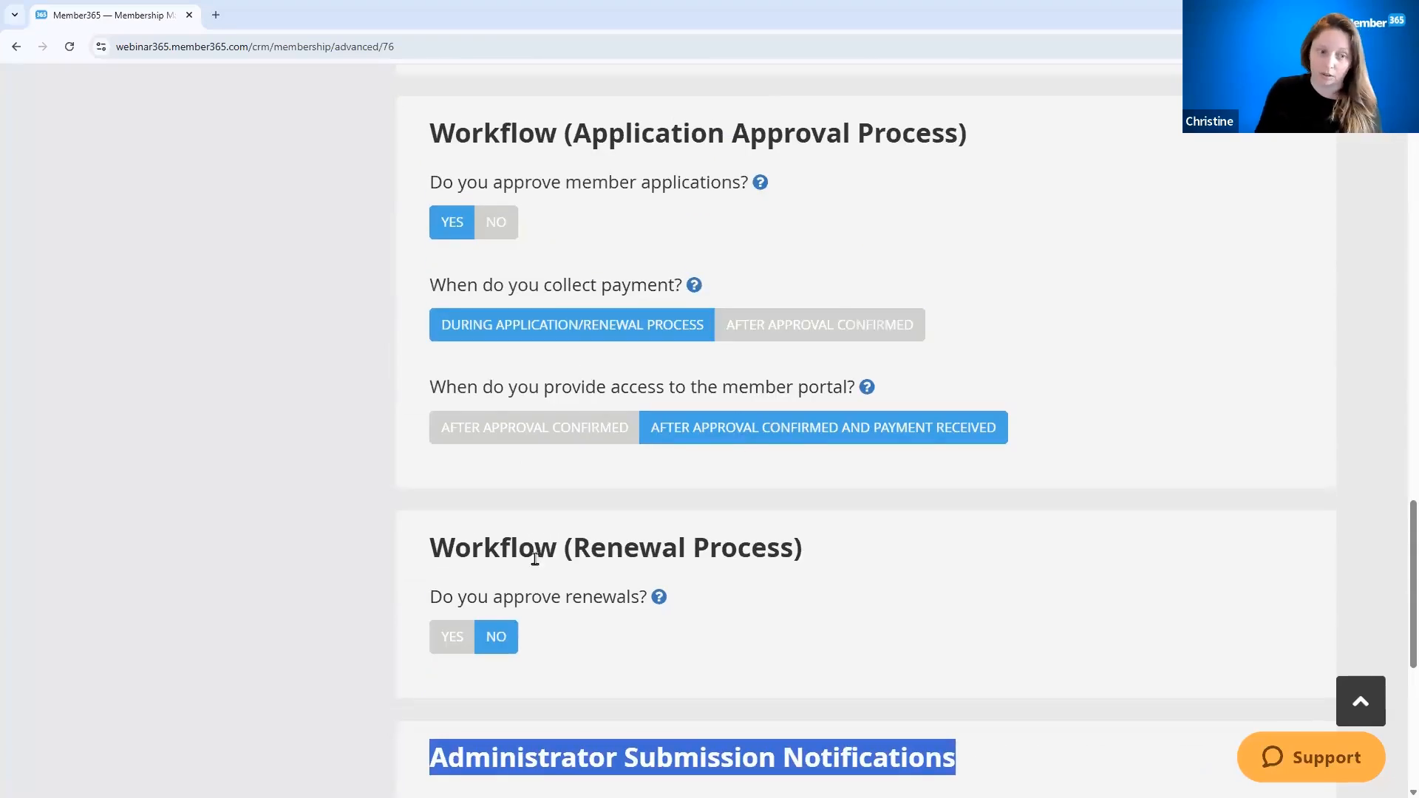
{"action": "scroll", "coordinate": [653, 575], "scroll_direction": "up", "scroll_amount": 1}
{"action": "scroll", "coordinate": [653, 575], "scroll_direction": "down", "scroll_amount": 5}
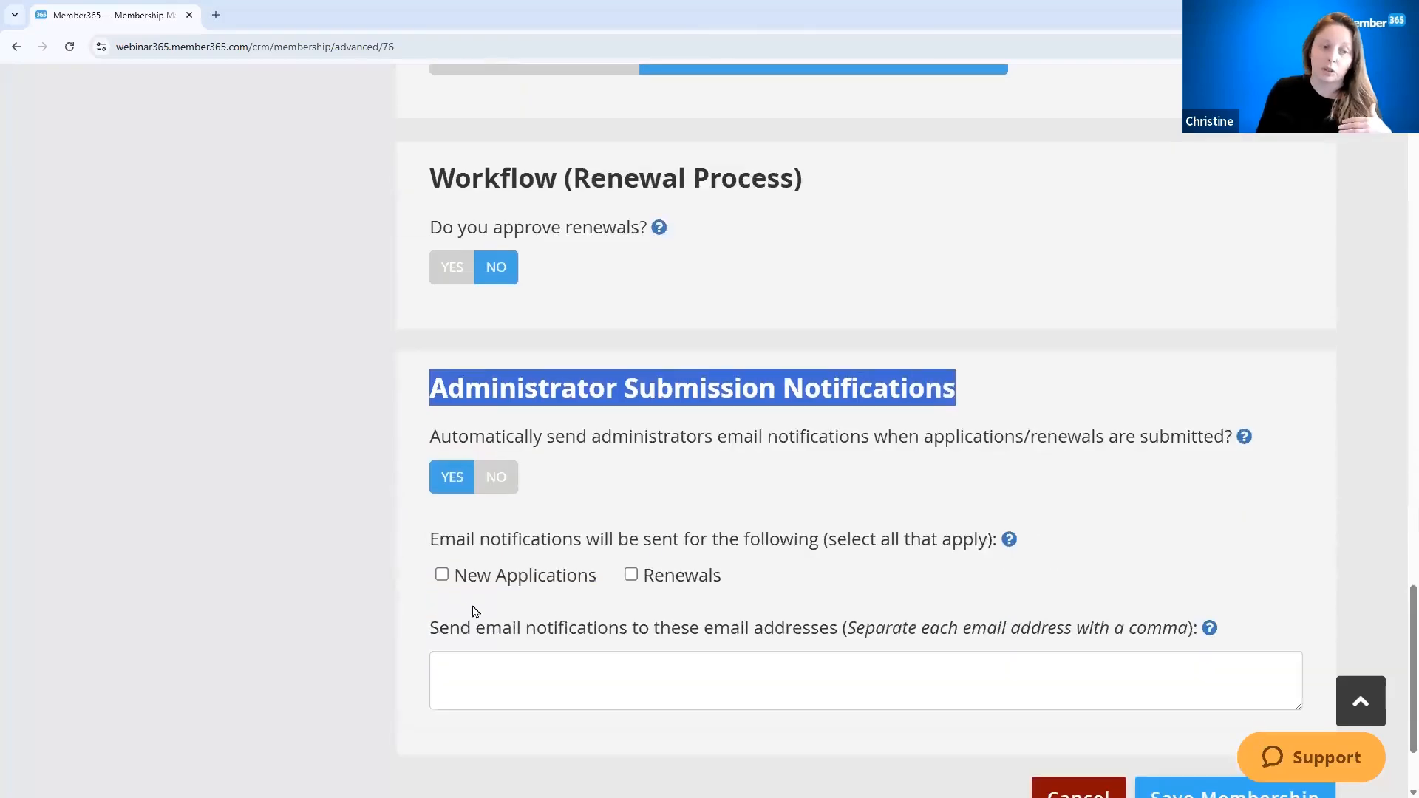
{"action": "left_click", "coordinate": [644, 662]}
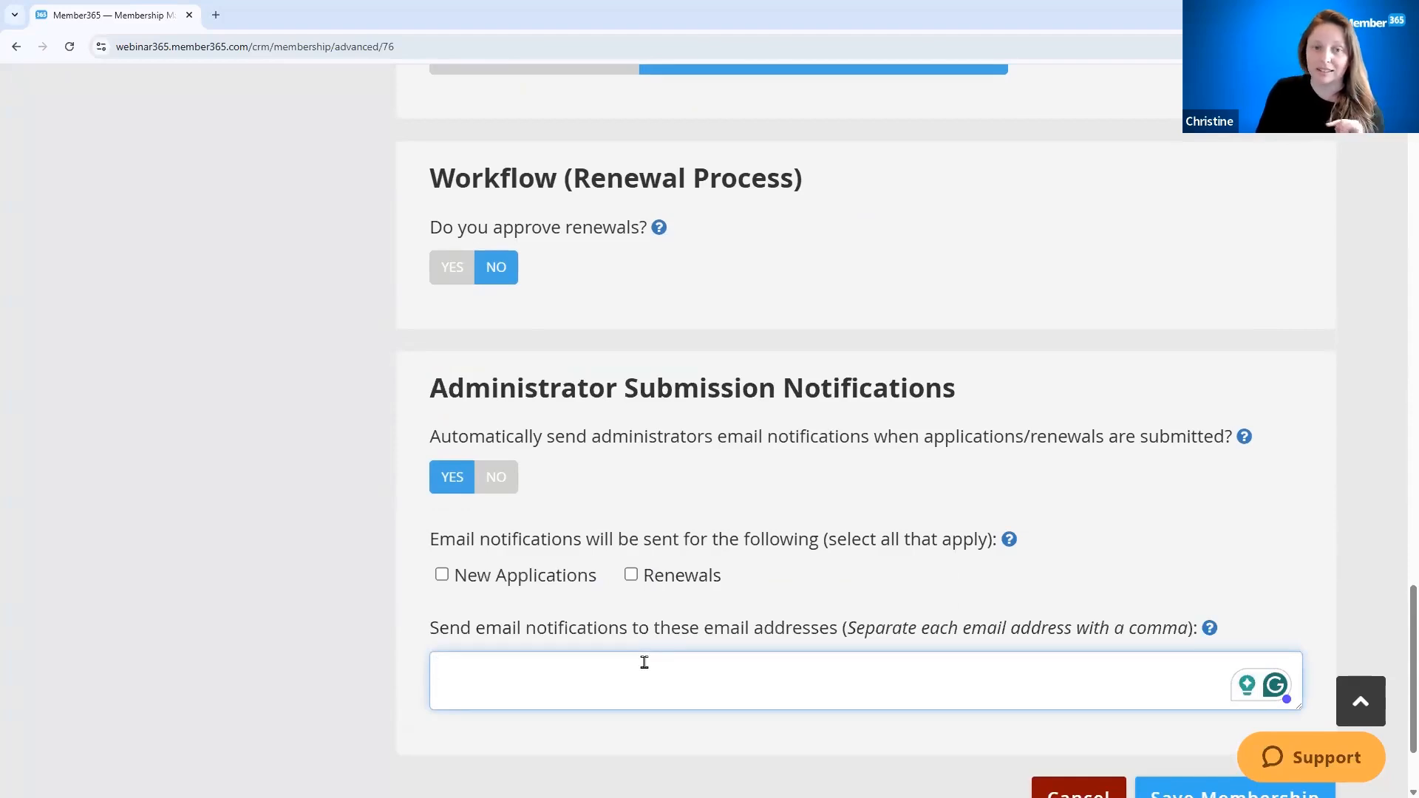
{"action": "left_click", "coordinate": [496, 477]}
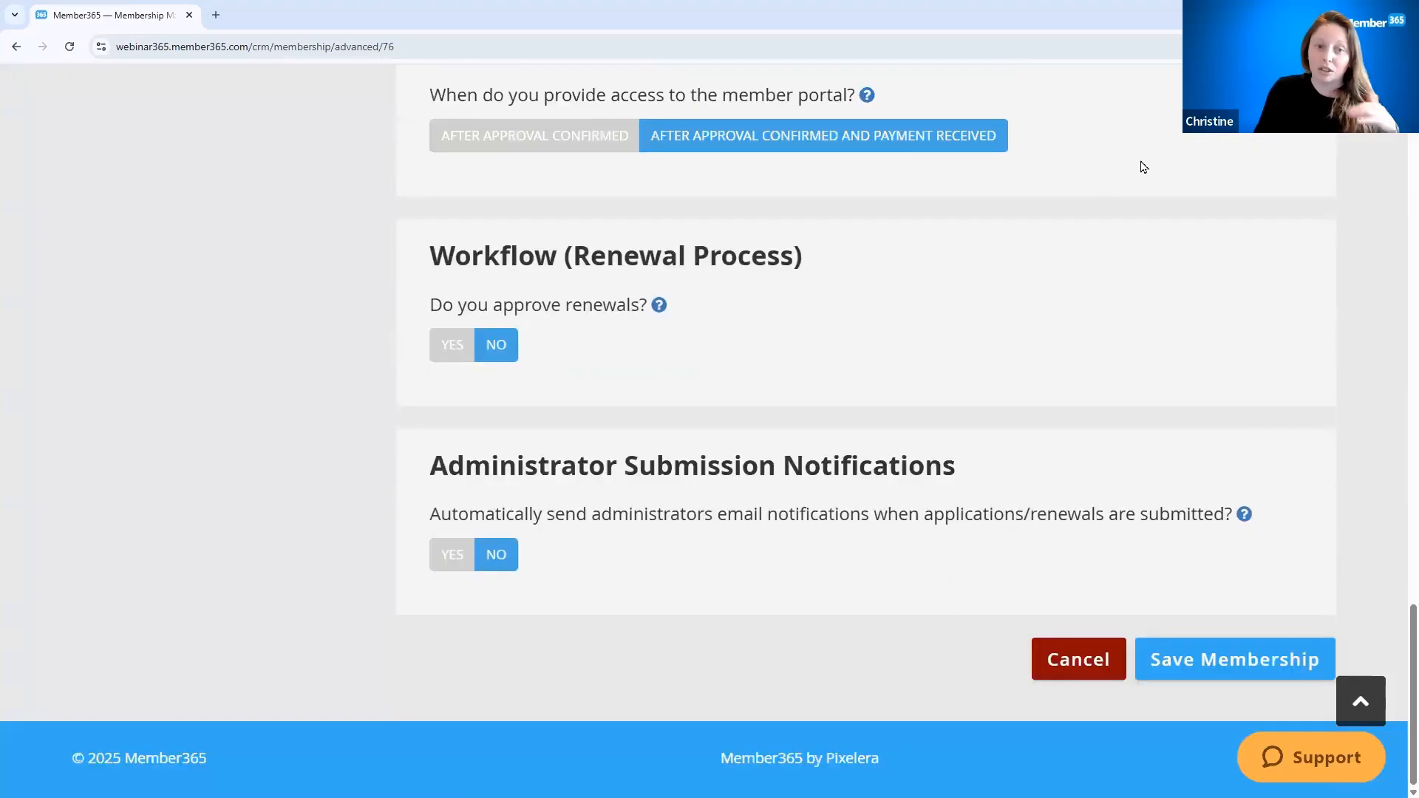
Save the Individual membership's overview settings and return to the category name and description section.
{"action": "left_click", "coordinate": [1233, 663]}
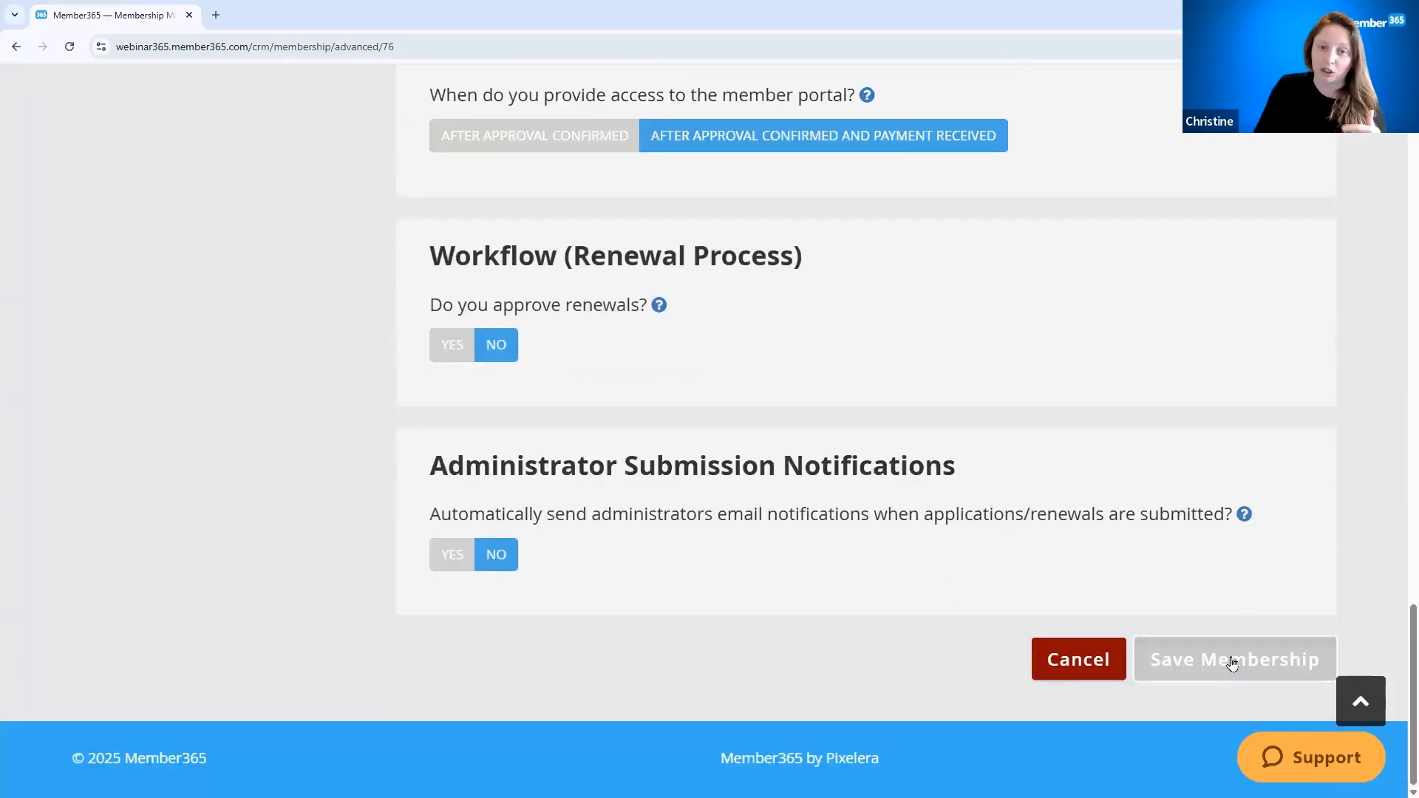
{"action": "scroll", "coordinate": [1155, 534], "scroll_direction": "up", "scroll_amount": 6}
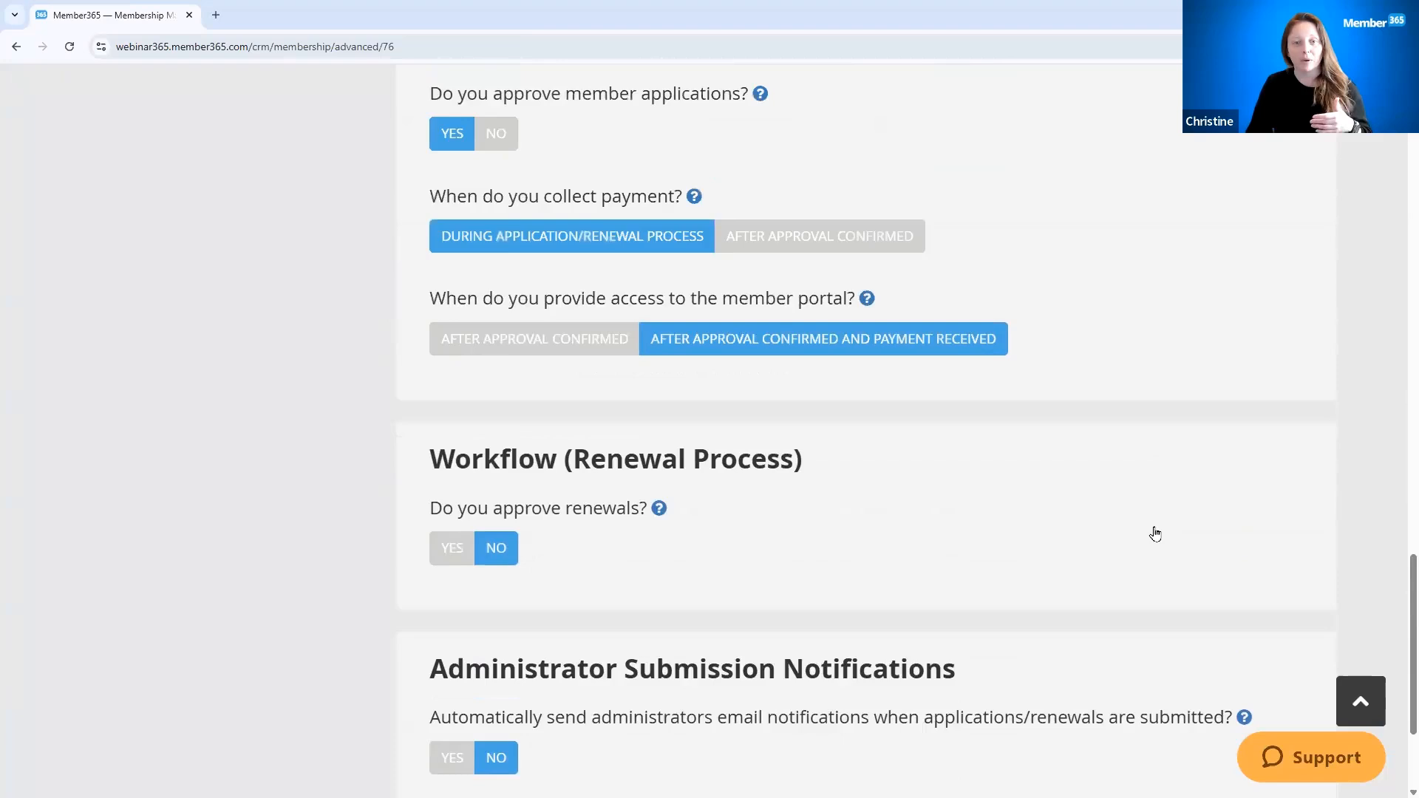
{"action": "scroll", "coordinate": [1155, 534], "scroll_direction": "up", "scroll_amount": 10}
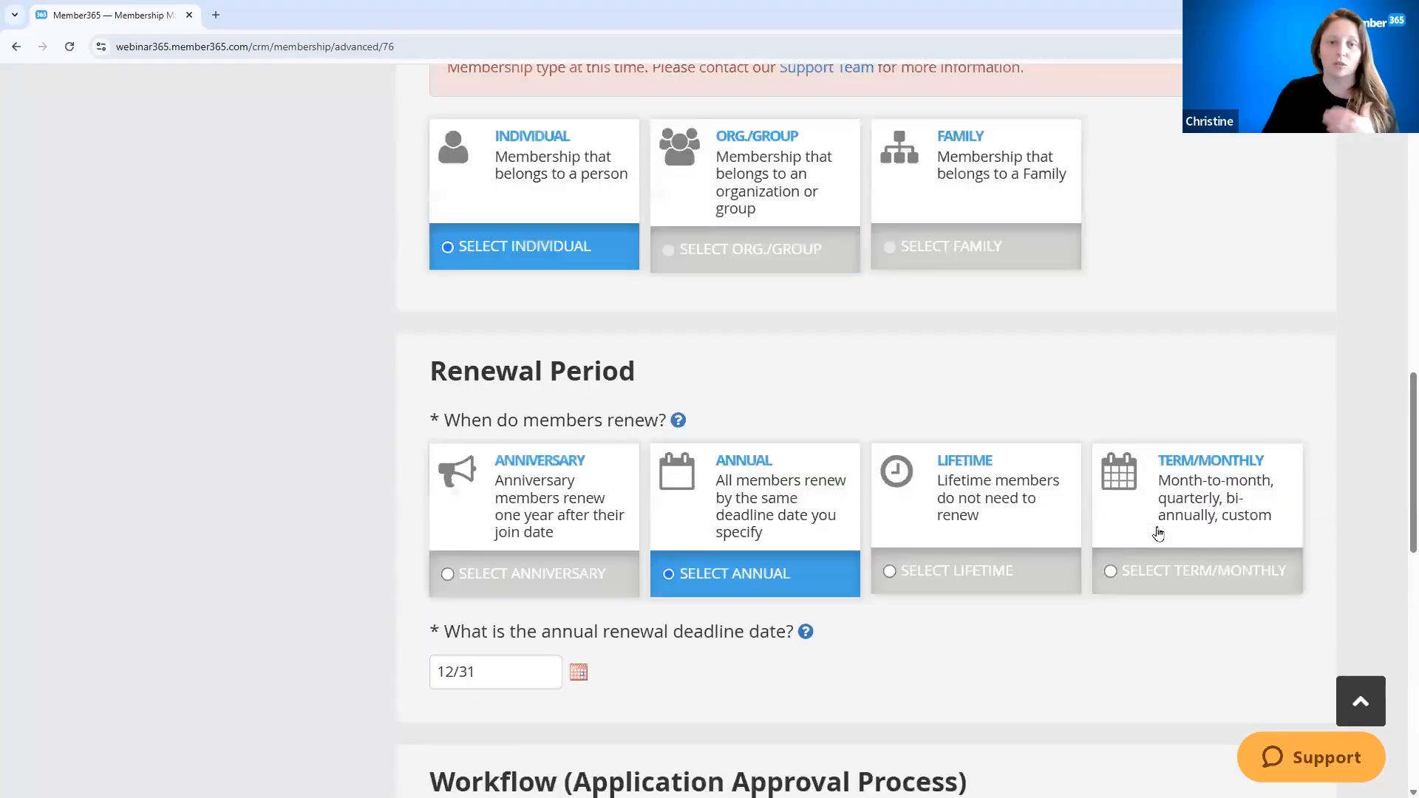
{"action": "scroll", "coordinate": [1149, 538], "scroll_direction": "up", "scroll_amount": 7}
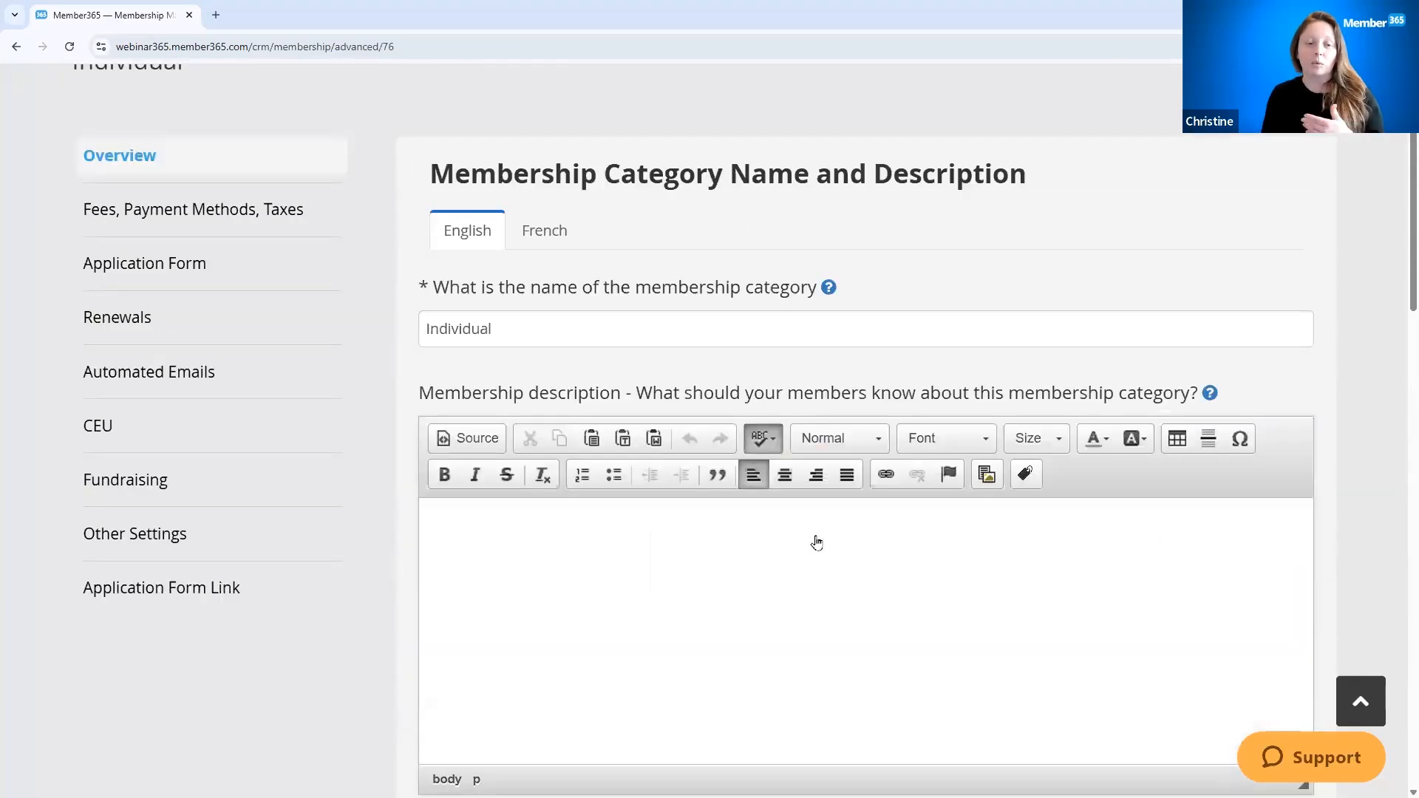
{"action": "scroll", "coordinate": [756, 234], "scroll_direction": "up", "scroll_amount": 3}
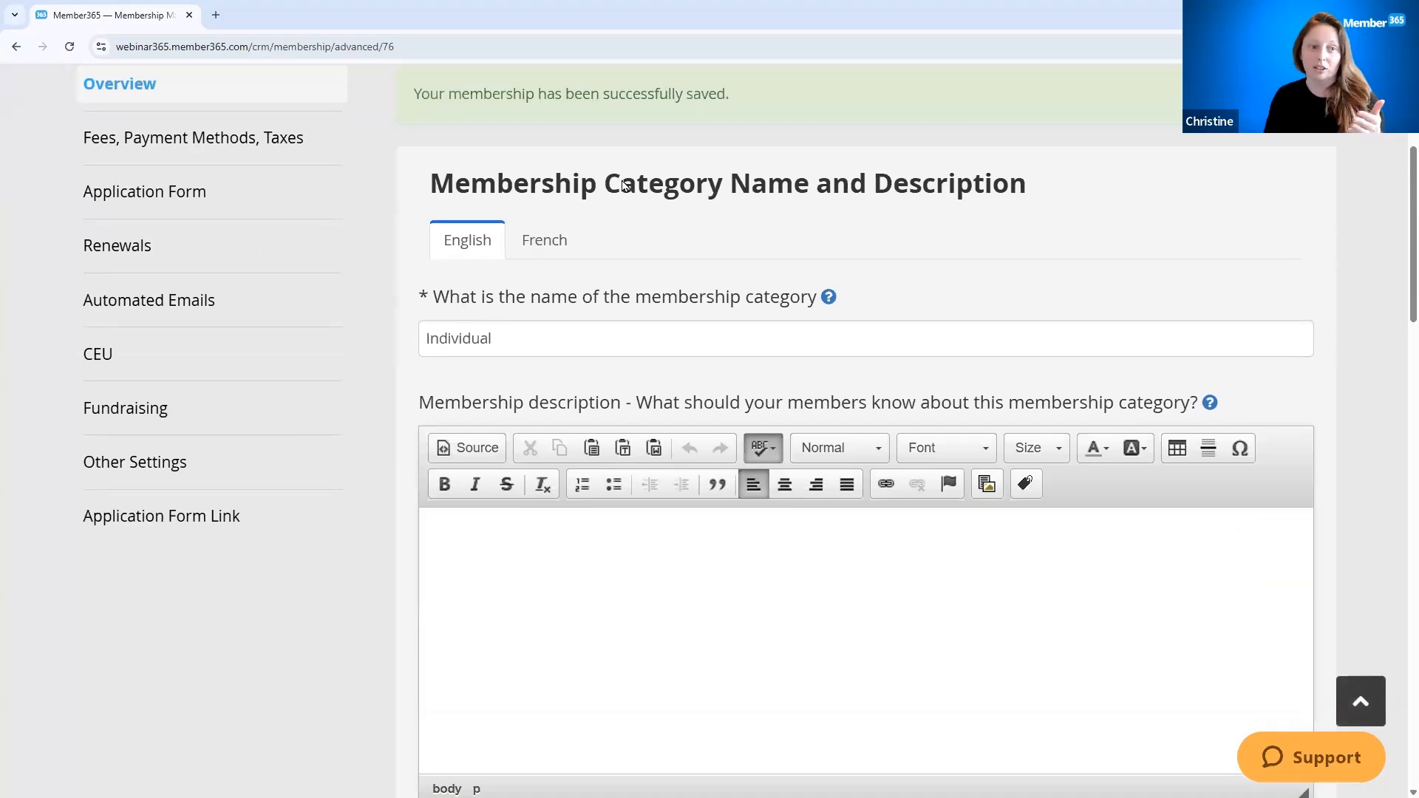
In the fees, payment methods and taxes settings, select Category Dropdown as the fee calculation and examine its English question field.
{"action": "left_click", "coordinate": [291, 145]}
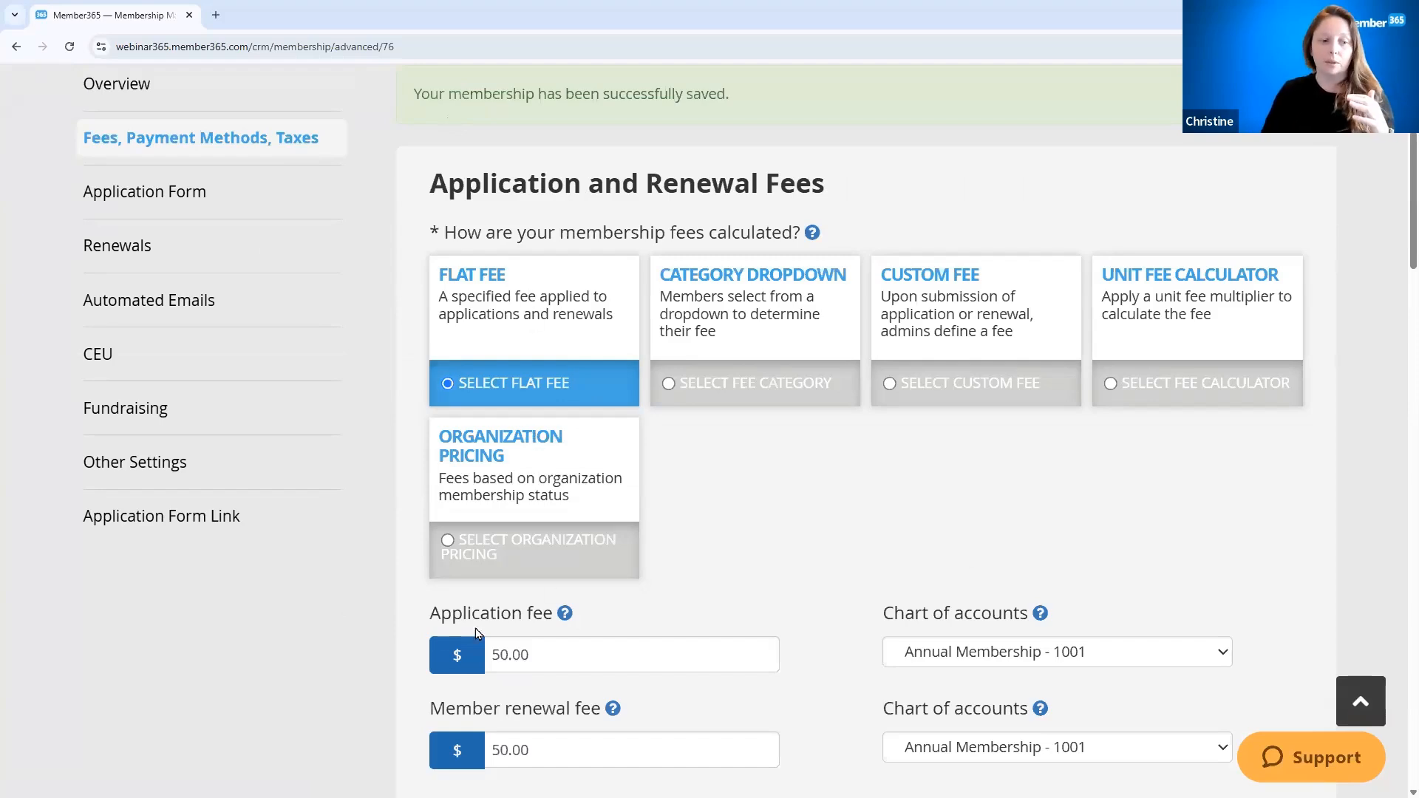
{"action": "scroll", "coordinate": [473, 606], "scroll_direction": "down", "scroll_amount": 2}
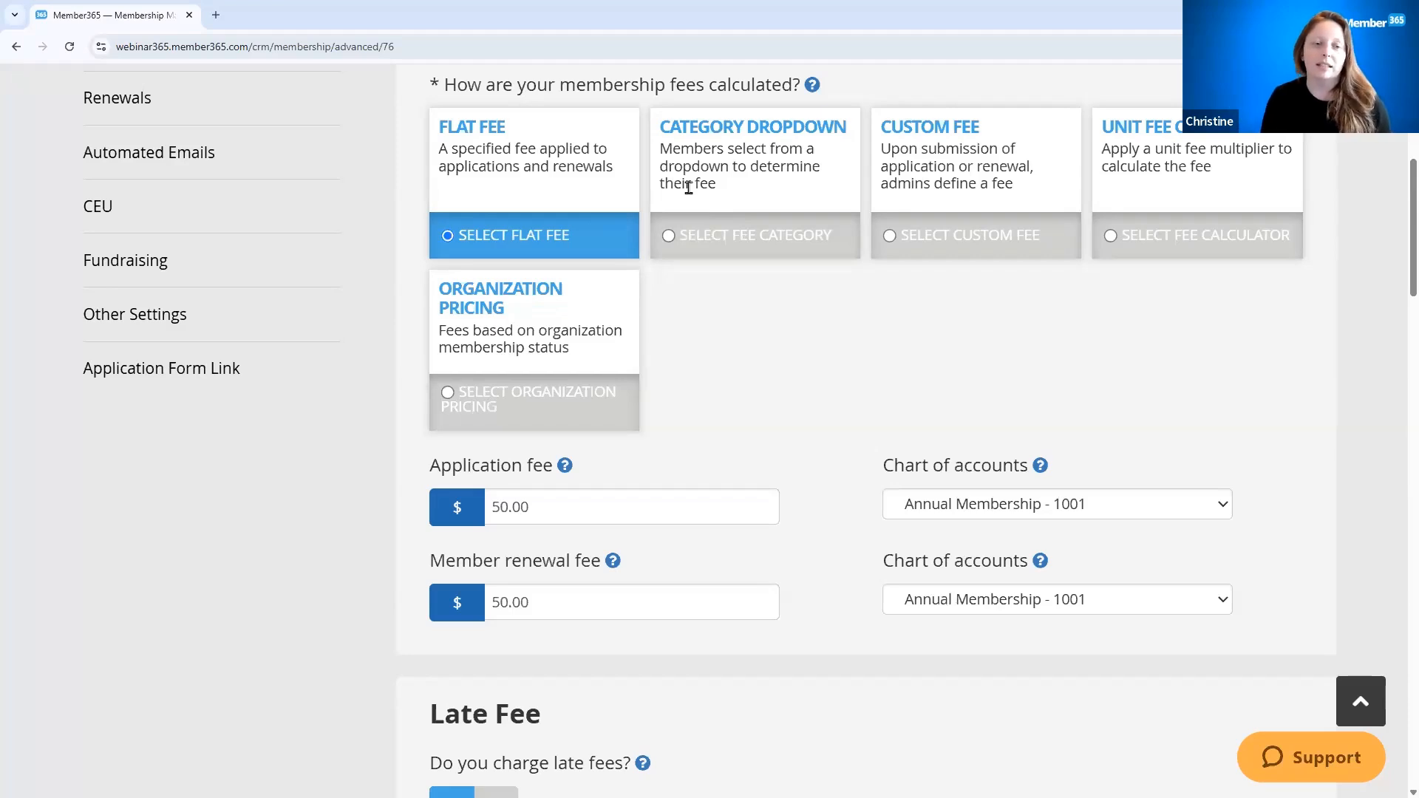
{"action": "left_click", "coordinate": [701, 236]}
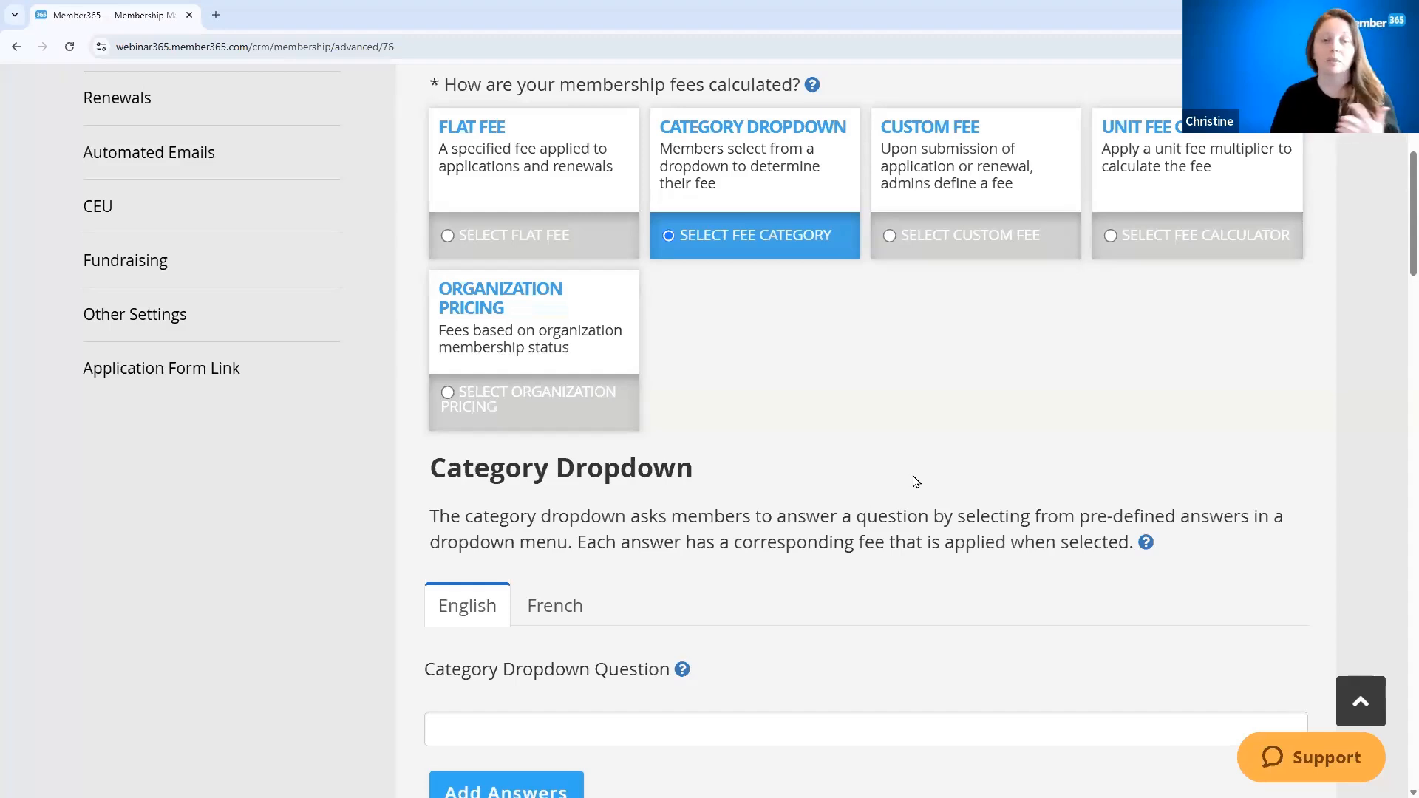
{"action": "scroll", "coordinate": [870, 373], "scroll_direction": "down", "scroll_amount": 5}
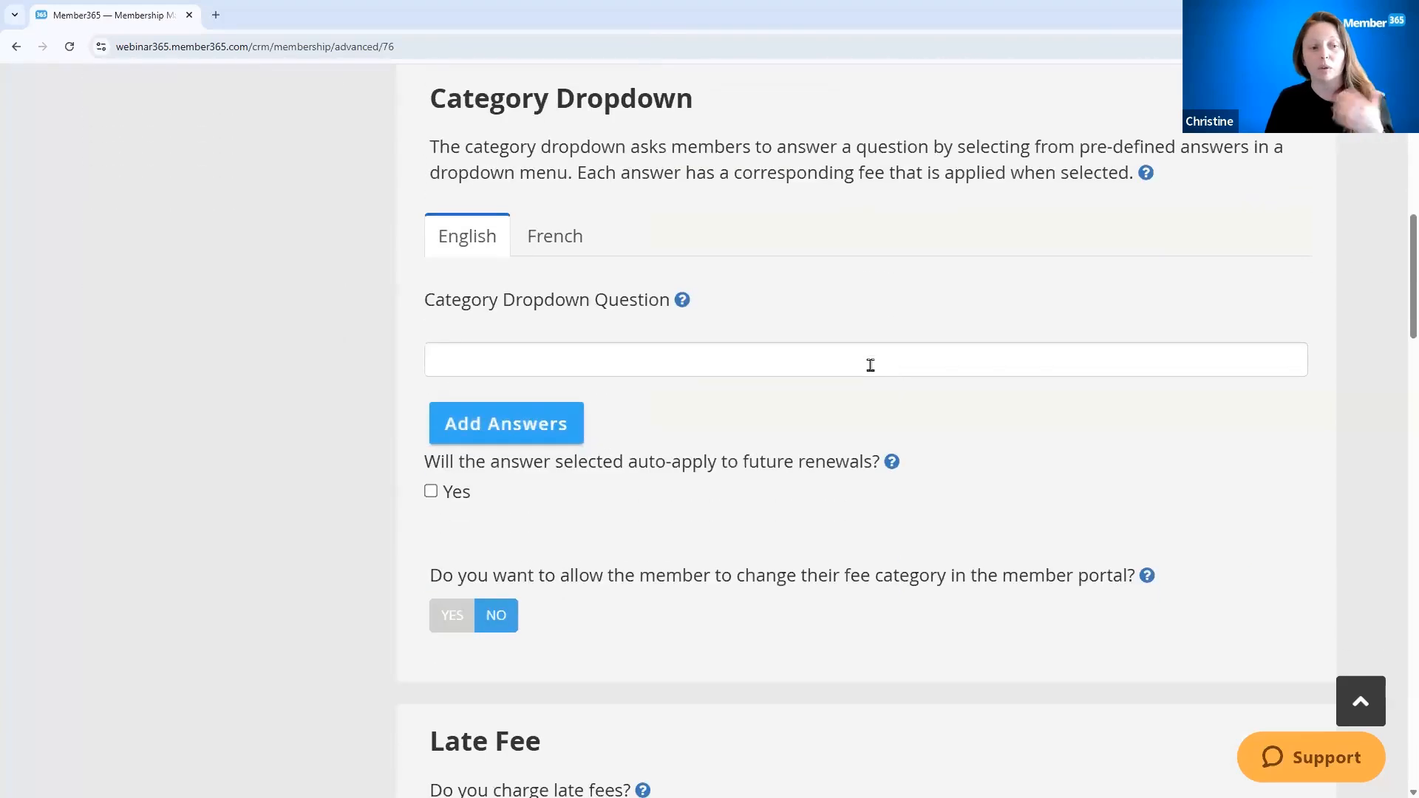
{"action": "left_click", "coordinate": [844, 360]}
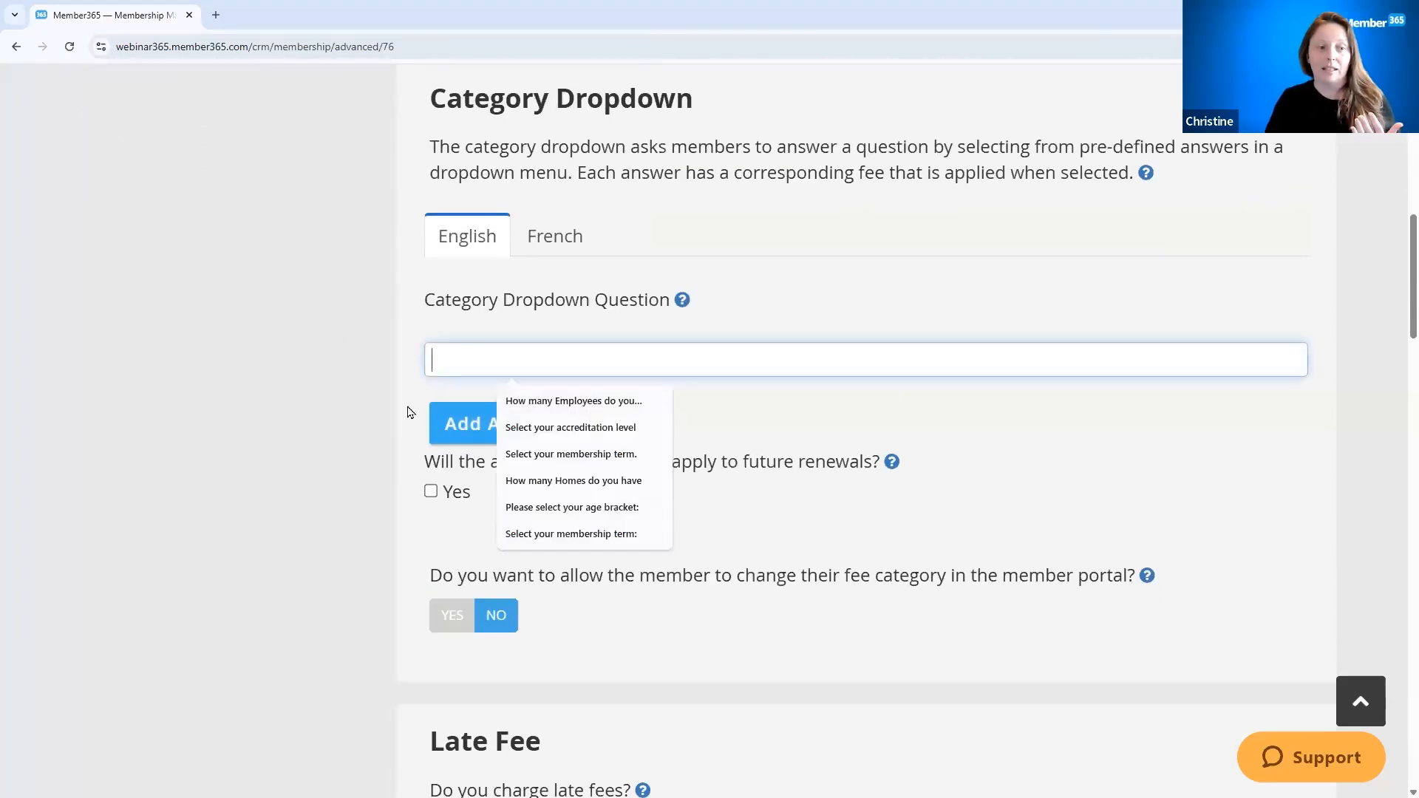
{"action": "left_click_drag", "start_coordinate": [424, 300], "coordinate": [661, 304]}
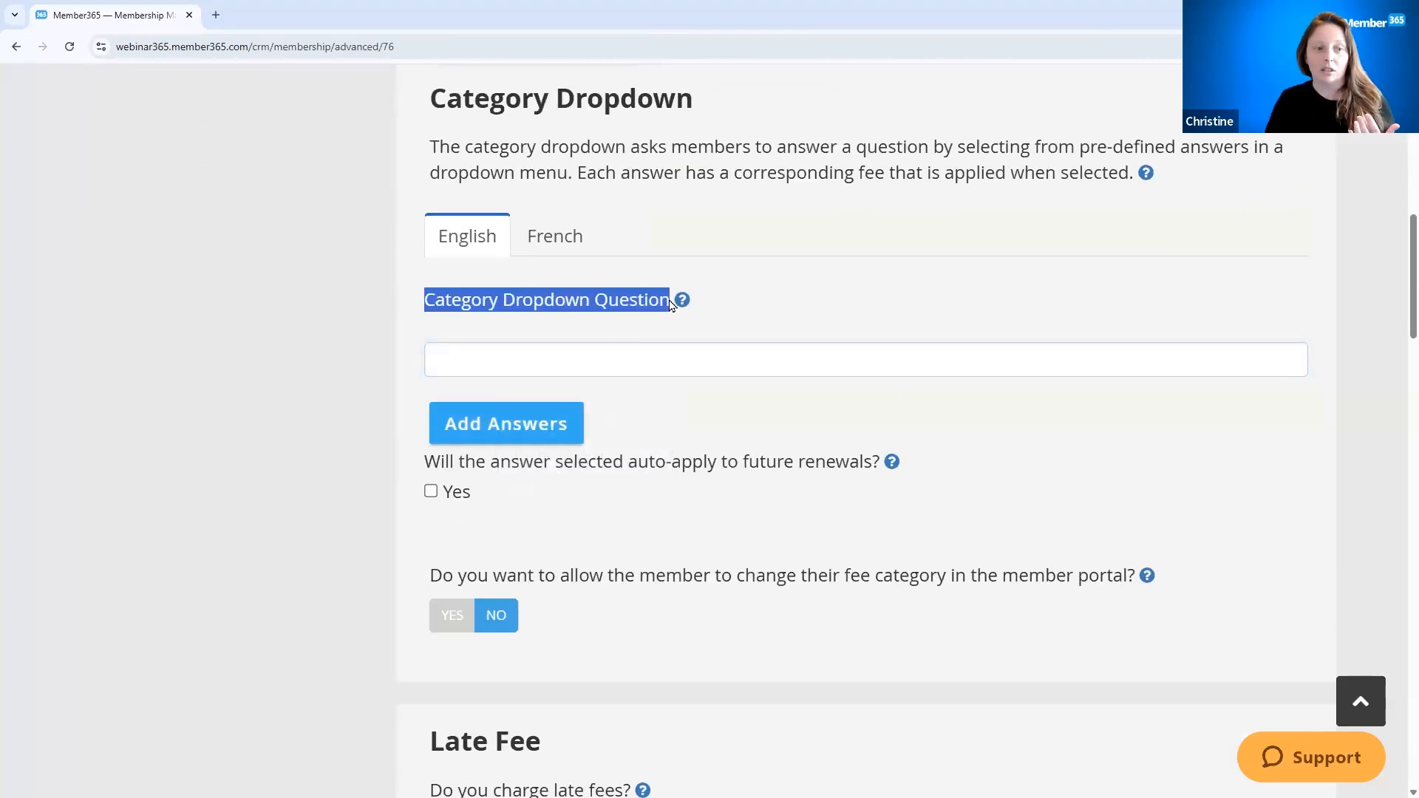
Set the dropdown question to "How many Employees do you have?" and add answer 1 with a $50 application fee and $50 renewal fee.
{"action": "left_click", "coordinate": [453, 367]}
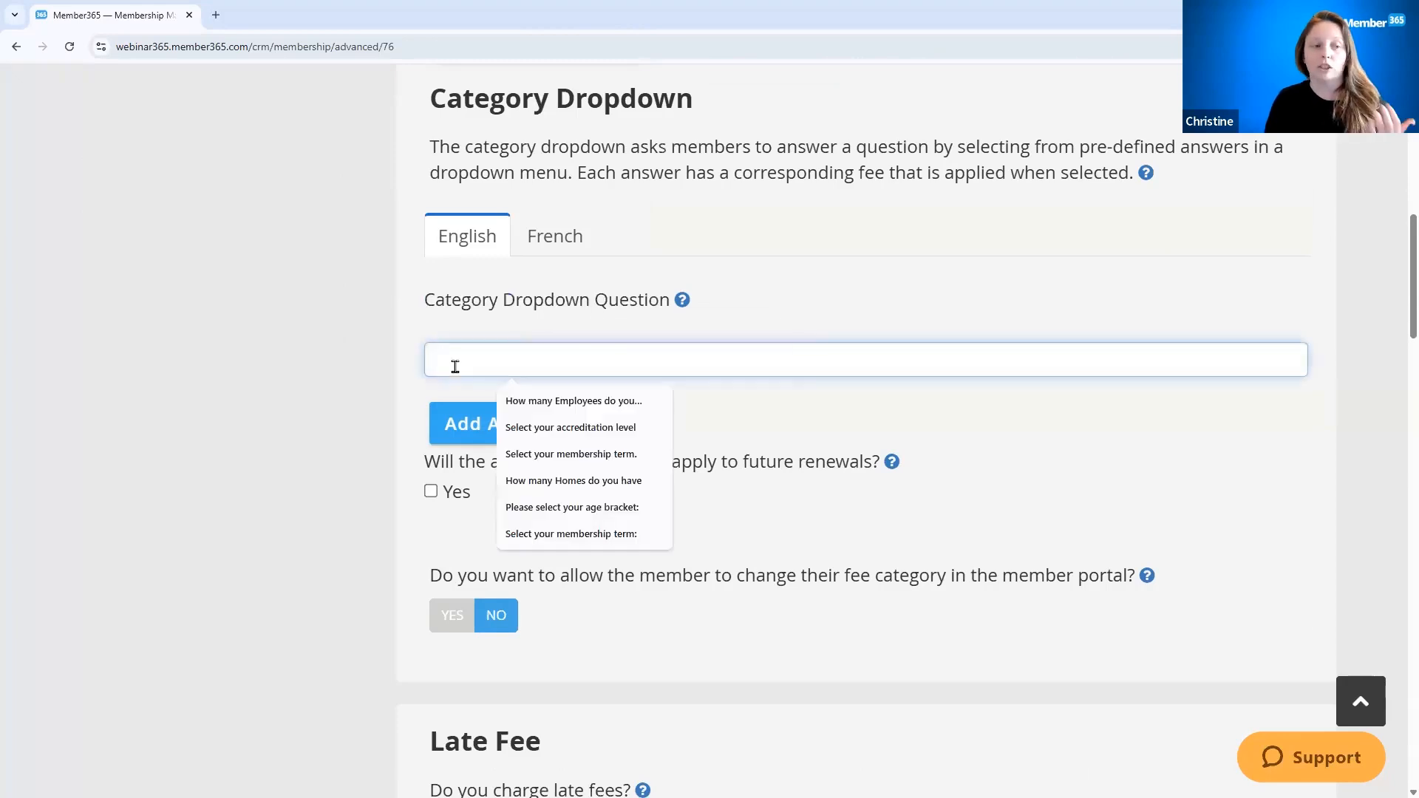
{"action": "left_click", "coordinate": [562, 401]}
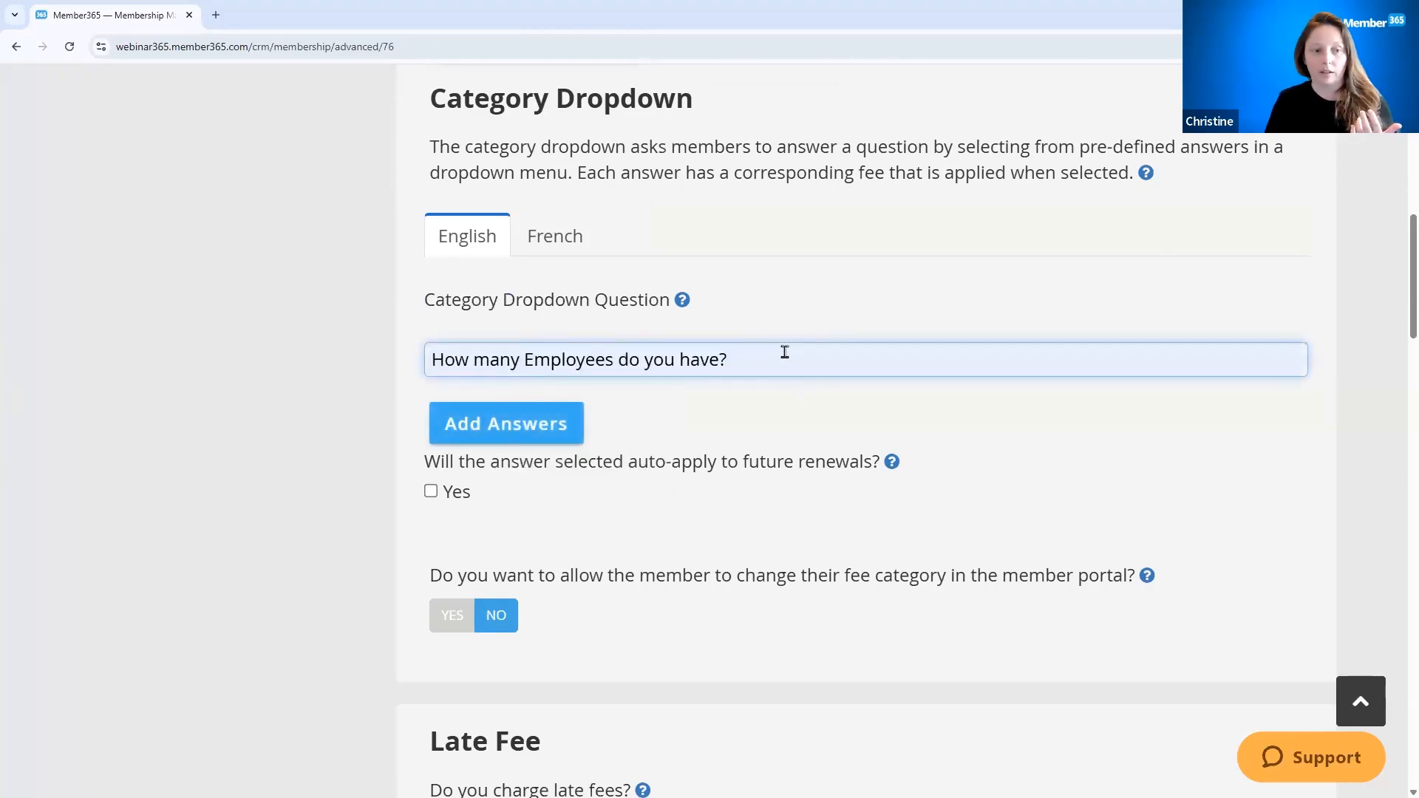
{"action": "left_click", "coordinate": [476, 427]}
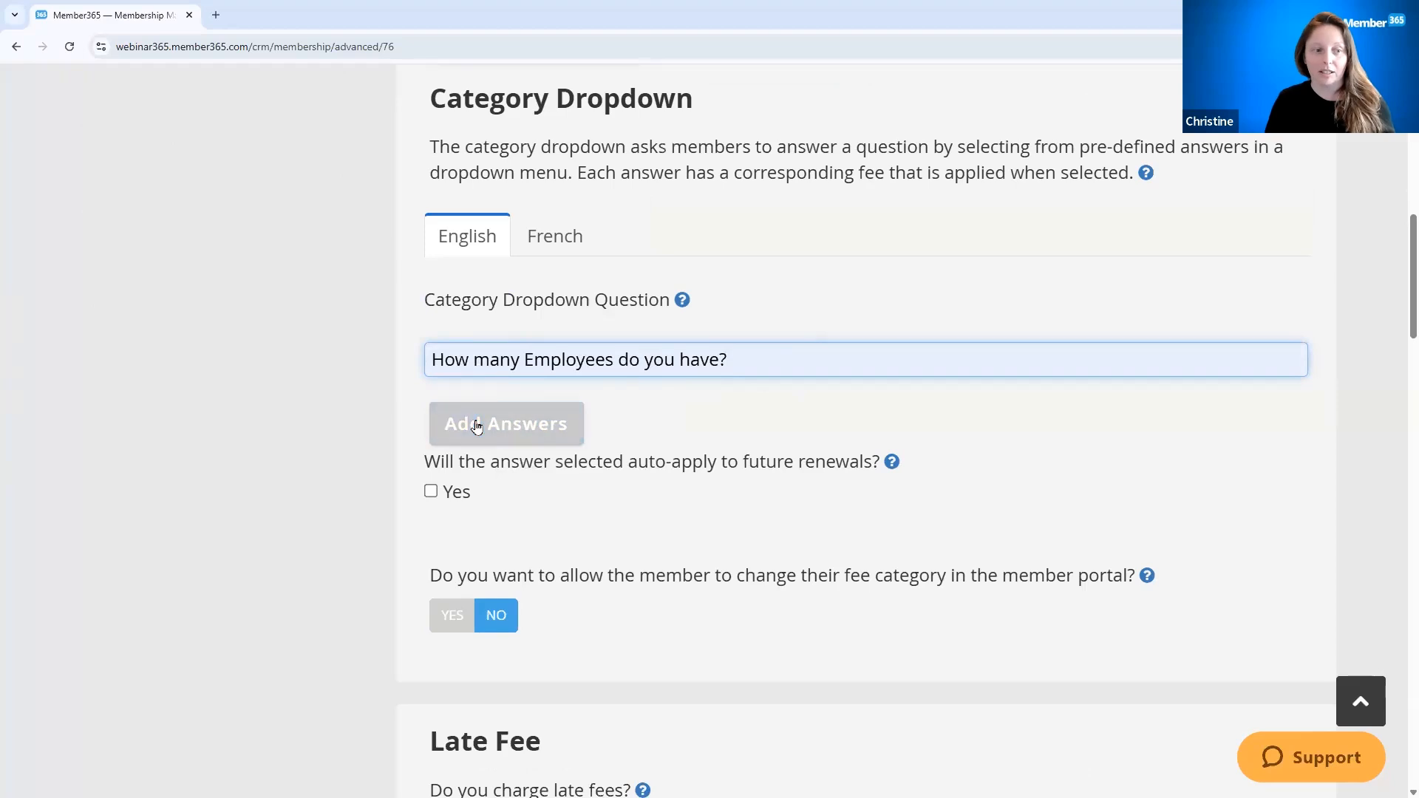
{"action": "left_click", "coordinate": [476, 426]}
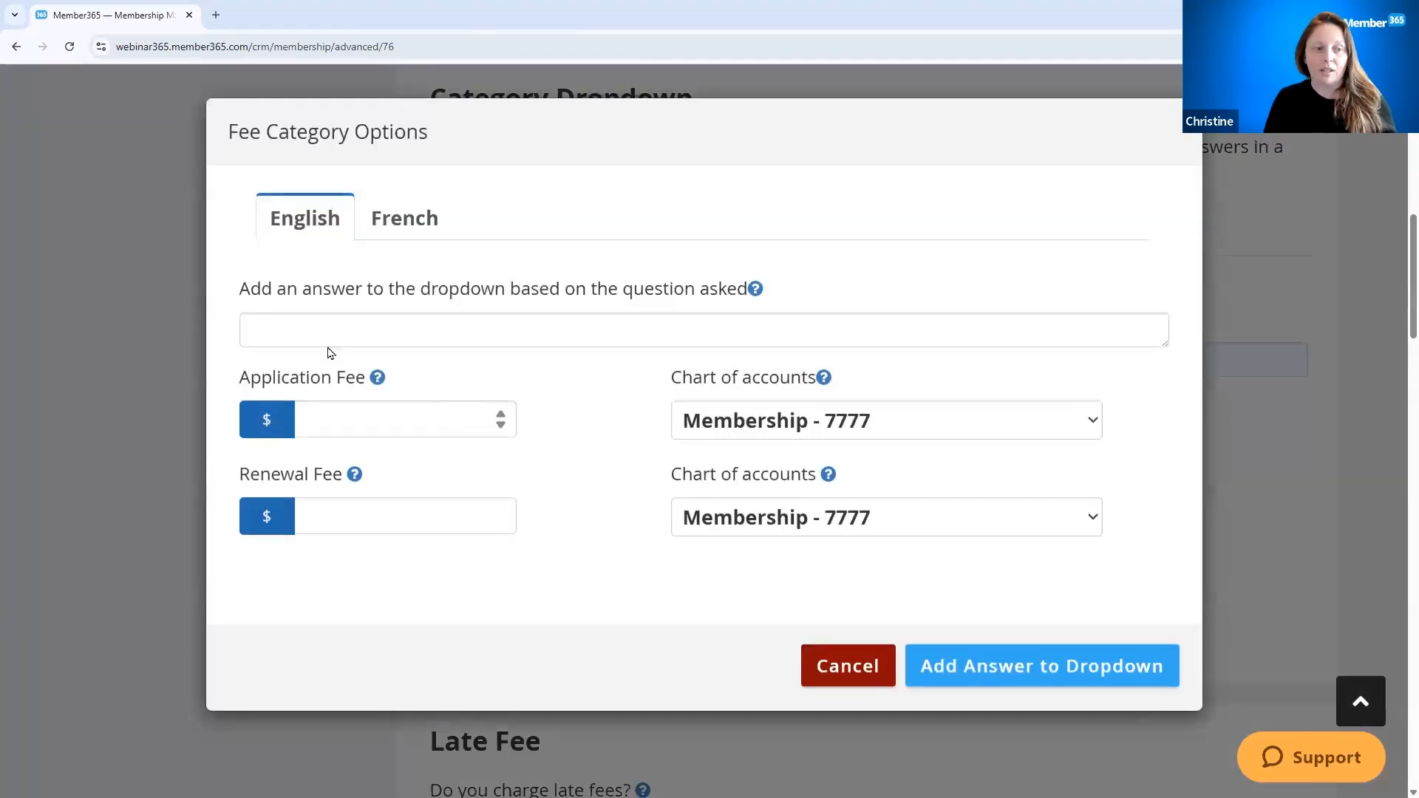
{"action": "left_click", "coordinate": [319, 340]}
{"action": "type", "text": "1"}
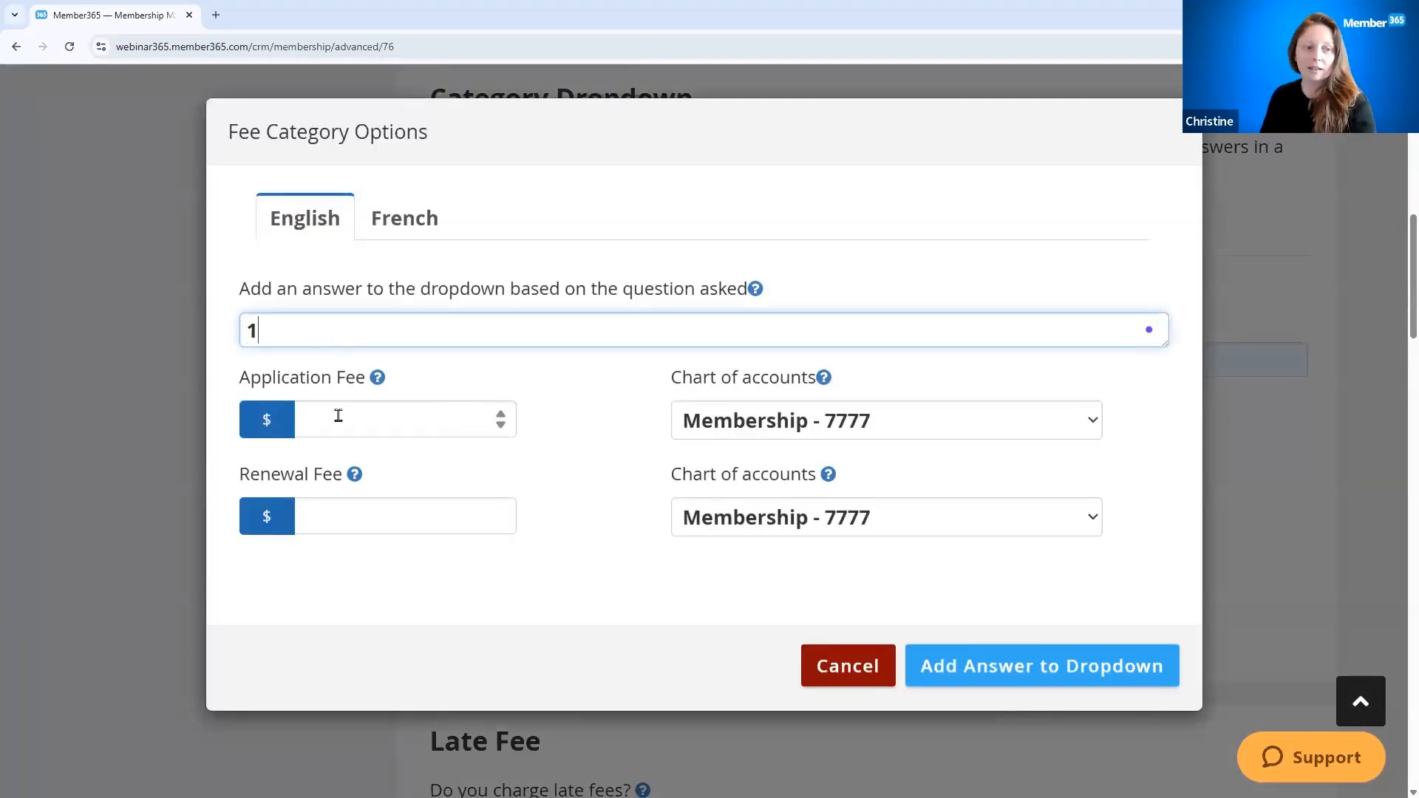
{"action": "left_click", "coordinate": [339, 416]}
{"action": "type", "text": "50"}
{"action": "left_click", "coordinate": [419, 527]}
{"action": "type", "text": "50"}
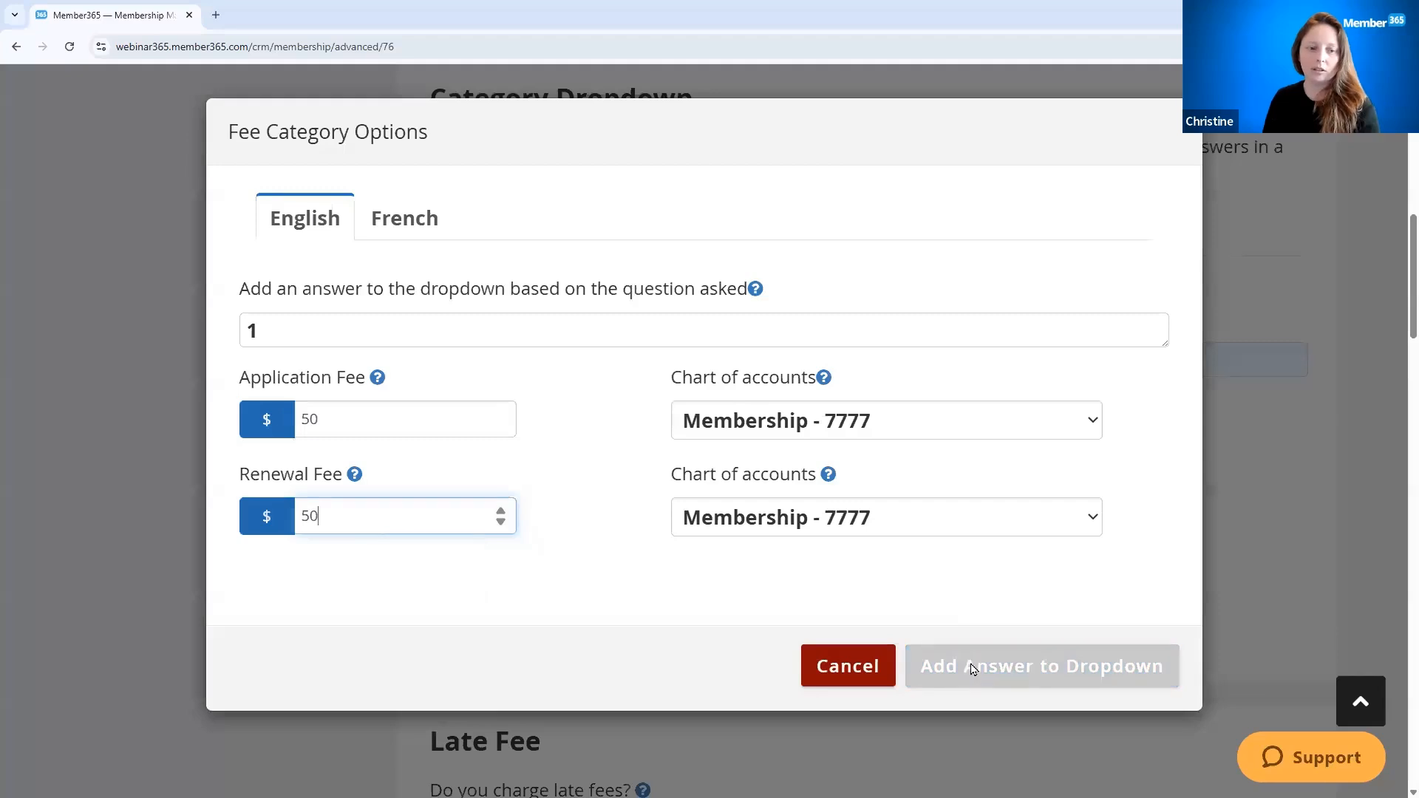
{"action": "left_click", "coordinate": [970, 667]}
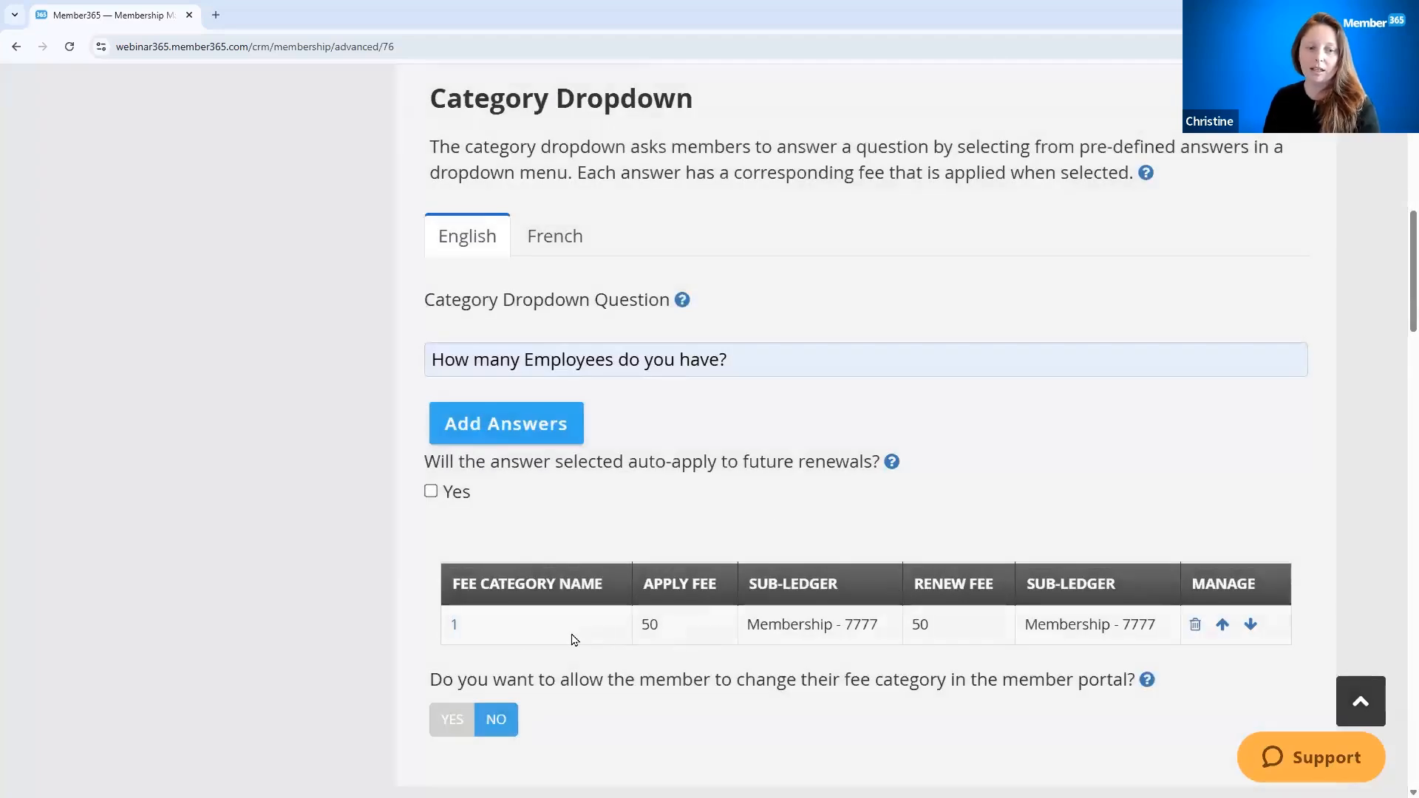
Reopen answer 1, look over the chart of accounts selections for its application and renewal fees, and close it without changes.
{"action": "left_click", "coordinate": [454, 625]}
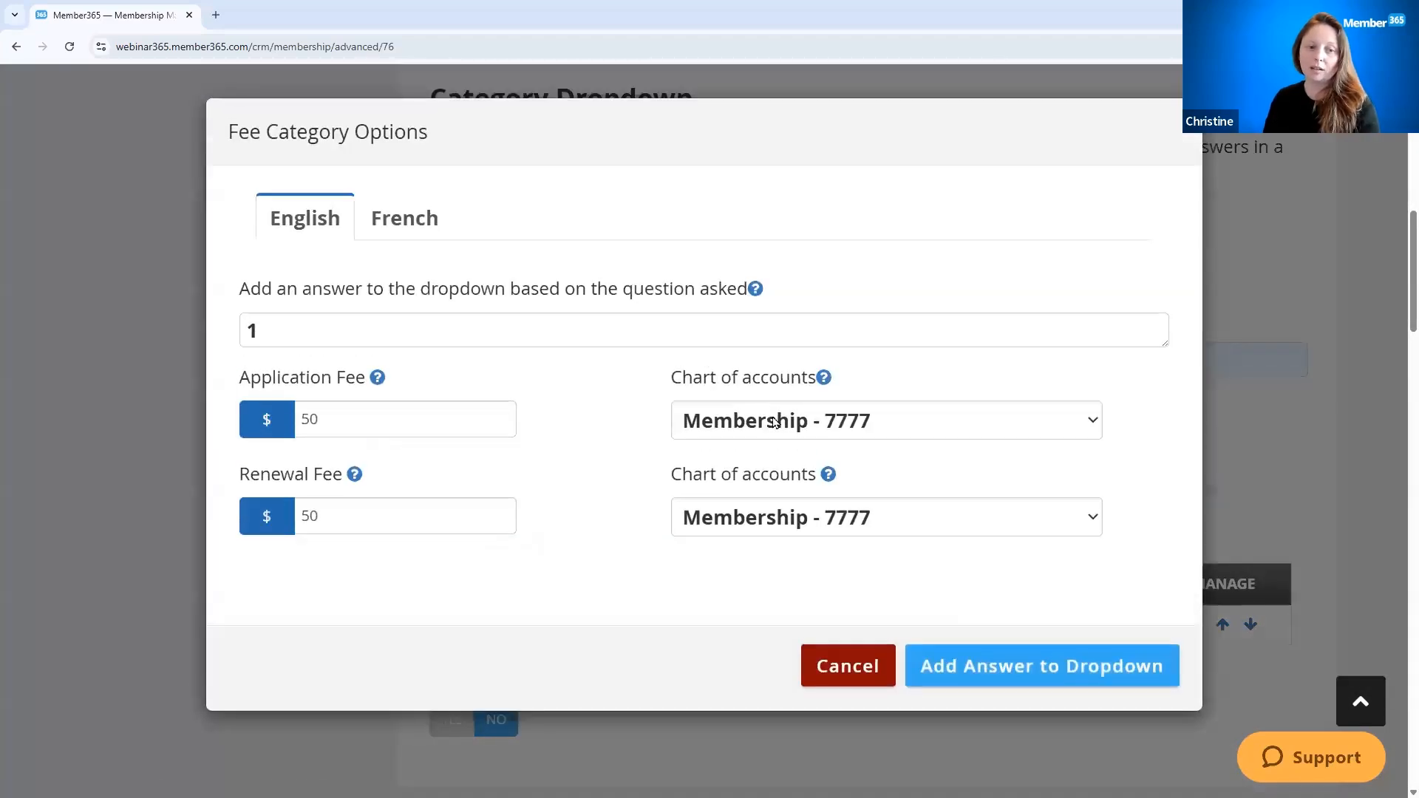
{"action": "left_click", "coordinate": [741, 427]}
{"action": "left_click", "coordinate": [741, 427]}
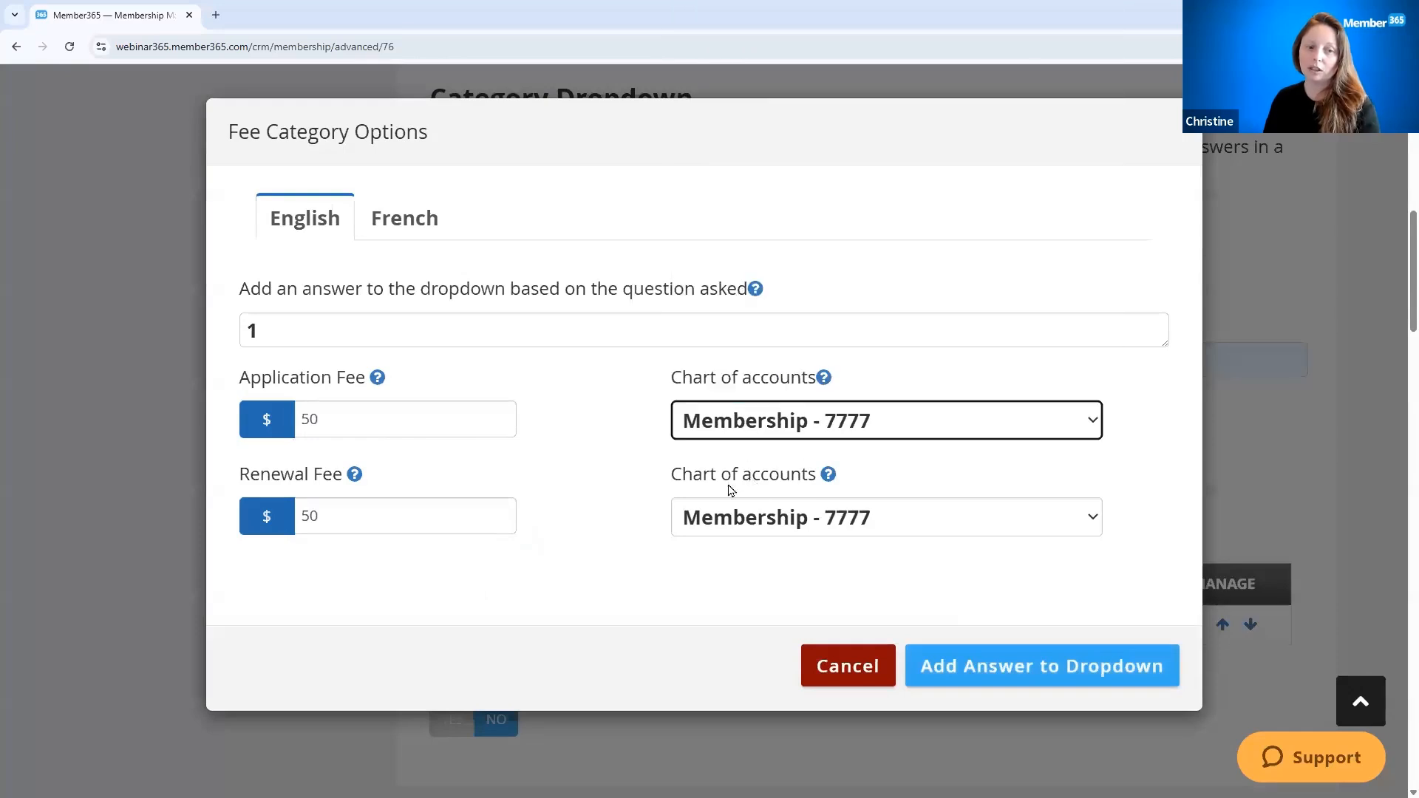
{"action": "left_click", "coordinate": [728, 517]}
{"action": "left_click", "coordinate": [824, 656]}
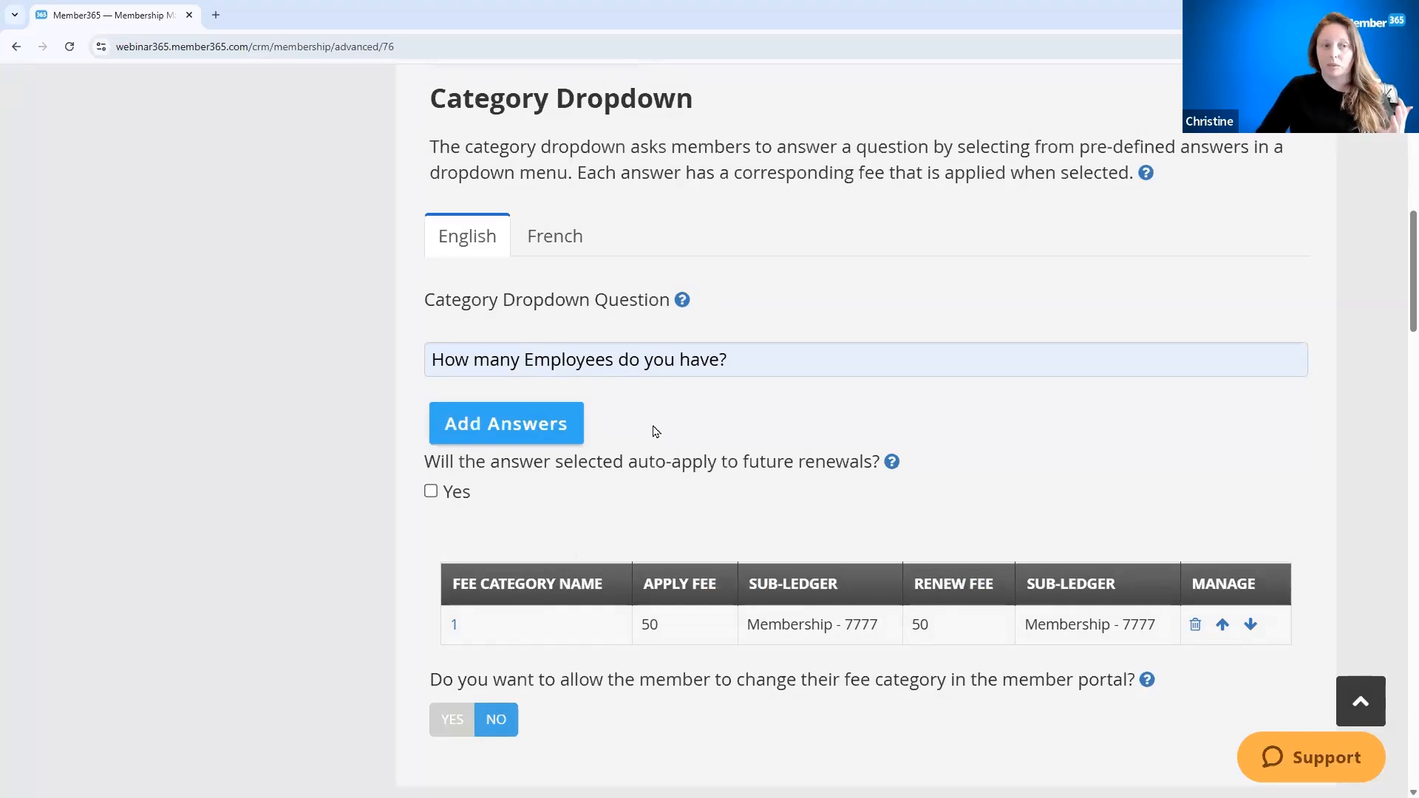
Change the fee calculation to Custom Fee, switch it to Unit Fee Calculator, and look over the calculator settings.
{"action": "scroll", "coordinate": [741, 390], "scroll_direction": "up", "scroll_amount": 5}
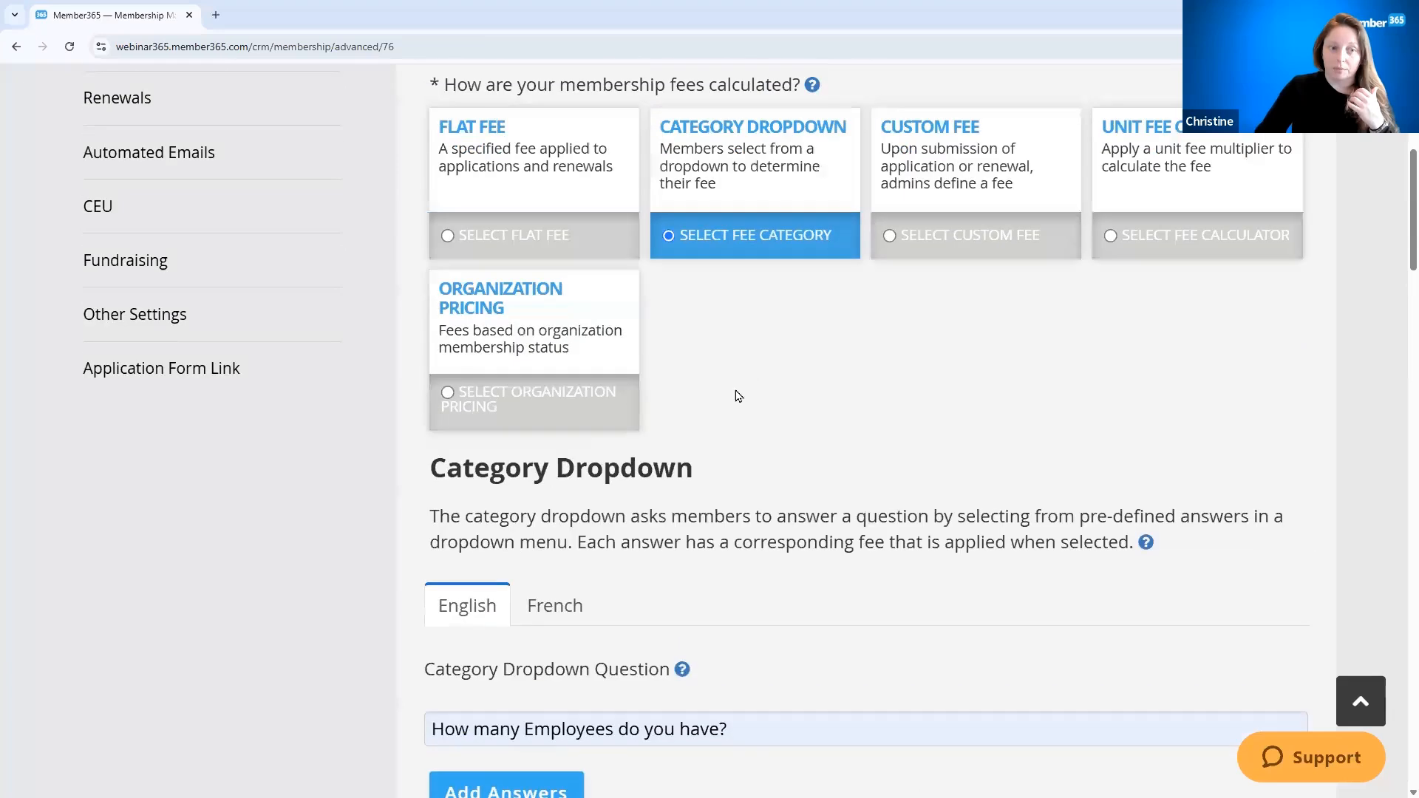
{"action": "left_click", "coordinate": [889, 237]}
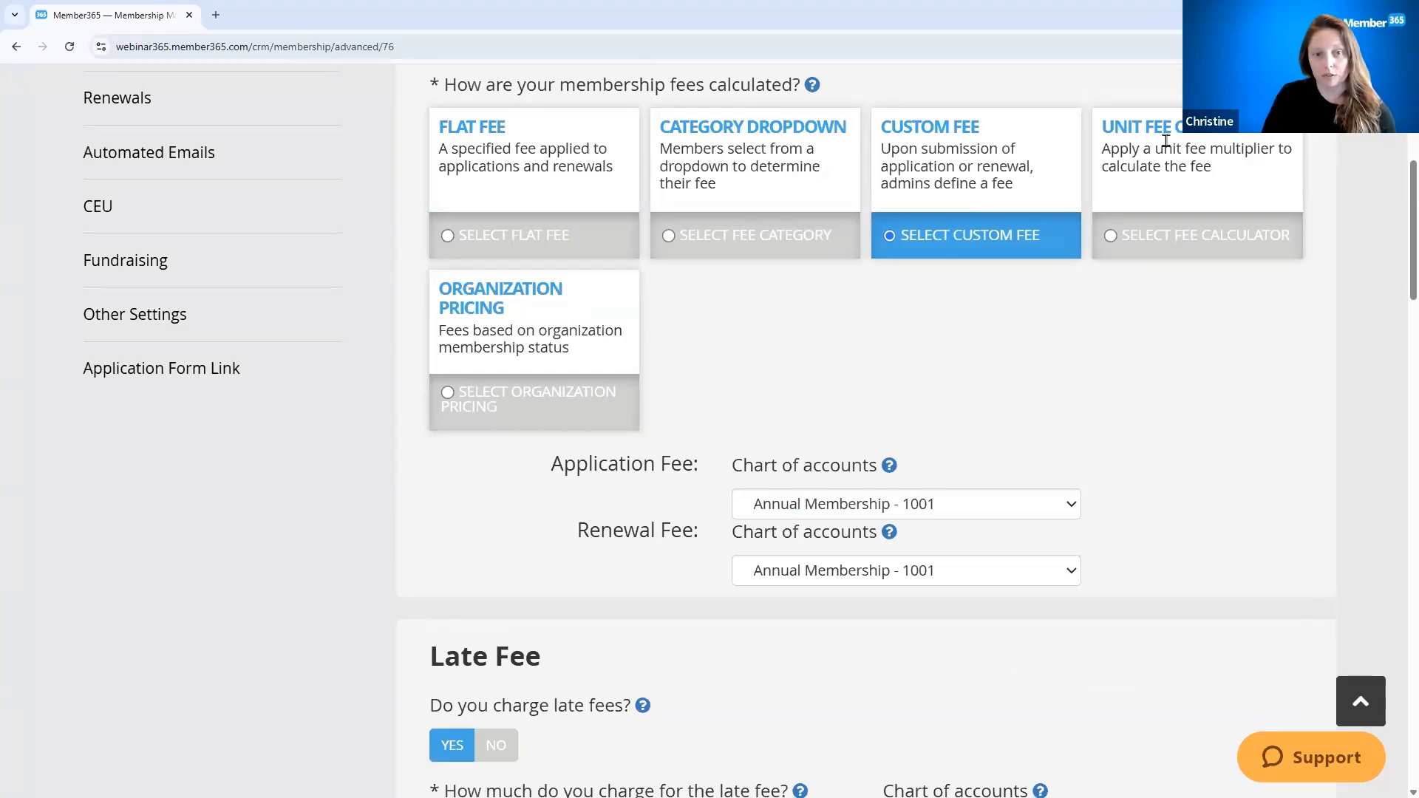
{"action": "left_click", "coordinate": [1110, 237]}
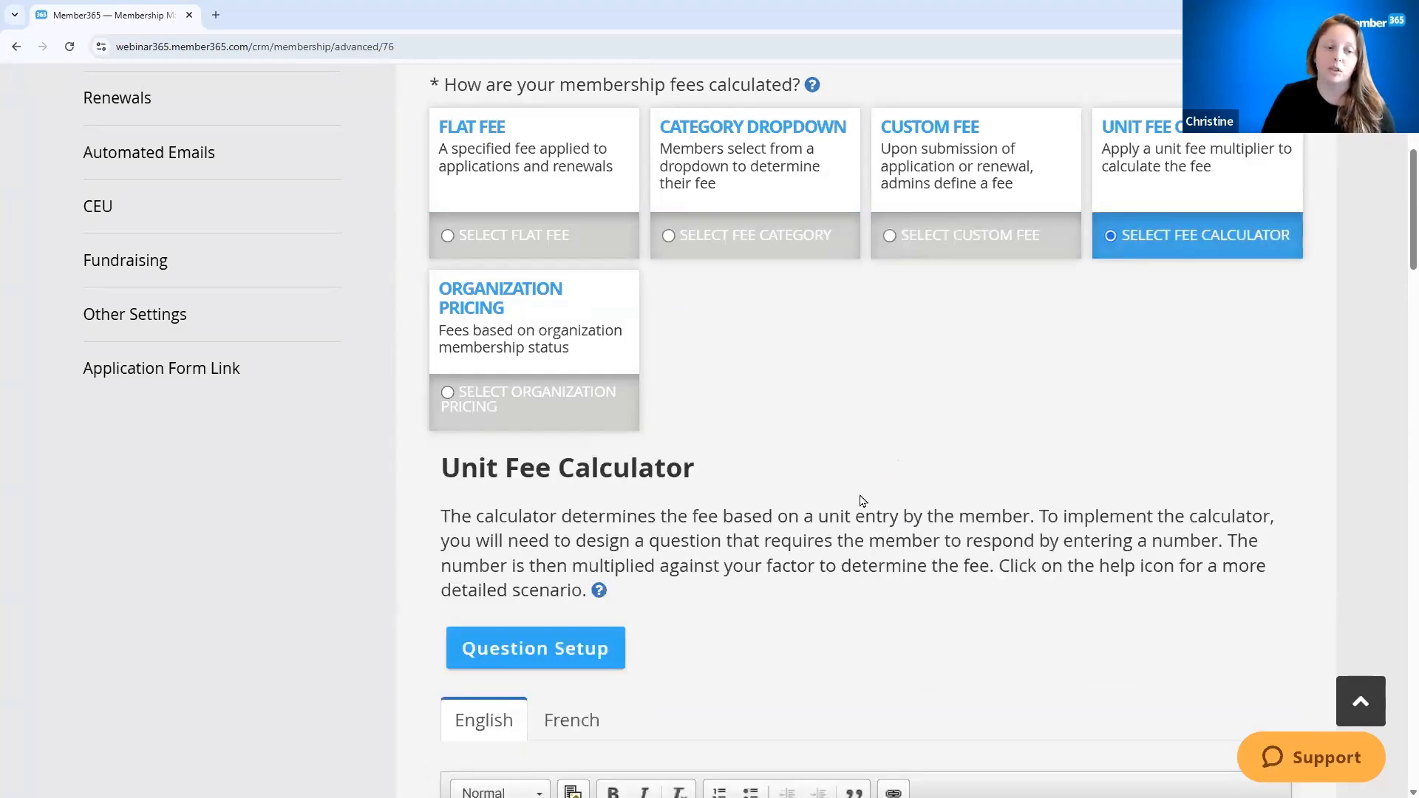
{"action": "scroll", "coordinate": [885, 422], "scroll_direction": "down", "scroll_amount": 2}
{"action": "scroll", "coordinate": [884, 421], "scroll_direction": "up", "scroll_amount": 2}
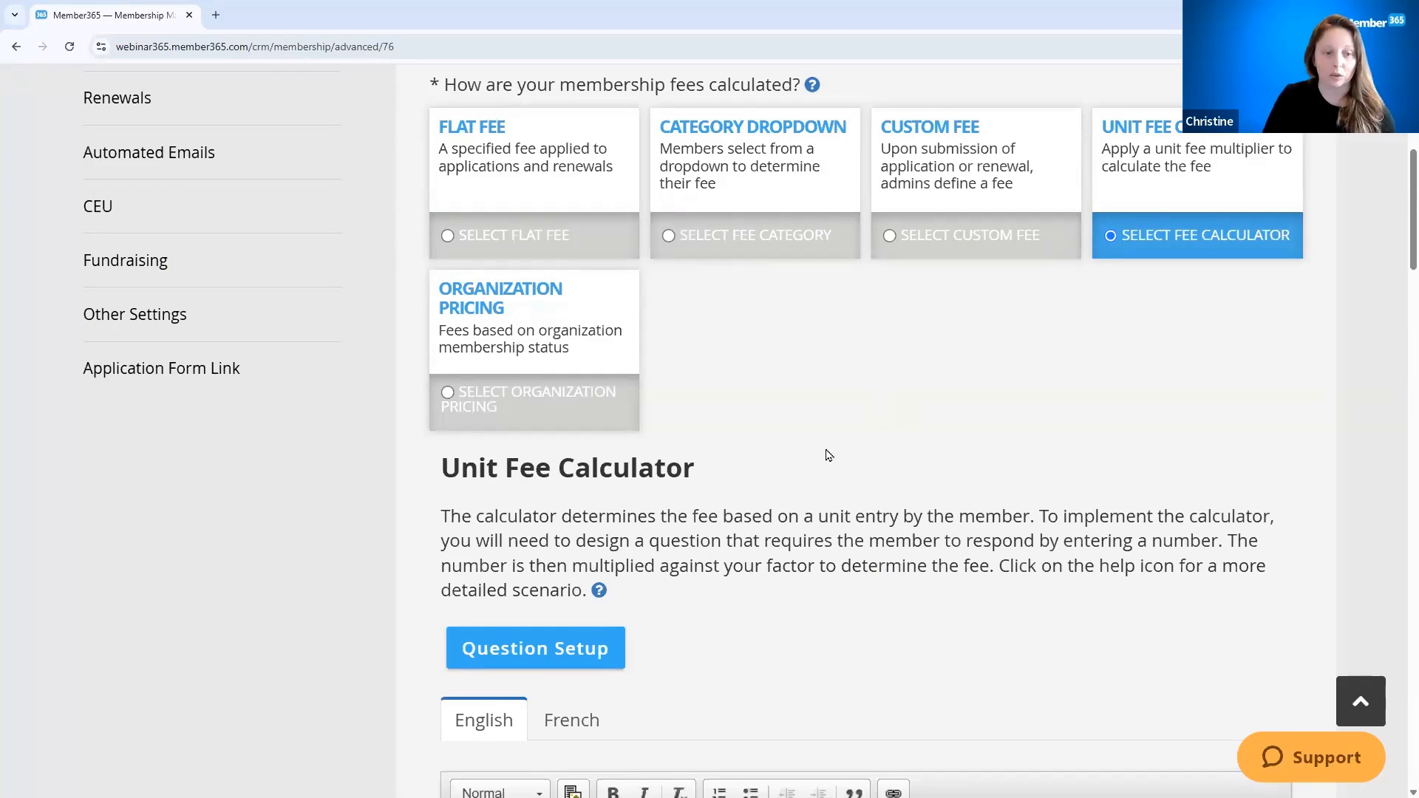
Begin a Unit Fee Calculator question that reads "How stores do you own?".
{"action": "left_click", "coordinate": [551, 644]}
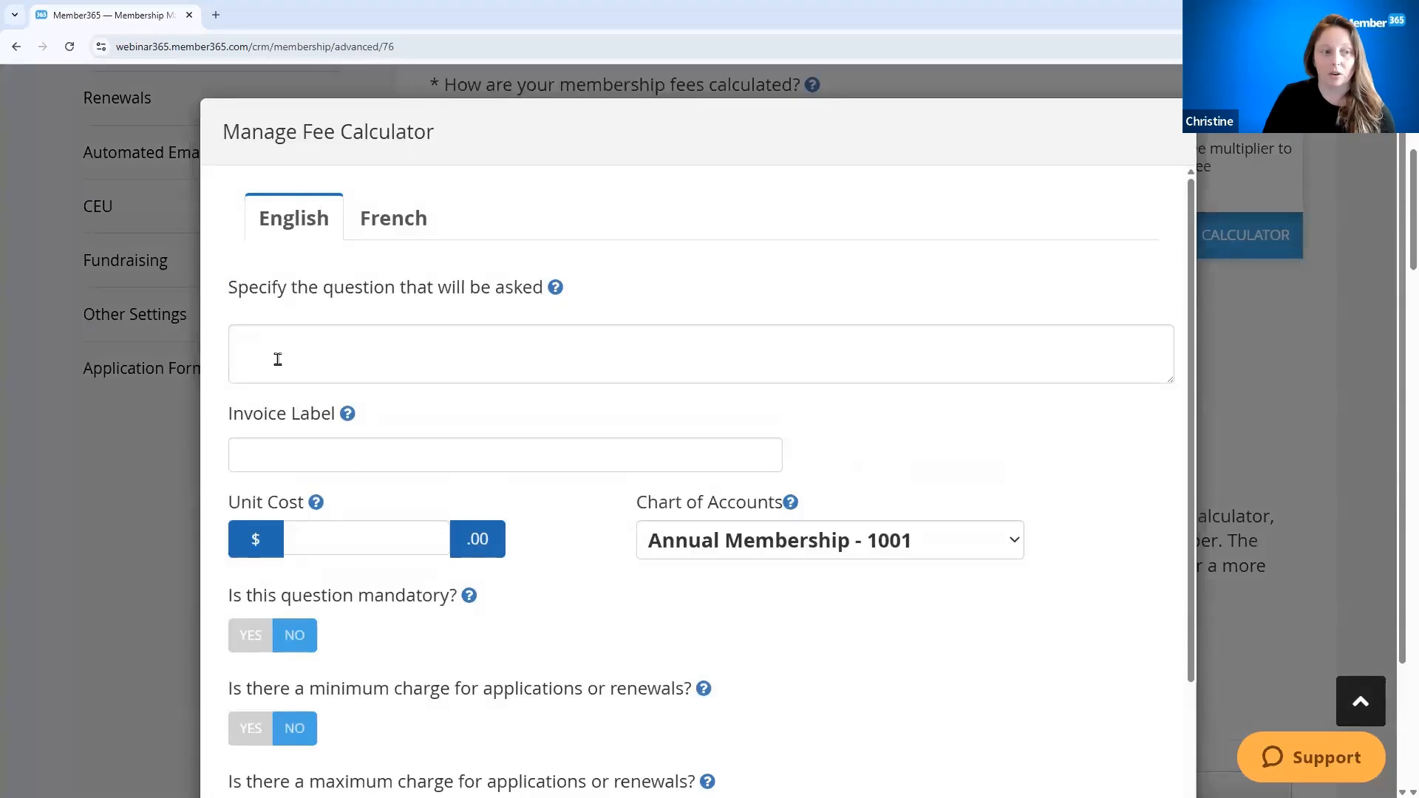
{"action": "left_click", "coordinate": [278, 359]}
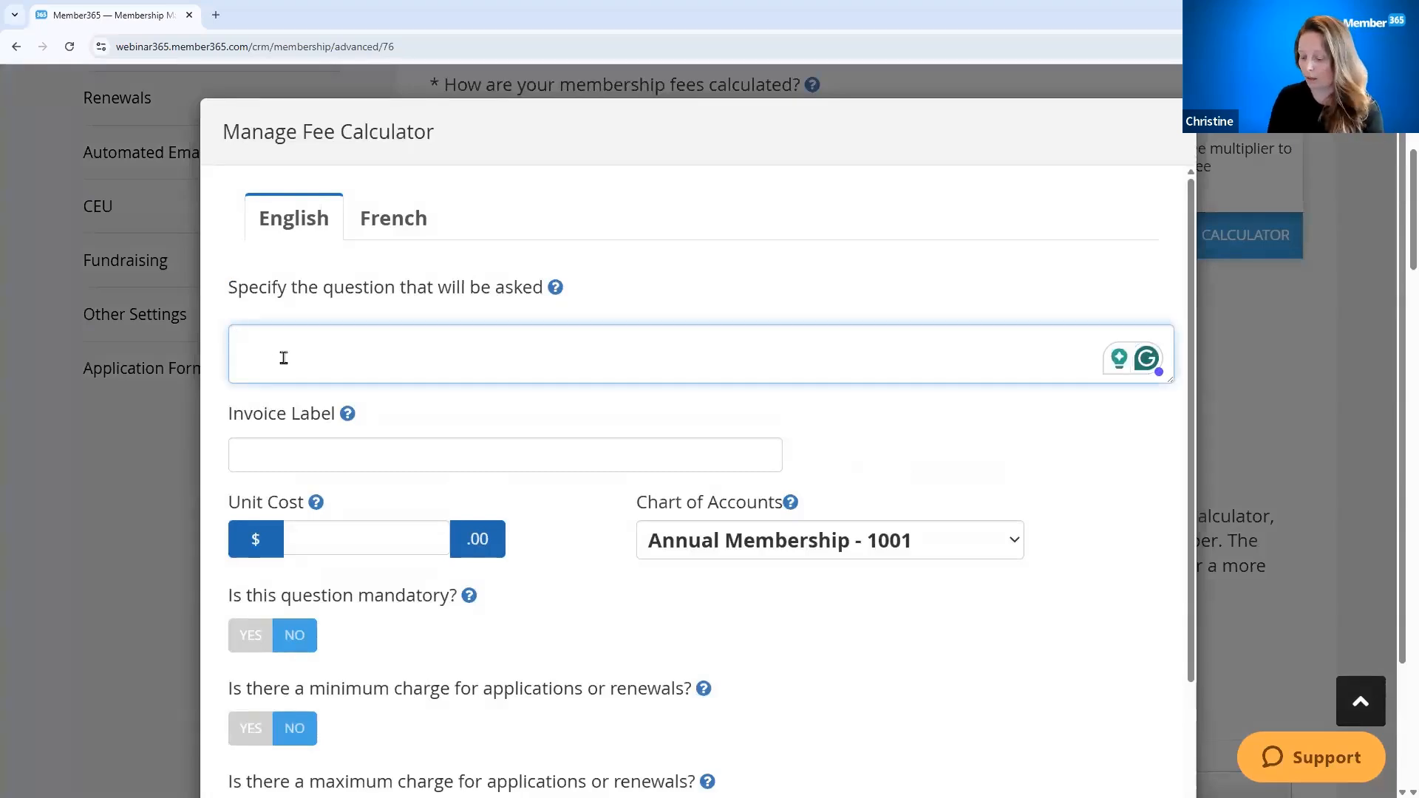
{"action": "type", "text": "How store to you own"}
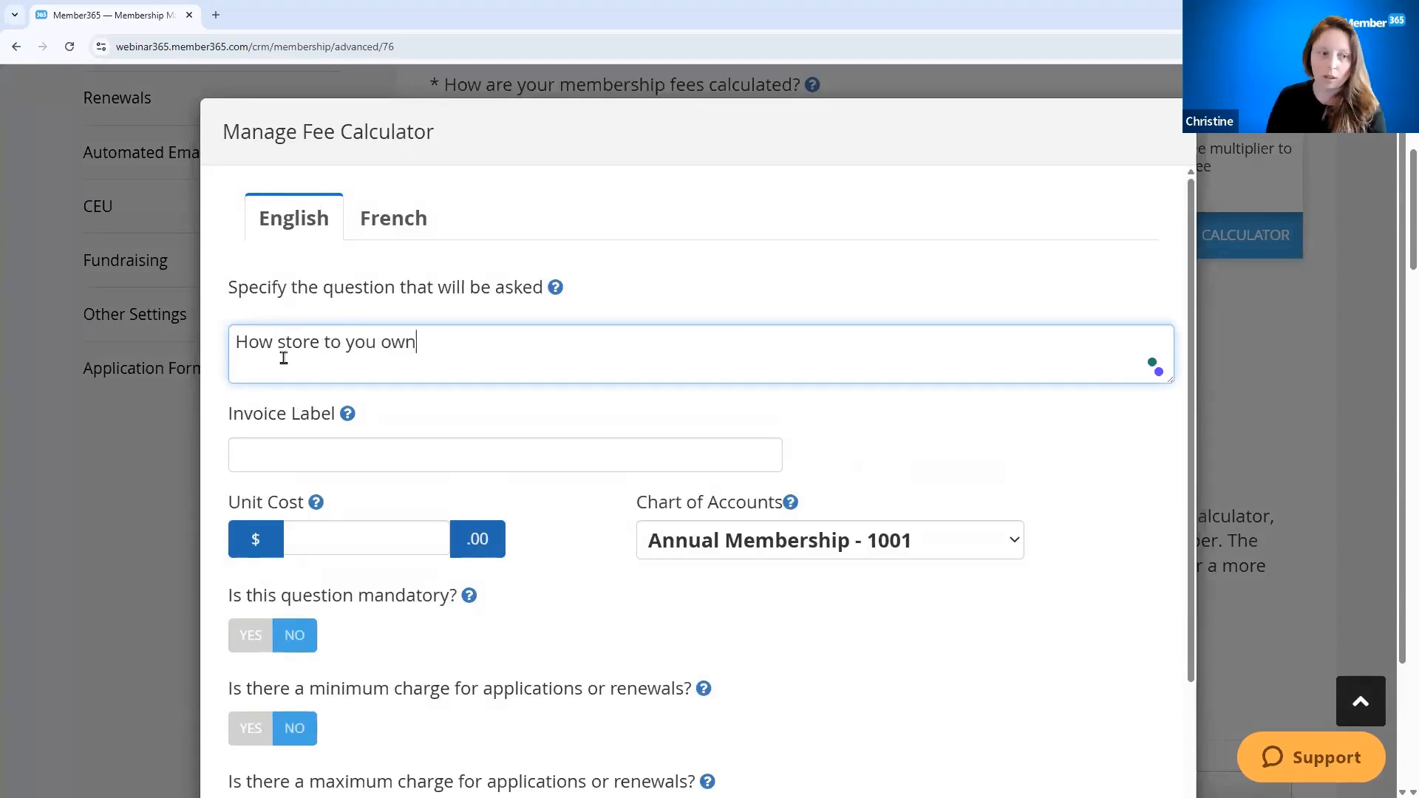
{"action": "type", "text": "?"}
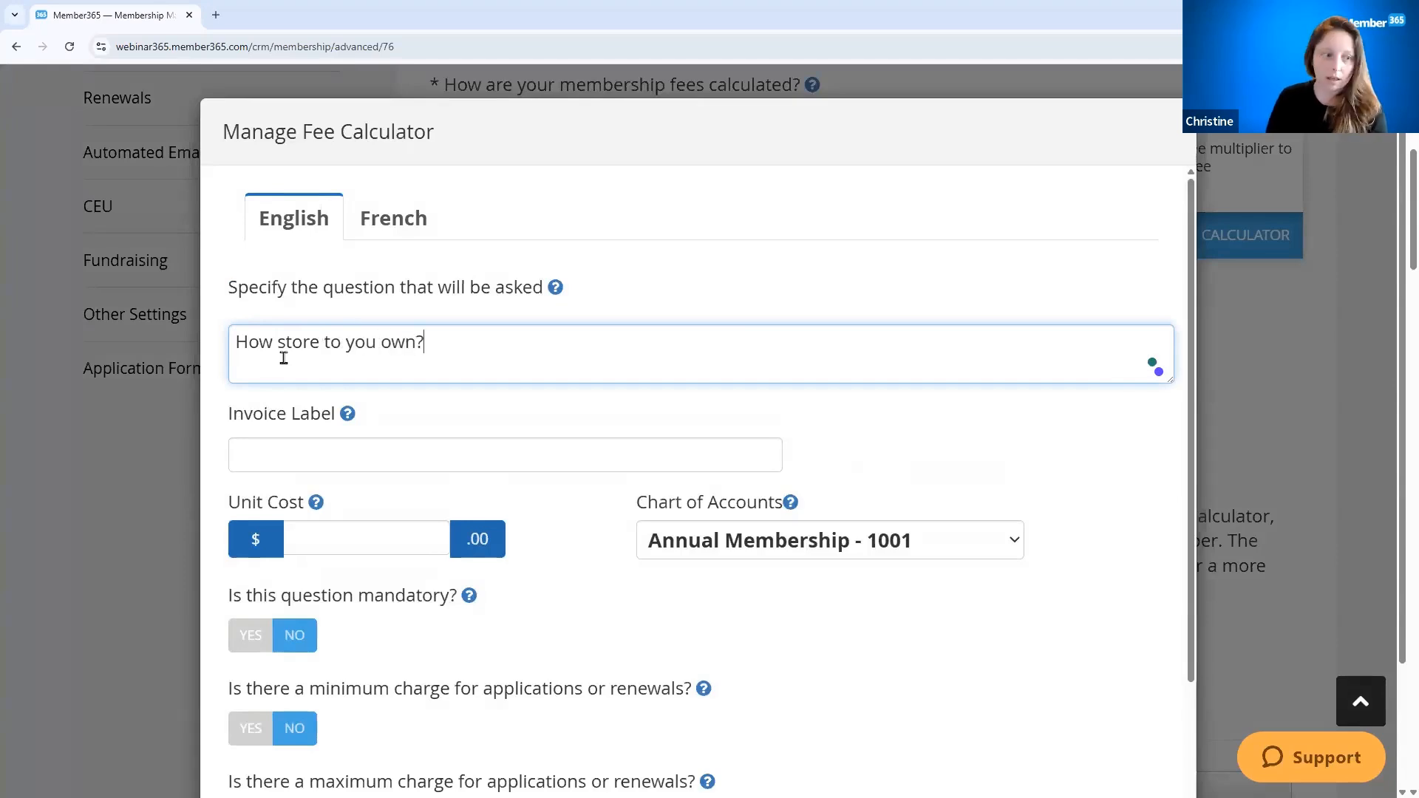
{"action": "left_click", "coordinate": [312, 537]}
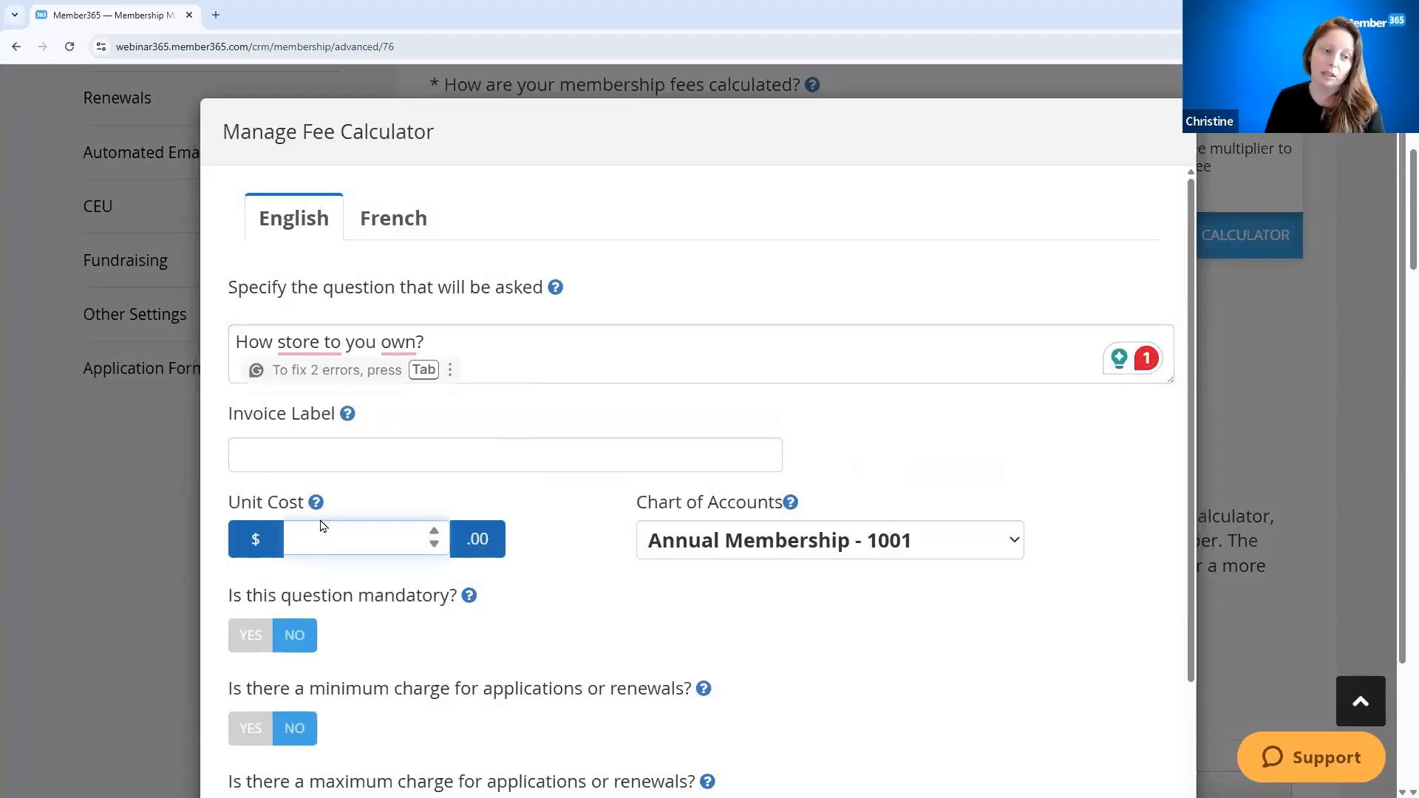
{"action": "key", "text": "Tab"}
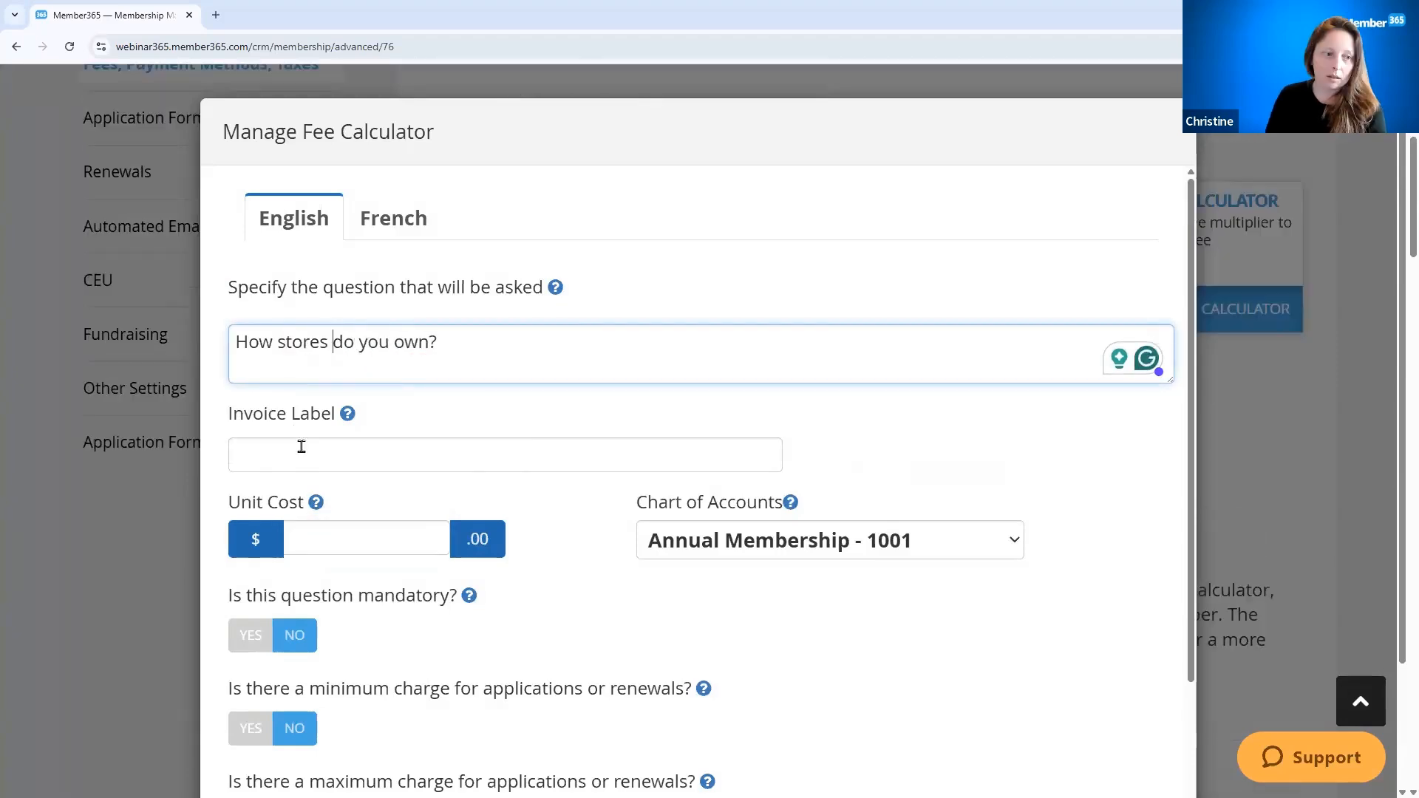
Set the calculator question's invoice label to Stores and its unit cost to $100.
{"action": "left_click", "coordinate": [301, 446]}
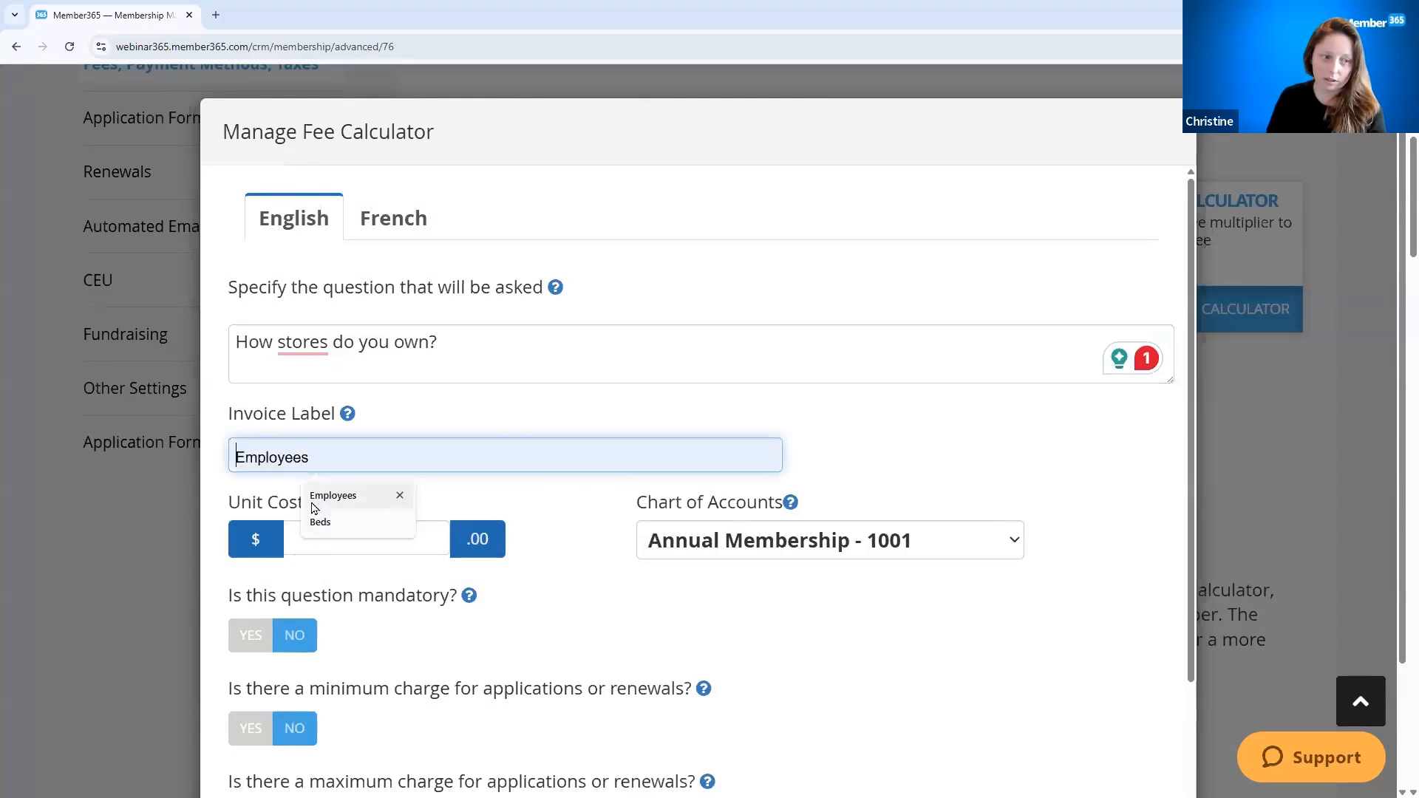
{"action": "type", "text": "Stores"}
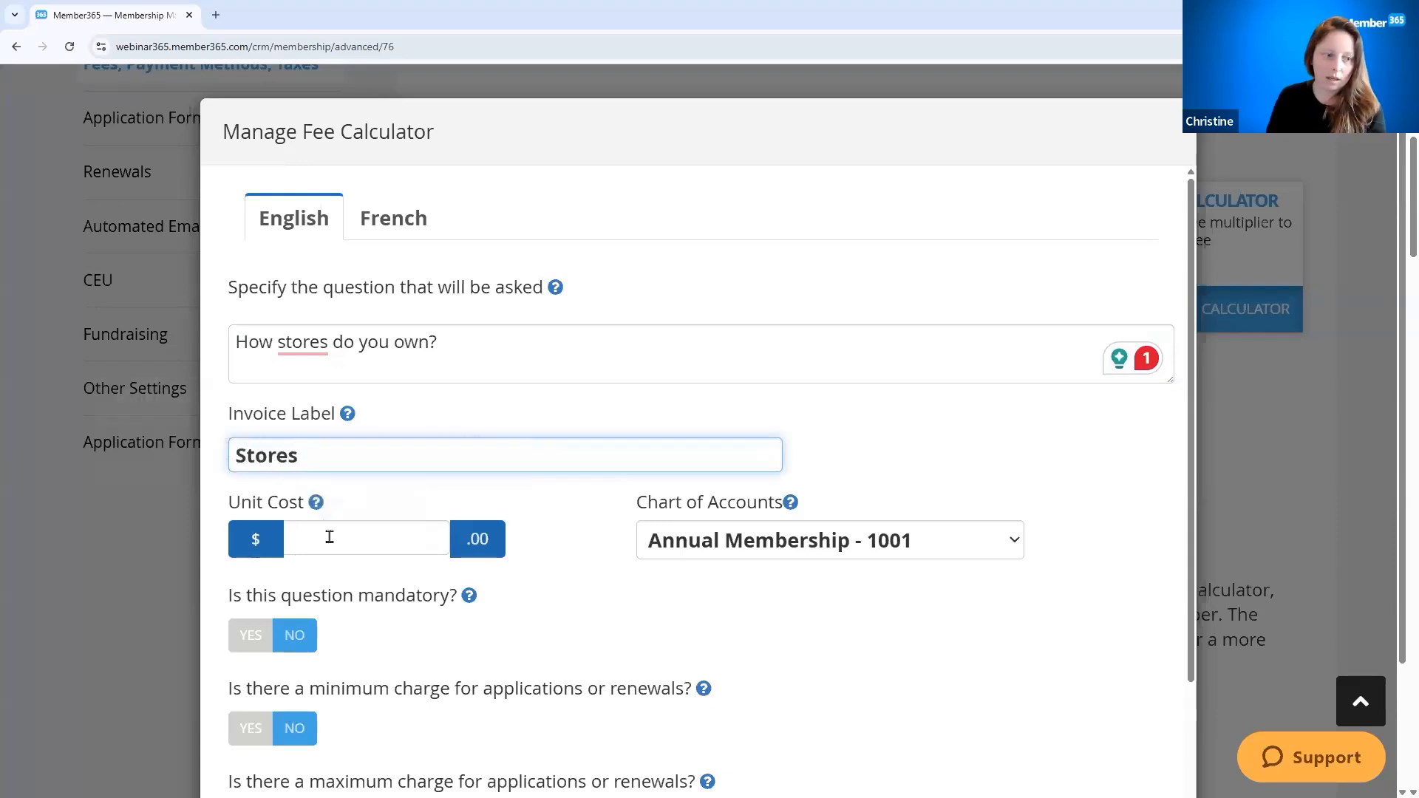
{"action": "left_click", "coordinate": [330, 537]}
{"action": "type", "text": "100"}
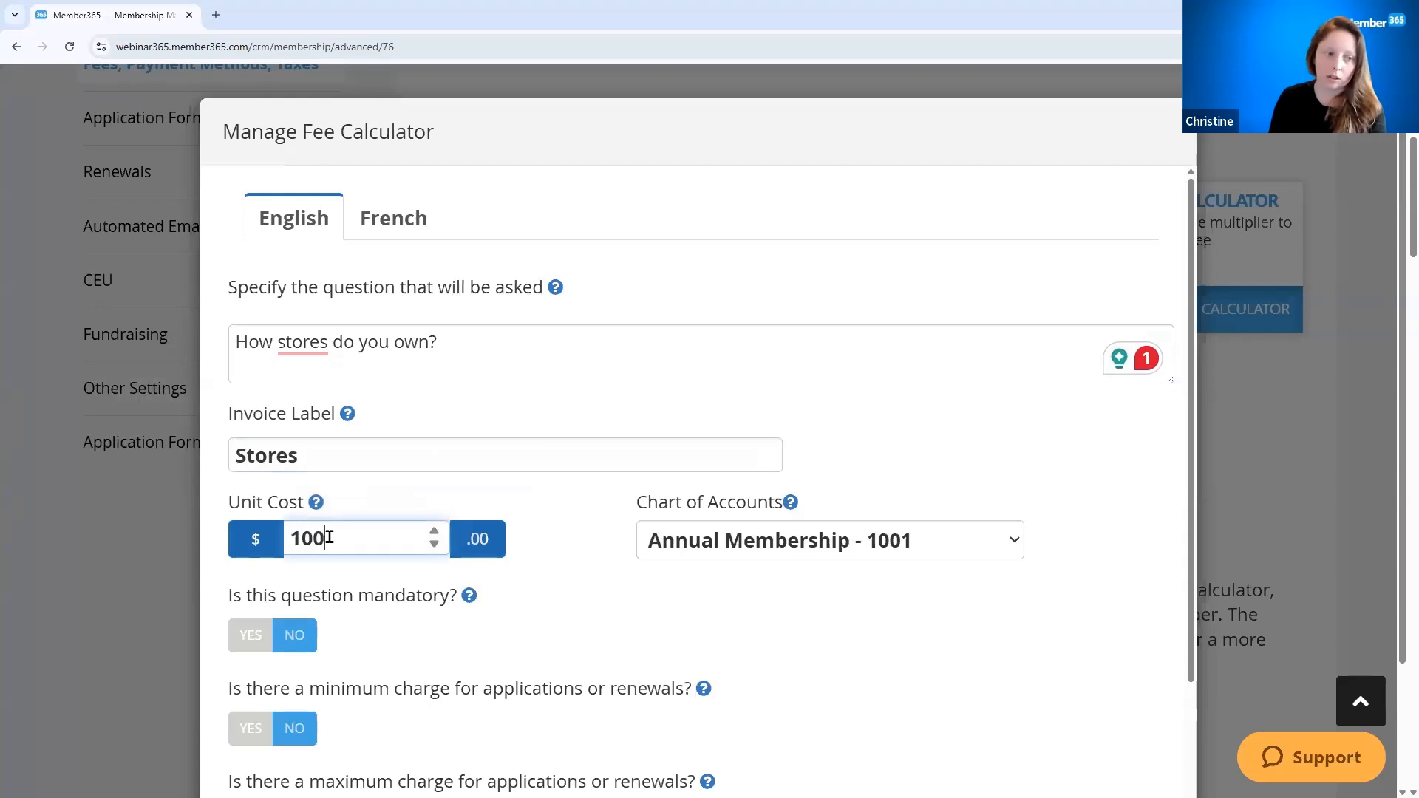
{"action": "left_click", "coordinate": [570, 584]}
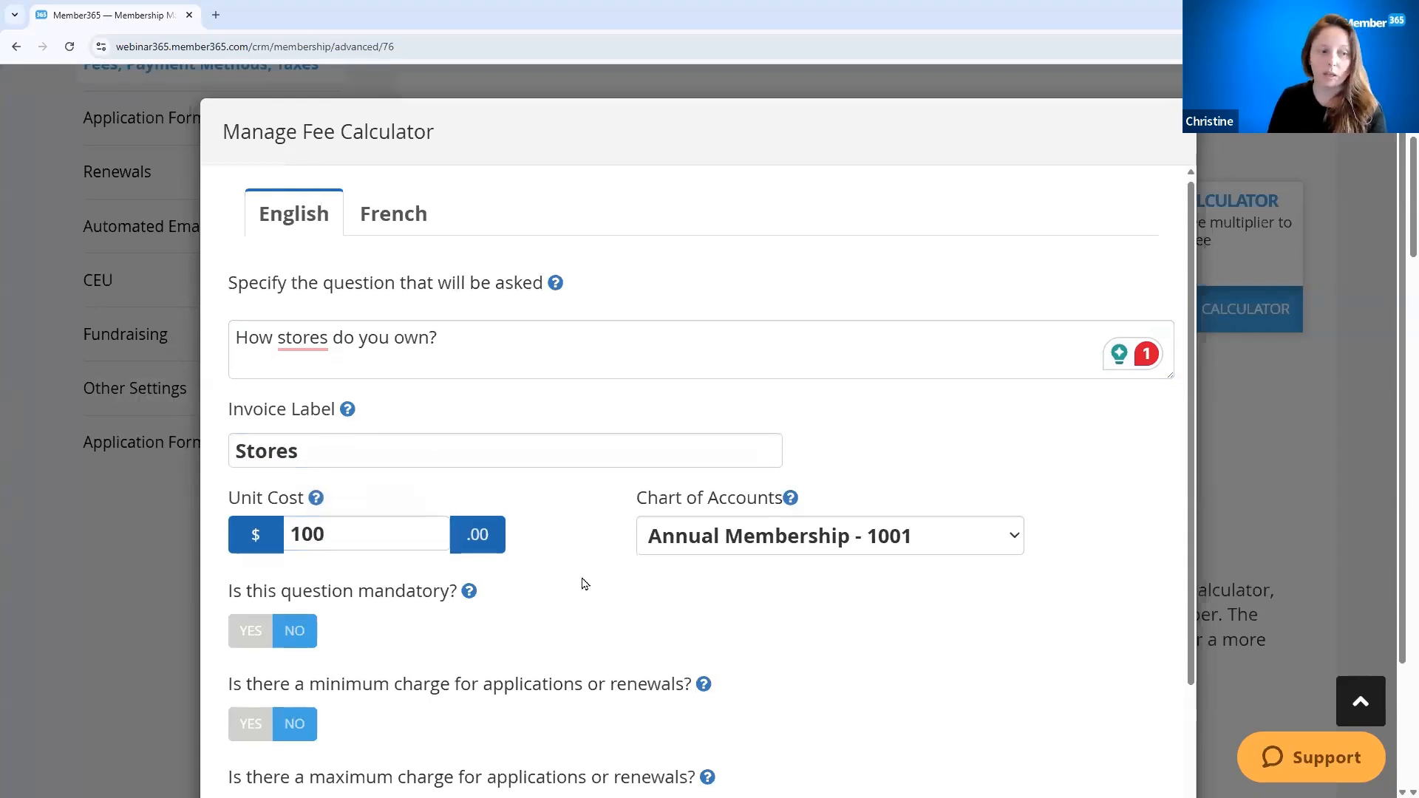
Look over the mandatory, minimum charge, maximum charge and fee range options, and discard the calculator question.
{"action": "scroll", "coordinate": [583, 585], "scroll_direction": "down", "scroll_amount": 2}
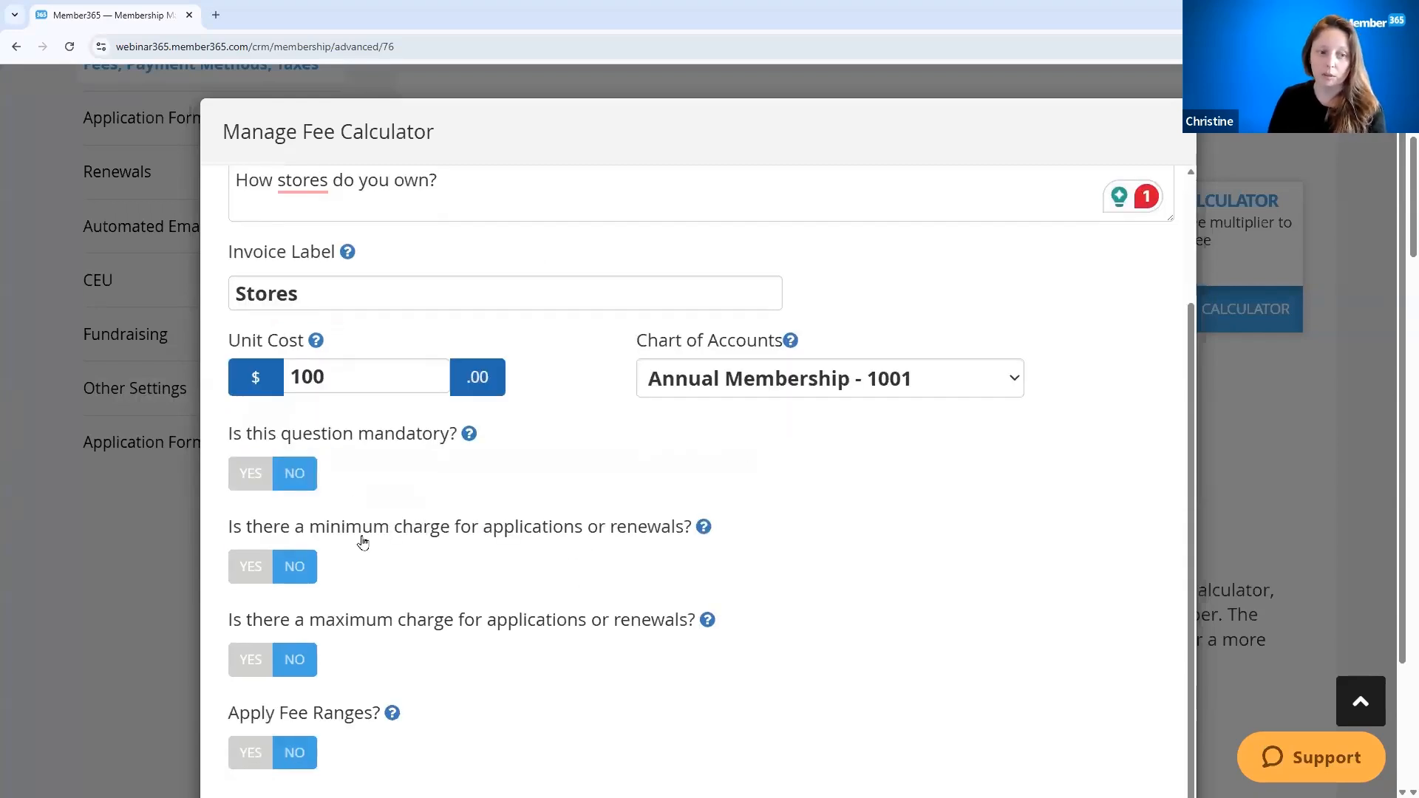
{"action": "scroll", "coordinate": [305, 642], "scroll_direction": "down", "scroll_amount": 2}
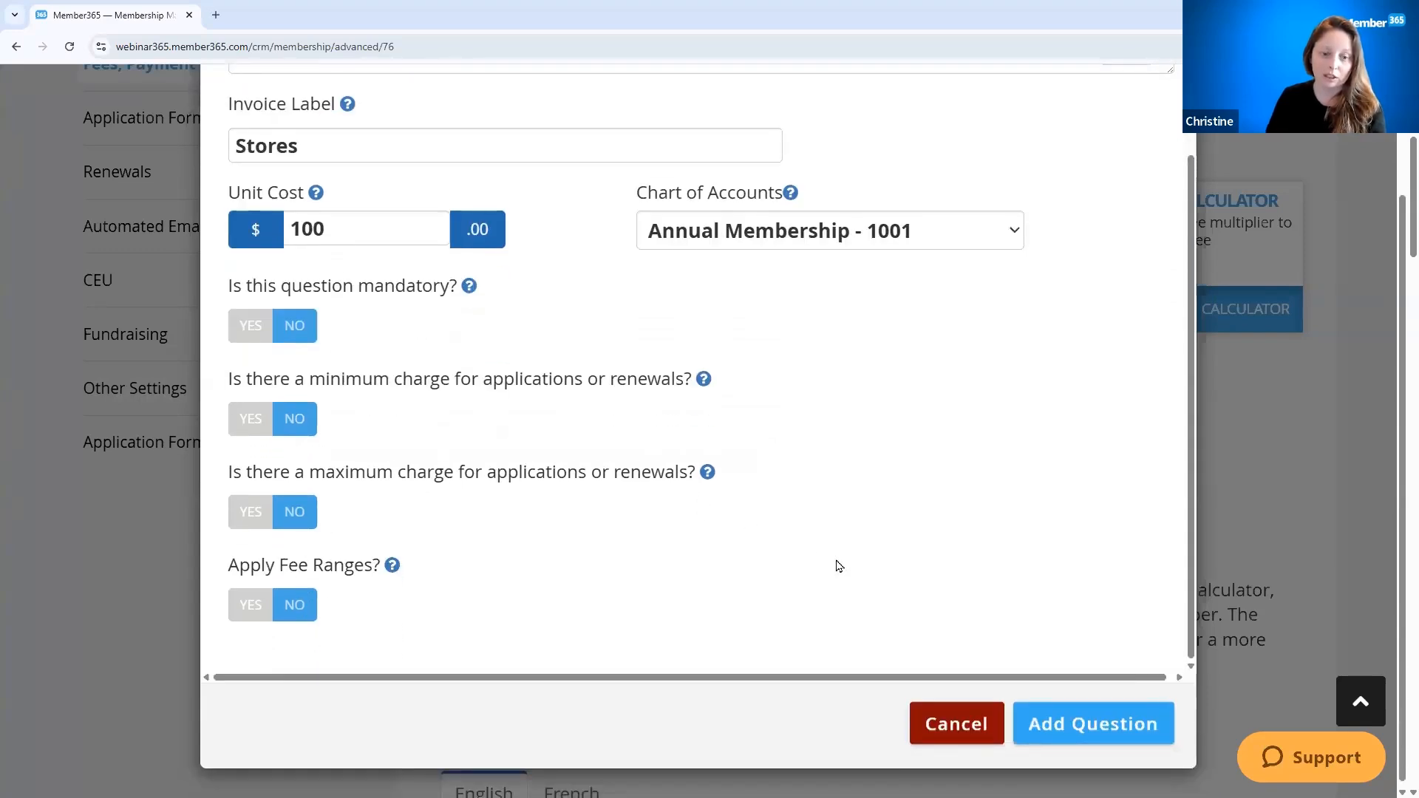
{"action": "left_click", "coordinate": [945, 723]}
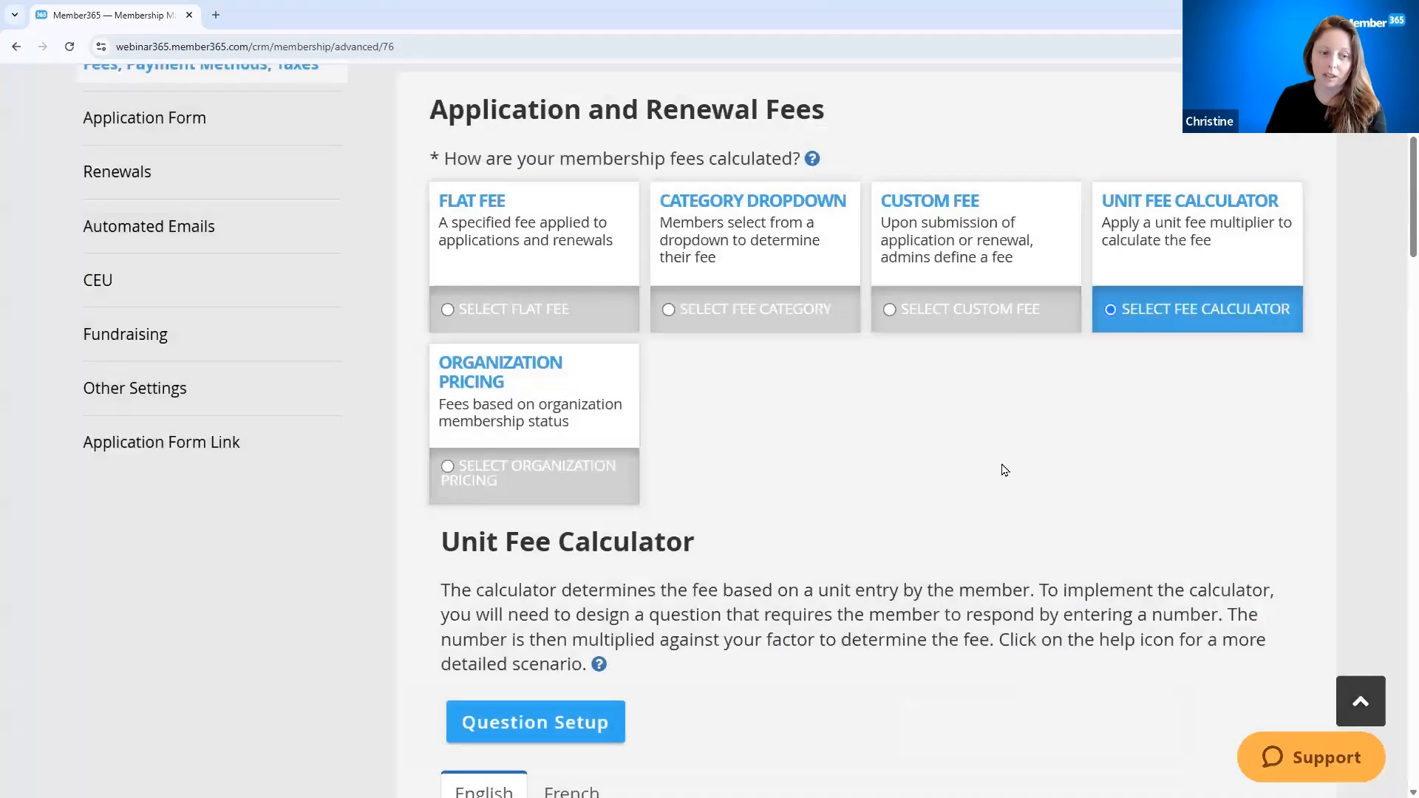
Select Organization Pricing as the way the Individual category's membership fees are calculated.
{"action": "scroll", "coordinate": [1004, 470], "scroll_direction": "down", "scroll_amount": 4}
{"action": "scroll", "coordinate": [1014, 476], "scroll_direction": "up", "scroll_amount": 8}
{"action": "scroll", "coordinate": [1000, 487], "scroll_direction": "down", "scroll_amount": 2}
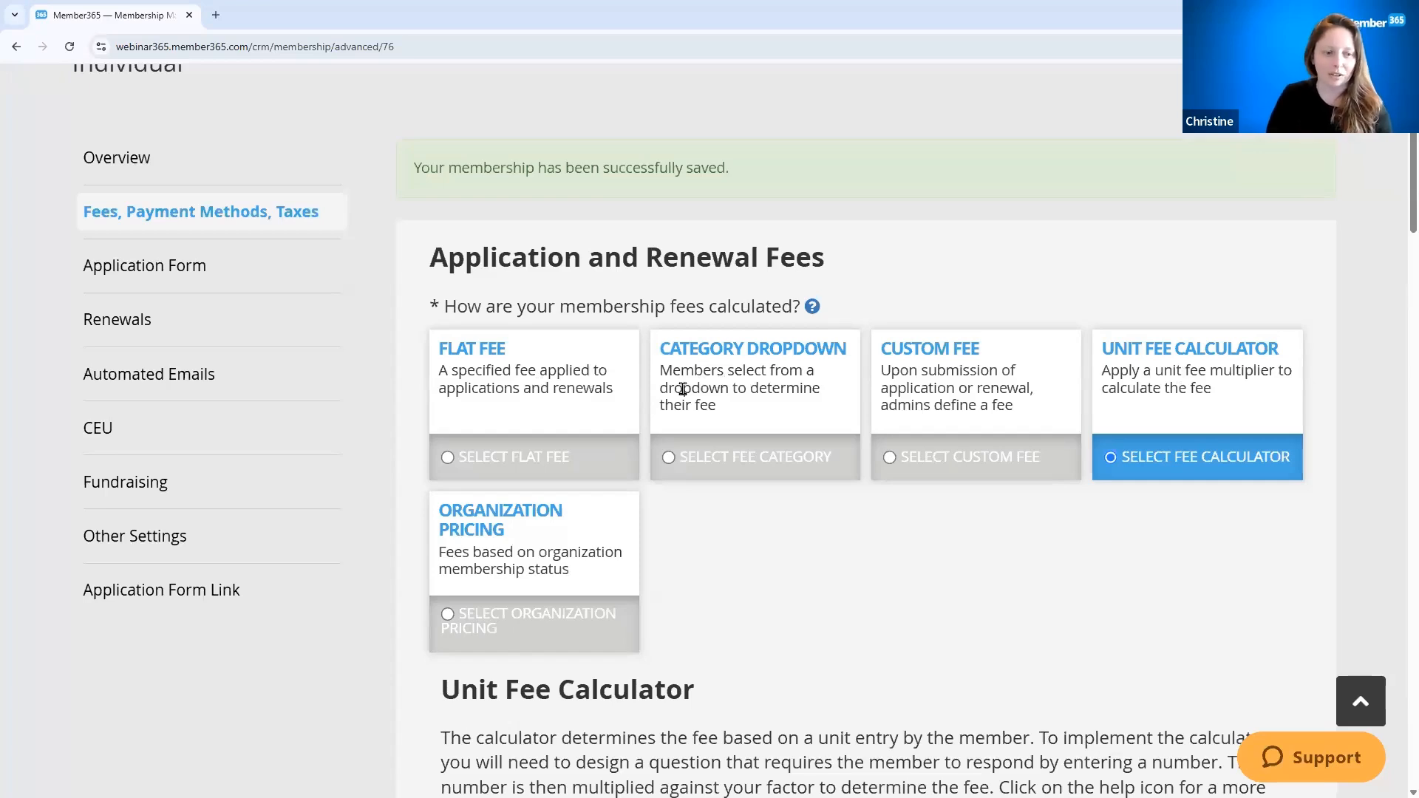
{"action": "left_click_drag", "start_coordinate": [434, 511], "coordinate": [601, 570]}
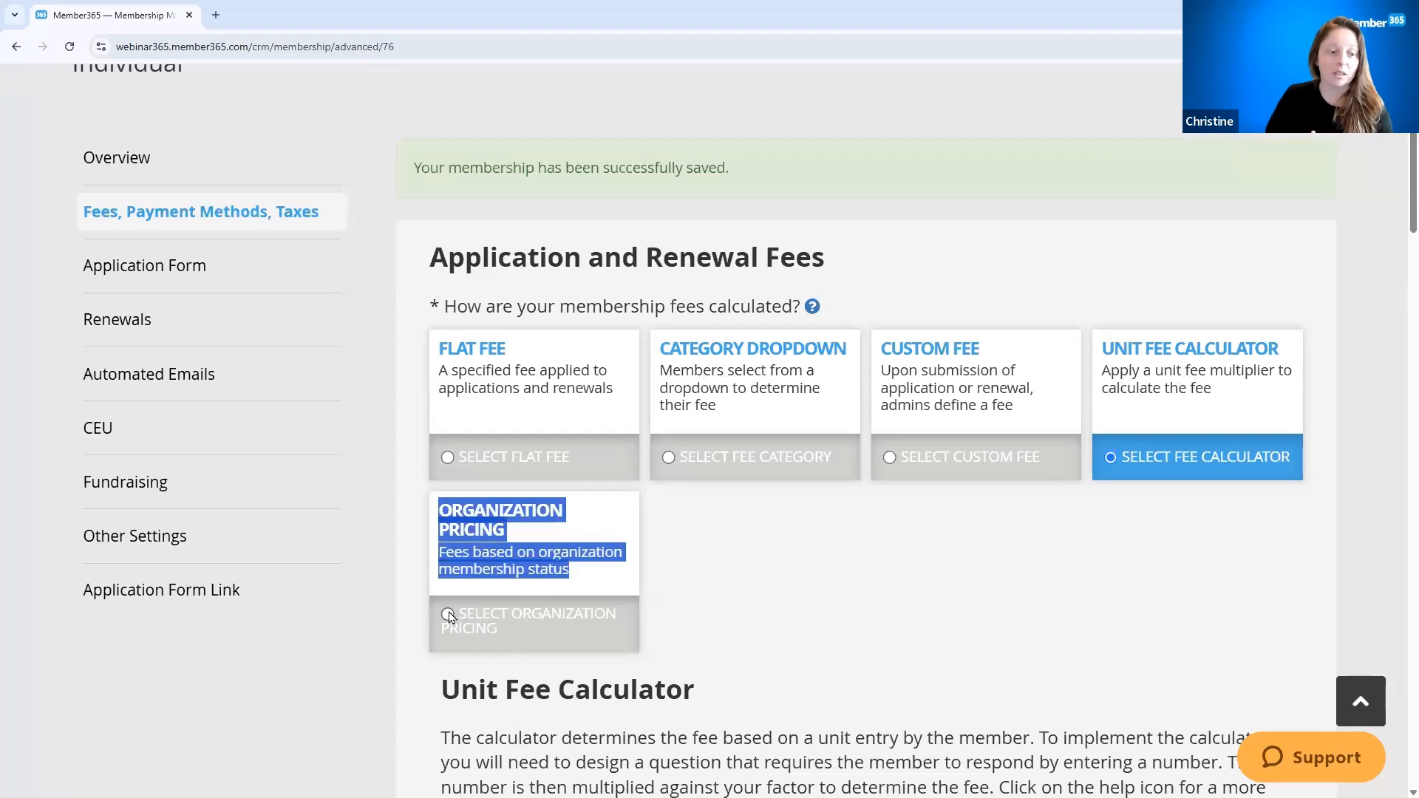
{"action": "left_click", "coordinate": [449, 616]}
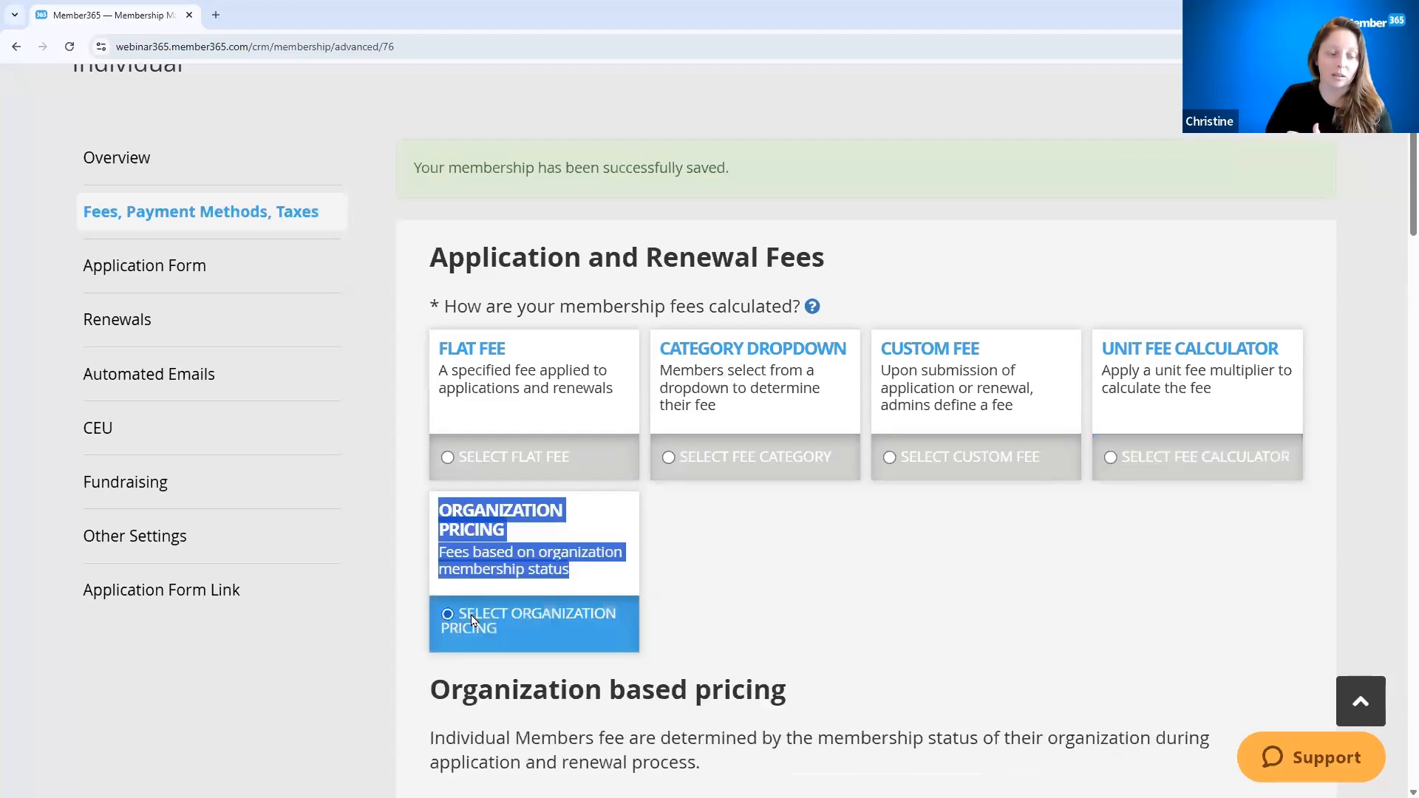
{"action": "left_click", "coordinate": [773, 590]}
Try to set the application fee and member renewal fee for organizations with an active membership to "o.oo".
{"action": "scroll", "coordinate": [833, 589], "scroll_direction": "down", "scroll_amount": 4}
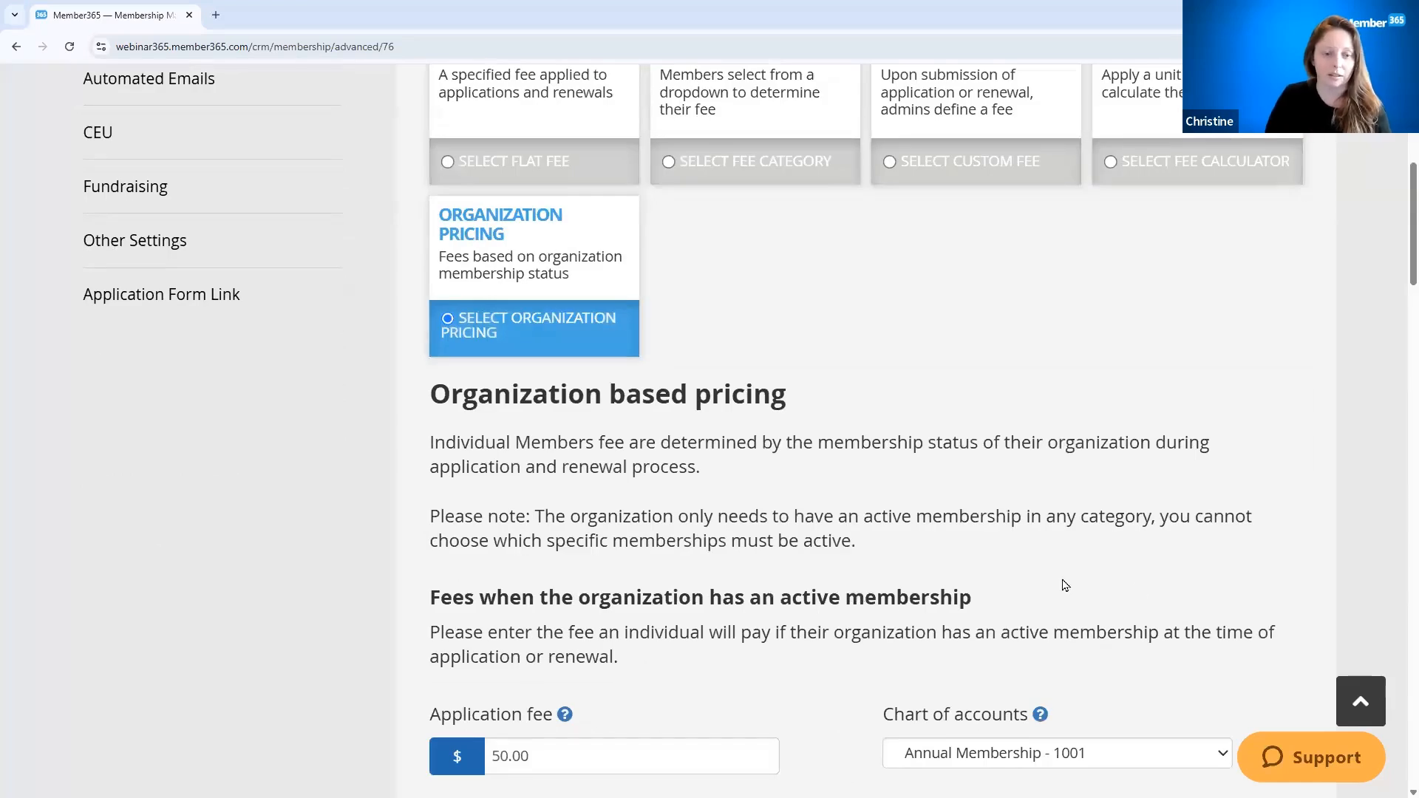
{"action": "scroll", "coordinate": [1064, 585], "scroll_direction": "down", "scroll_amount": 2}
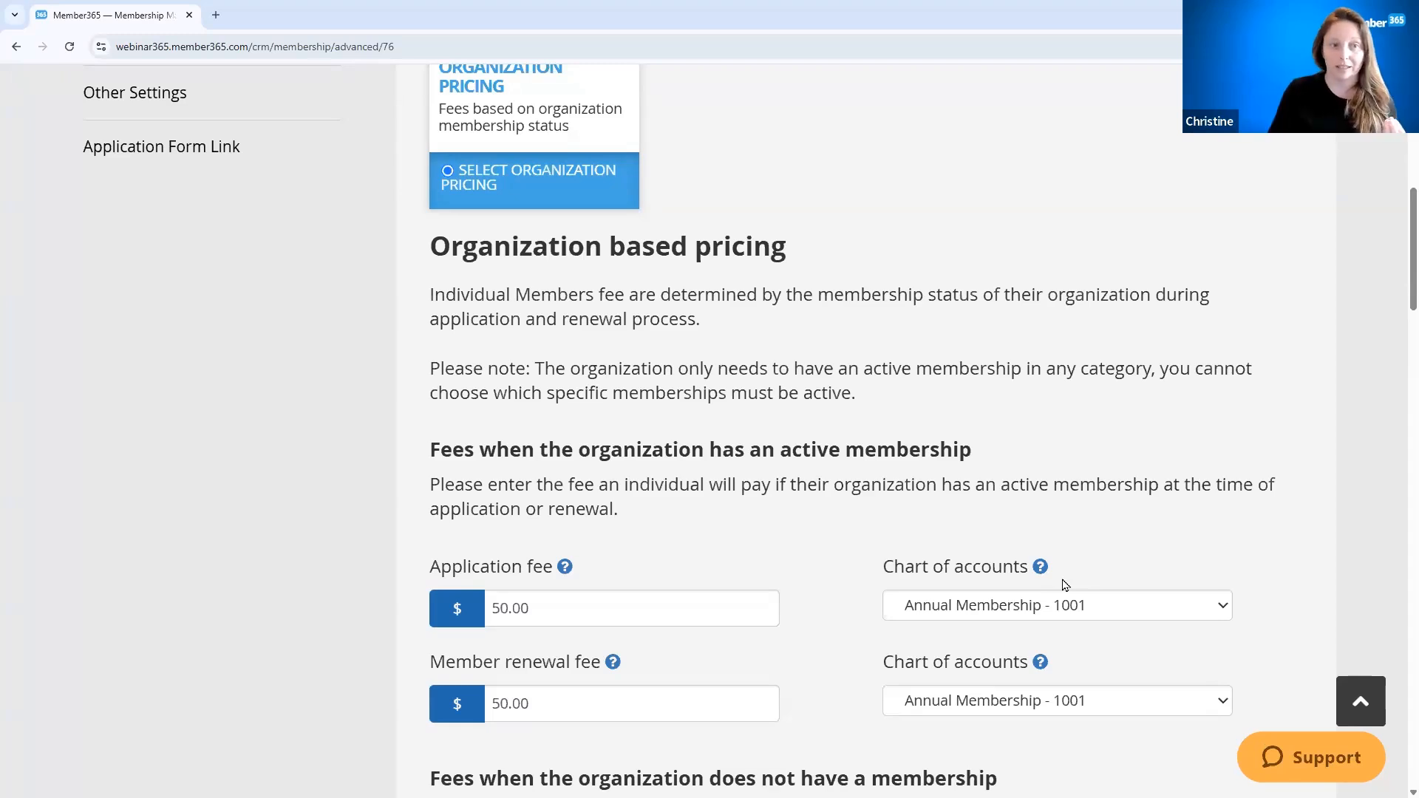
{"action": "scroll", "coordinate": [826, 557], "scroll_direction": "down", "scroll_amount": 2}
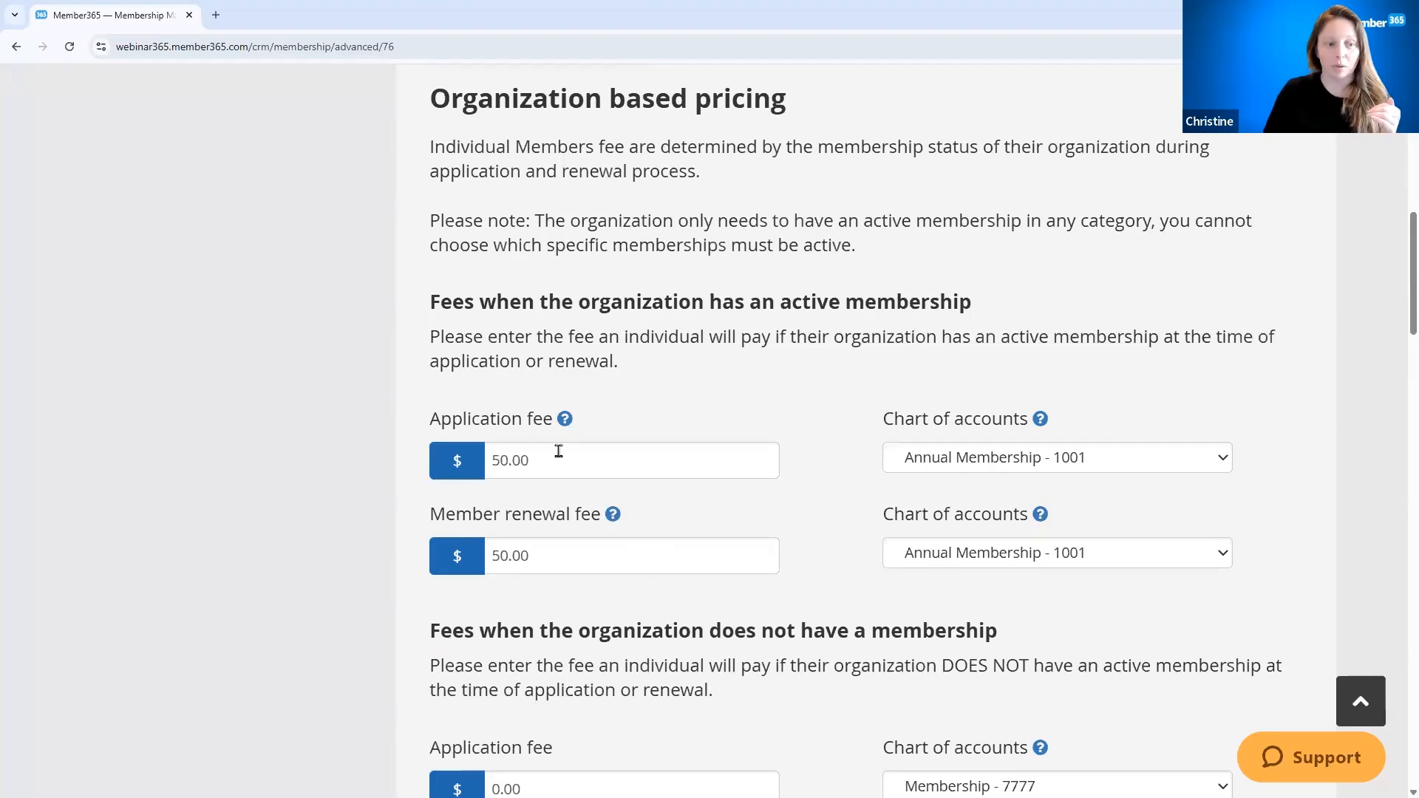
{"action": "double_click", "coordinate": [490, 460]}
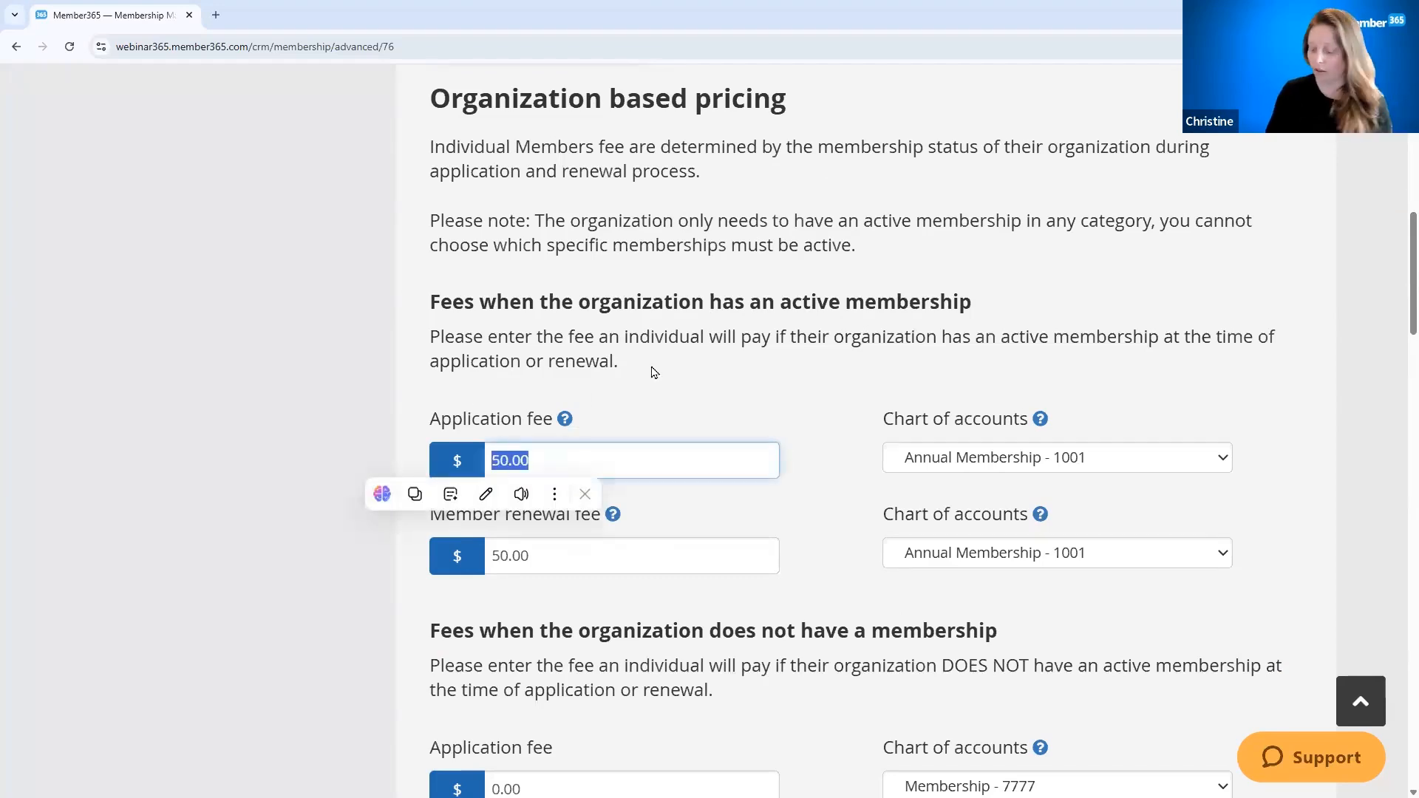
{"action": "type", "text": "o"}
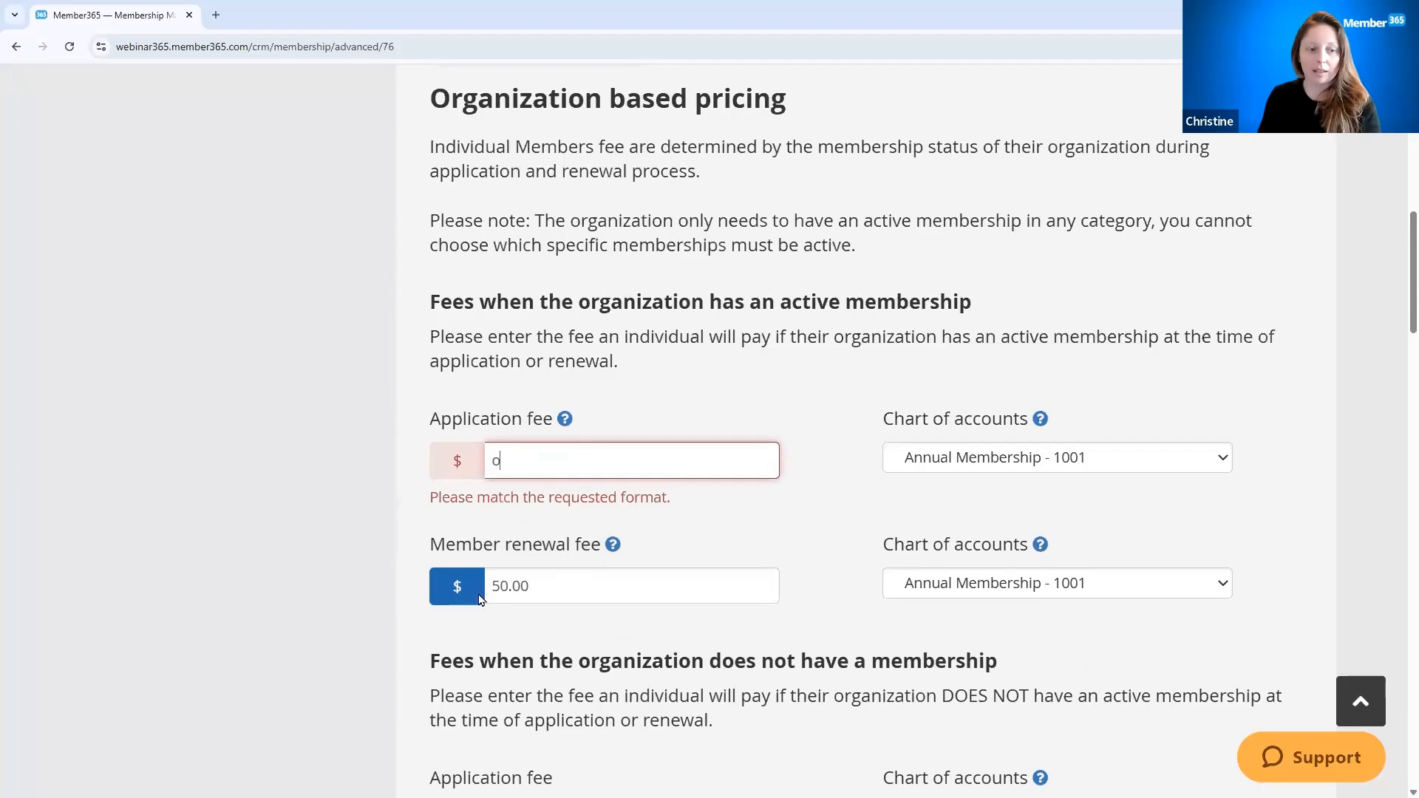
{"action": "key", "text": "Tab"}
{"action": "key", "text": "BackSpace"}
{"action": "type", "text": "o"}
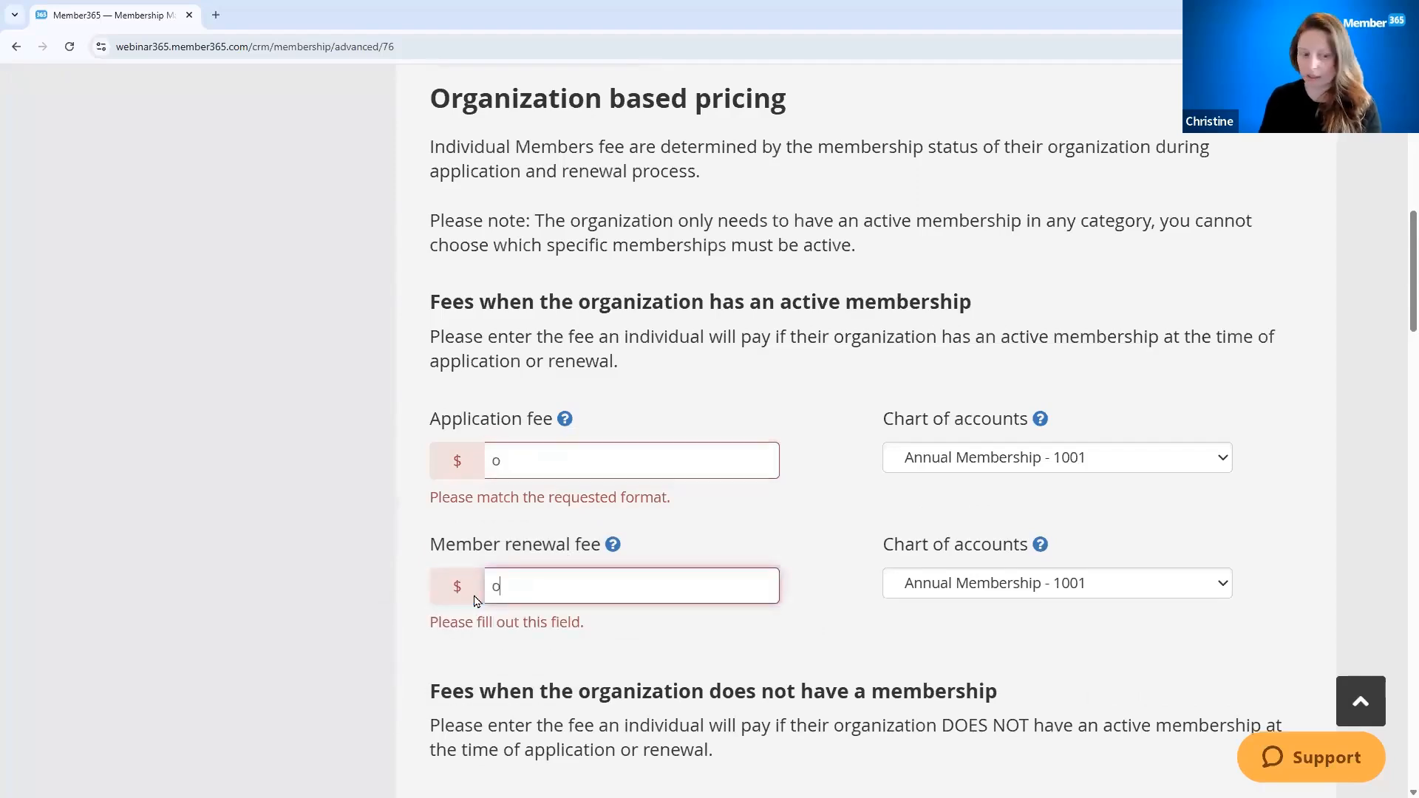
{"action": "type", "text": ".oo"}
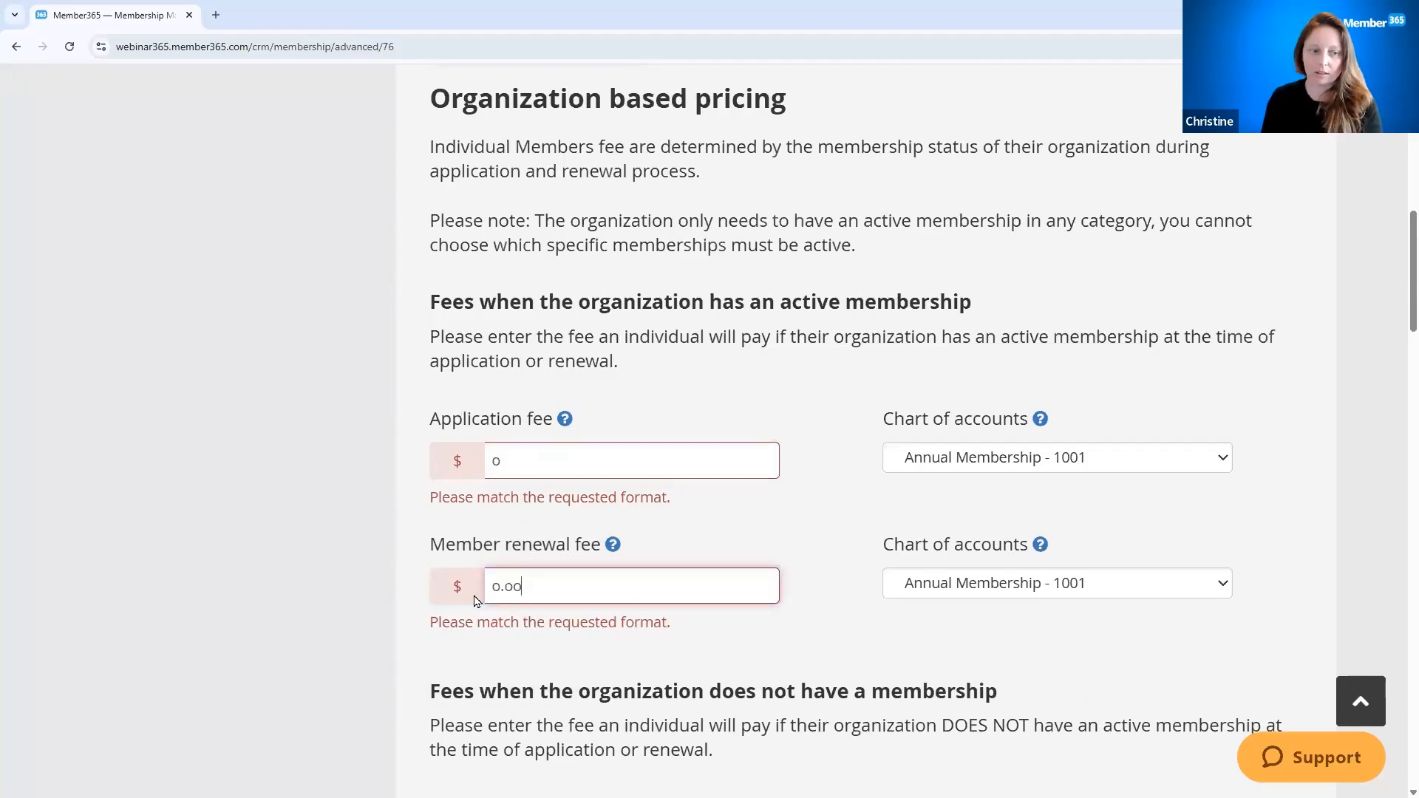
{"action": "left_click", "coordinate": [532, 477]}
{"action": "type", "text": ".oo"}
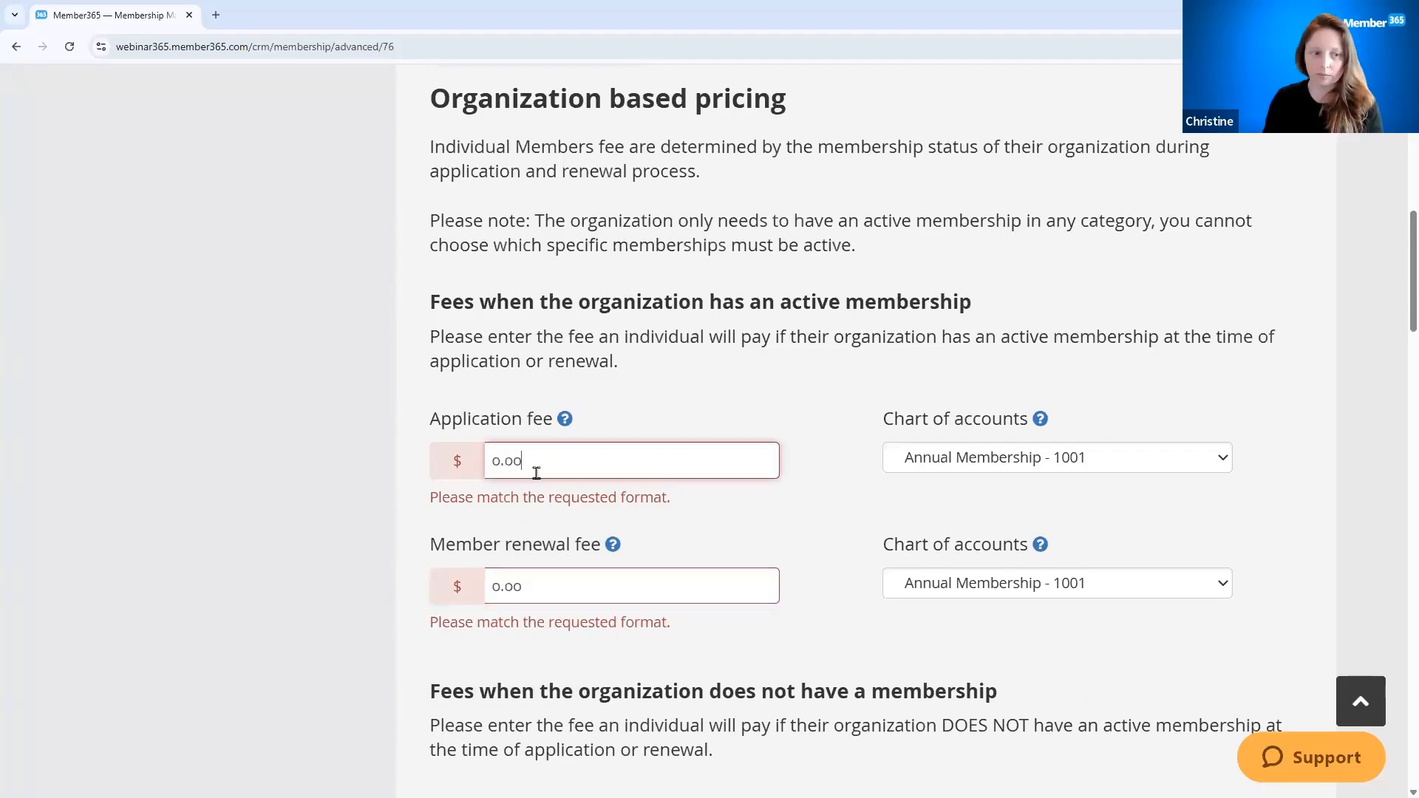
Review the application and renewal fees charged when the organization does not have a membership.
{"action": "scroll", "coordinate": [659, 380], "scroll_direction": "up", "scroll_amount": 1}
{"action": "left_click", "coordinate": [830, 499]}
{"action": "scroll", "coordinate": [830, 500], "scroll_direction": "down", "scroll_amount": 3}
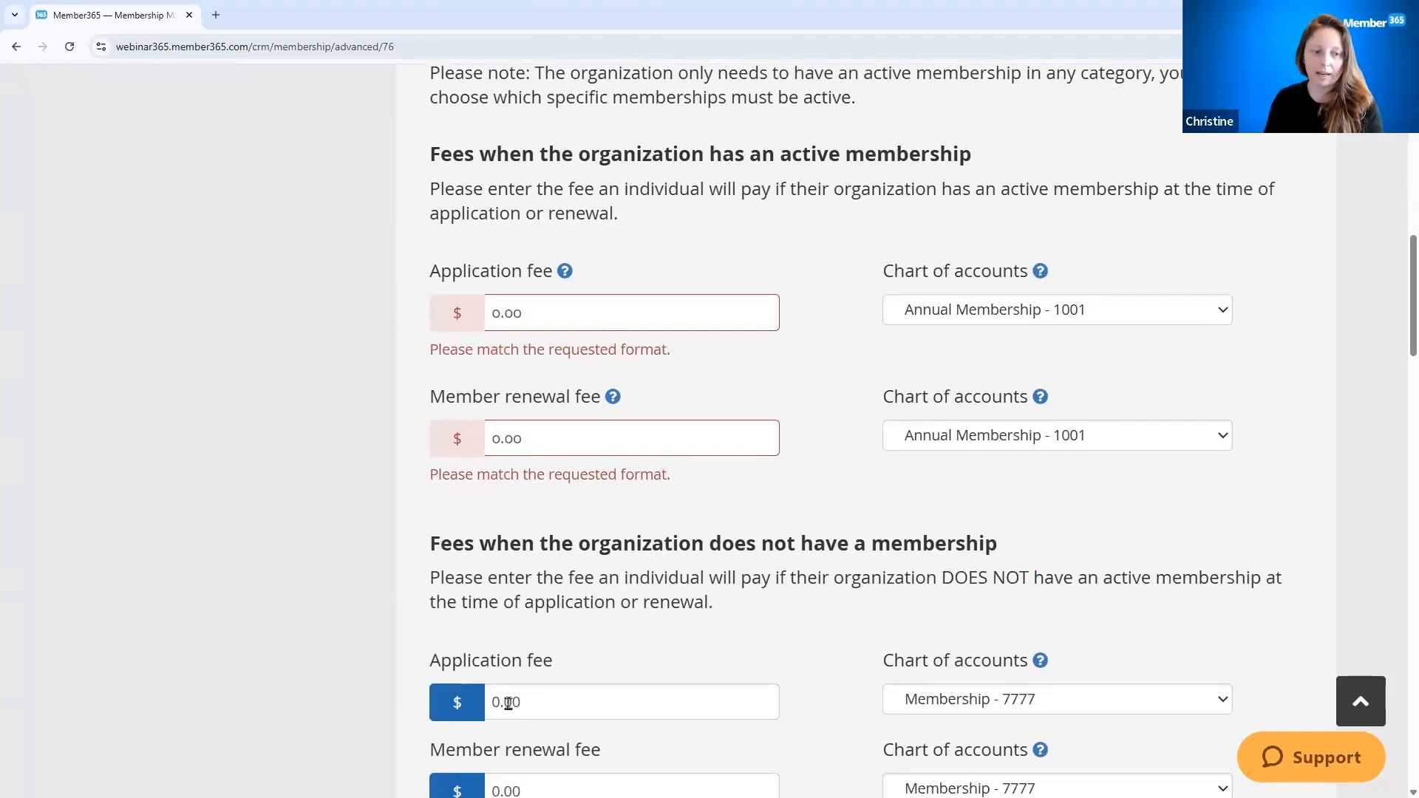
{"action": "left_click", "coordinate": [534, 701]}
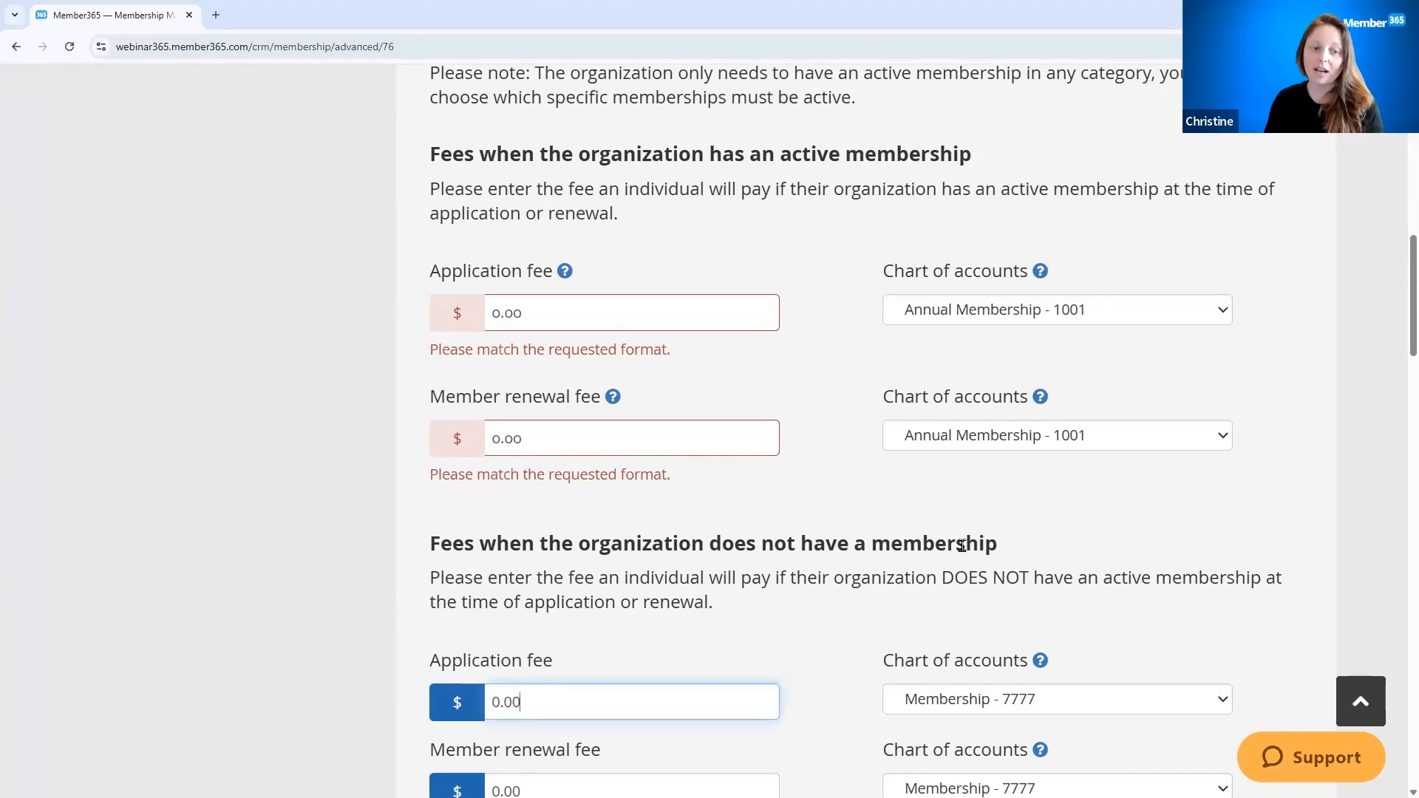
{"action": "left_click", "coordinate": [496, 702]}
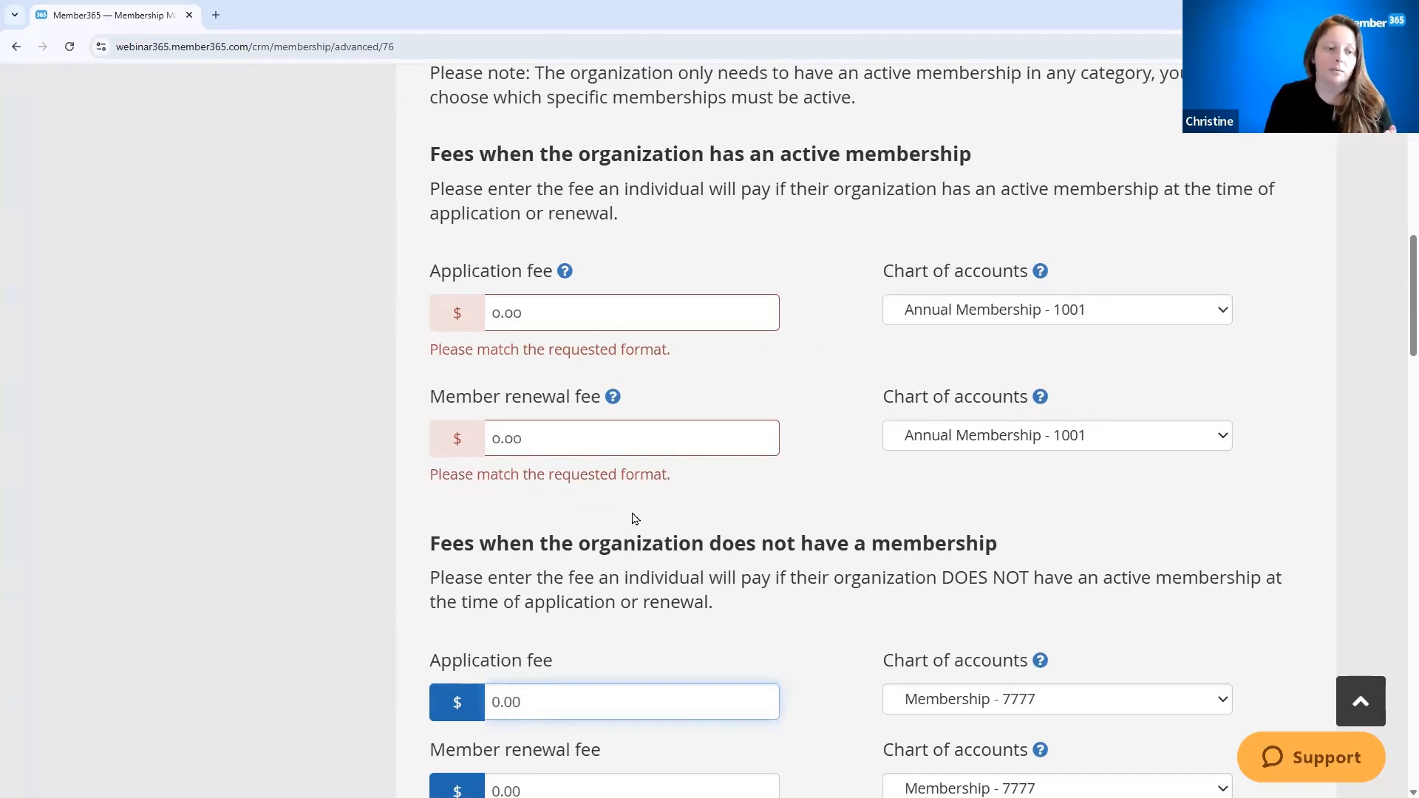
{"action": "left_click", "coordinate": [650, 440]}
{"action": "scroll", "coordinate": [744, 508], "scroll_direction": "down", "scroll_amount": 4}
{"action": "left_click", "coordinate": [620, 401]}
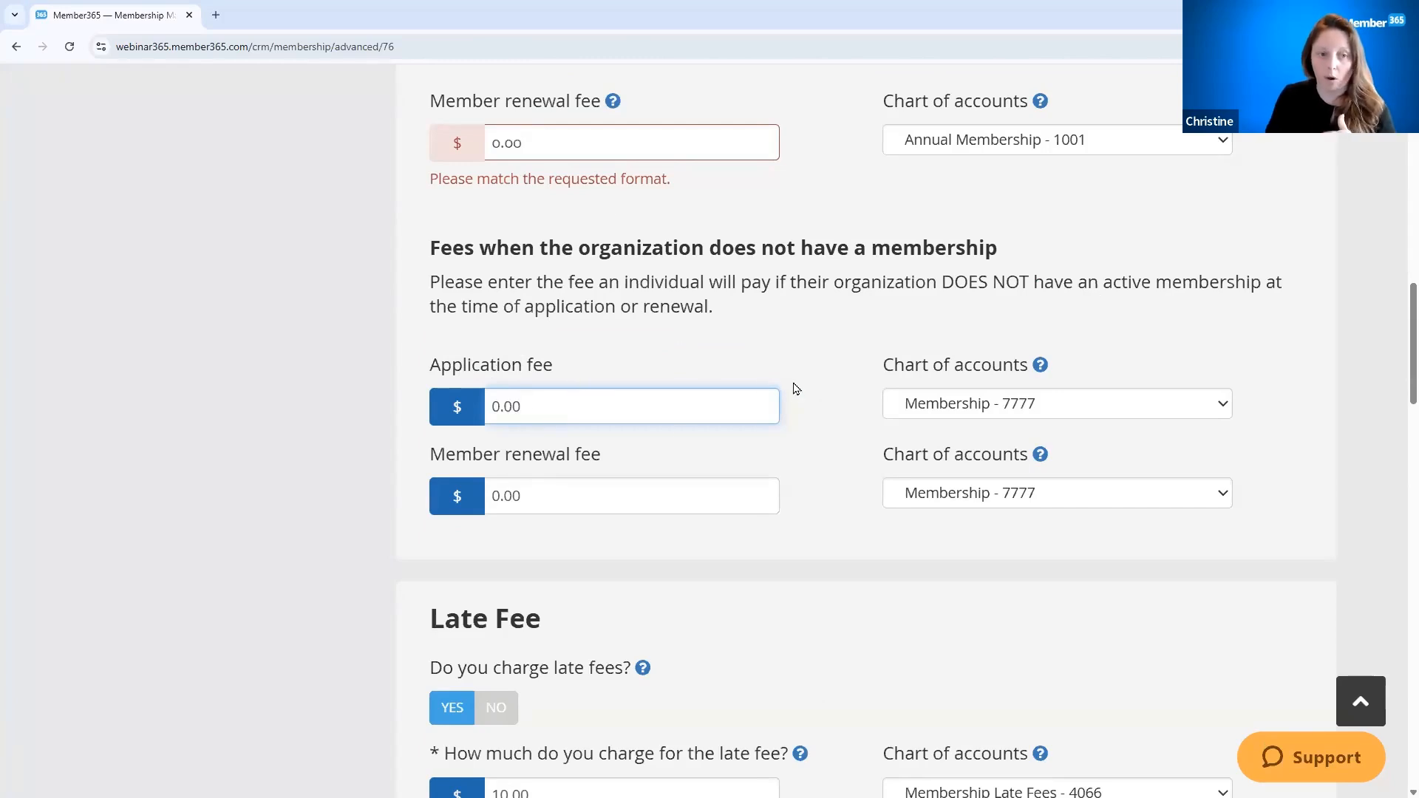
{"action": "scroll", "coordinate": [798, 386], "scroll_direction": "down", "scroll_amount": 1}
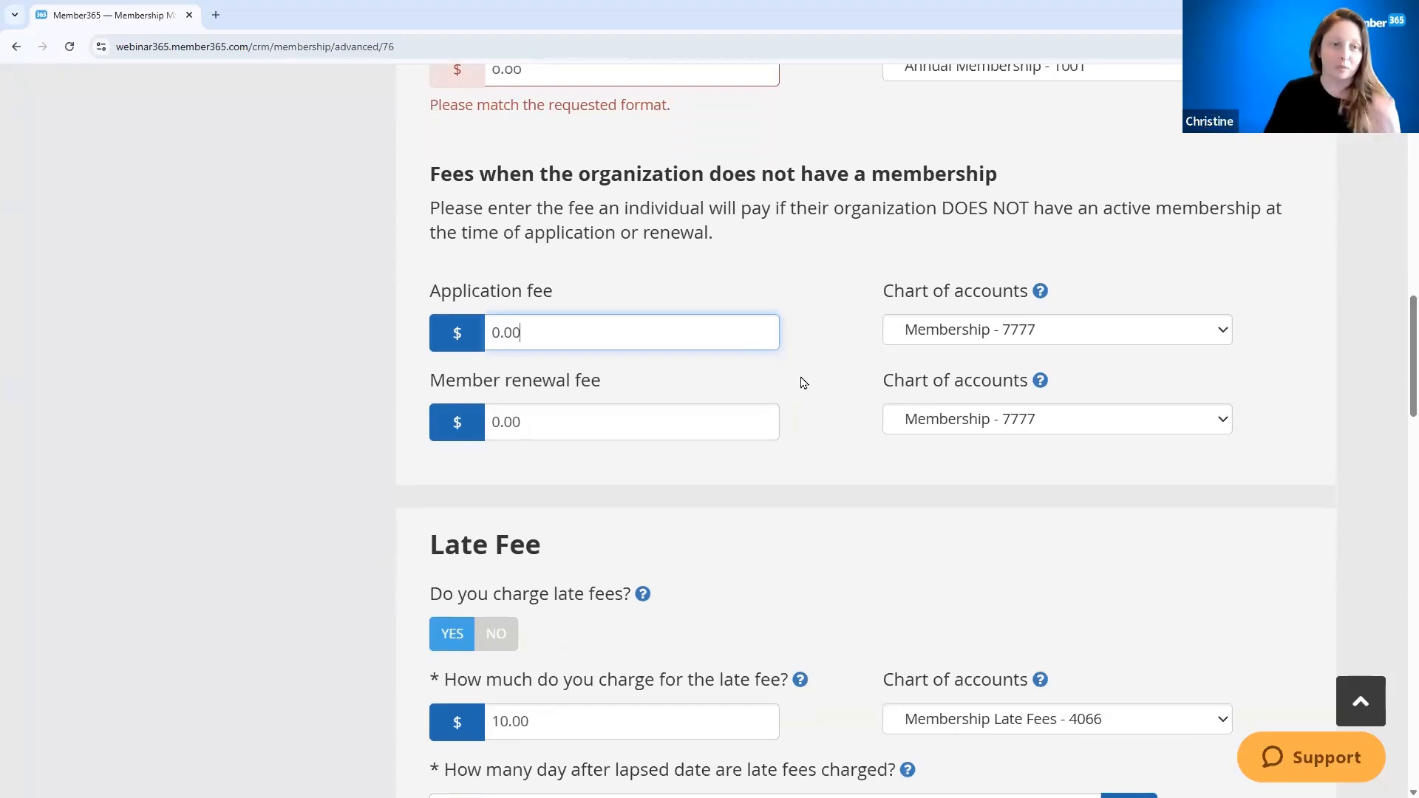
Switch the fee calculation to Flat Fee and reload the page to discard the unsaved fee edits.
{"action": "scroll", "coordinate": [804, 380], "scroll_direction": "up", "scroll_amount": 9}
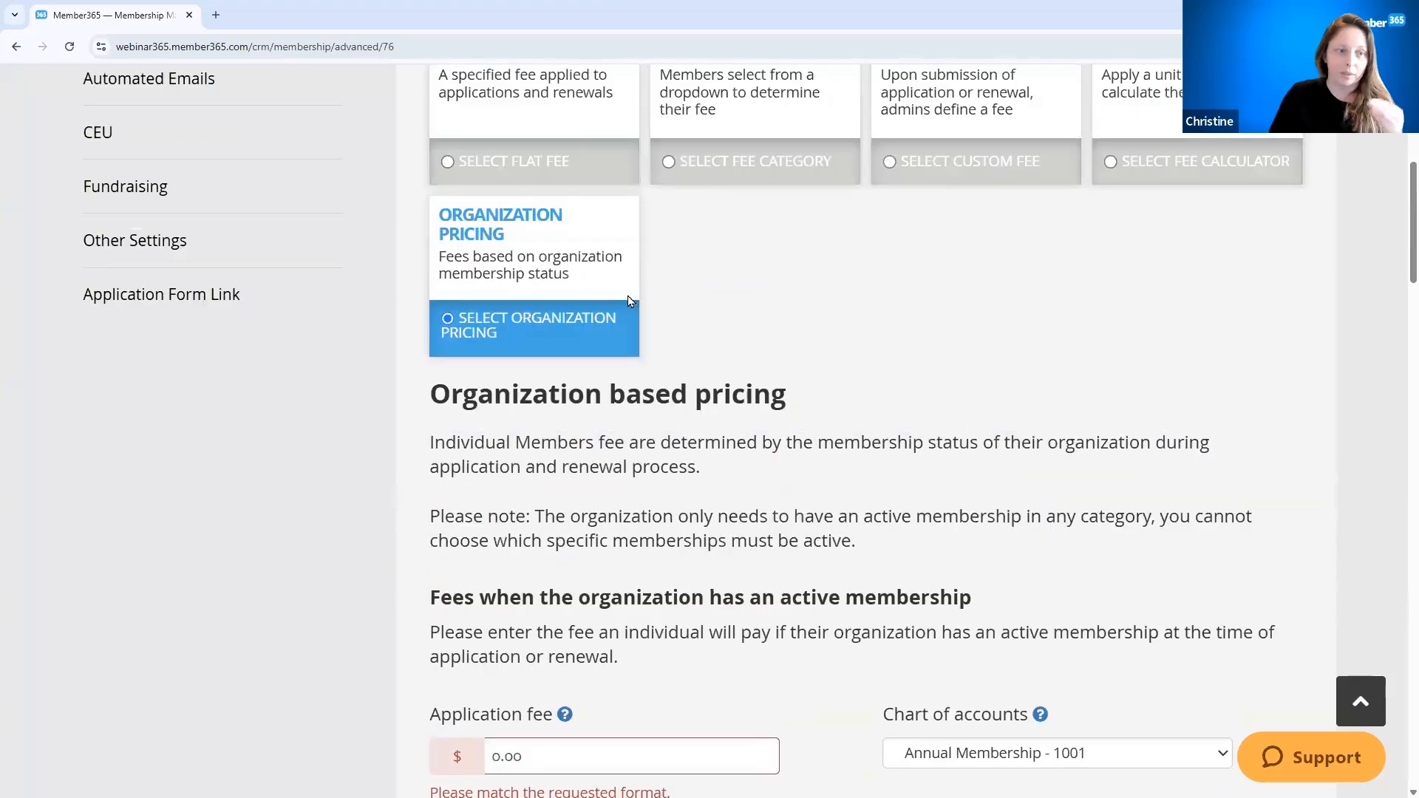
{"action": "left_click", "coordinate": [449, 163]}
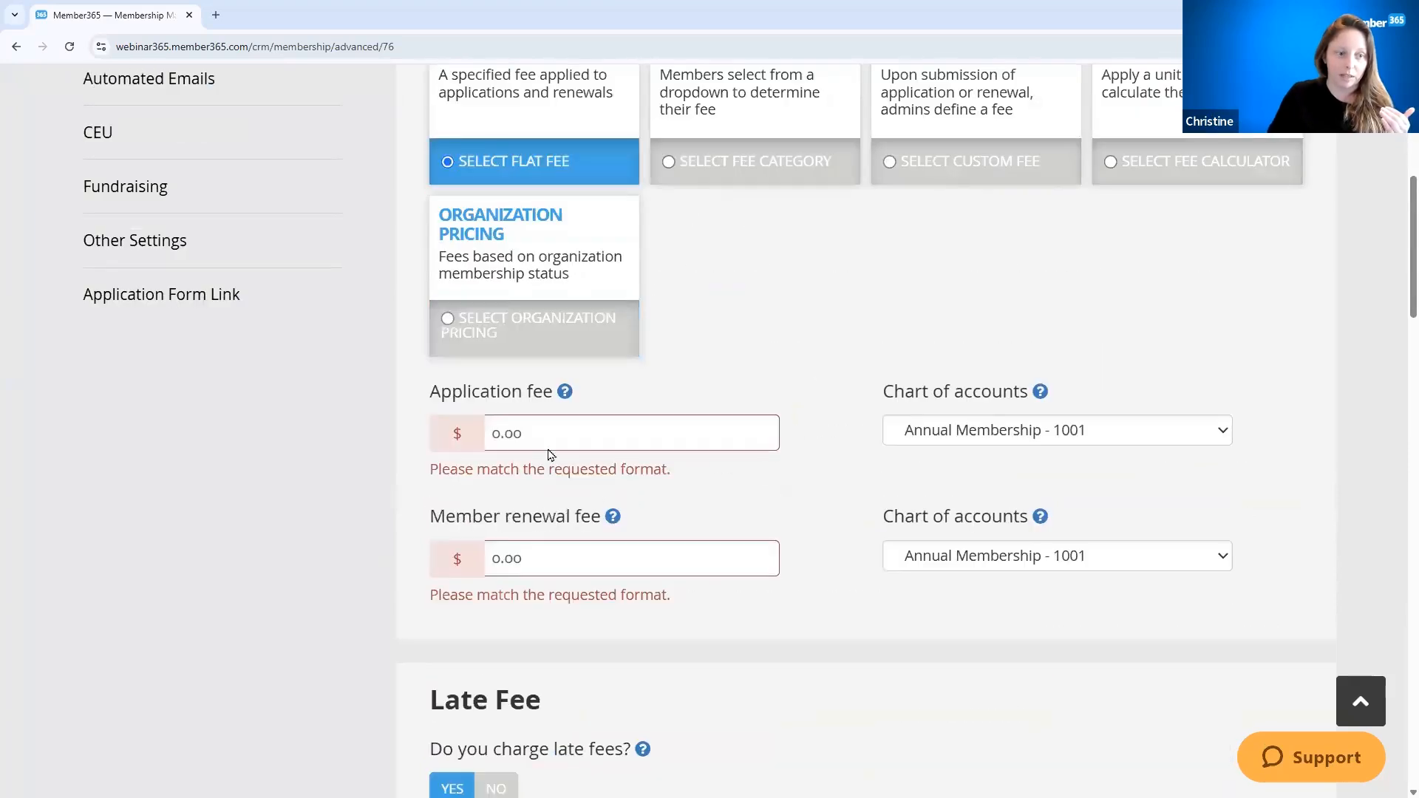
{"action": "left_click", "coordinate": [553, 417]}
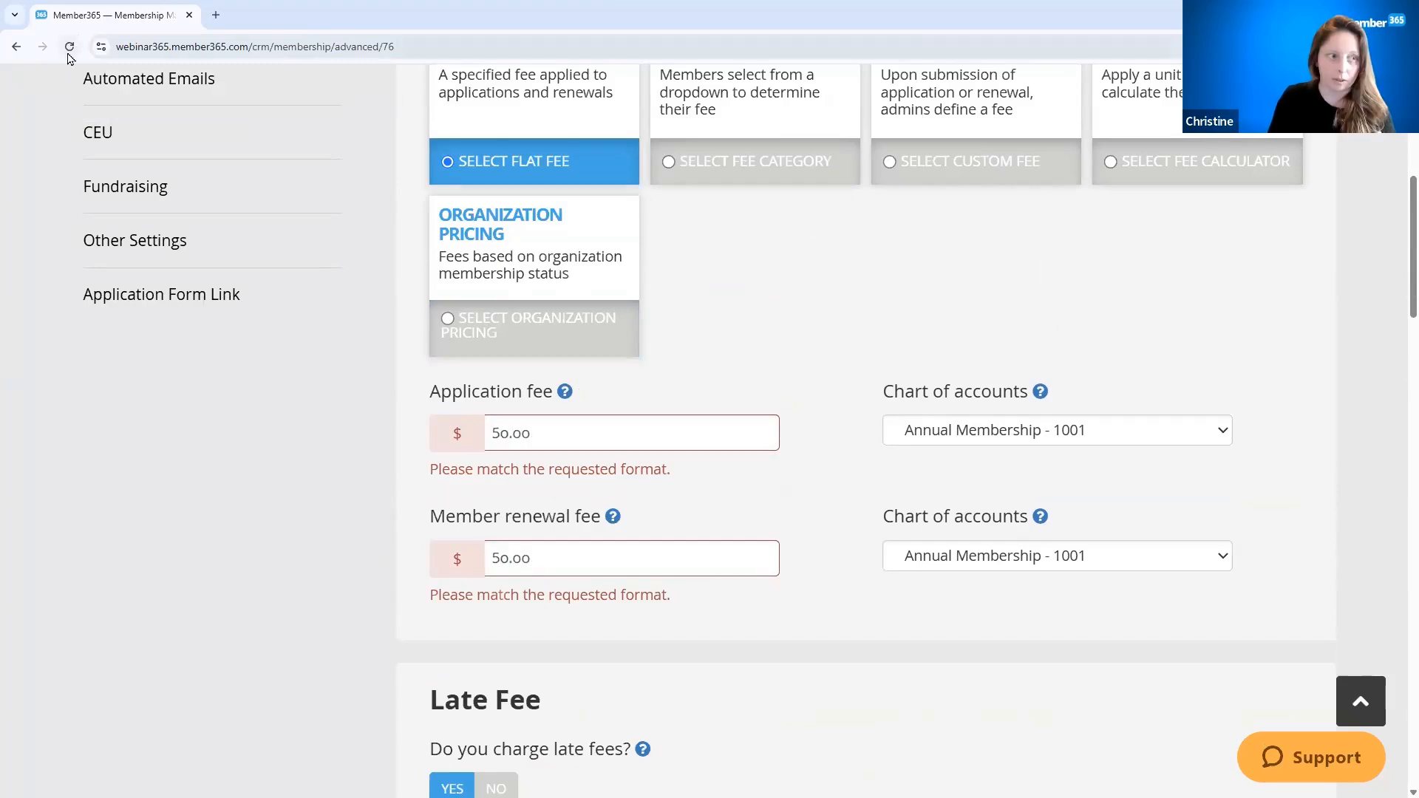
{"action": "left_click", "coordinate": [69, 47]}
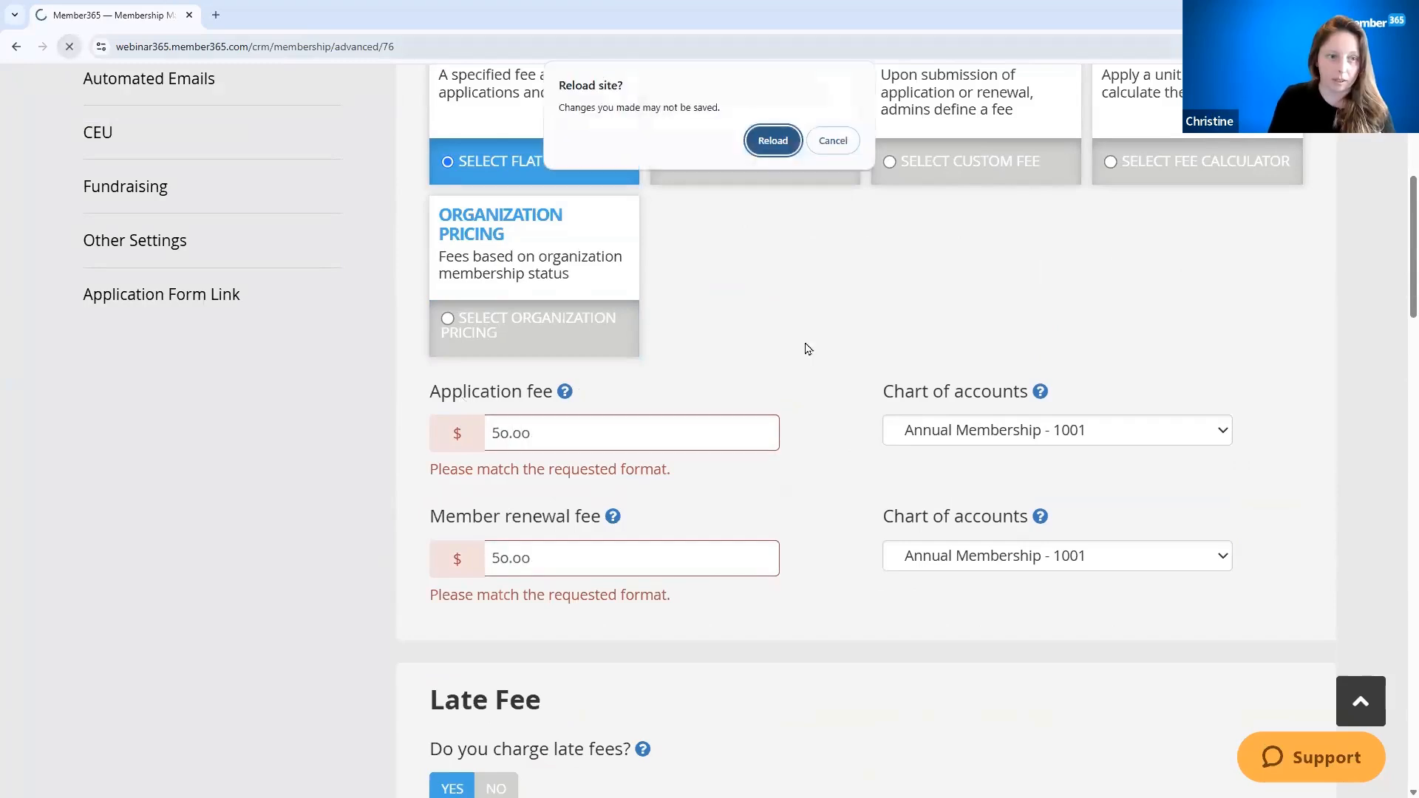
{"action": "left_click", "coordinate": [773, 156]}
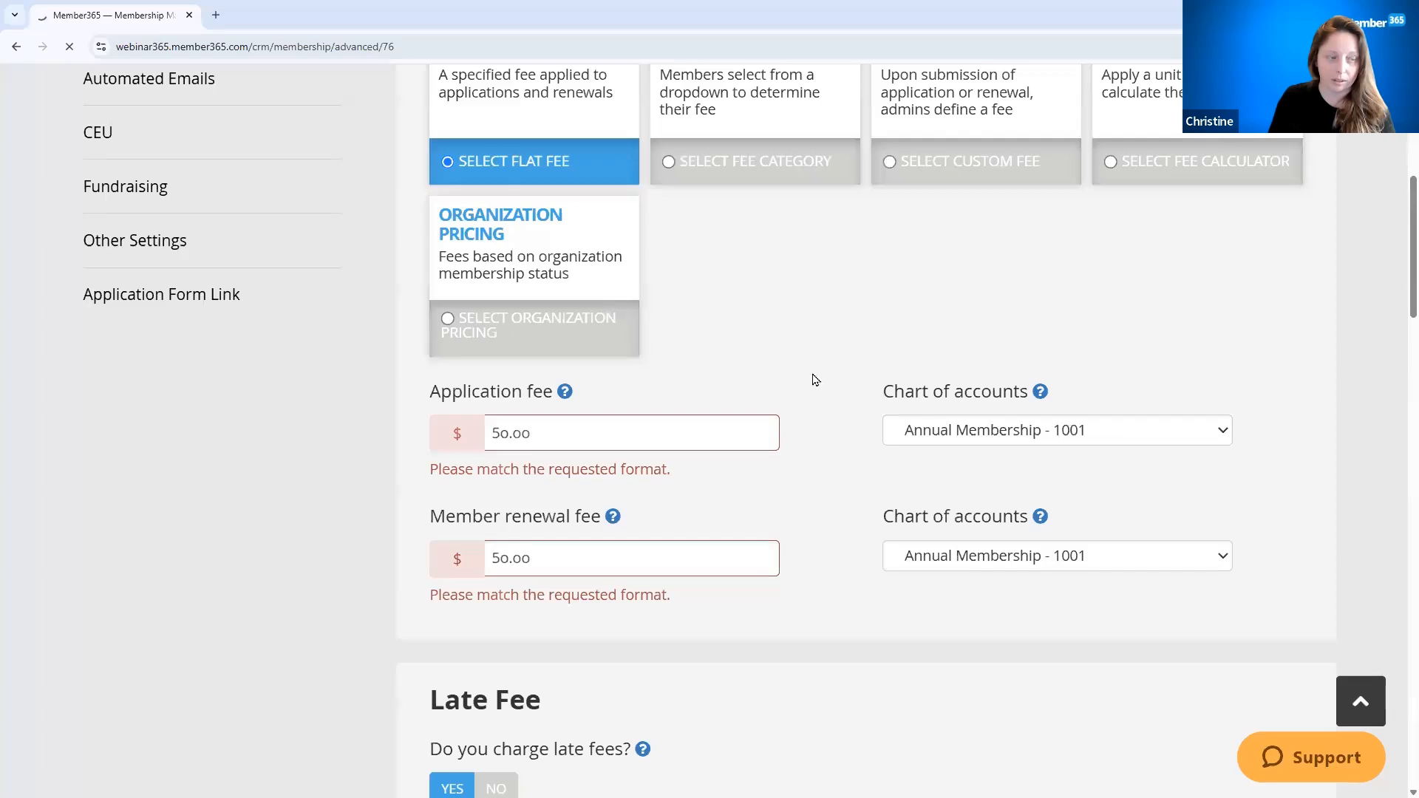
Review the Individual category's flat fees along with its Late Fee, Fee Calendar and Membership Extension settings.
{"action": "scroll", "coordinate": [740, 478], "scroll_direction": "down", "scroll_amount": 5}
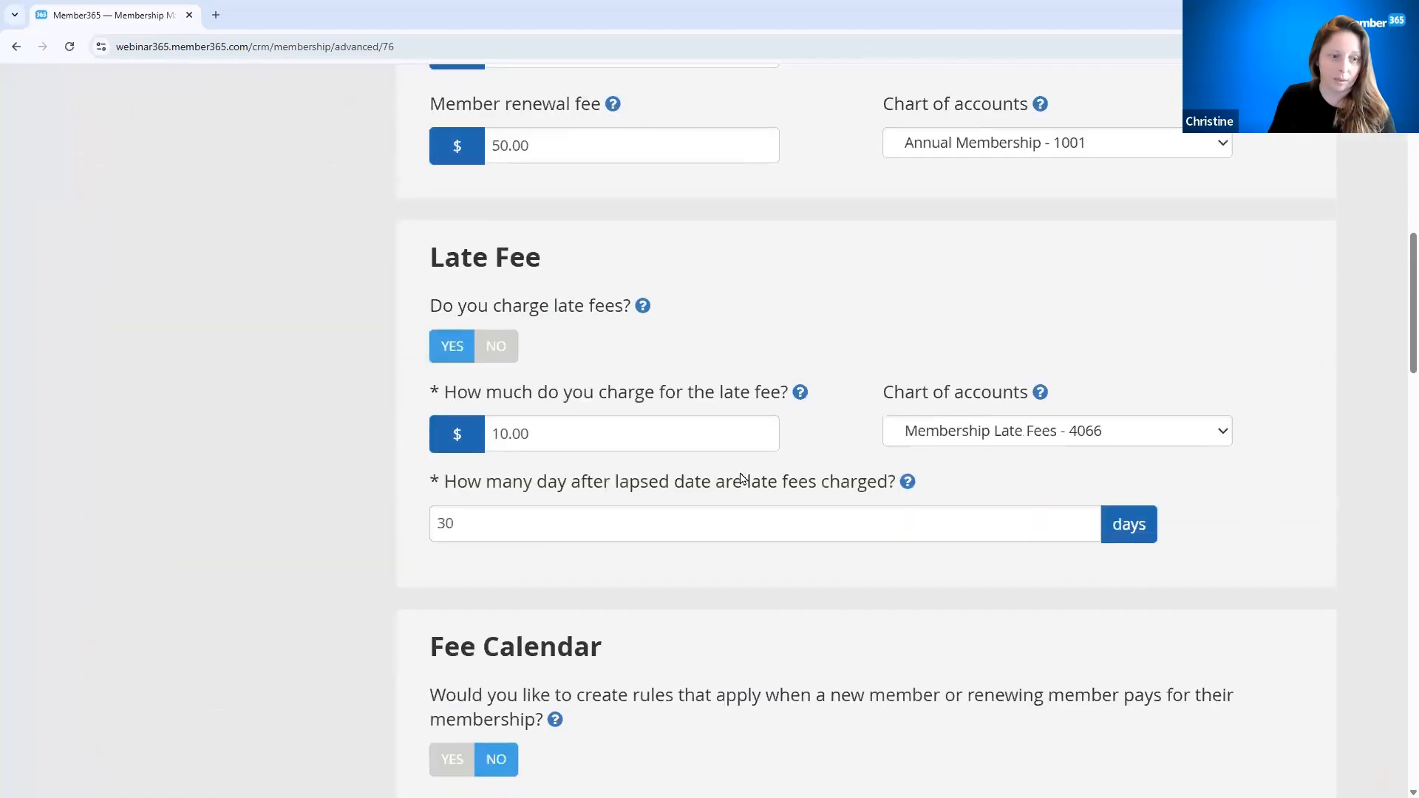
{"action": "scroll", "coordinate": [740, 478], "scroll_direction": "up", "scroll_amount": 7}
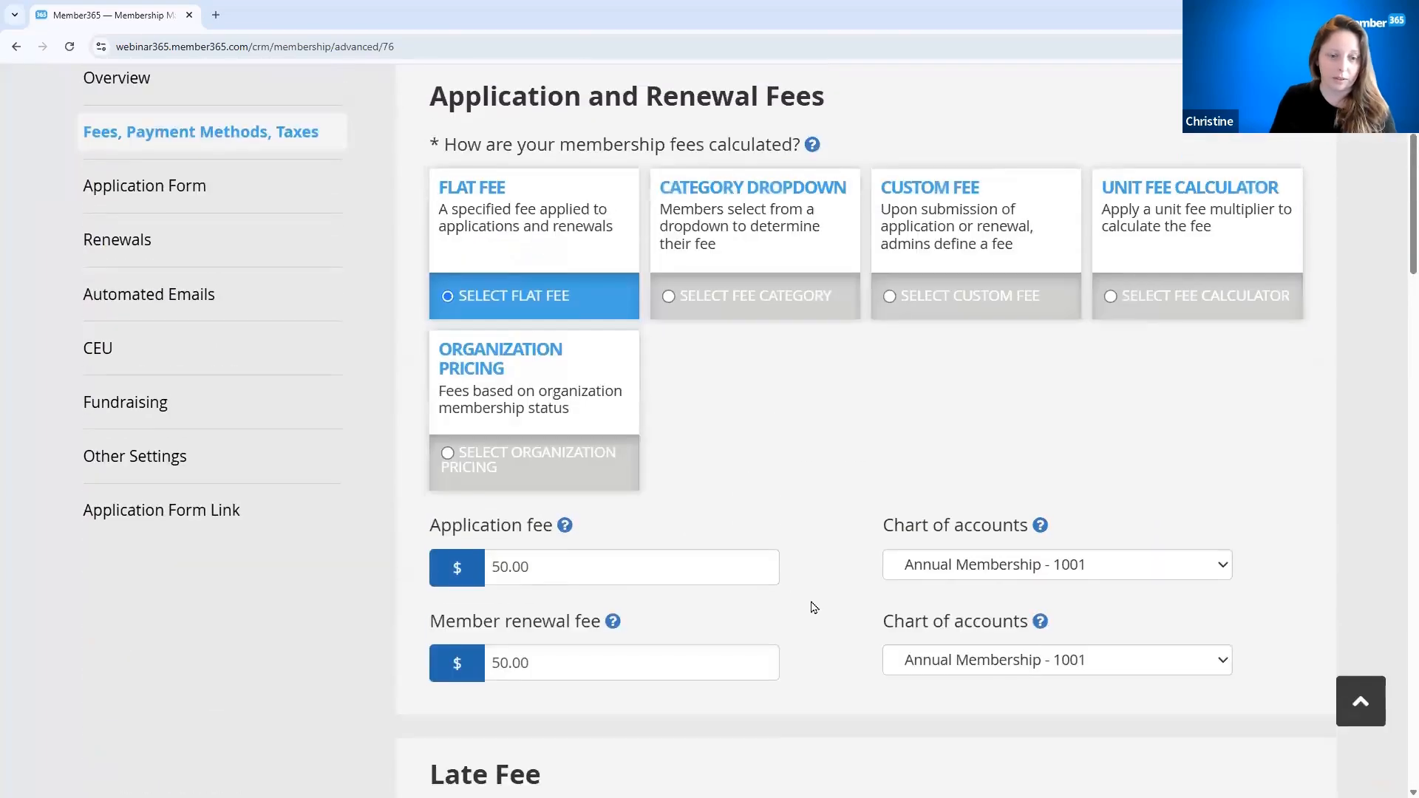
{"action": "scroll", "coordinate": [814, 606], "scroll_direction": "down", "scroll_amount": 4}
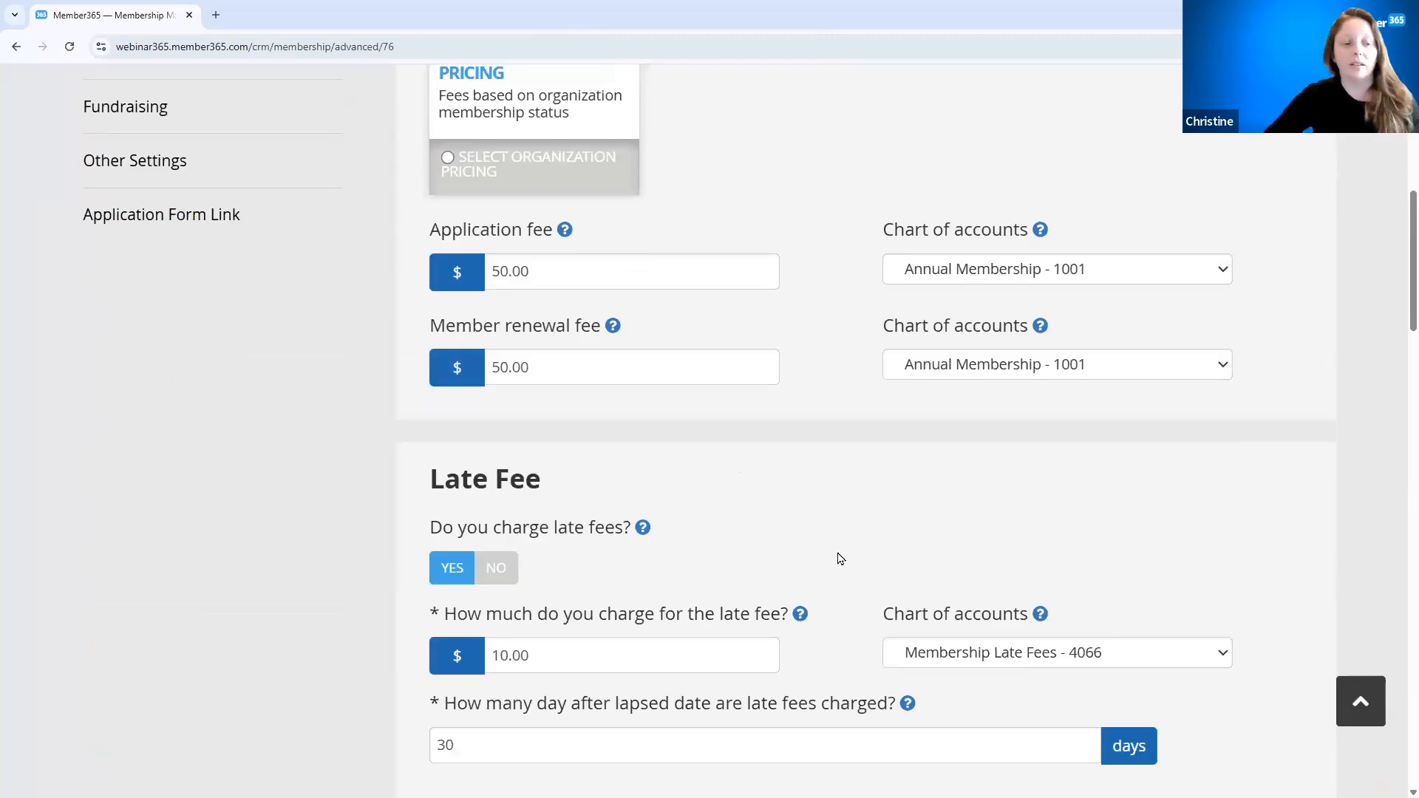
{"action": "scroll", "coordinate": [843, 559], "scroll_direction": "down", "scroll_amount": 3}
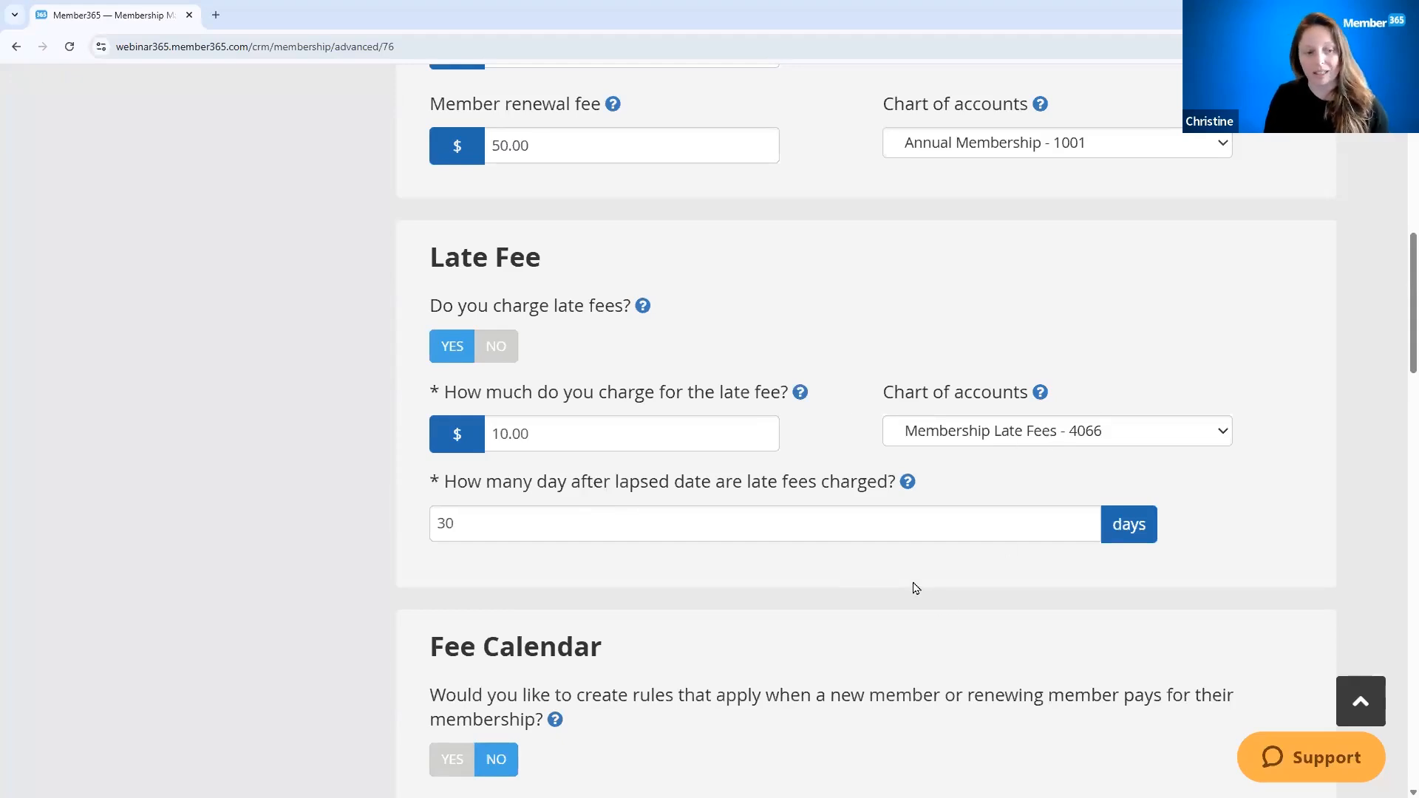
{"action": "scroll", "coordinate": [910, 589], "scroll_direction": "down", "scroll_amount": 3}
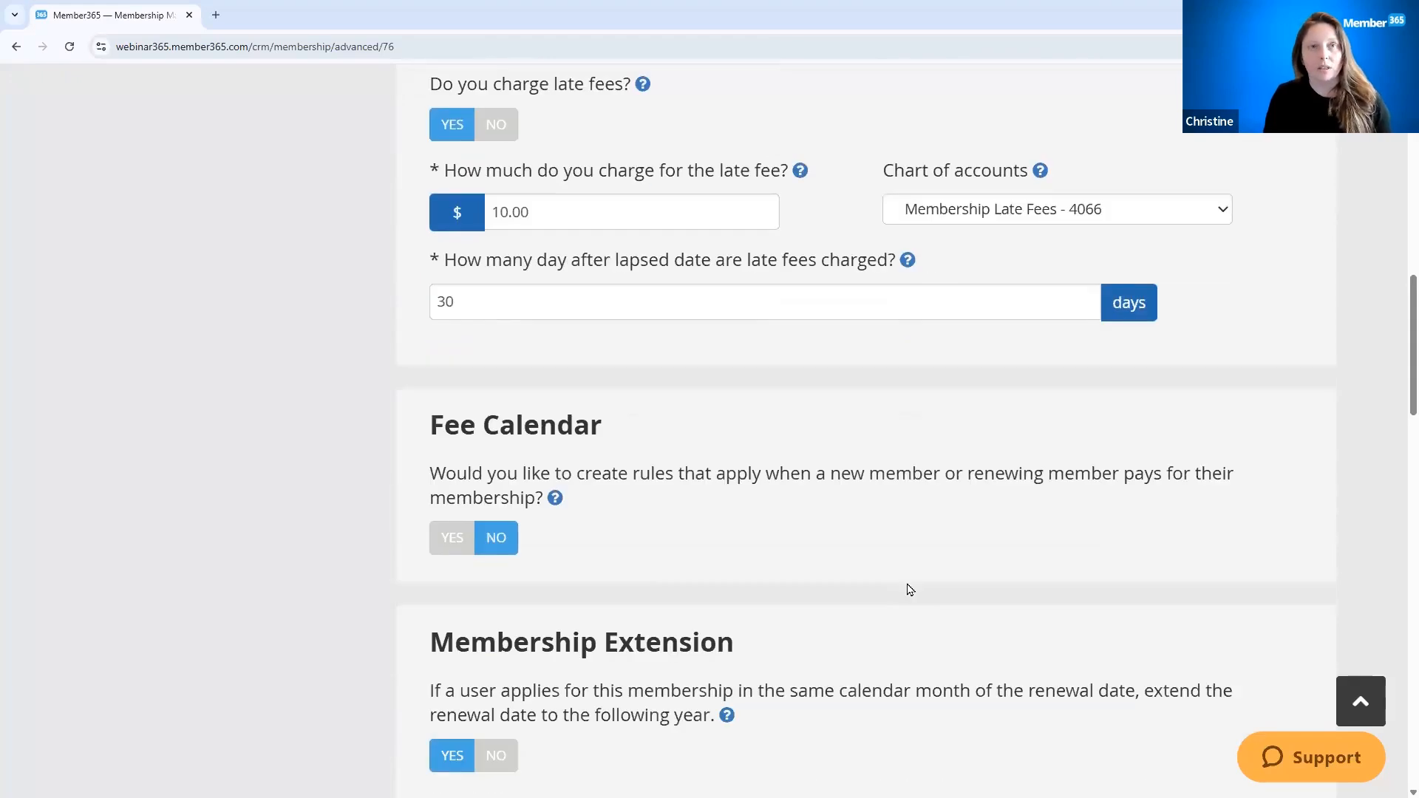
{"action": "scroll", "coordinate": [908, 589], "scroll_direction": "up", "scroll_amount": 4}
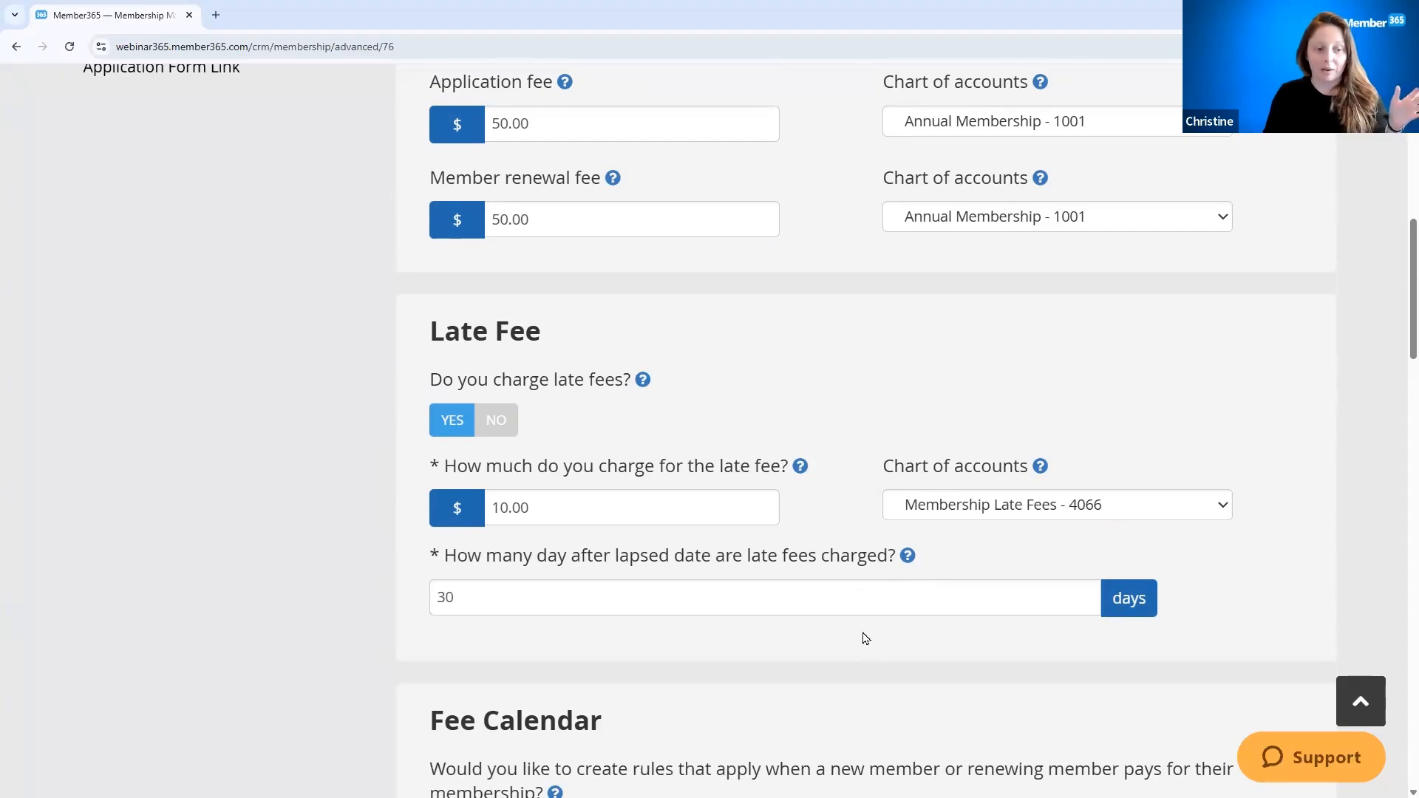
{"action": "scroll", "coordinate": [863, 632], "scroll_direction": "down", "scroll_amount": 3}
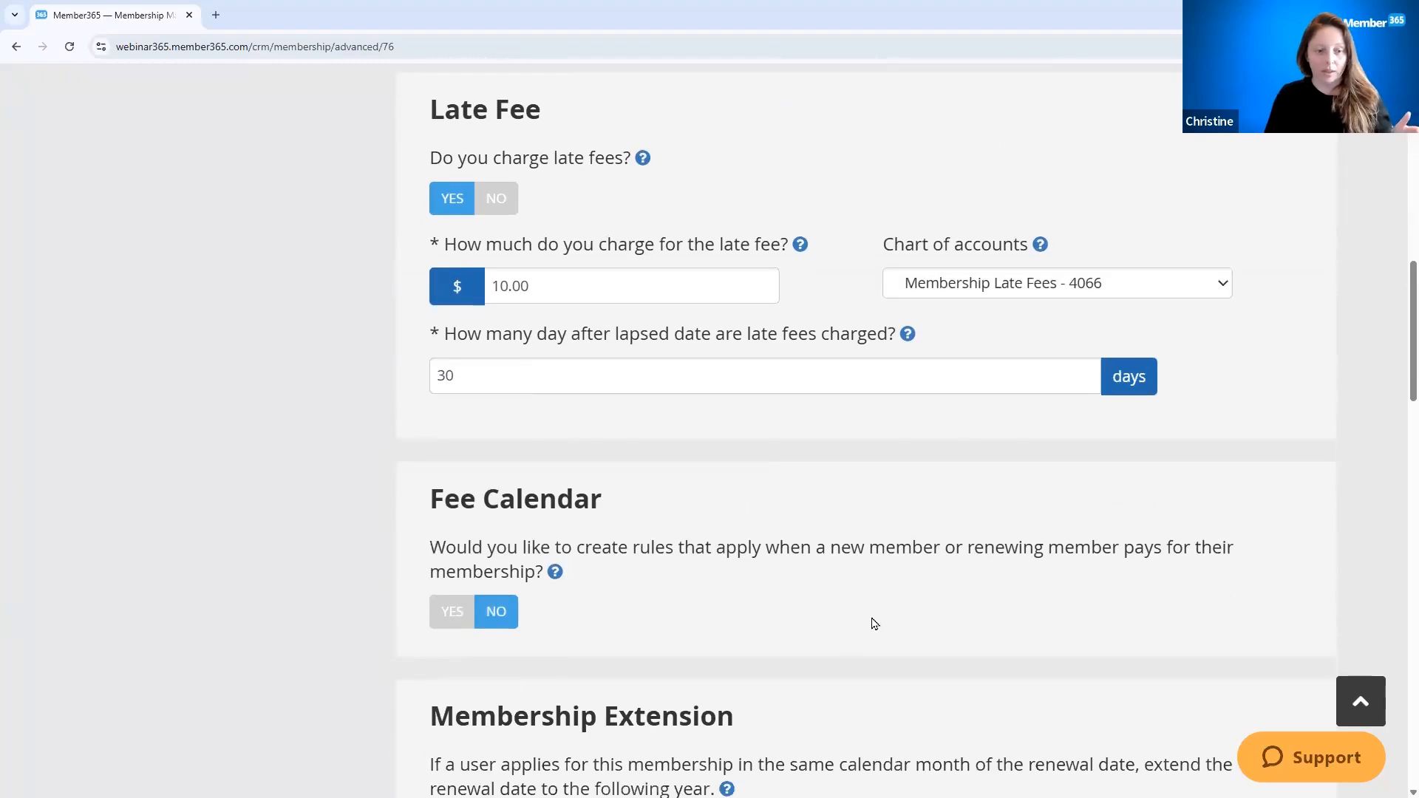
{"action": "scroll", "coordinate": [830, 609], "scroll_direction": "down", "scroll_amount": 4}
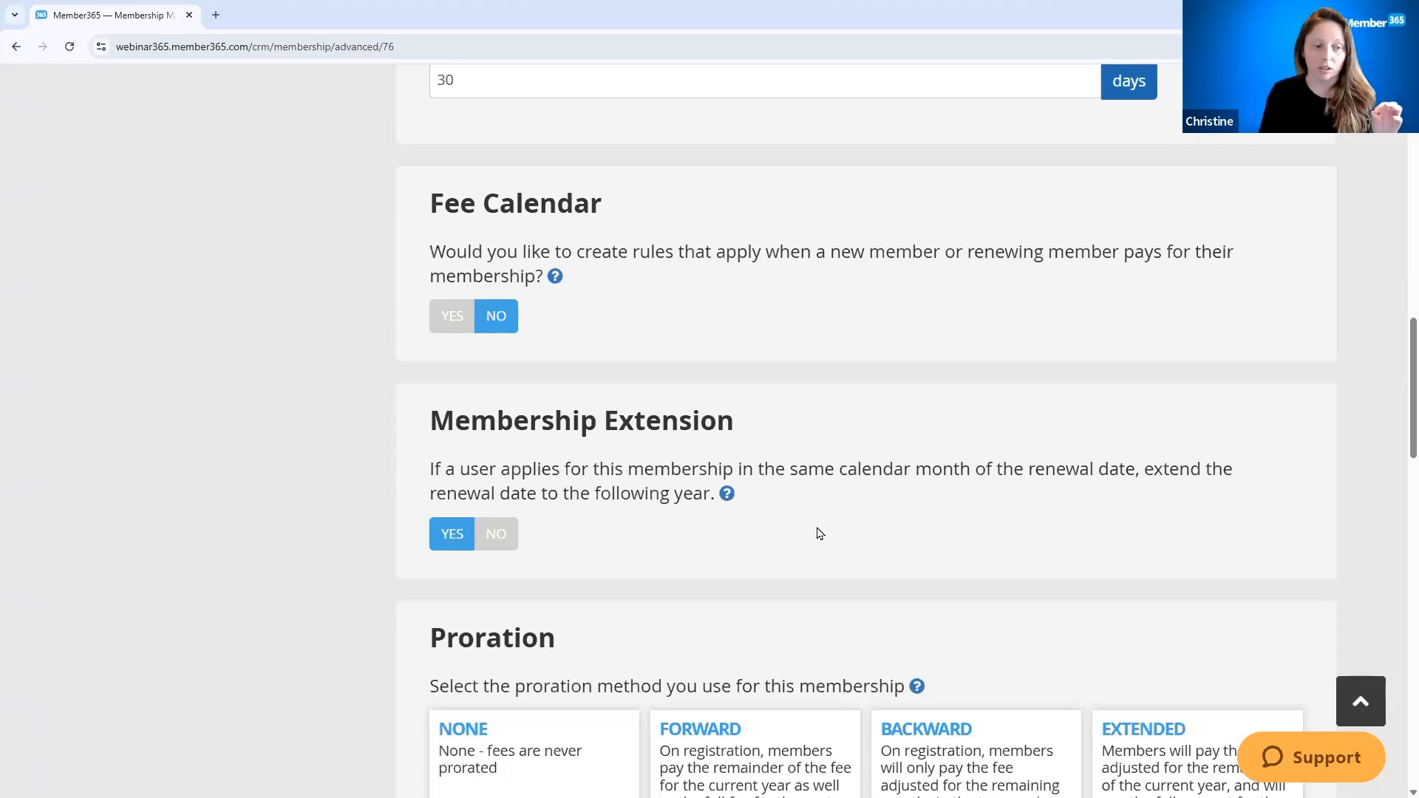
Try the Extended proration method and switch the proration back to None.
{"action": "scroll", "coordinate": [819, 533], "scroll_direction": "down", "scroll_amount": 4}
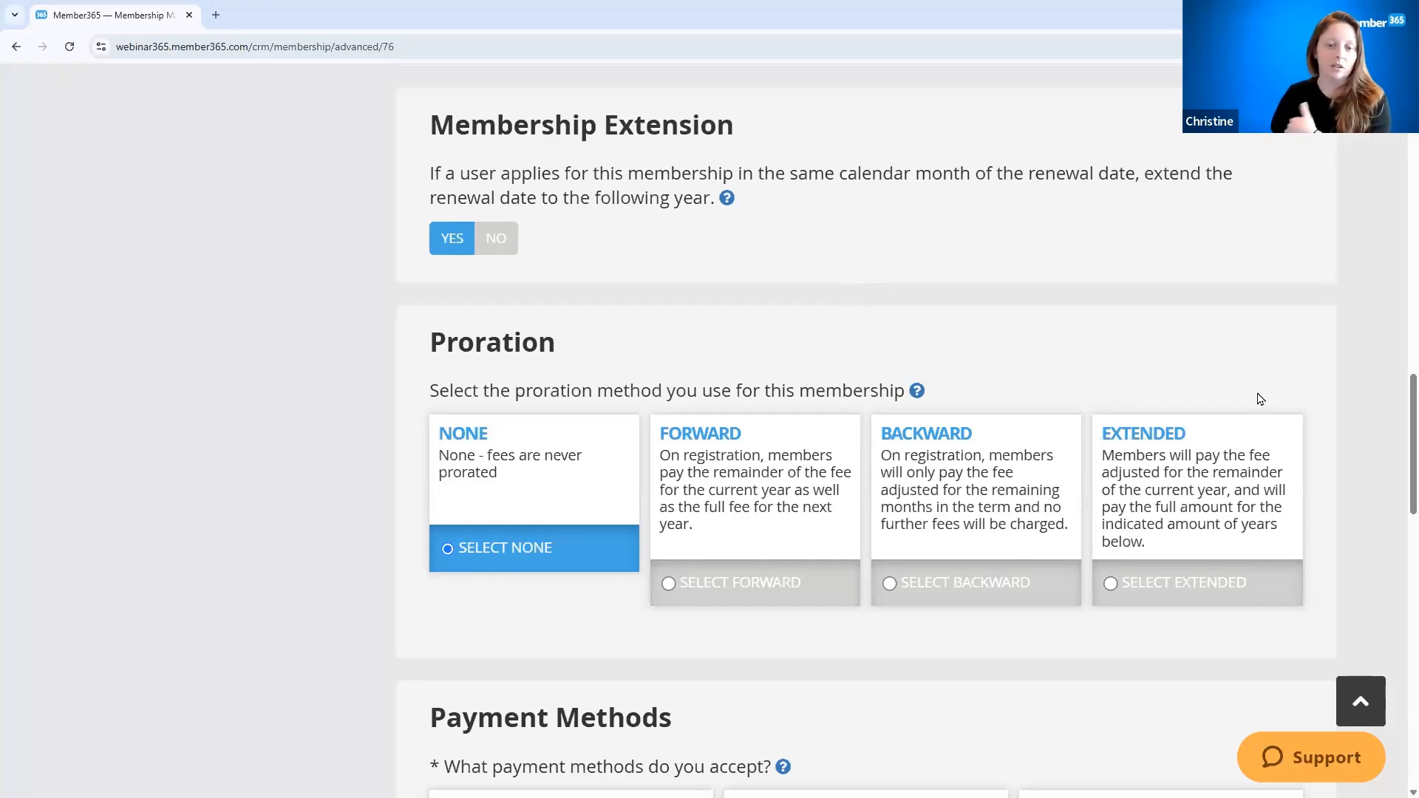
{"action": "left_click", "coordinate": [1110, 585]}
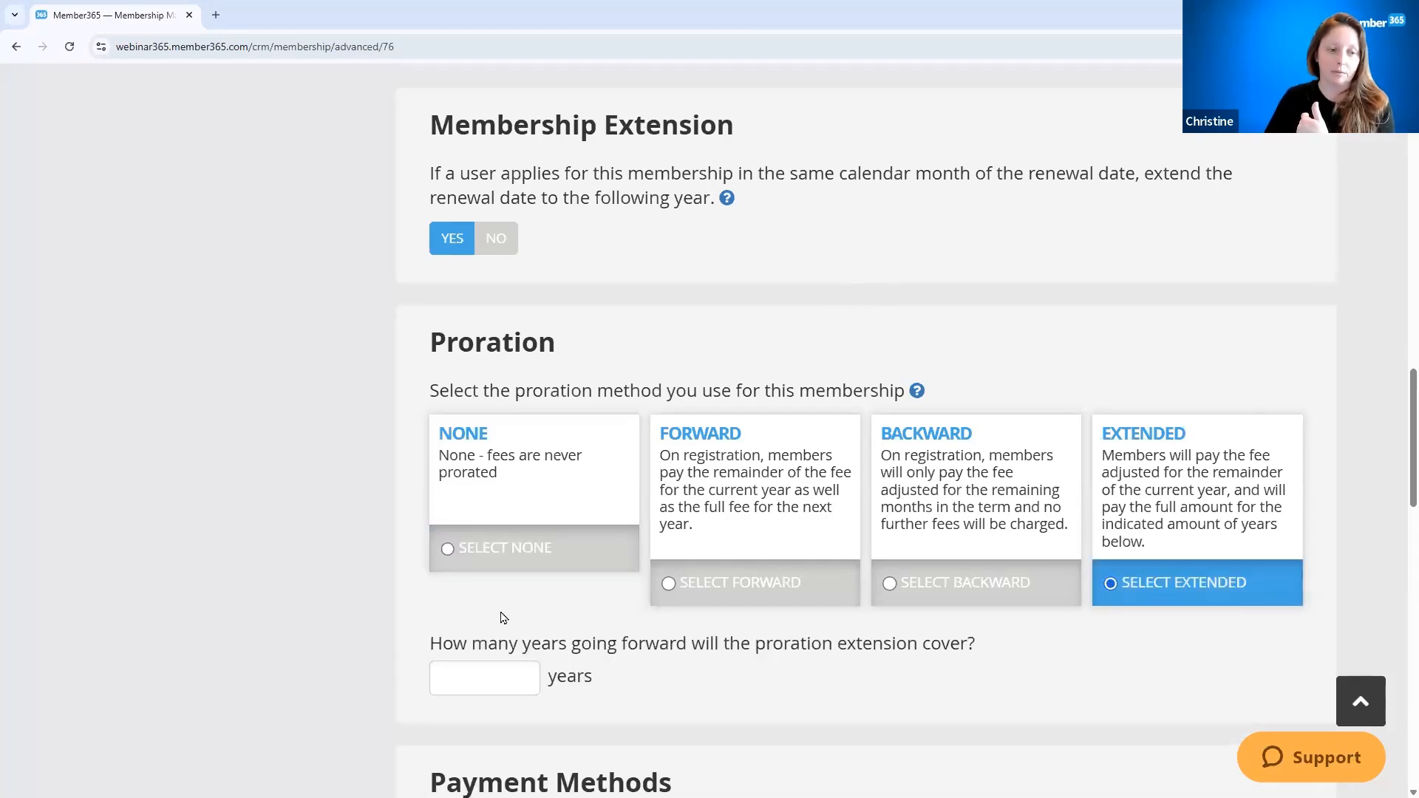
{"action": "left_click", "coordinate": [447, 548]}
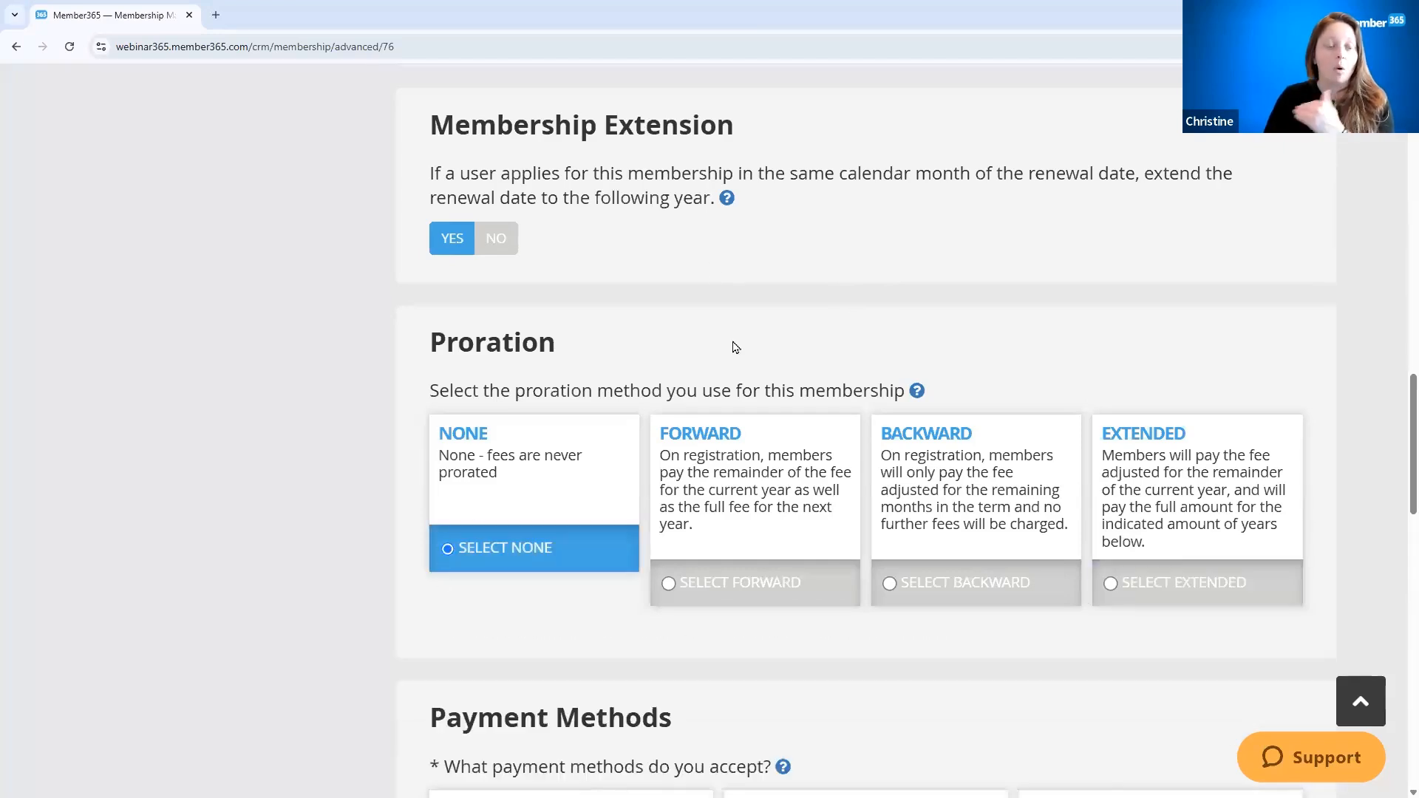
Enable the Fee Calendar and add a new-applicant December-to-December term collecting the full Membership fee and extending the Member to the end of the next term.
{"action": "scroll", "coordinate": [731, 343], "scroll_direction": "up", "scroll_amount": 2}
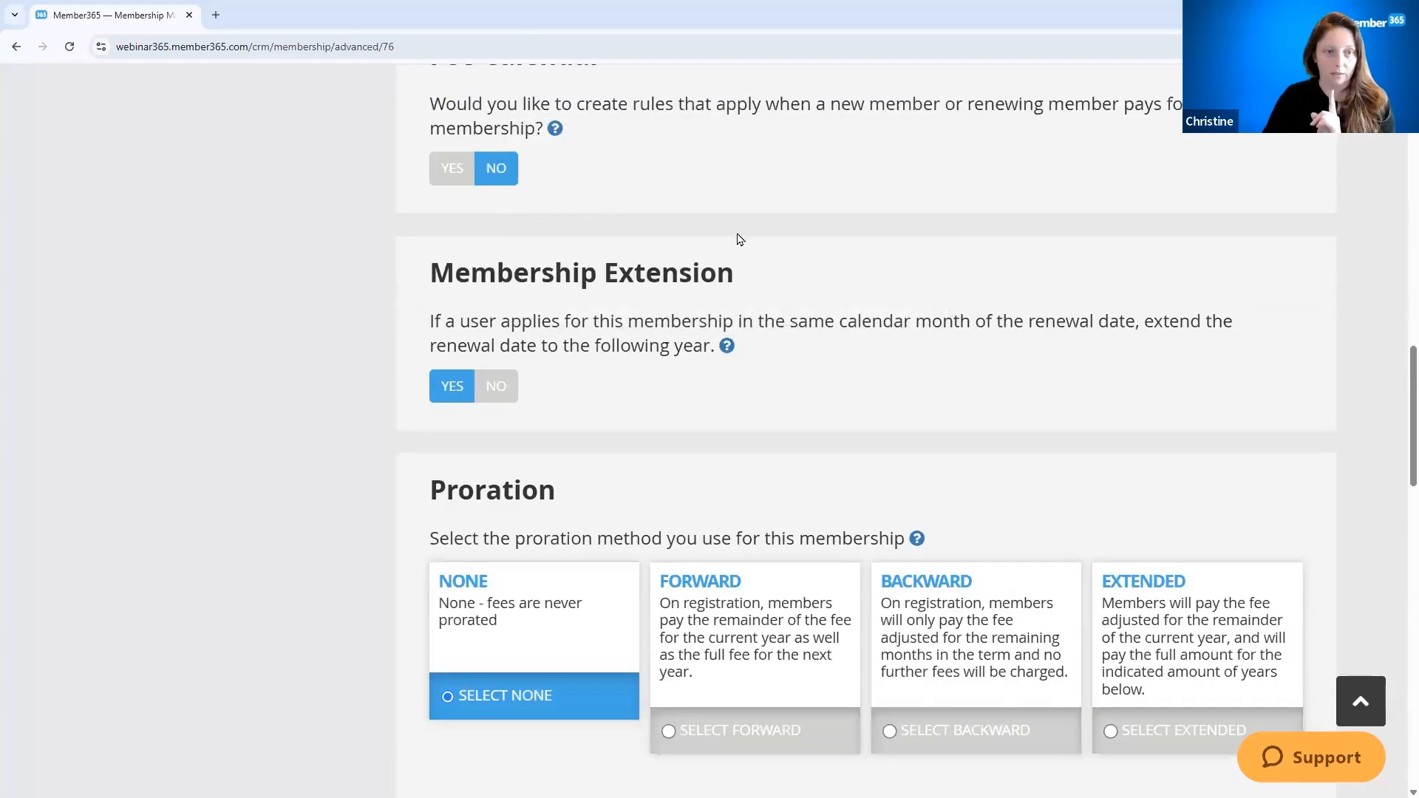
{"action": "scroll", "coordinate": [737, 240], "scroll_direction": "up", "scroll_amount": 2}
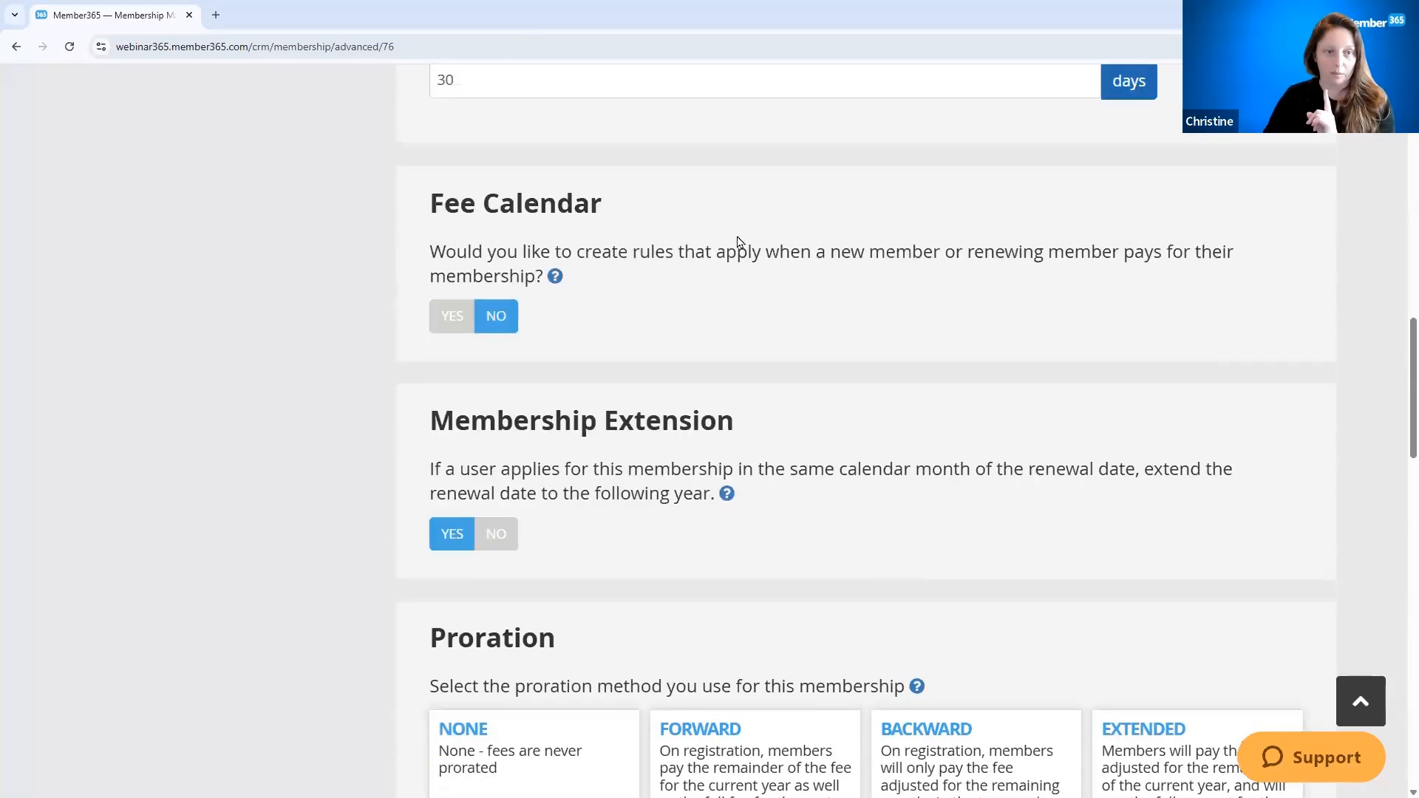
{"action": "left_click", "coordinate": [460, 331]}
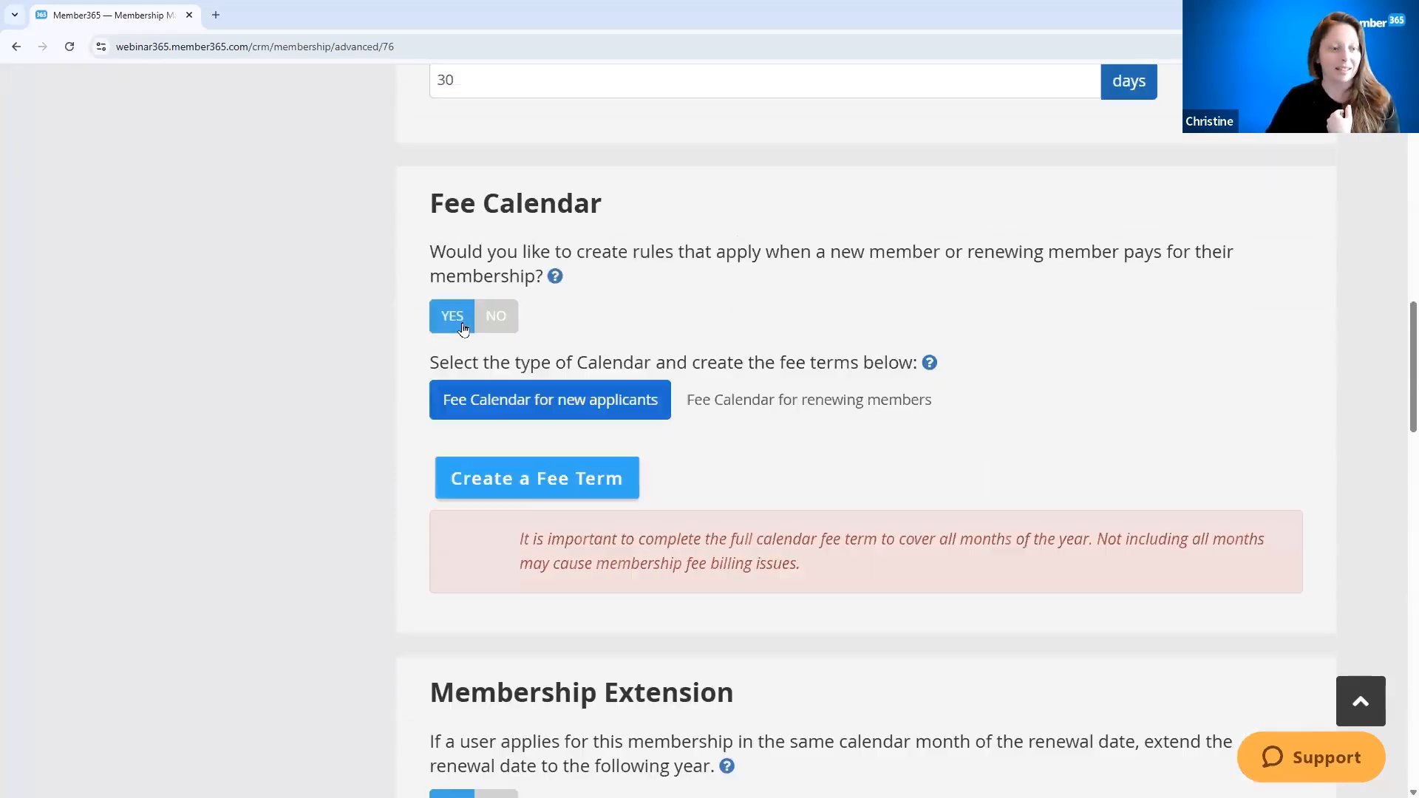
{"action": "left_click", "coordinate": [521, 485]}
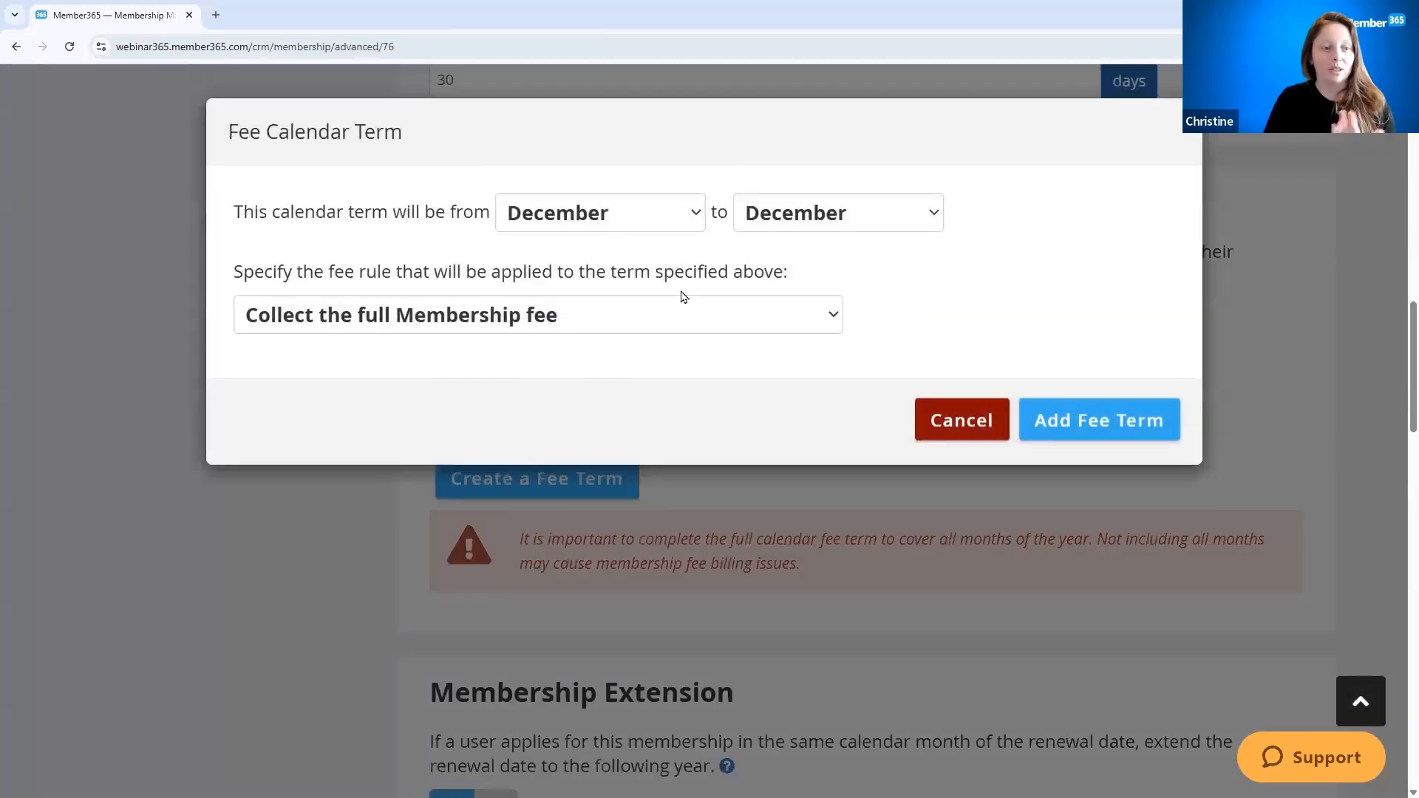
{"action": "left_click", "coordinate": [662, 447]}
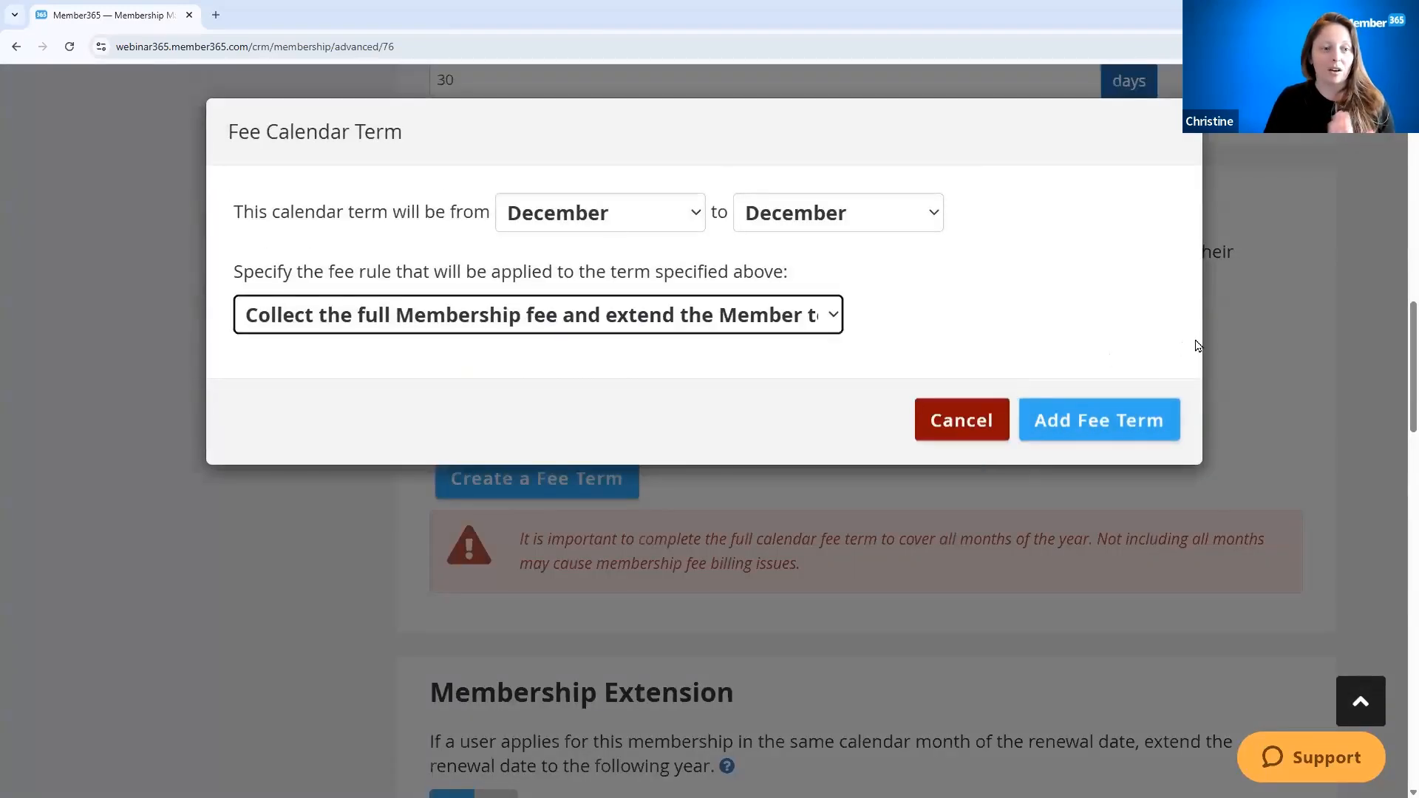
{"action": "left_click", "coordinate": [1072, 422]}
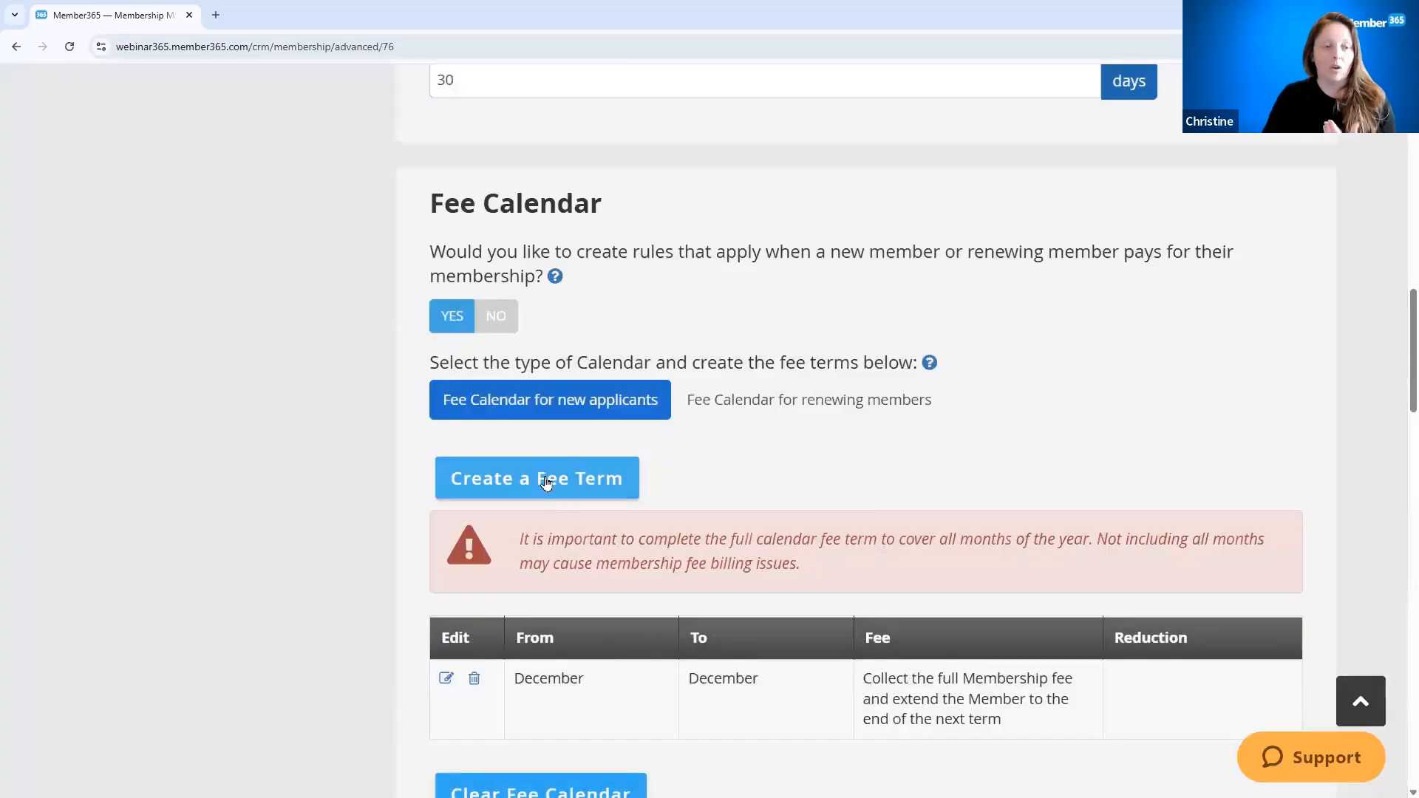
Add a new-applicant fee term from January to October that collects the full Membership fee.
{"action": "left_click", "coordinate": [546, 482]}
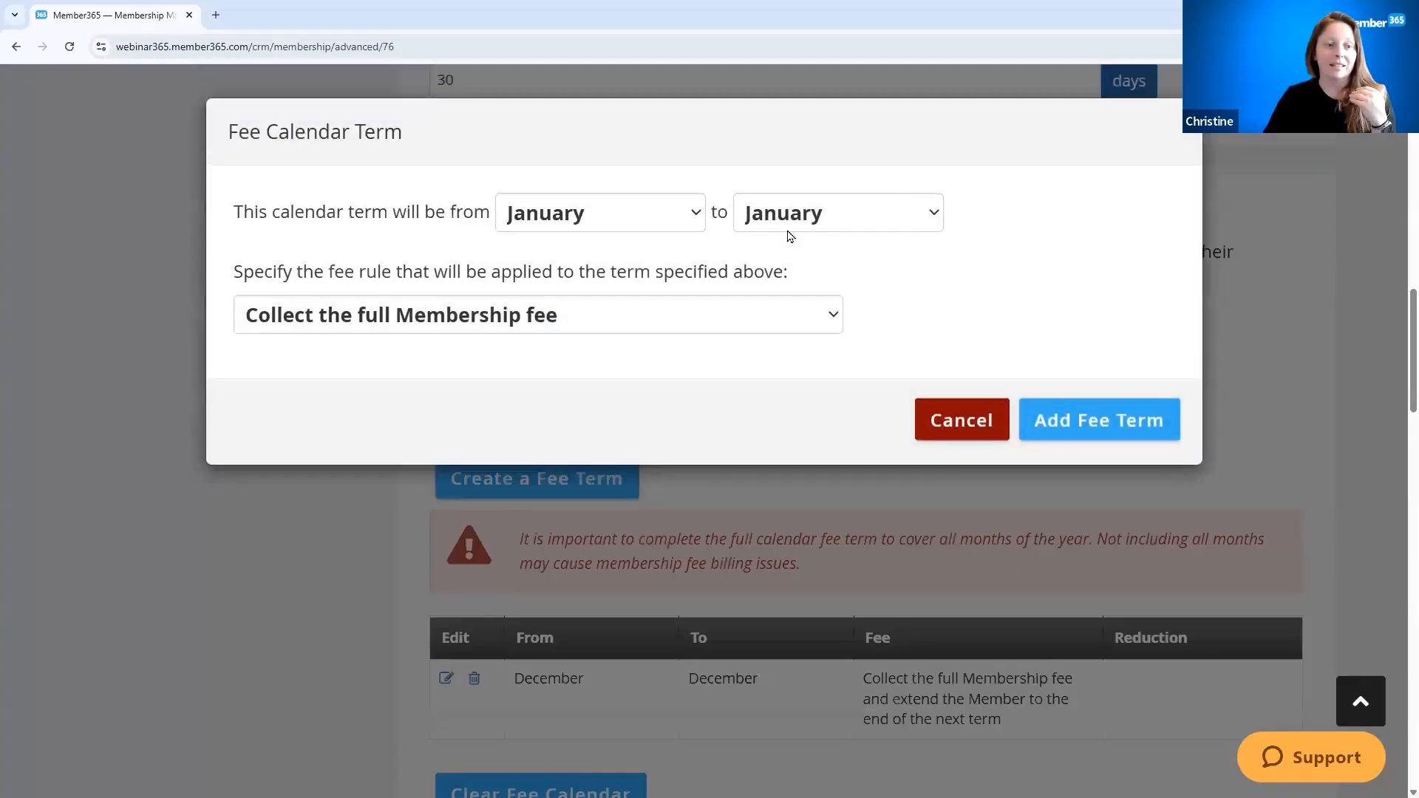
{"action": "left_click", "coordinate": [908, 217]}
{"action": "left_click", "coordinate": [880, 541]}
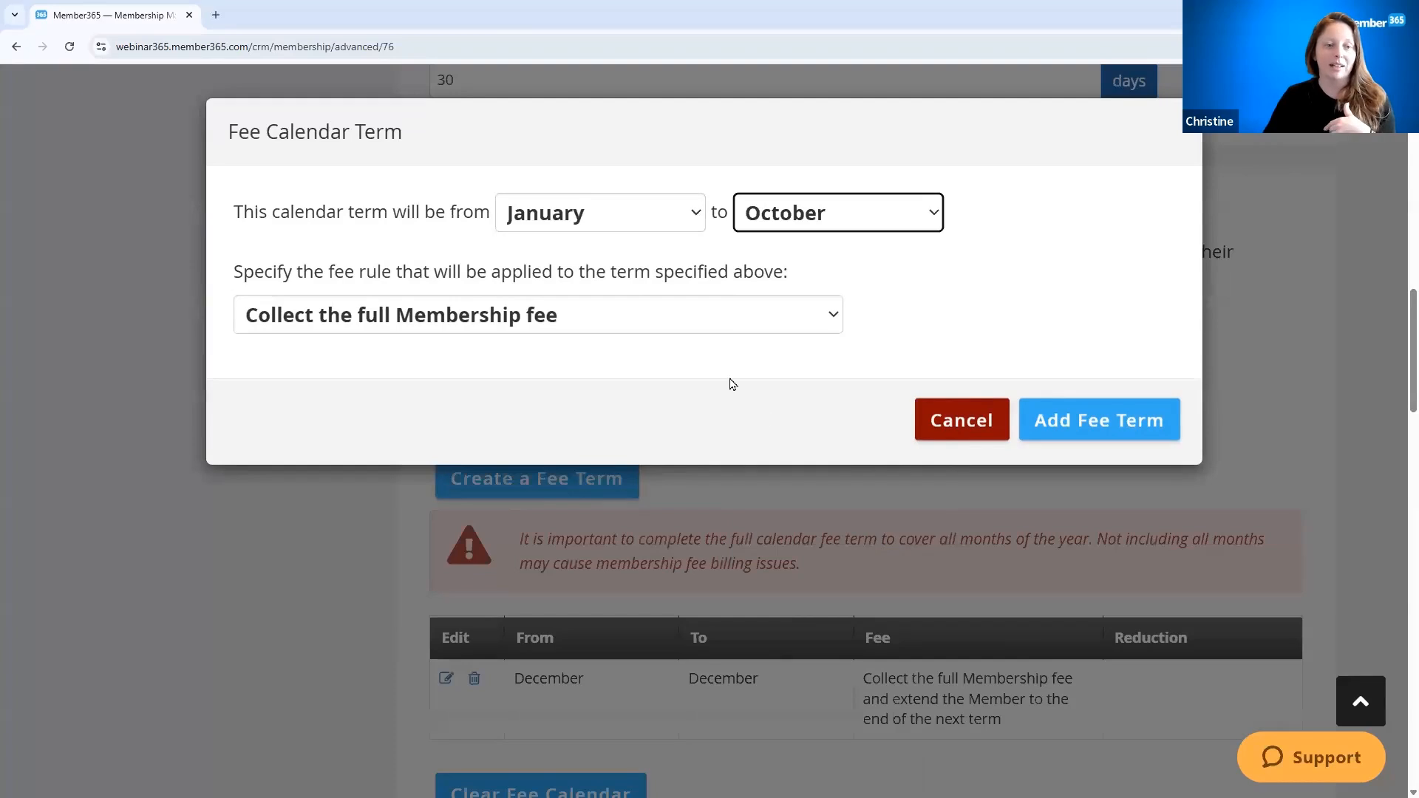
{"action": "left_click", "coordinate": [1071, 420]}
{"action": "scroll", "coordinate": [738, 436], "scroll_direction": "down", "scroll_amount": 2}
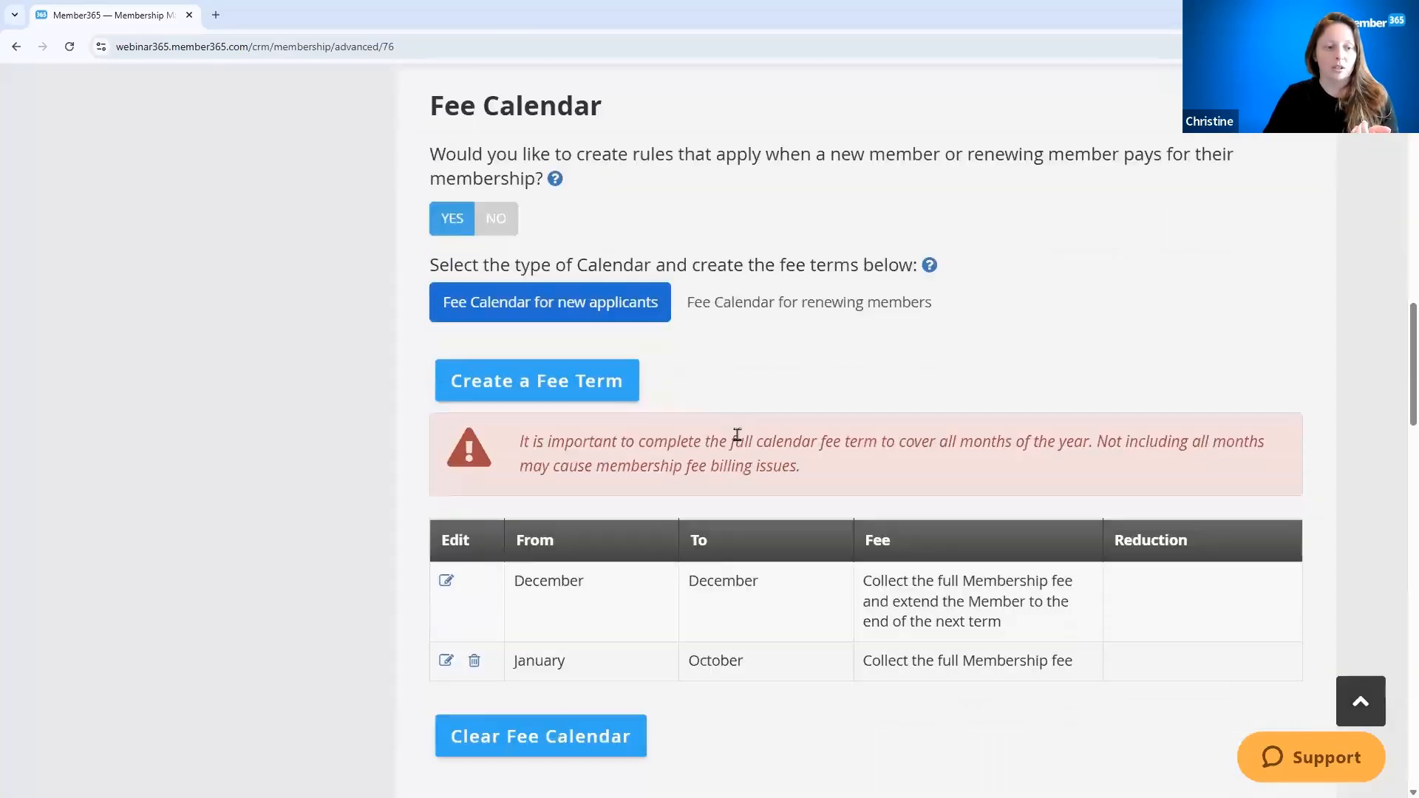
Add a November-to-November fee term that collects the full Membership fee and extends the Member to the end of the next term.
{"action": "left_click", "coordinate": [499, 337]}
{"action": "left_click", "coordinate": [605, 314]}
{"action": "left_click", "coordinate": [605, 447]}
{"action": "left_click", "coordinate": [1101, 420]}
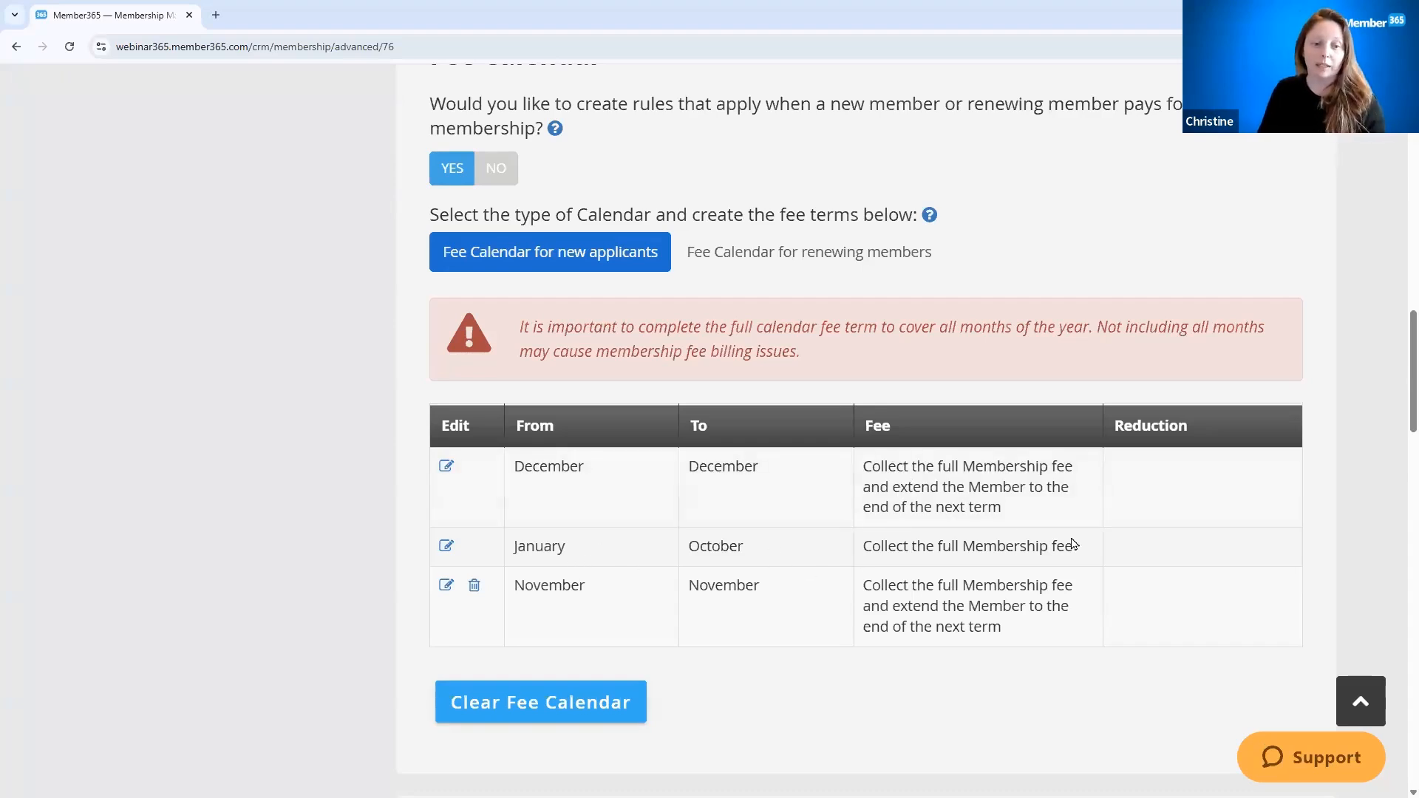
{"action": "scroll", "coordinate": [1073, 544], "scroll_direction": "down", "scroll_amount": 5}
{"action": "scroll", "coordinate": [1073, 544], "scroll_direction": "up", "scroll_amount": 4}
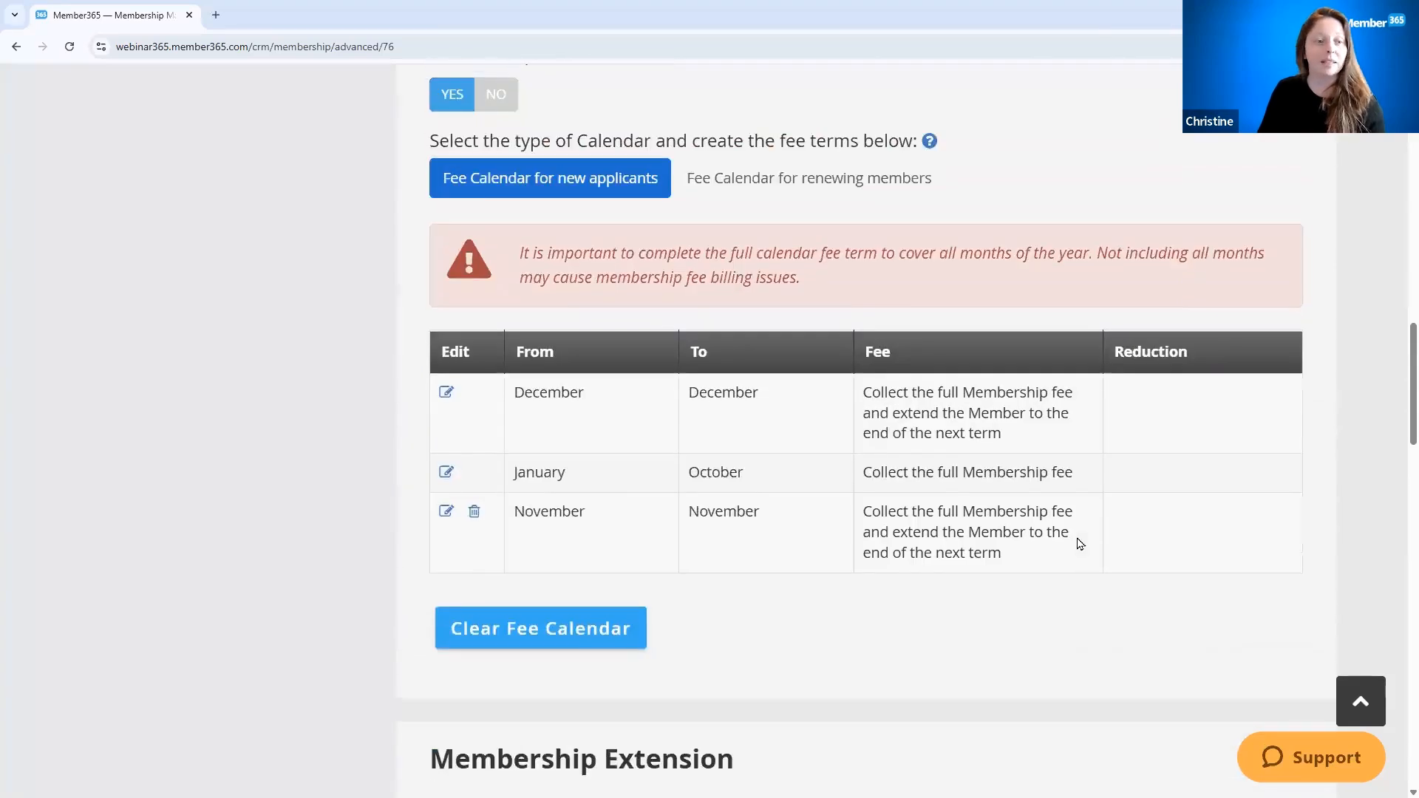
Check the fee rule options offered for the November fee term and cancel the edit.
{"action": "left_click", "coordinate": [534, 629]}
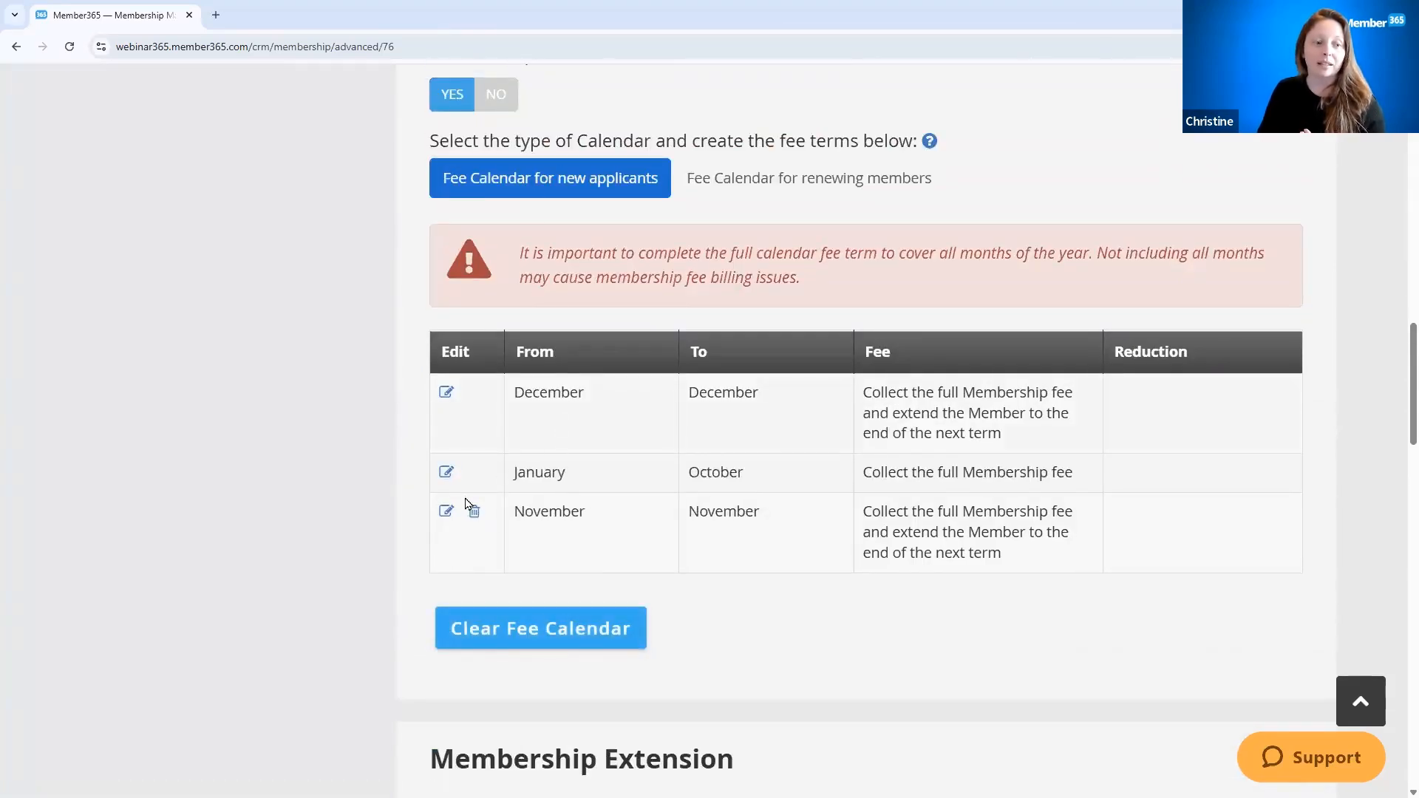
{"action": "left_click", "coordinate": [446, 513]}
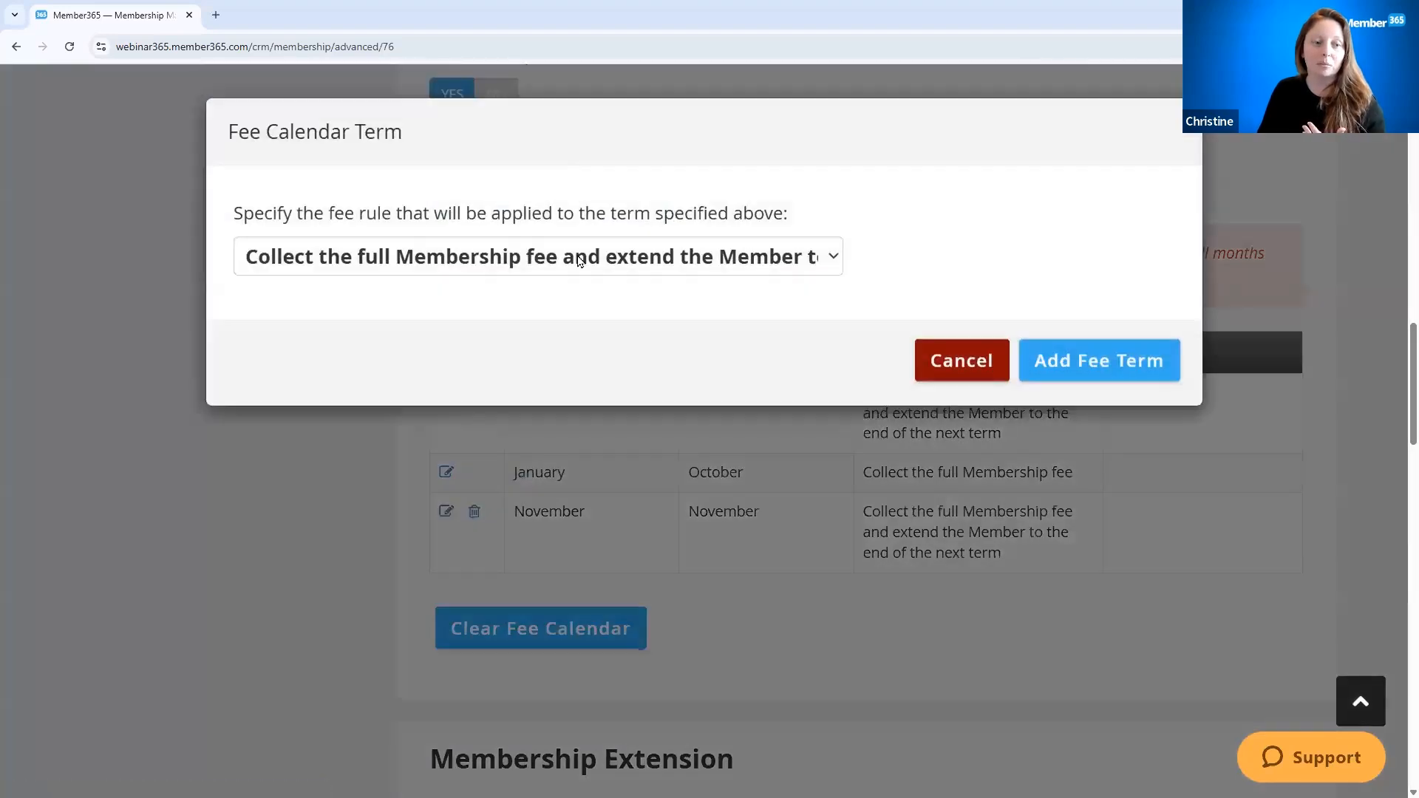
{"action": "left_click", "coordinate": [581, 260]}
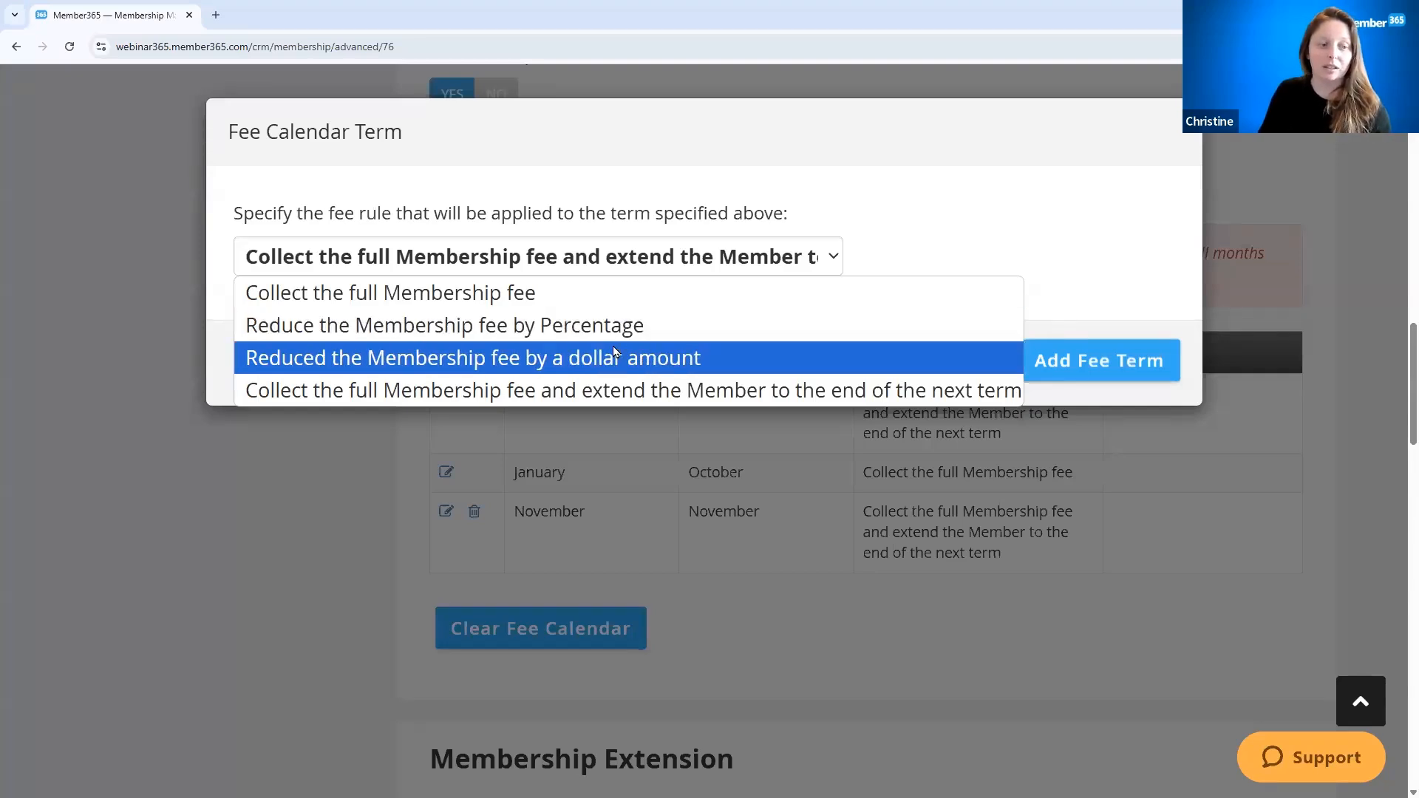
{"action": "left_click", "coordinate": [551, 390]}
{"action": "left_click", "coordinate": [953, 367]}
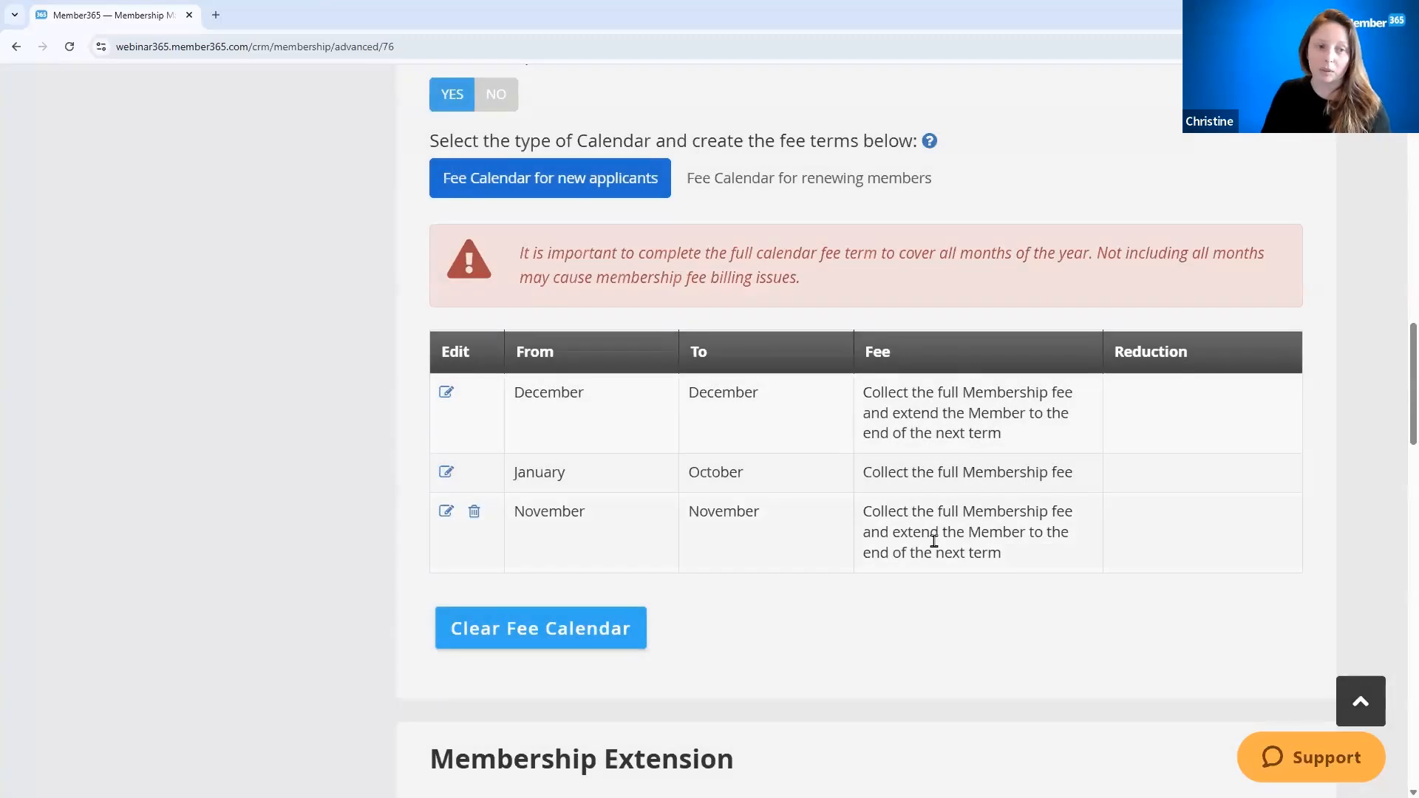
Review the Individual category's Membership Extension, Proration, Payment Methods and Automated Recurring Billing settings.
{"action": "scroll", "coordinate": [942, 620], "scroll_direction": "down", "scroll_amount": 10}
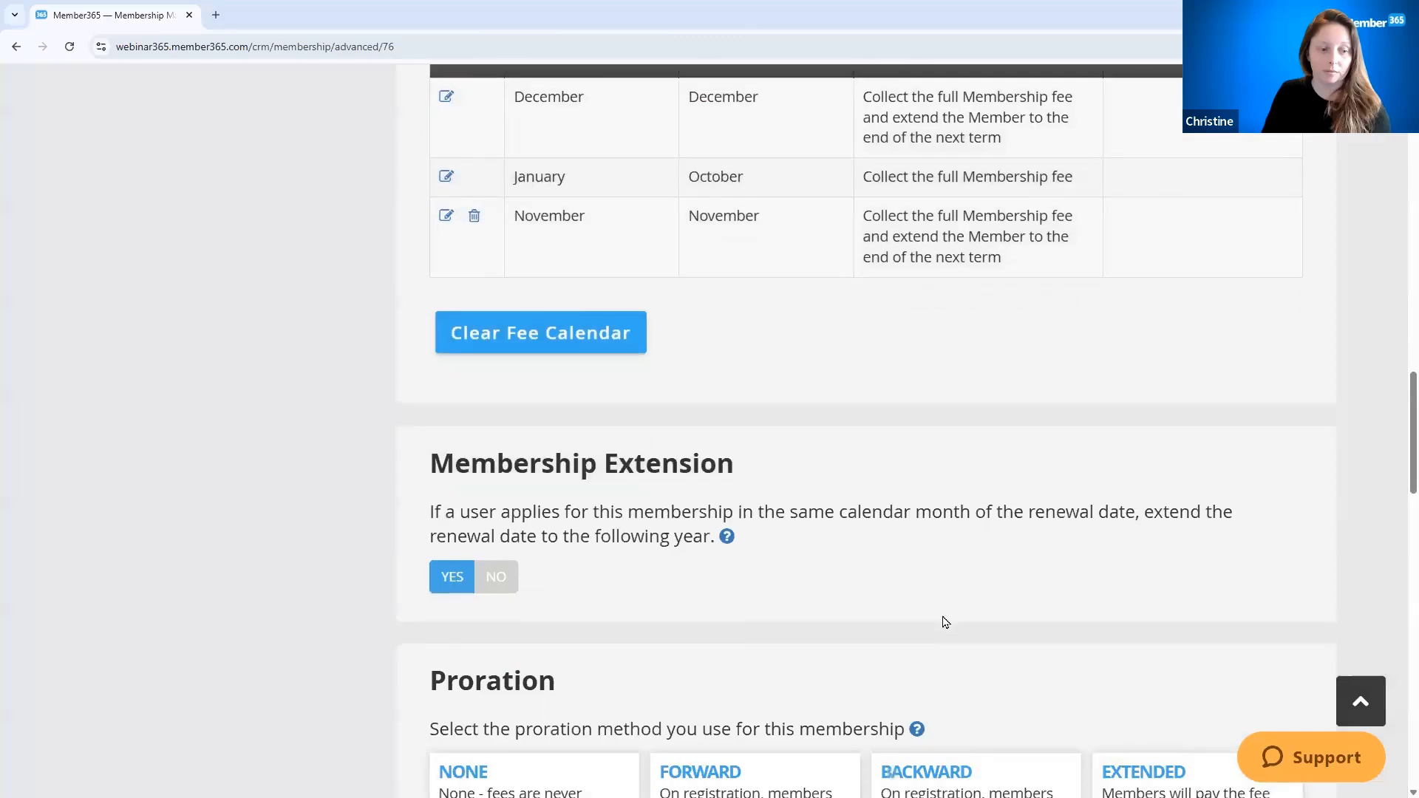
{"action": "scroll", "coordinate": [942, 621], "scroll_direction": "down", "scroll_amount": 5}
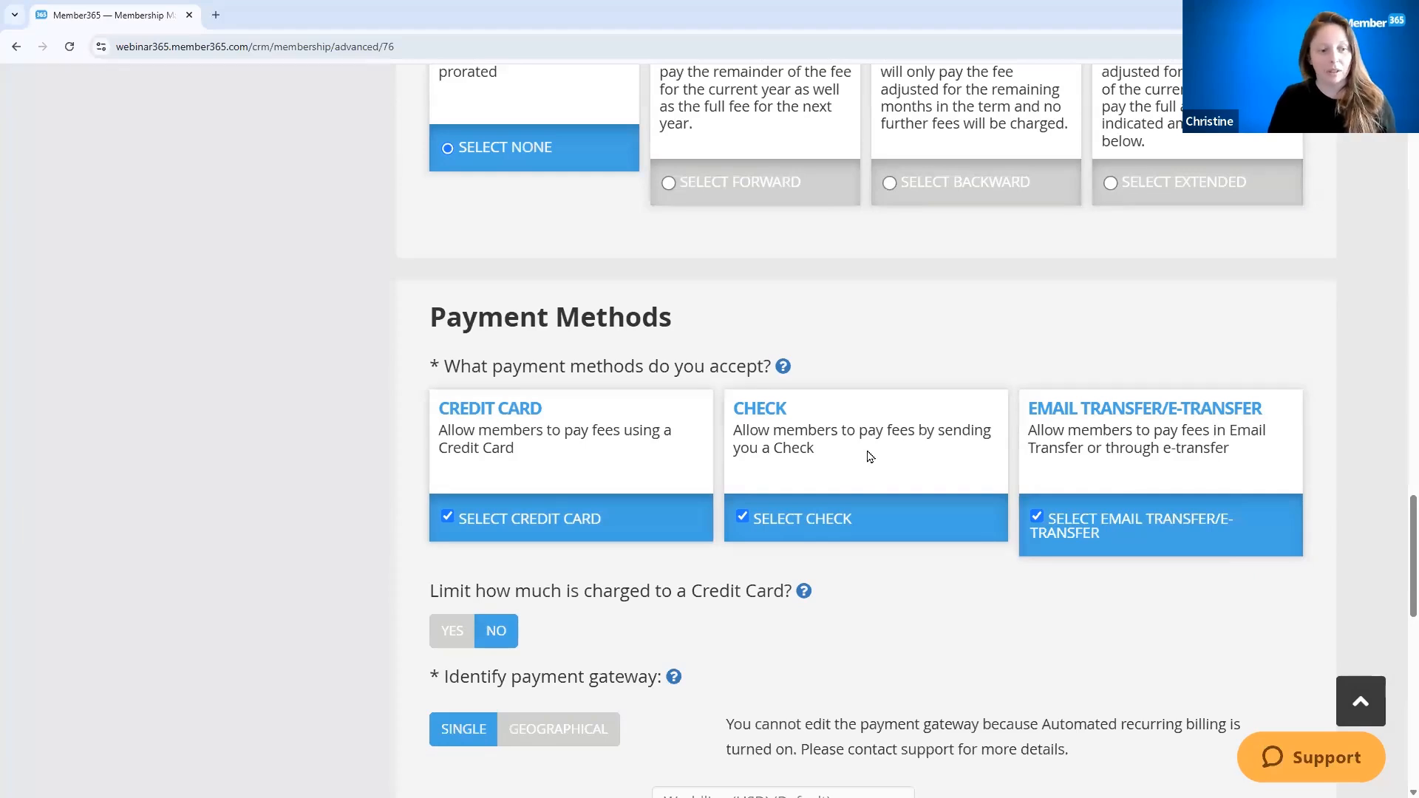
{"action": "scroll", "coordinate": [946, 637], "scroll_direction": "down", "scroll_amount": 4}
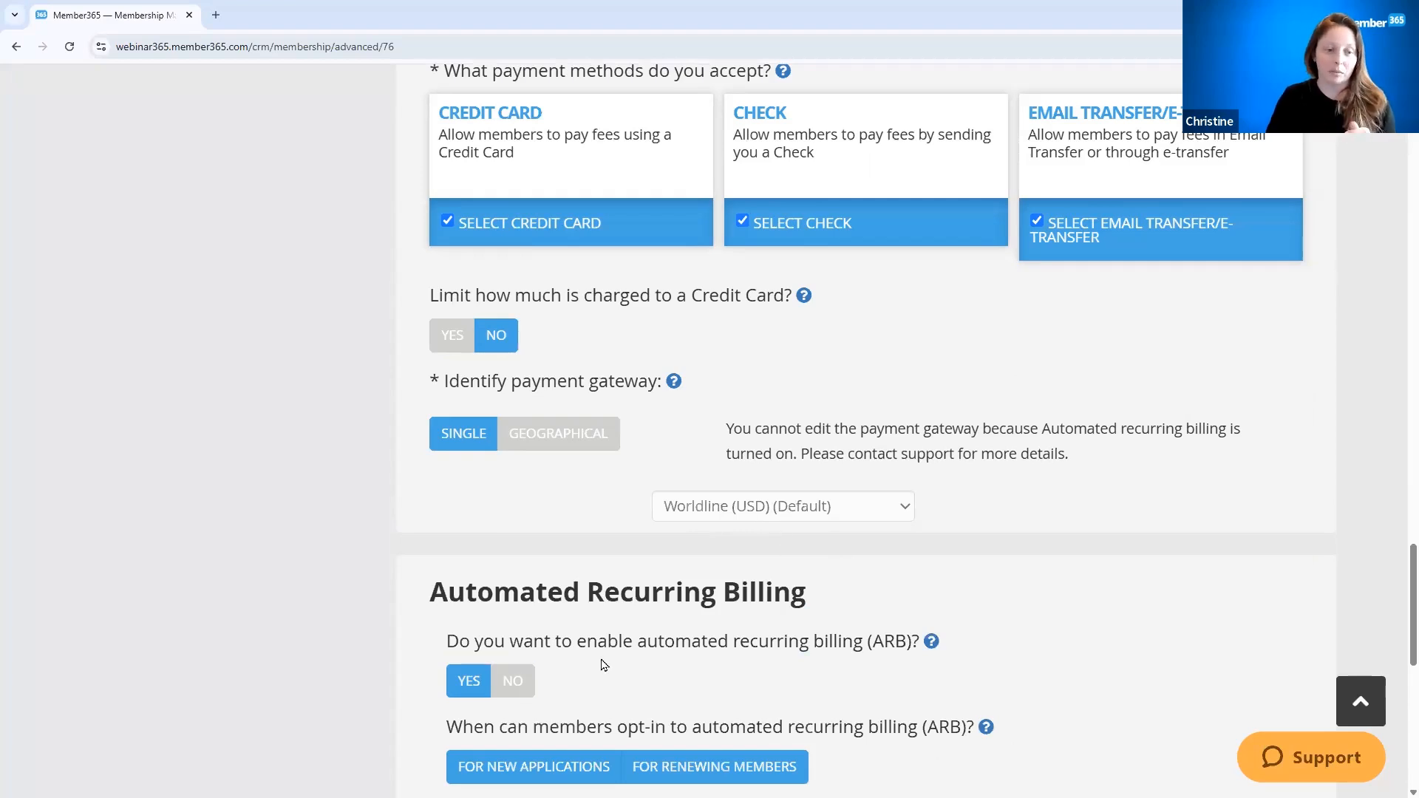
{"action": "scroll", "coordinate": [603, 663], "scroll_direction": "down", "scroll_amount": 2}
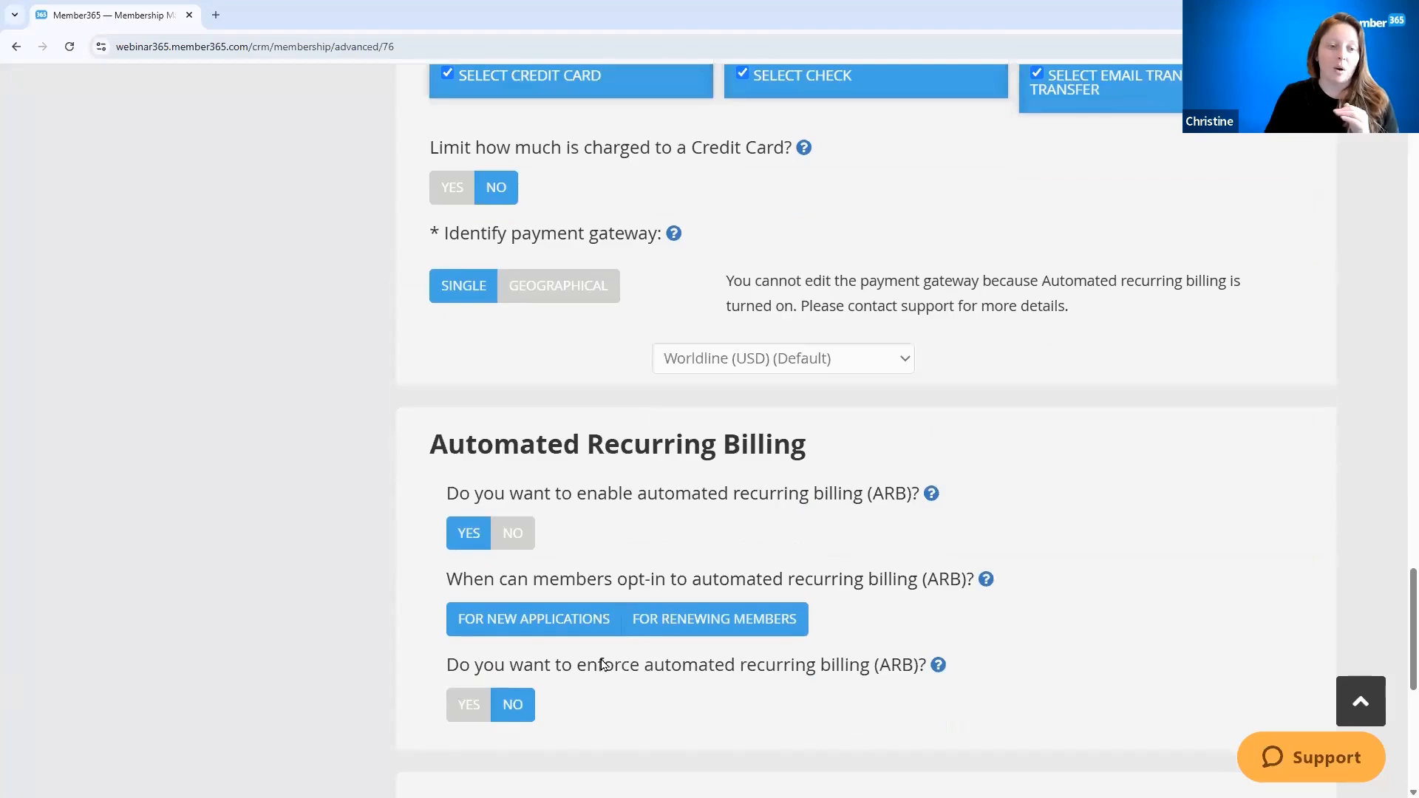
{"action": "scroll", "coordinate": [603, 663], "scroll_direction": "up", "scroll_amount": 2}
{"action": "scroll", "coordinate": [603, 664], "scroll_direction": "down", "scroll_amount": 2}
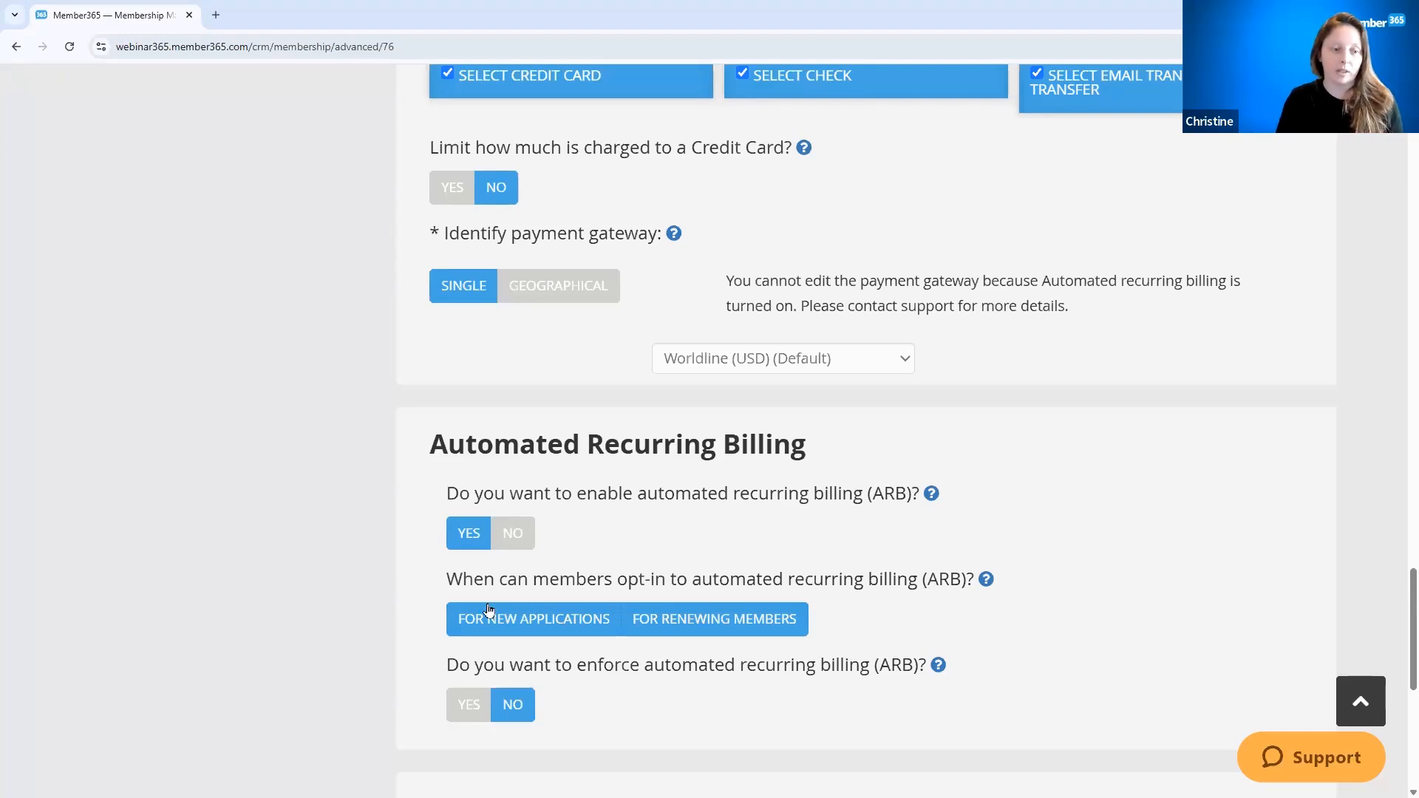
{"action": "left_click", "coordinate": [474, 625]}
{"action": "left_click", "coordinate": [536, 618]}
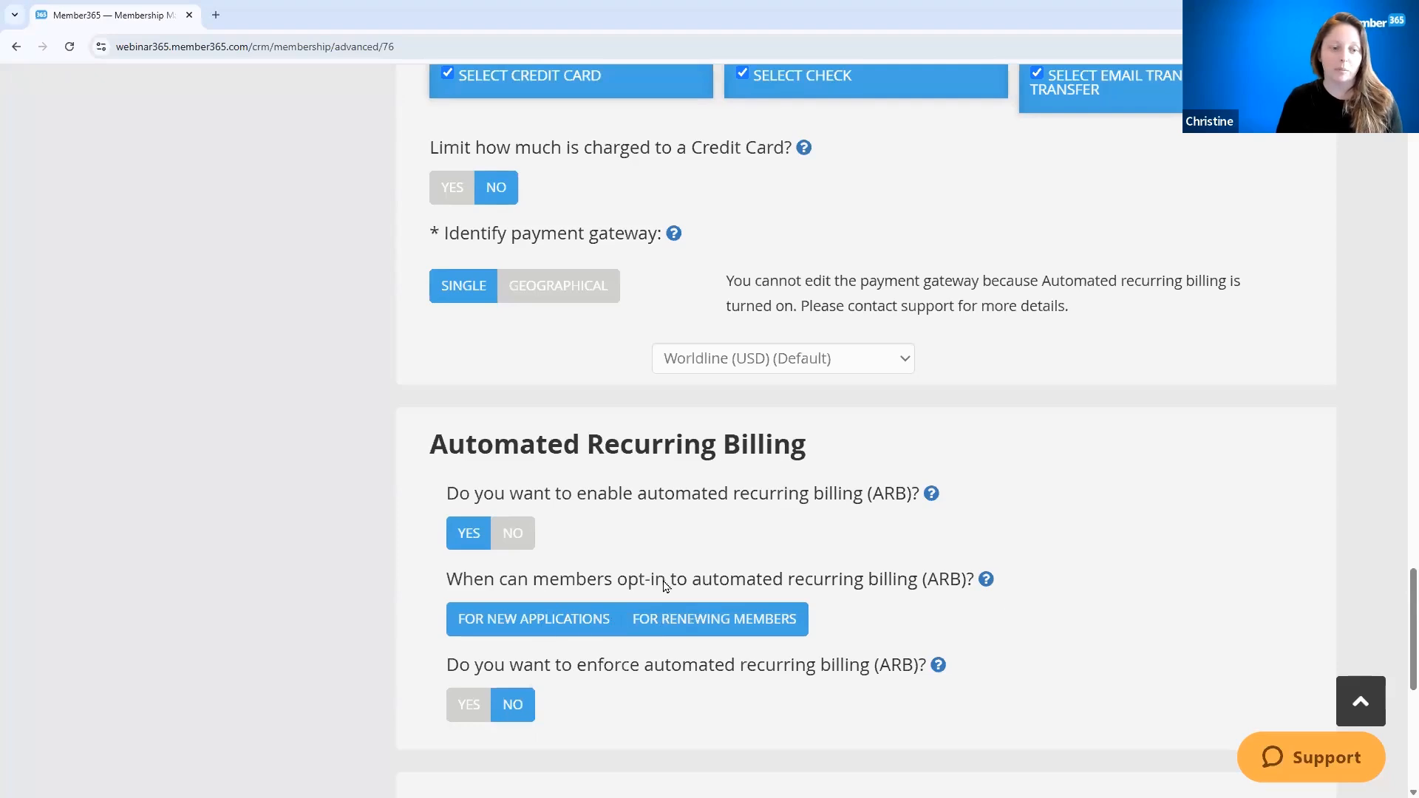
{"action": "left_click_drag", "start_coordinate": [436, 673], "coordinate": [948, 675]}
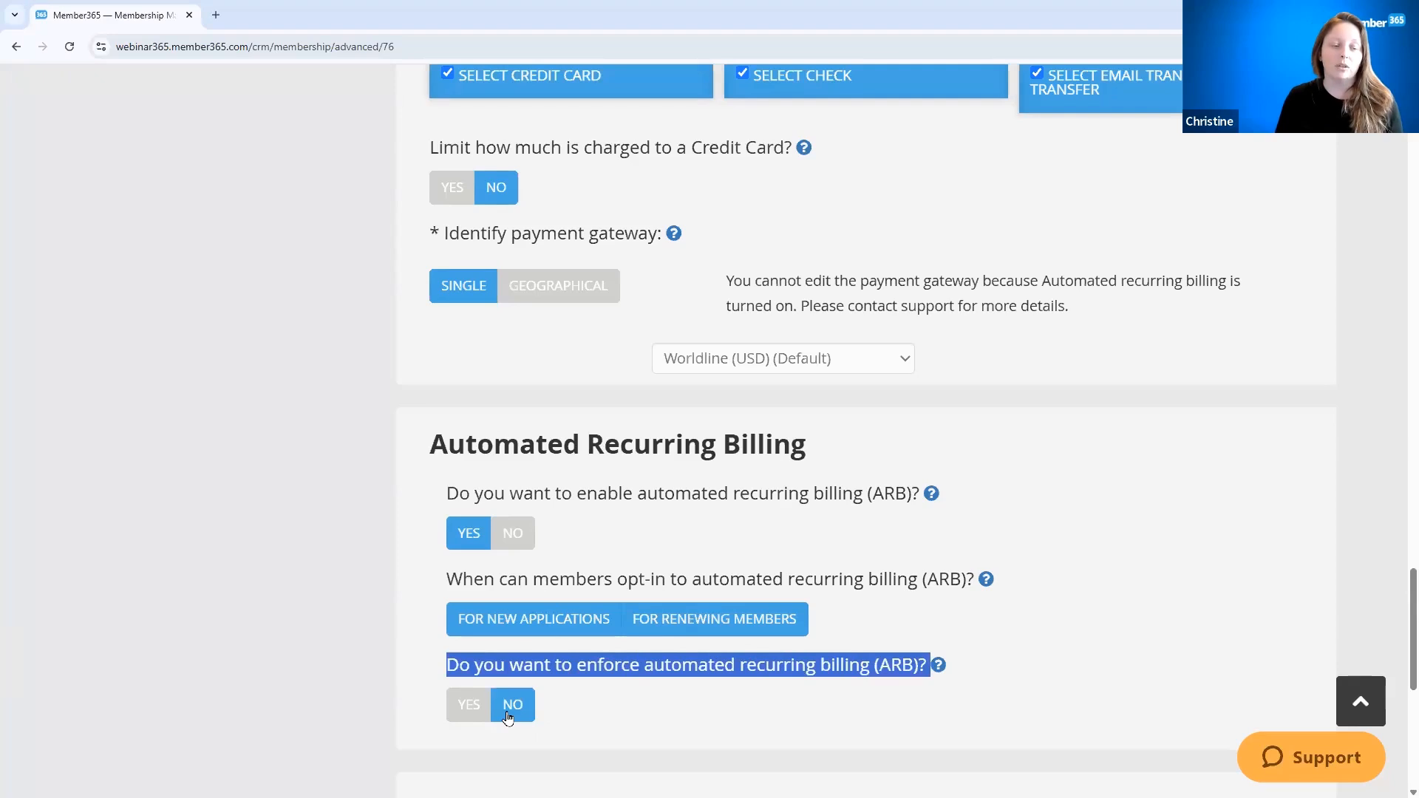
{"action": "left_click", "coordinate": [605, 724]}
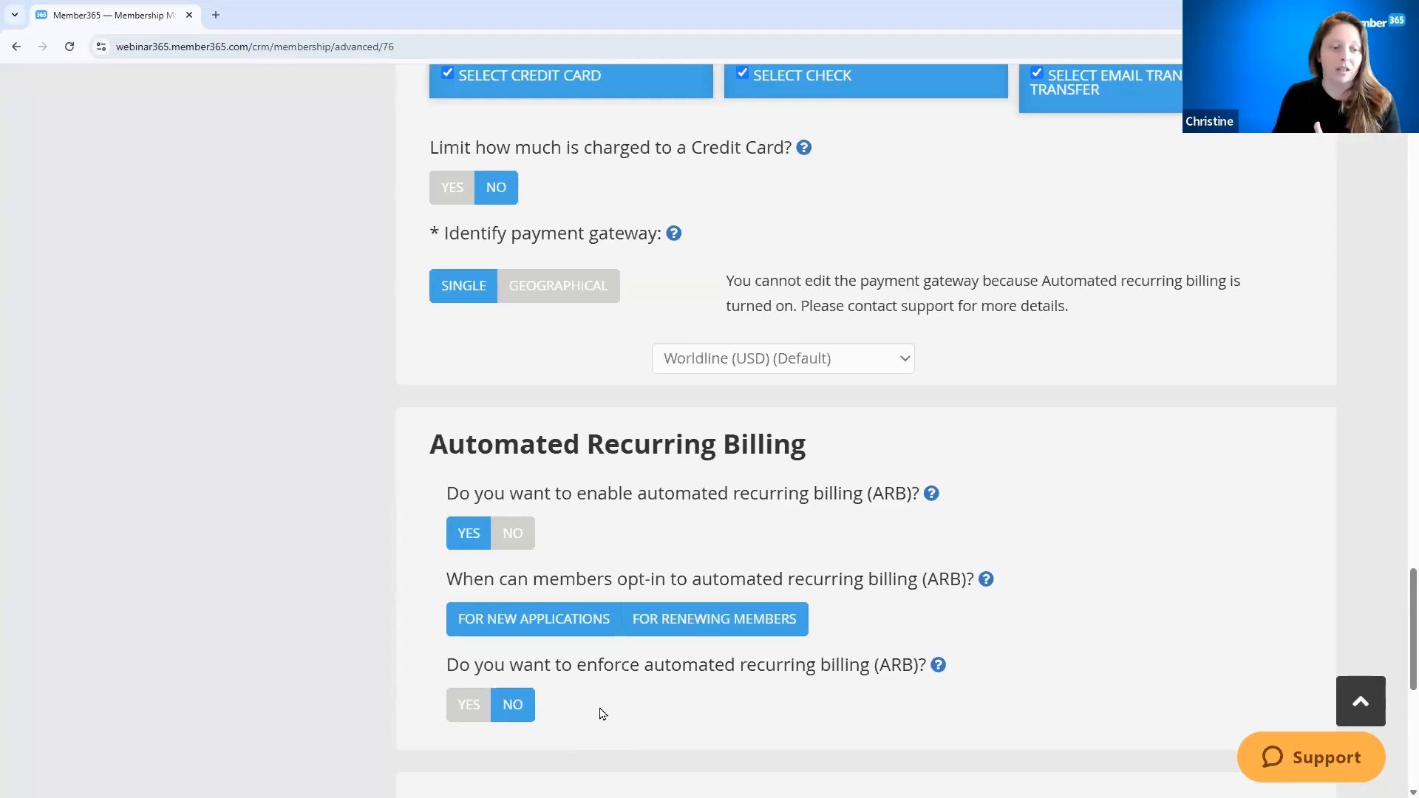
Try enforcing automated recurring billing and switch the enforcement back to No.
{"action": "left_click", "coordinate": [468, 705]}
{"action": "scroll", "coordinate": [608, 676], "scroll_direction": "down", "scroll_amount": 2}
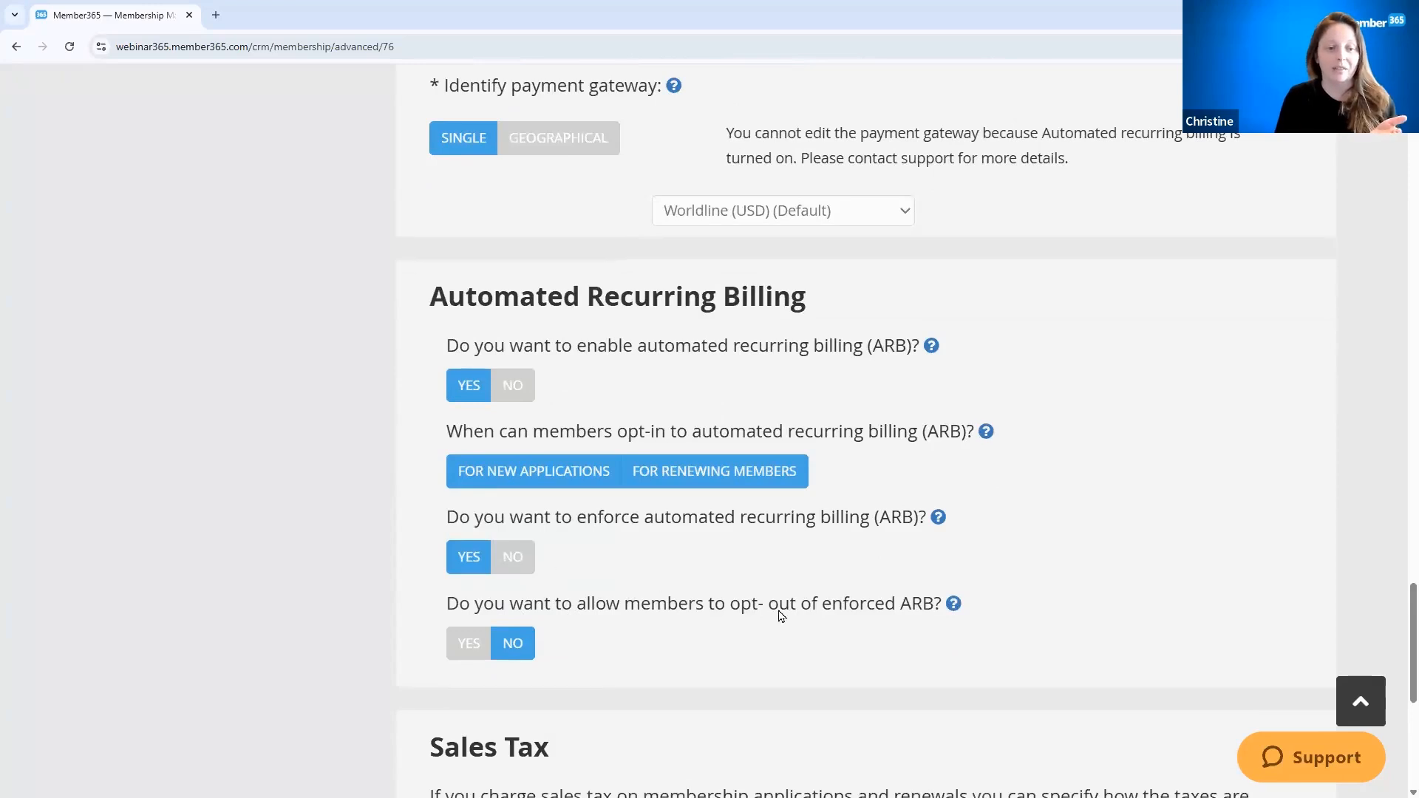
{"action": "left_click", "coordinate": [509, 566]}
{"action": "scroll", "coordinate": [722, 576], "scroll_direction": "down", "scroll_amount": 3}
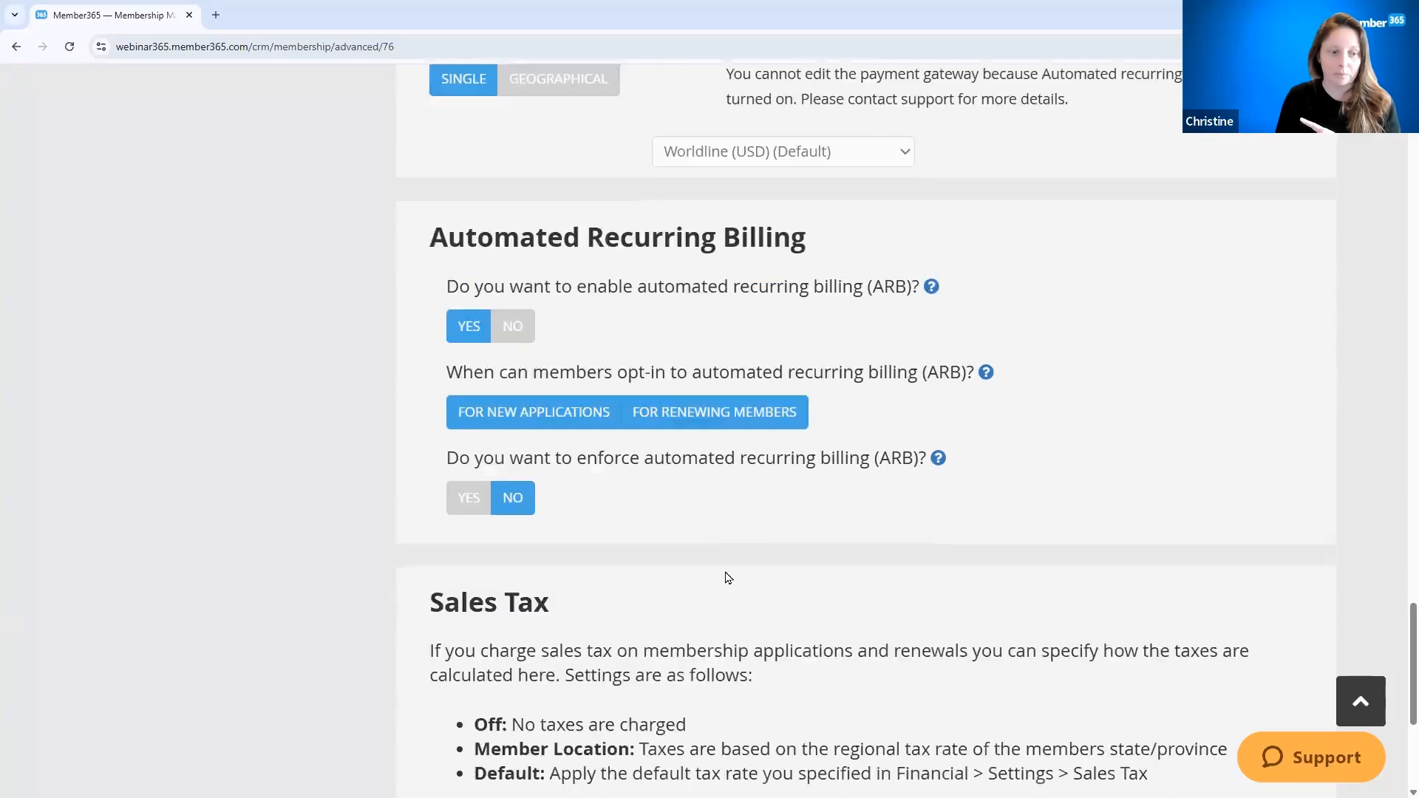
Set the Canada sales tax setting to Off and save the membership.
{"action": "scroll", "coordinate": [725, 578], "scroll_direction": "down", "scroll_amount": 2}
{"action": "left_click", "coordinate": [757, 517]}
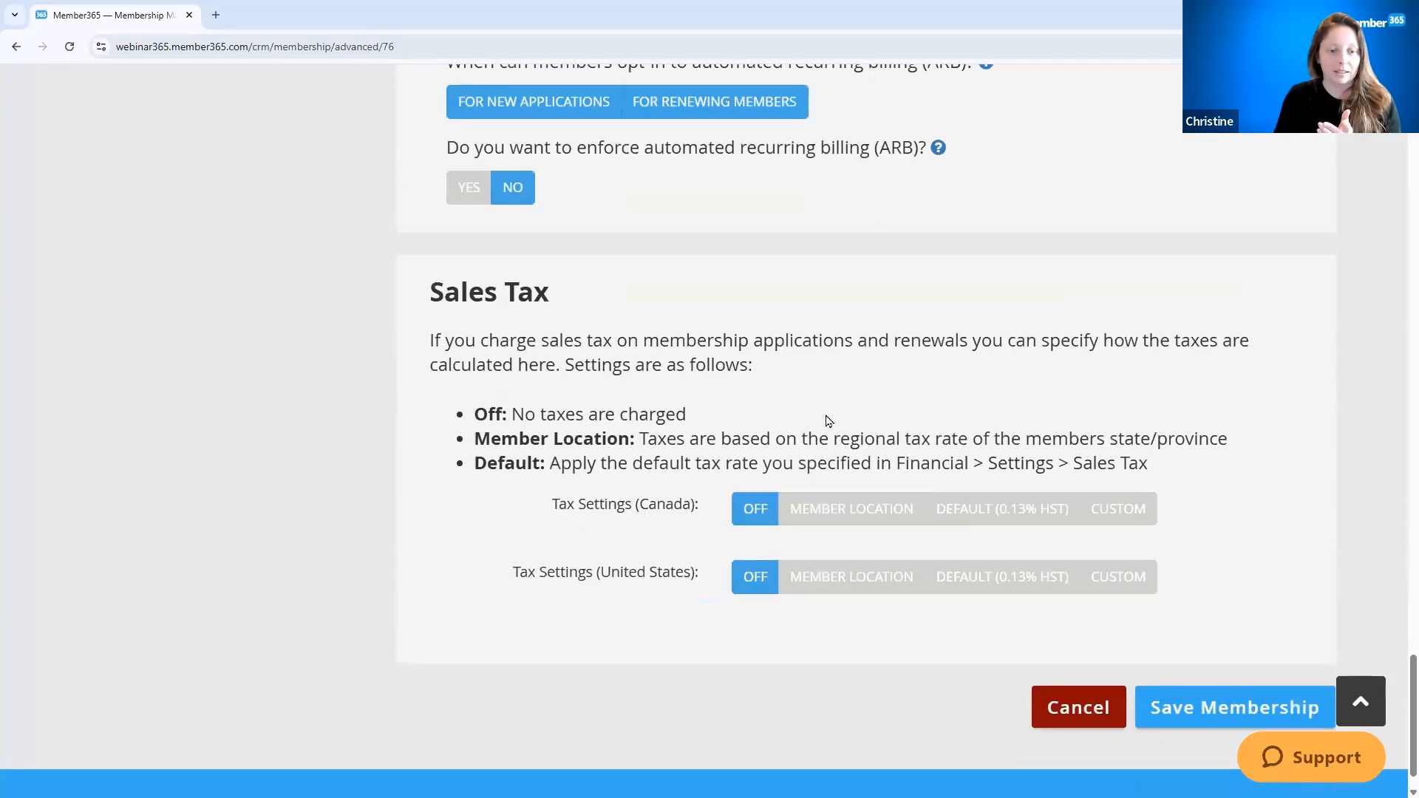
{"action": "left_click", "coordinate": [1188, 714]}
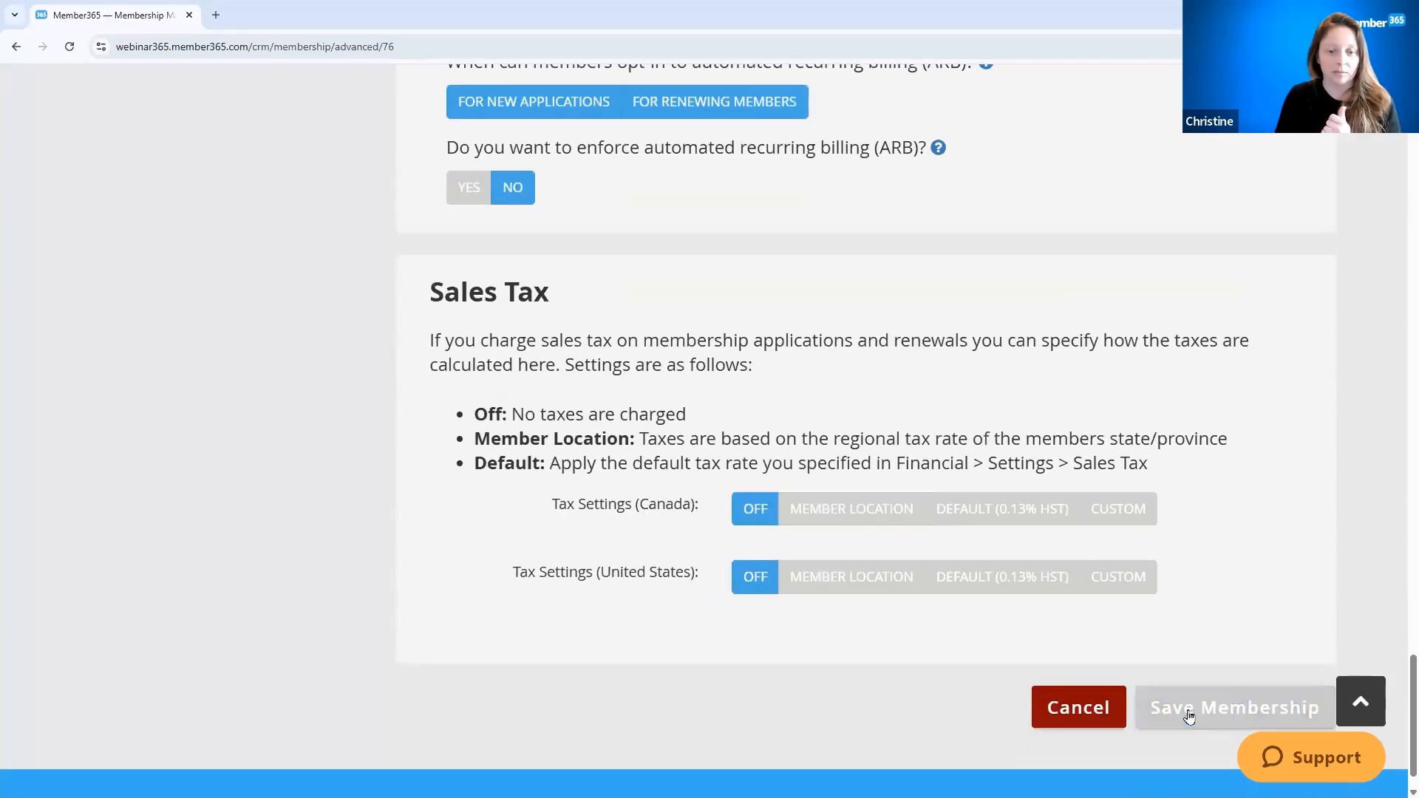
Open the Individual category's Application Form settings and review which default contact fields are displayed or mandatory.
{"action": "scroll", "coordinate": [752, 555], "scroll_direction": "up", "scroll_amount": 20}
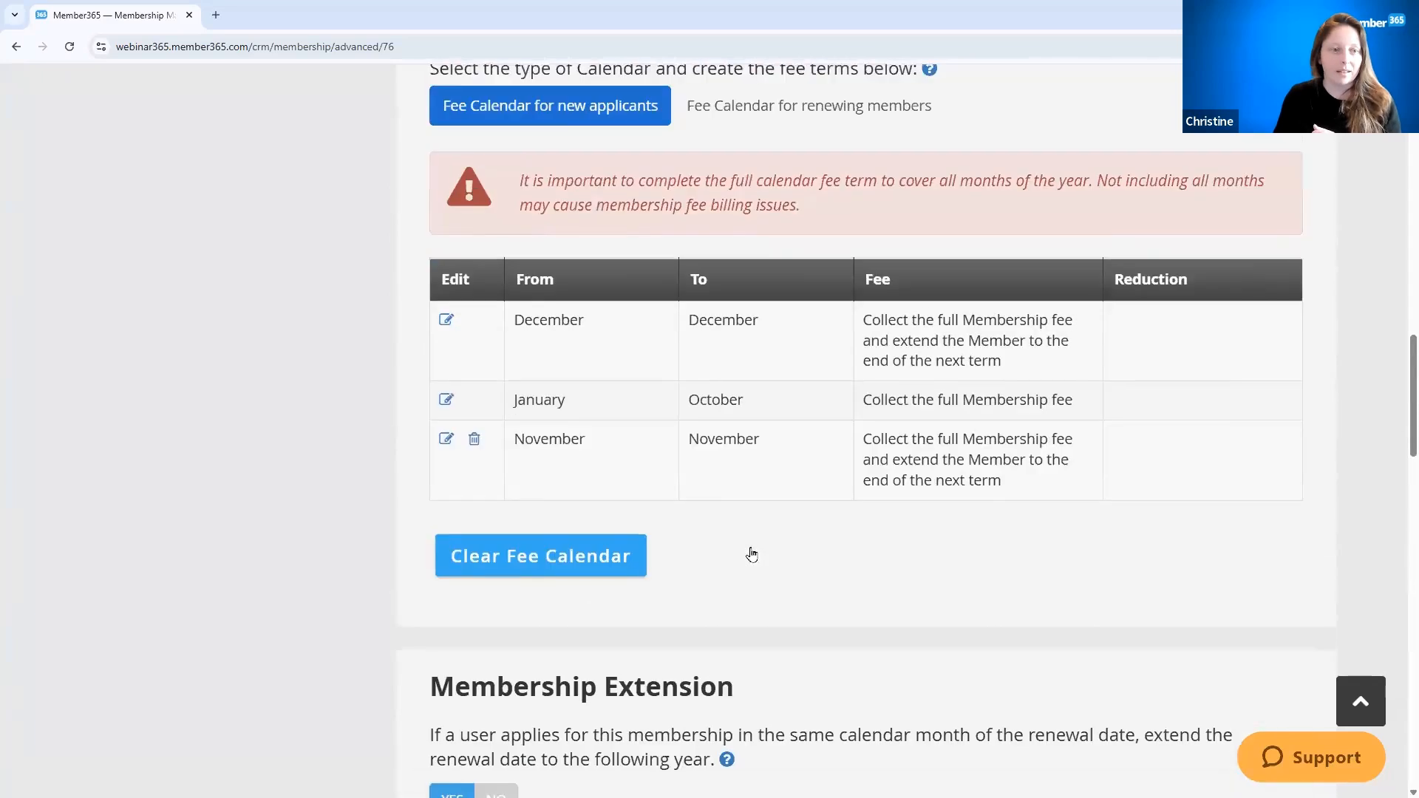
{"action": "scroll", "coordinate": [751, 554], "scroll_direction": "up", "scroll_amount": 10}
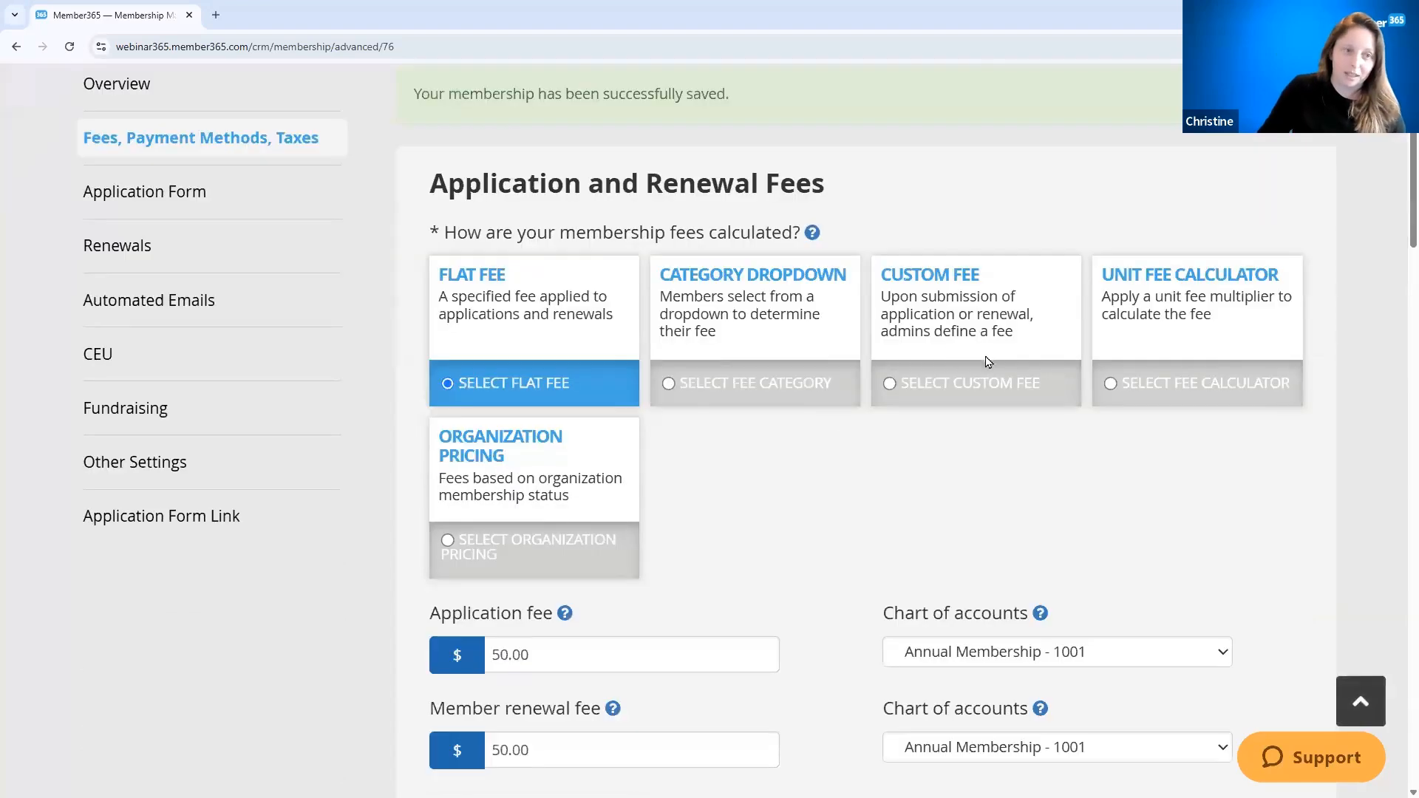
{"action": "scroll", "coordinate": [263, 465], "scroll_direction": "up", "scroll_amount": 3}
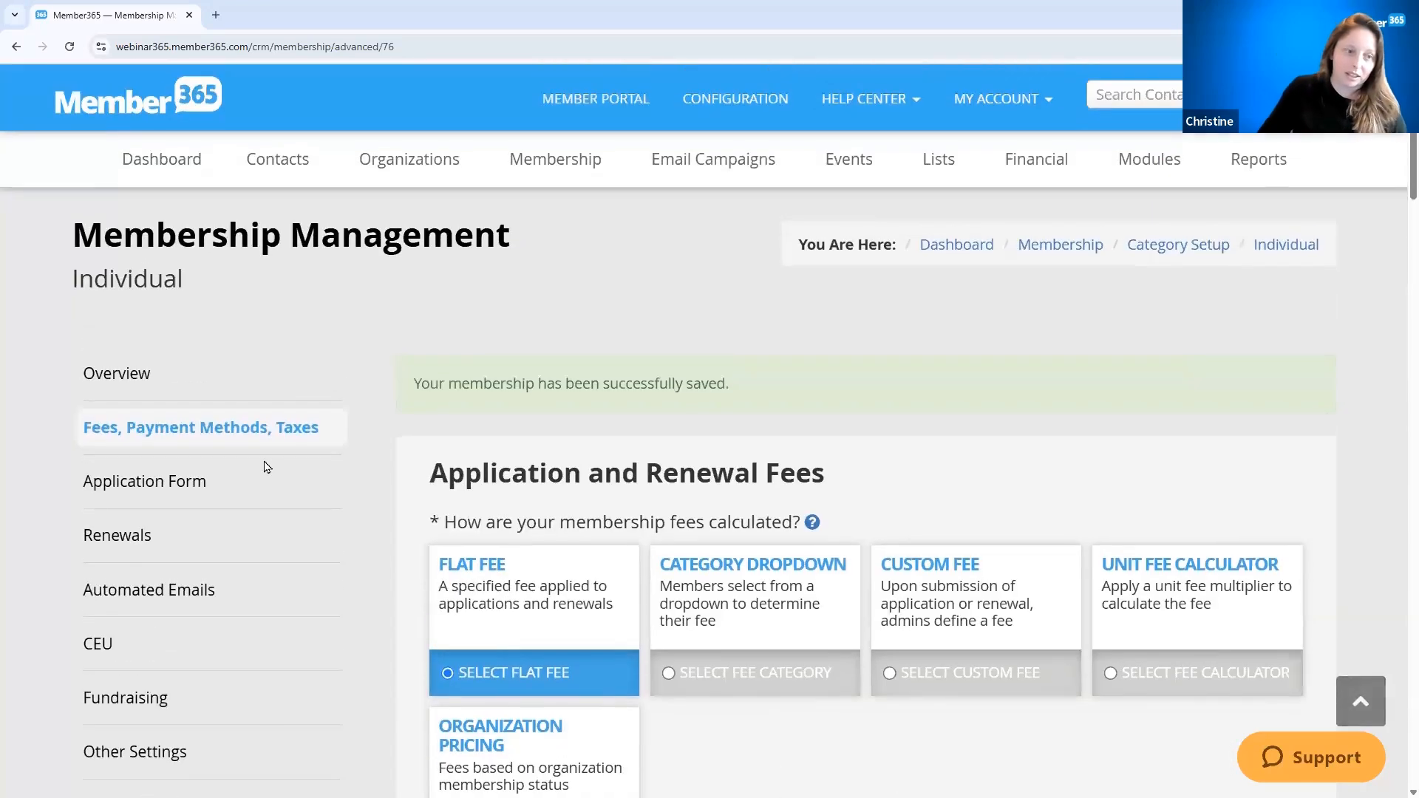
{"action": "left_click", "coordinate": [191, 494]}
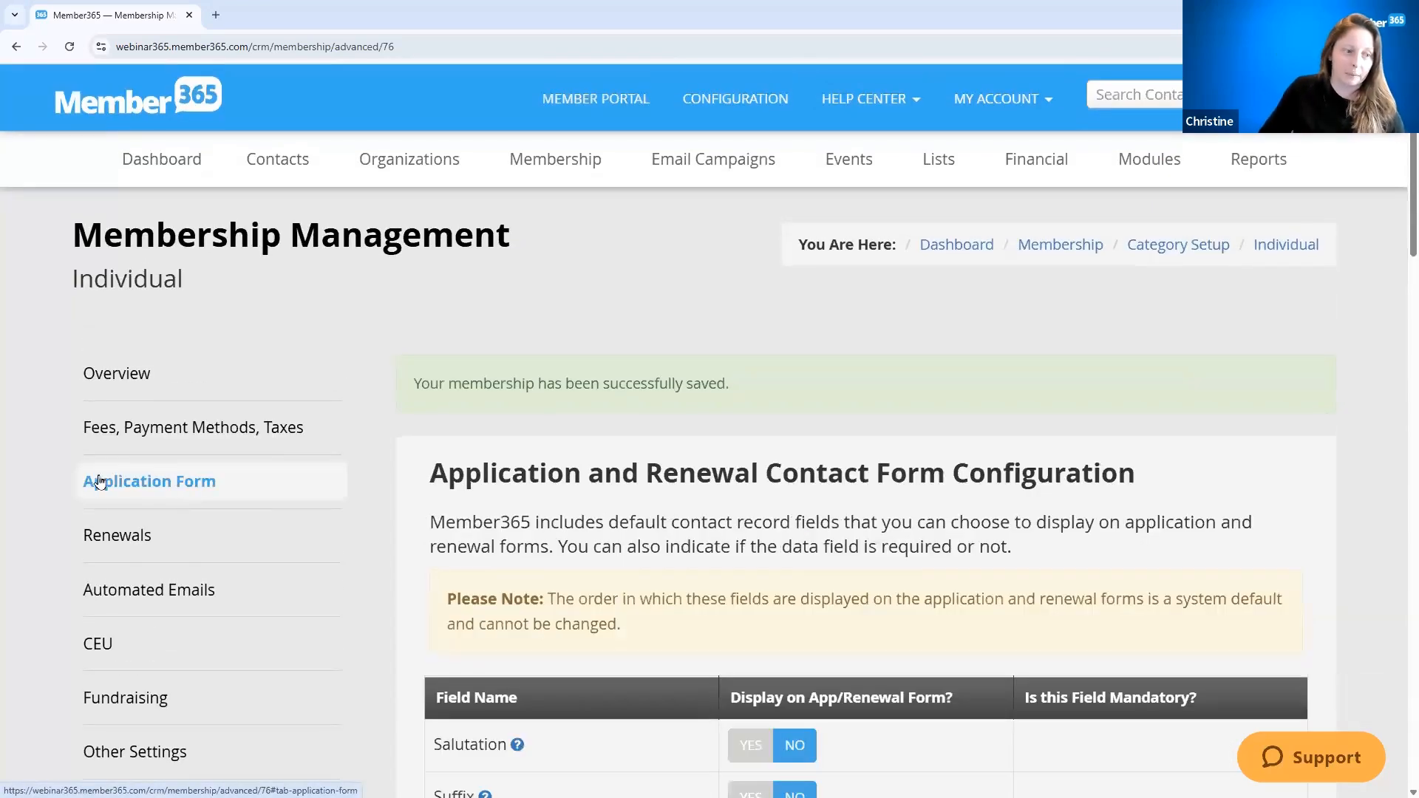
{"action": "scroll", "coordinate": [640, 447], "scroll_direction": "down", "scroll_amount": 1}
{"action": "scroll", "coordinate": [640, 447], "scroll_direction": "down", "scroll_amount": 3}
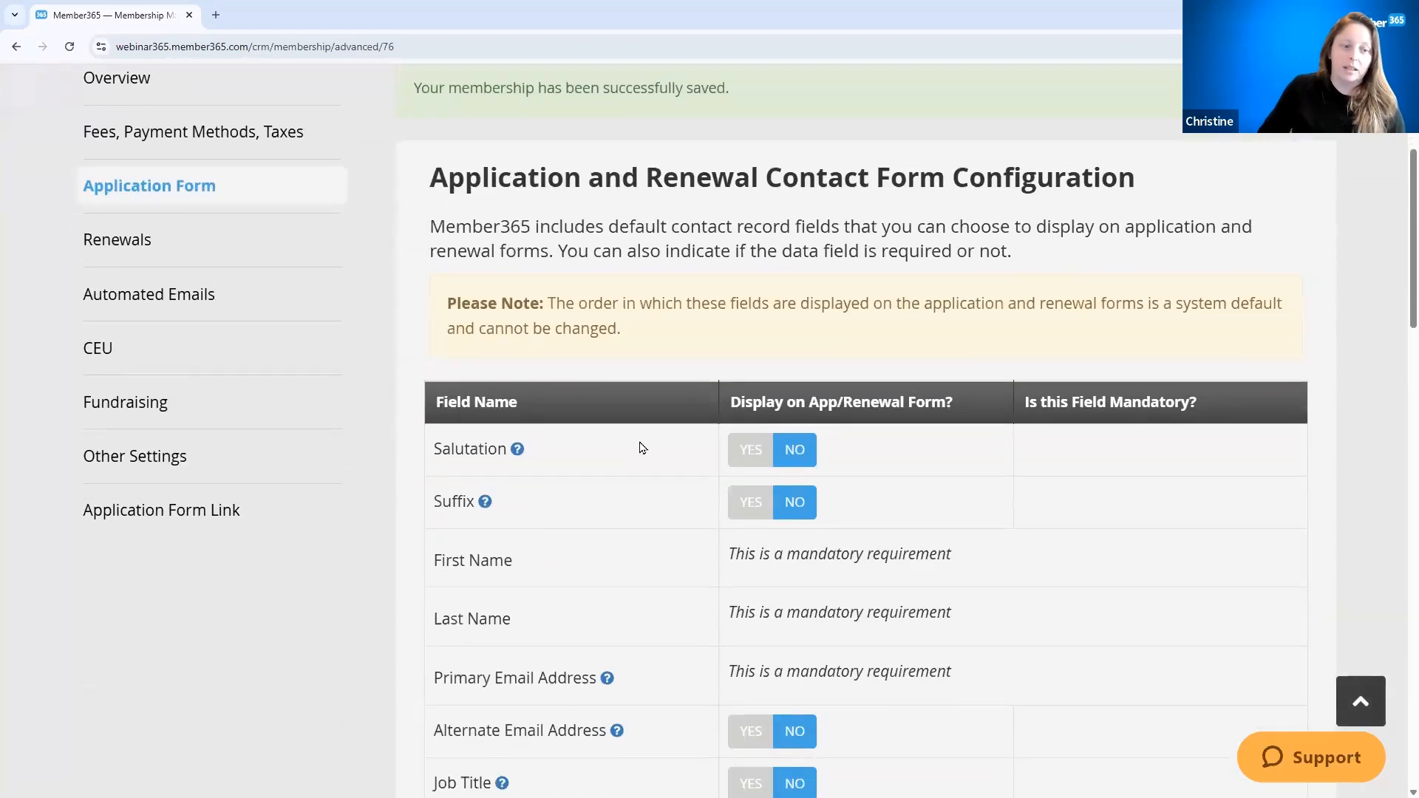
{"action": "scroll", "coordinate": [642, 448], "scroll_direction": "down", "scroll_amount": 2}
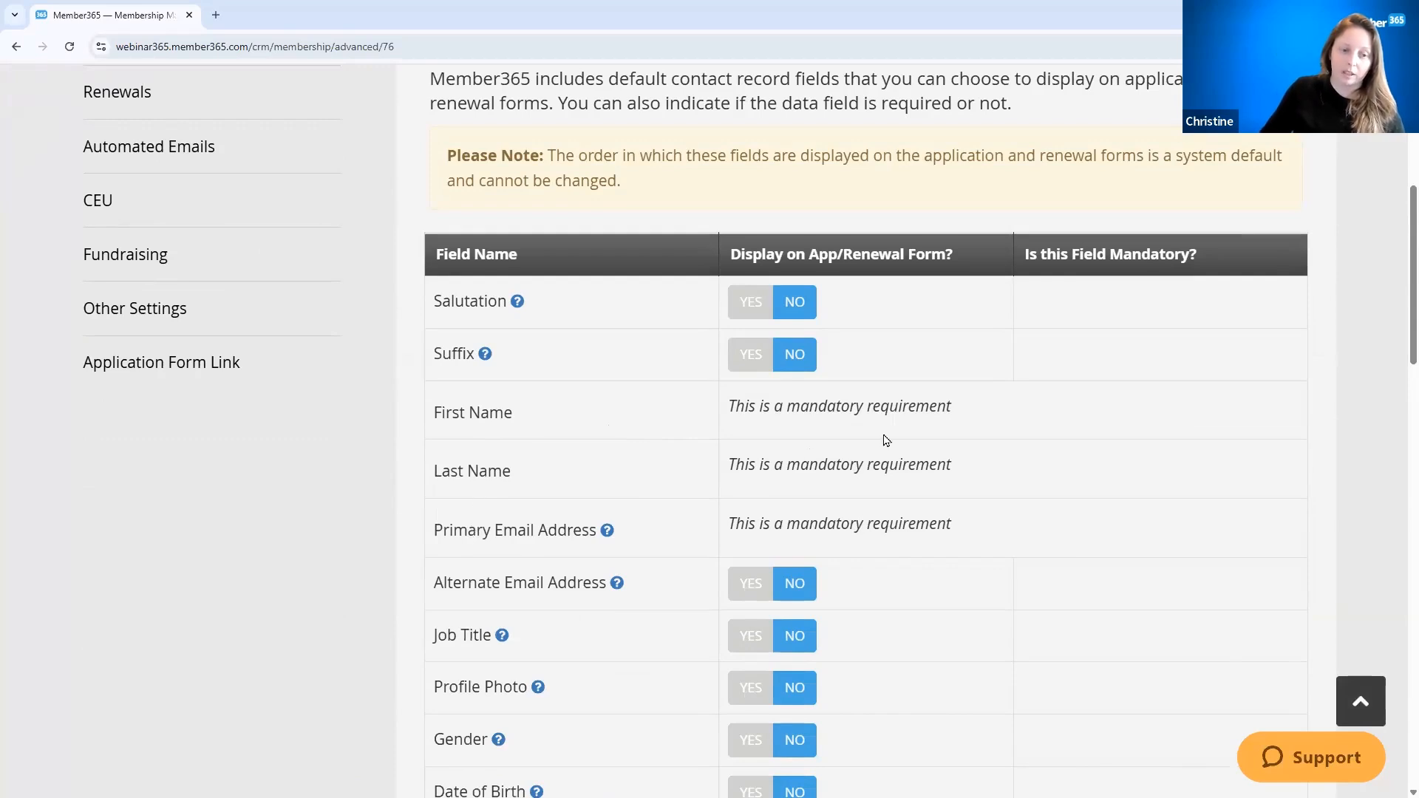
{"action": "scroll", "coordinate": [889, 440], "scroll_direction": "down", "scroll_amount": 2}
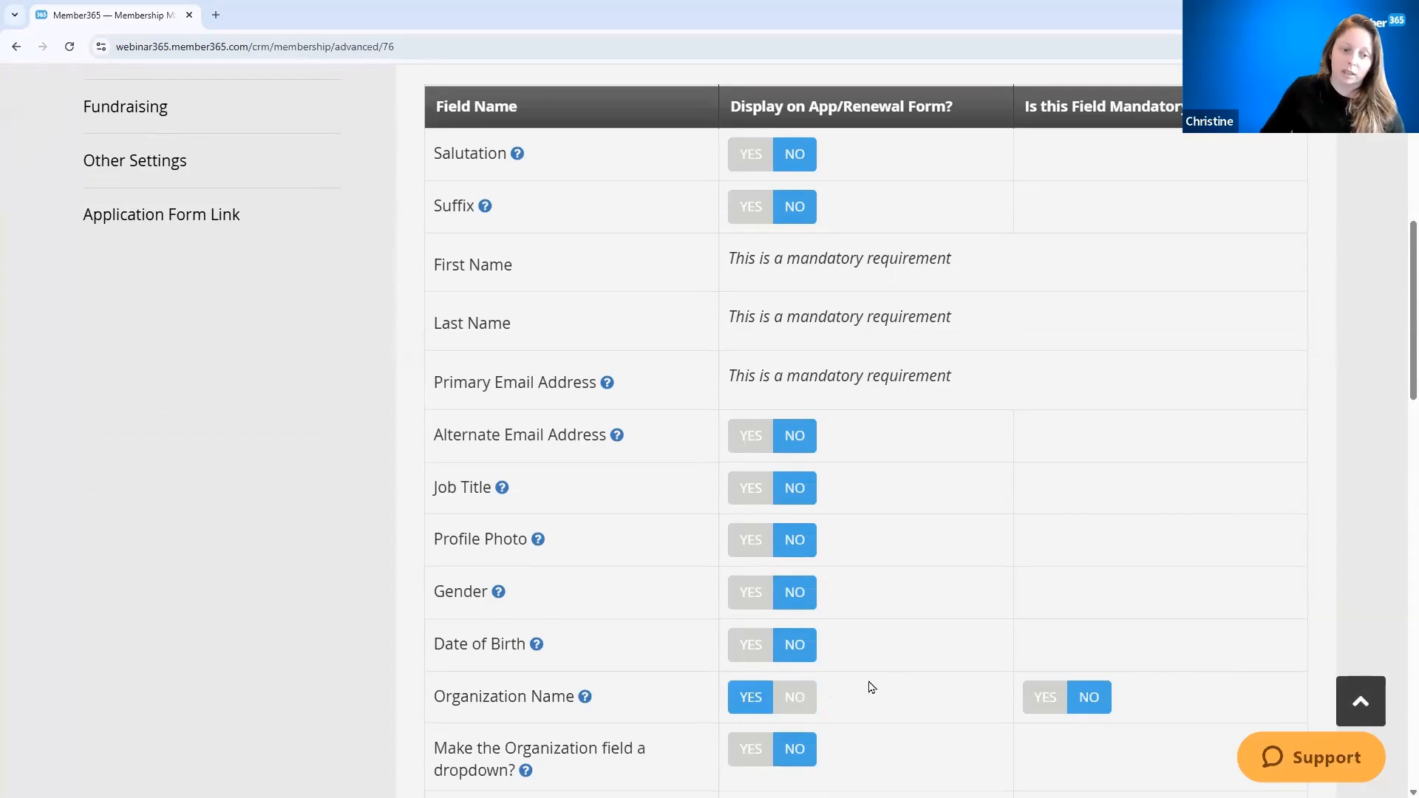
Make the Organization field a dropdown on the application form and allow users to add an organization.
{"action": "left_click", "coordinate": [751, 757]}
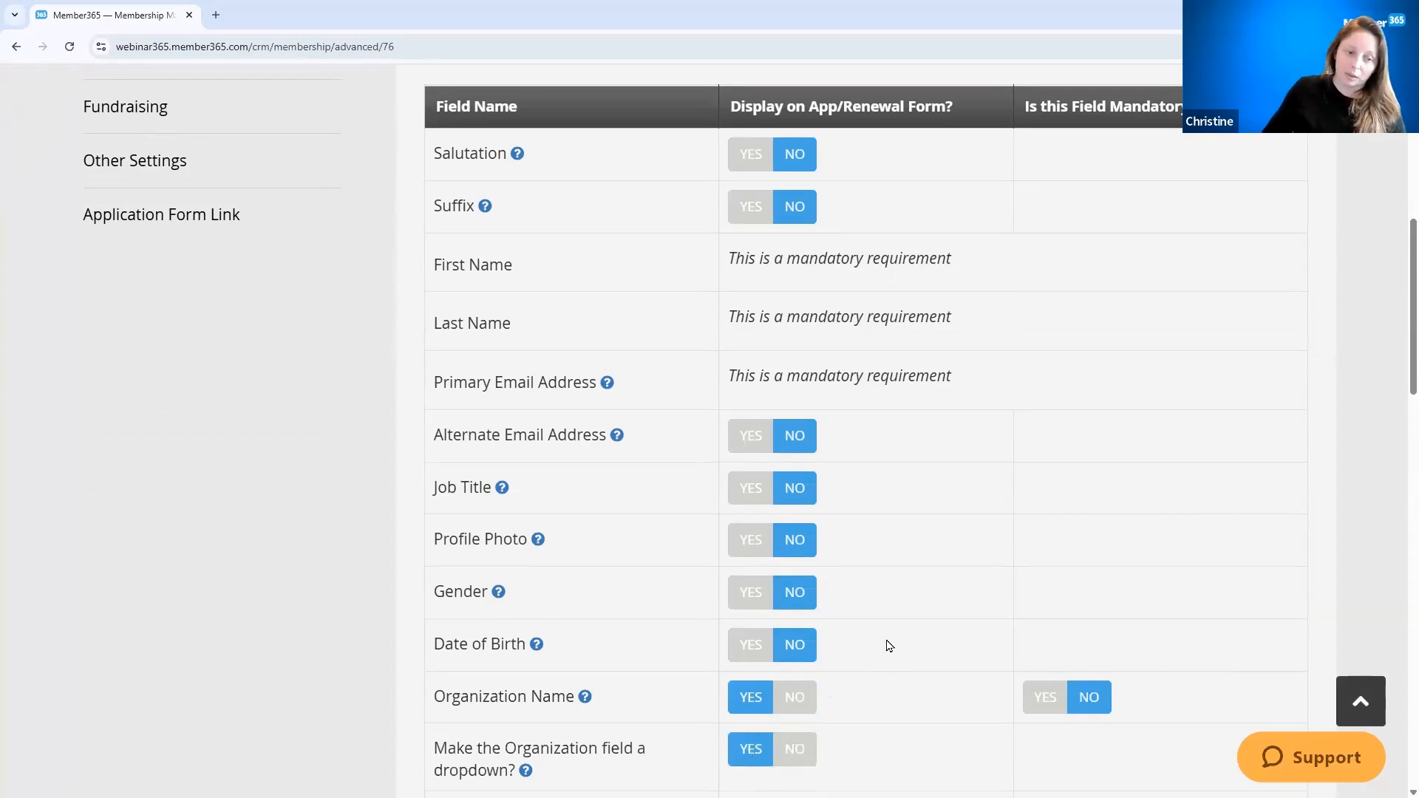
{"action": "scroll", "coordinate": [849, 657], "scroll_direction": "down", "scroll_amount": 2}
{"action": "left_click_drag", "start_coordinate": [537, 628], "coordinate": [426, 602]}
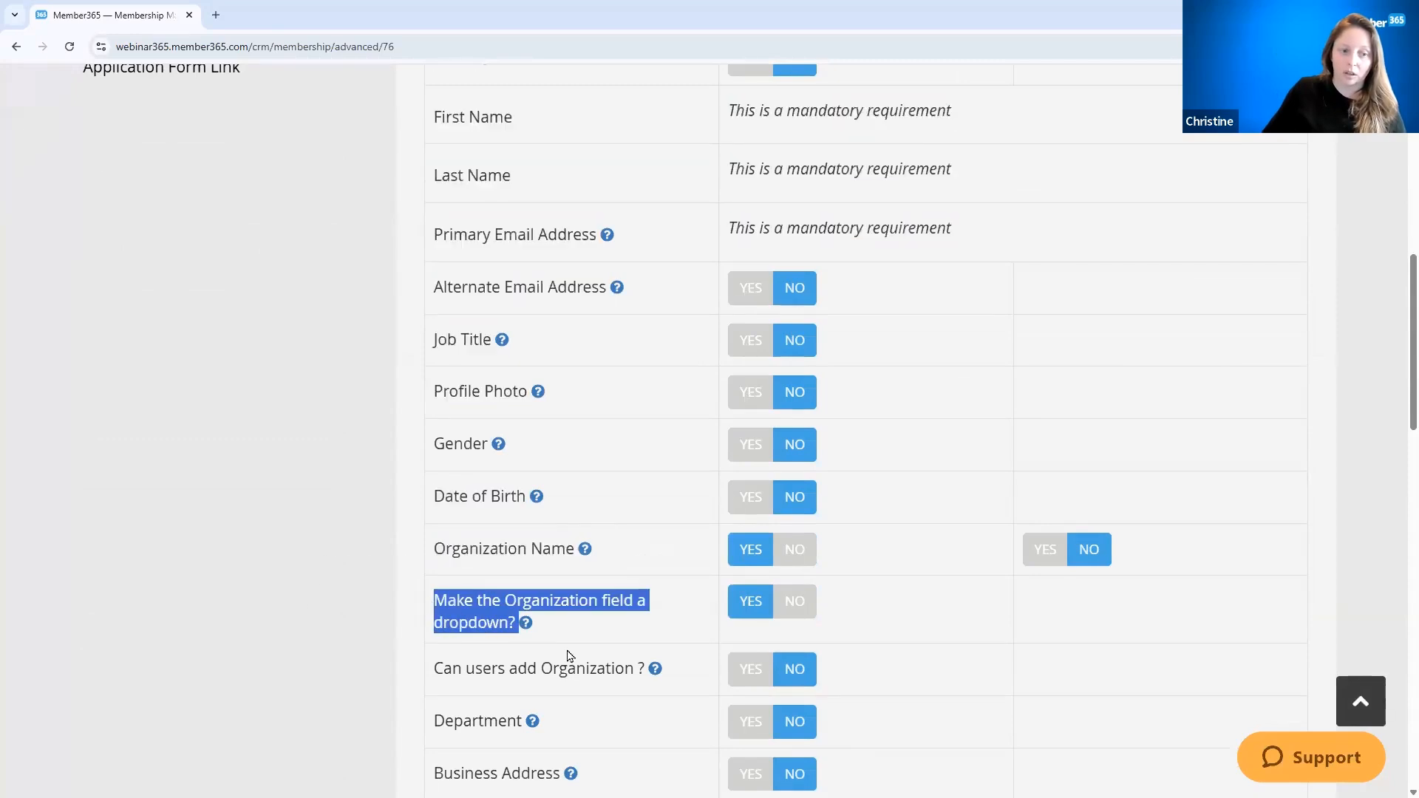
{"action": "left_click", "coordinate": [750, 676]}
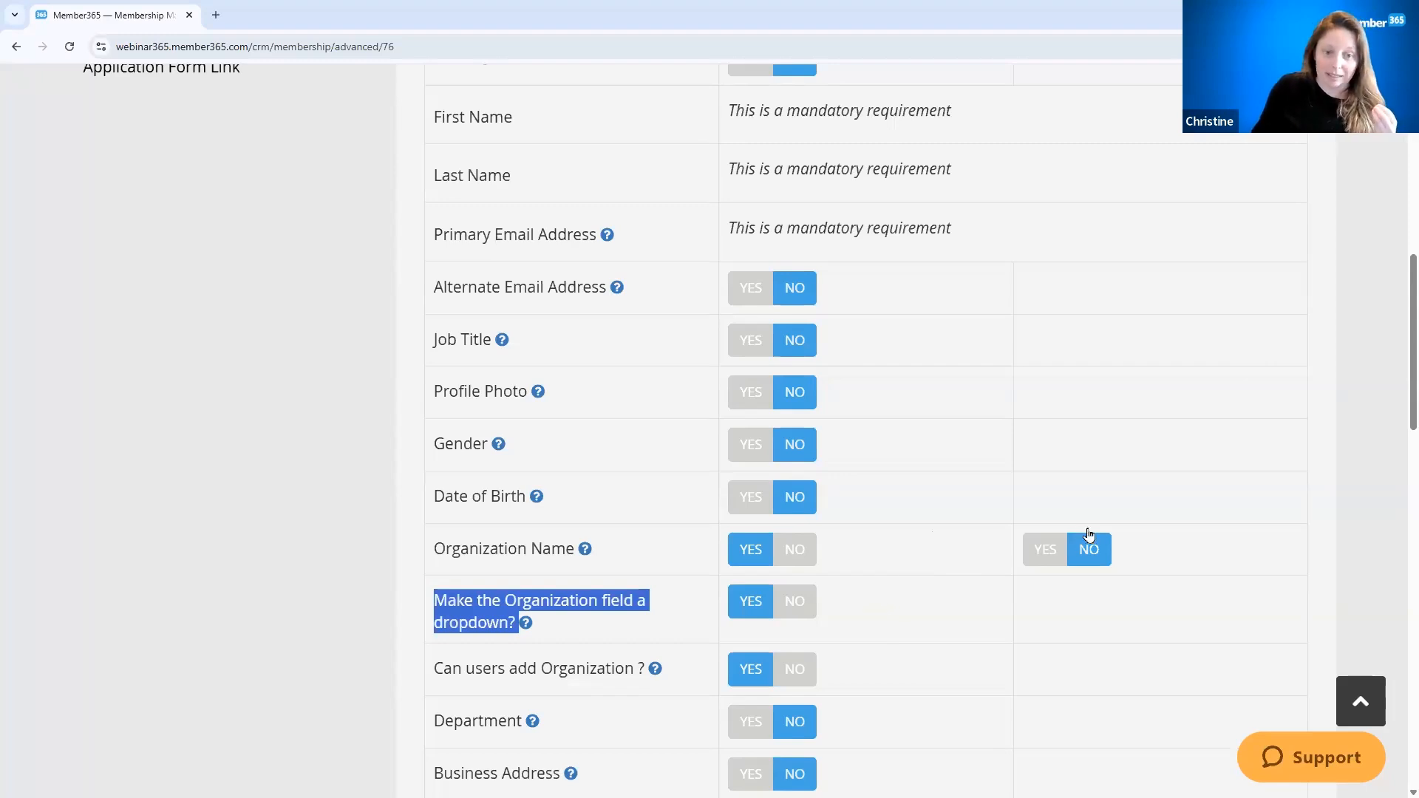
Make the Organization Name field mandatory and hide the Residential Address field from the application and renewal form.
{"action": "left_click", "coordinate": [1053, 549]}
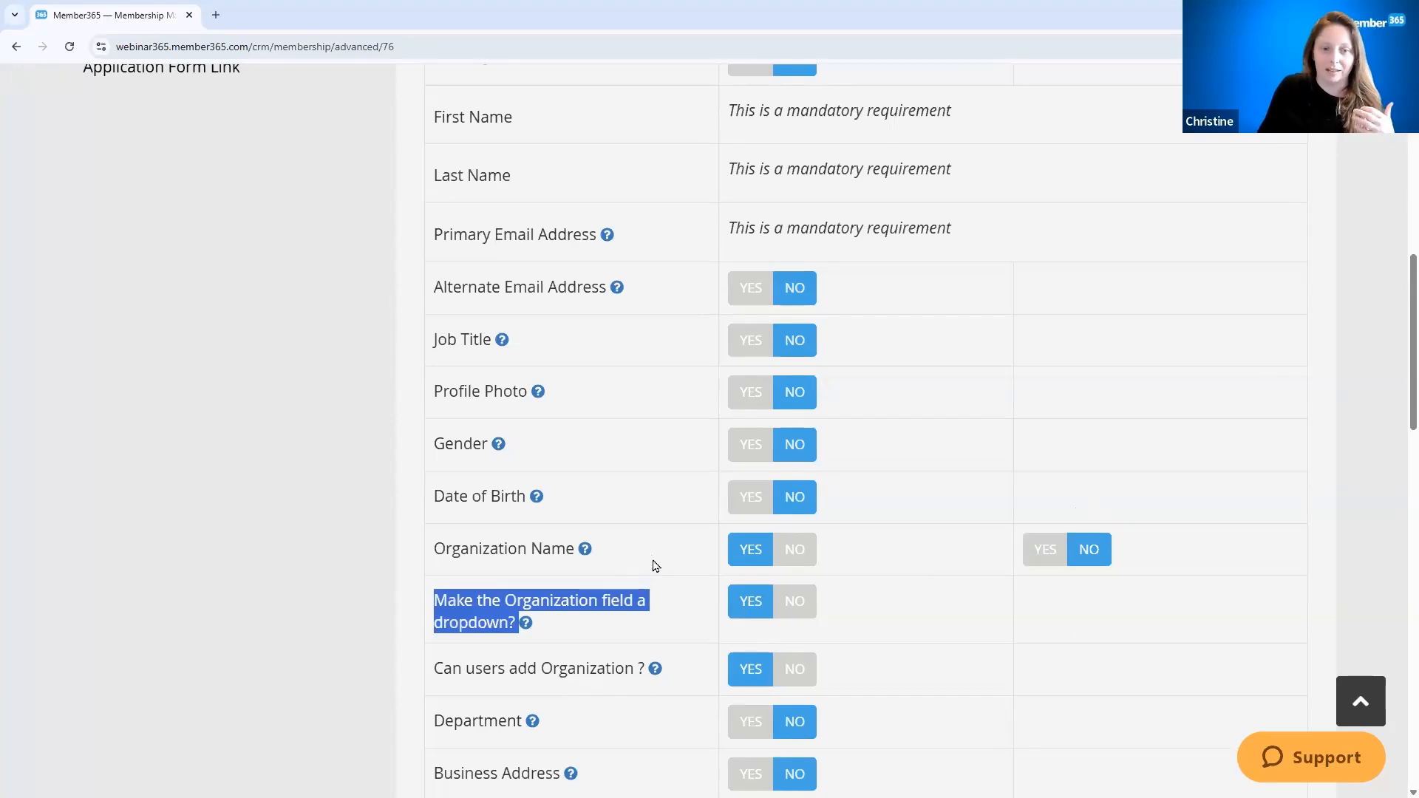
{"action": "left_click", "coordinate": [1033, 552]}
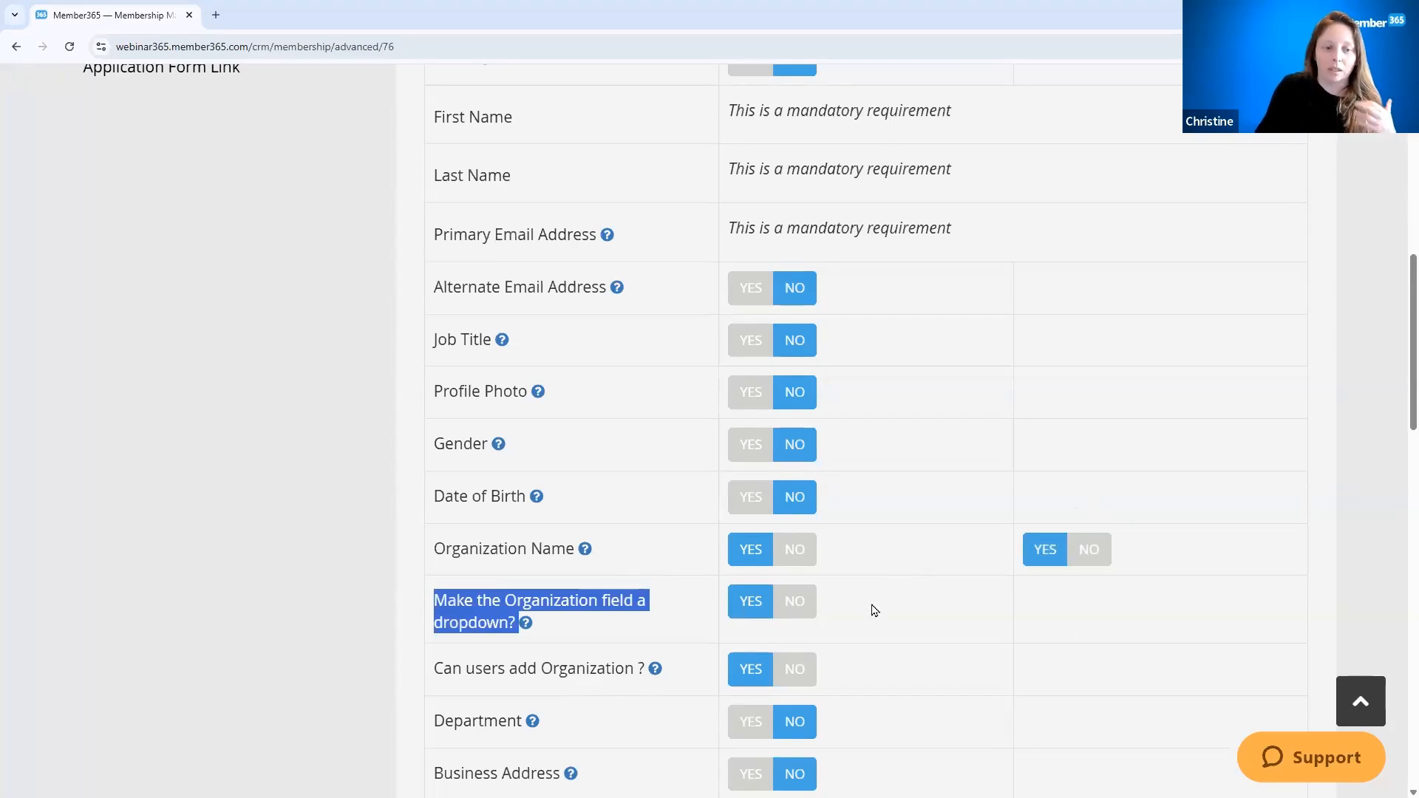
{"action": "left_click", "coordinate": [890, 649]}
{"action": "scroll", "coordinate": [911, 621], "scroll_direction": "down", "scroll_amount": 3}
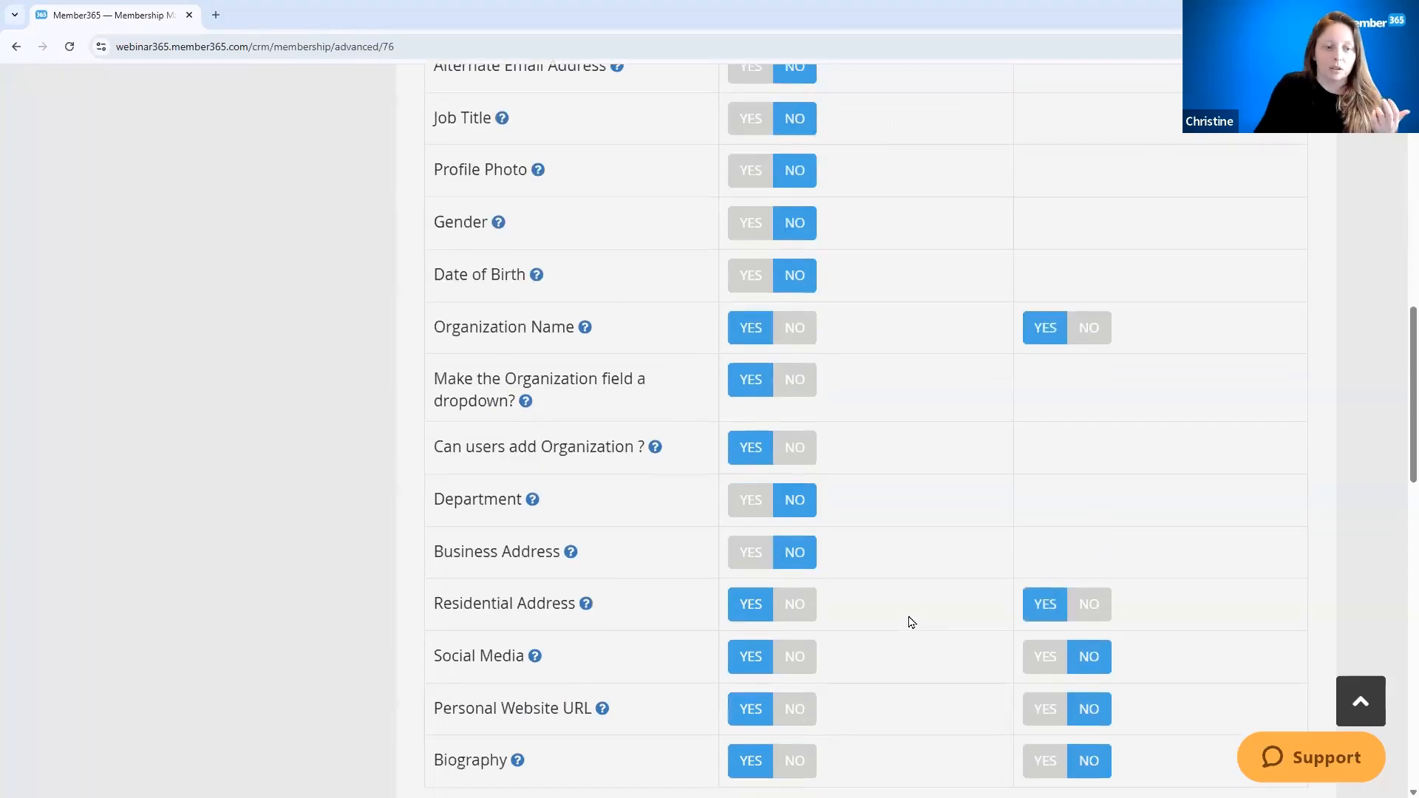
{"action": "left_click", "coordinate": [810, 619]}
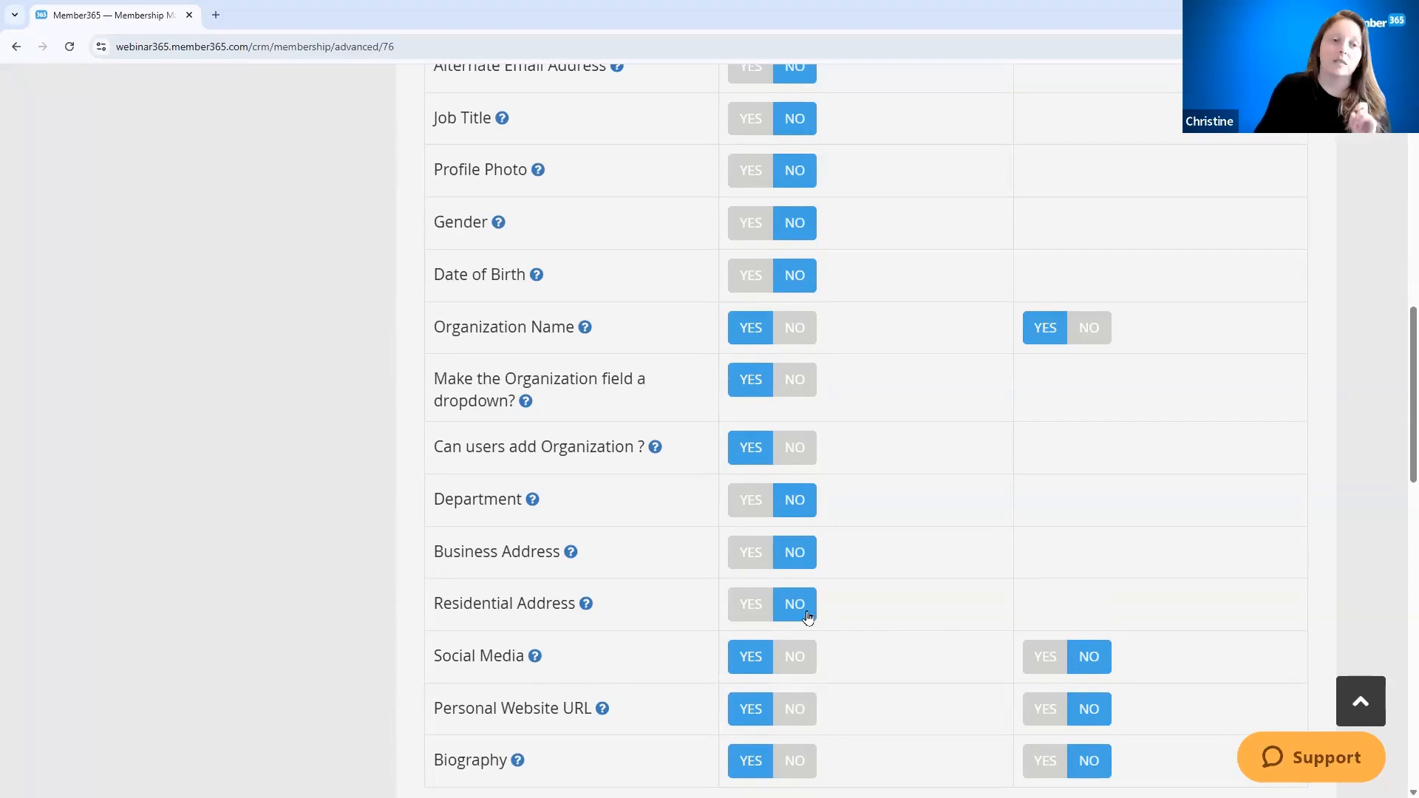
{"action": "left_click", "coordinate": [749, 551]}
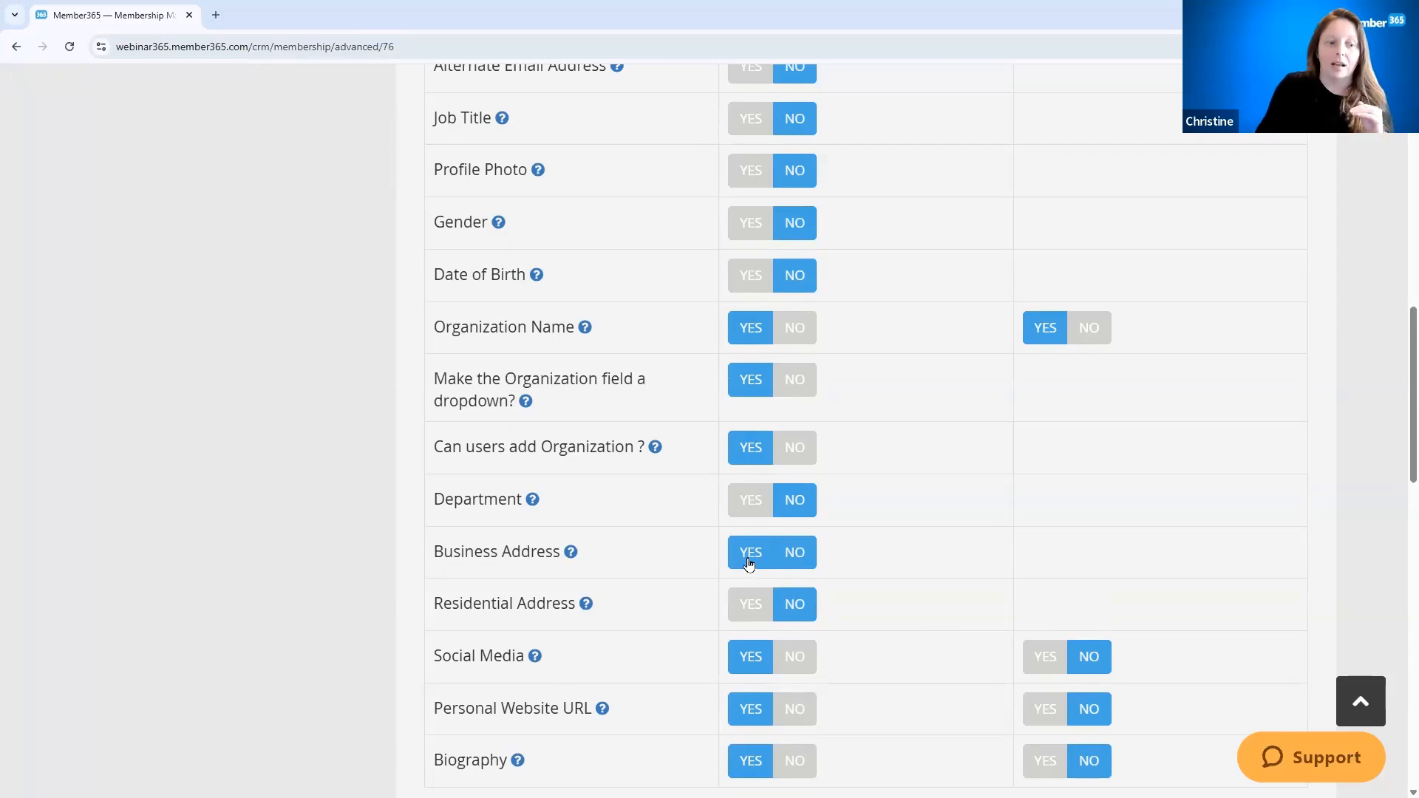
{"action": "left_click", "coordinate": [745, 611]}
{"action": "left_click", "coordinate": [744, 566]}
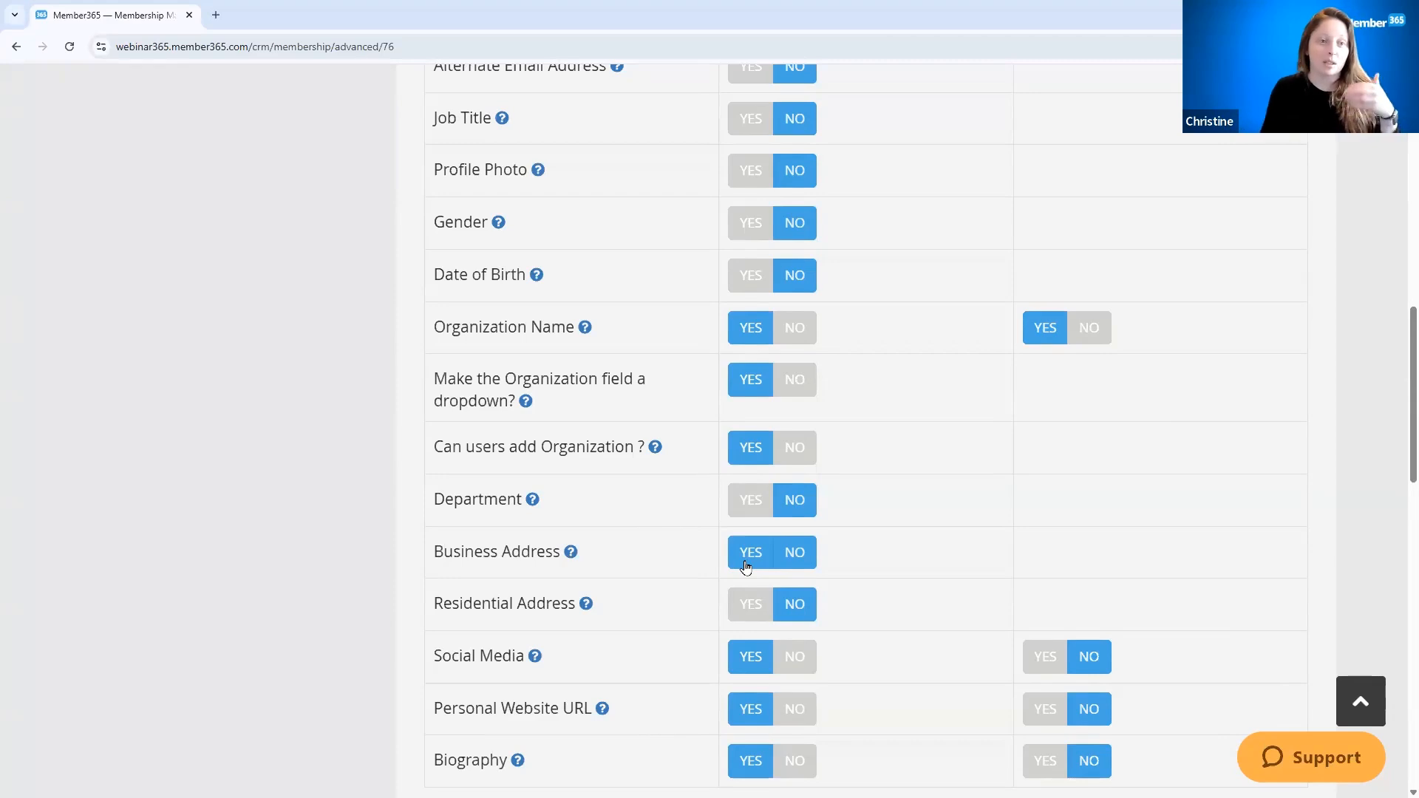
{"action": "left_click", "coordinate": [729, 550]}
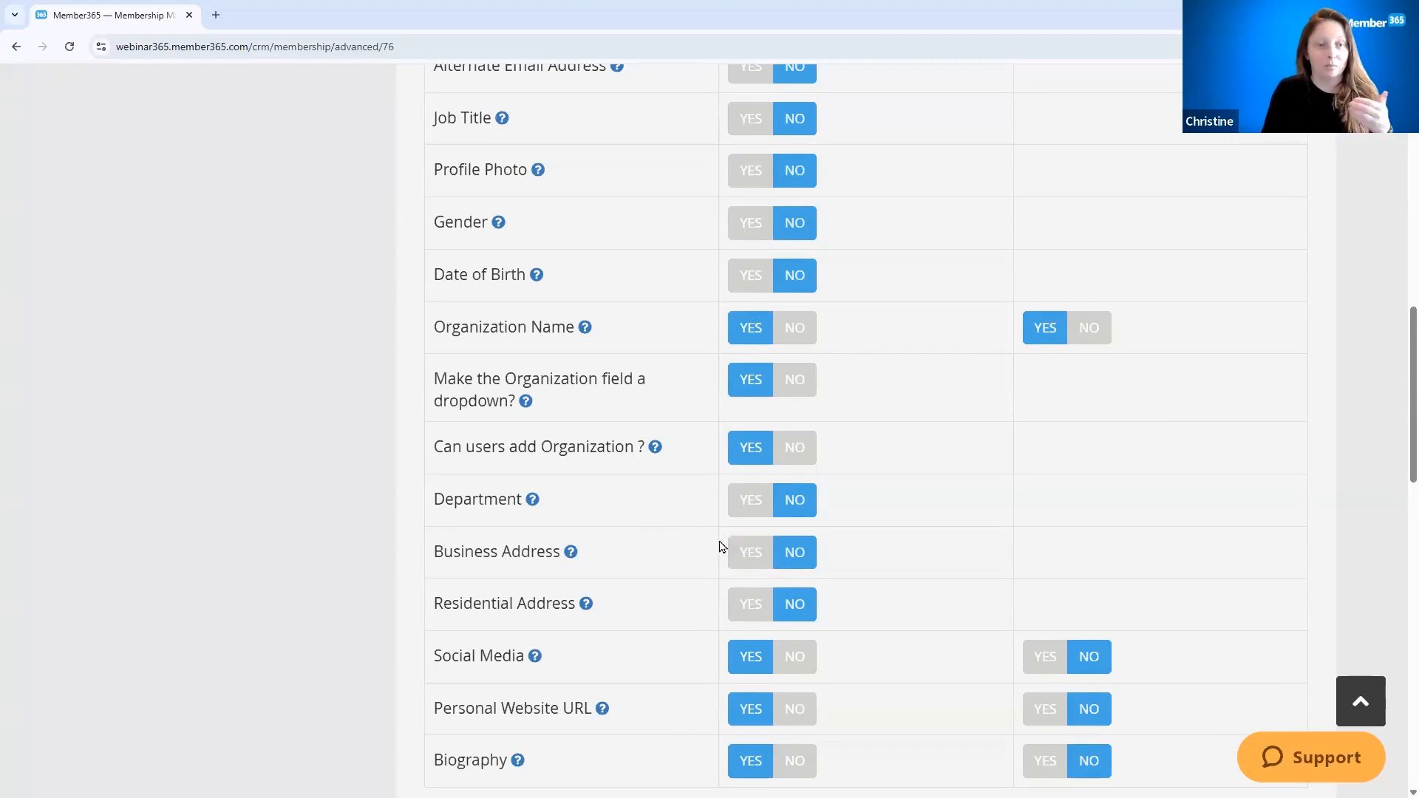
{"action": "left_click", "coordinate": [757, 548]}
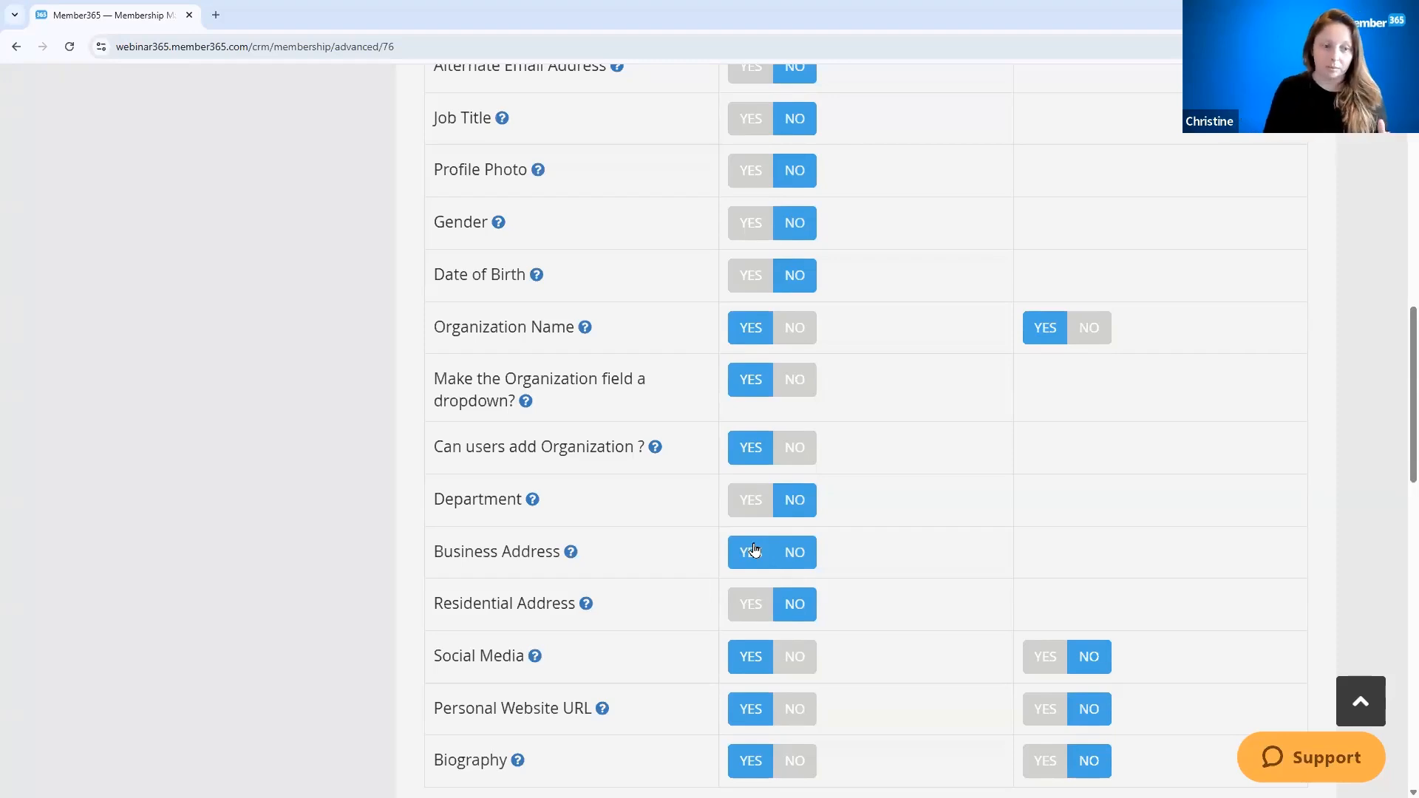
{"action": "left_click", "coordinate": [754, 550]}
Hide the Social Media and Biography fields from the application and renewal form.
{"action": "left_click", "coordinate": [822, 661]}
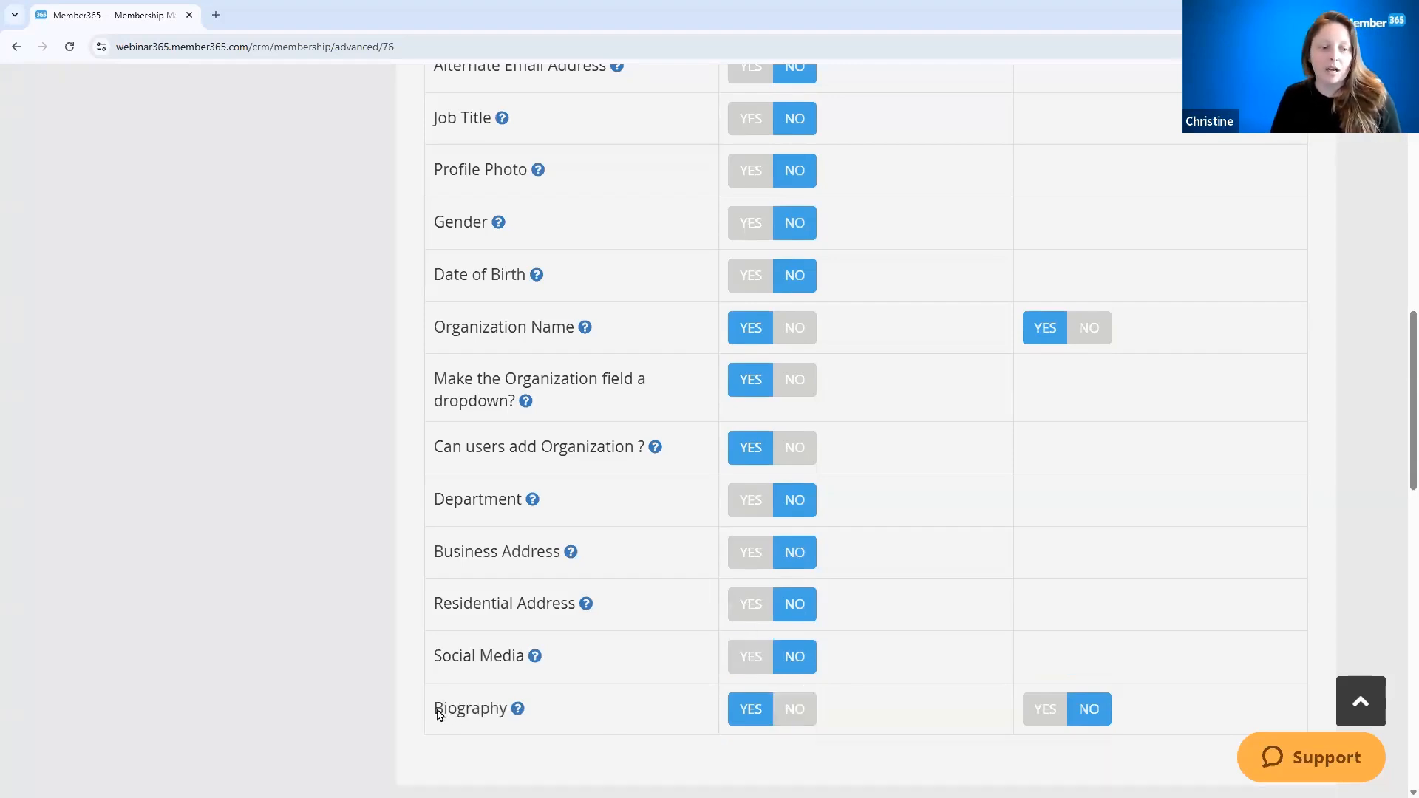
{"action": "left_click_drag", "start_coordinate": [434, 711], "coordinate": [522, 729]}
{"action": "mouse_move", "coordinate": [515, 710]}
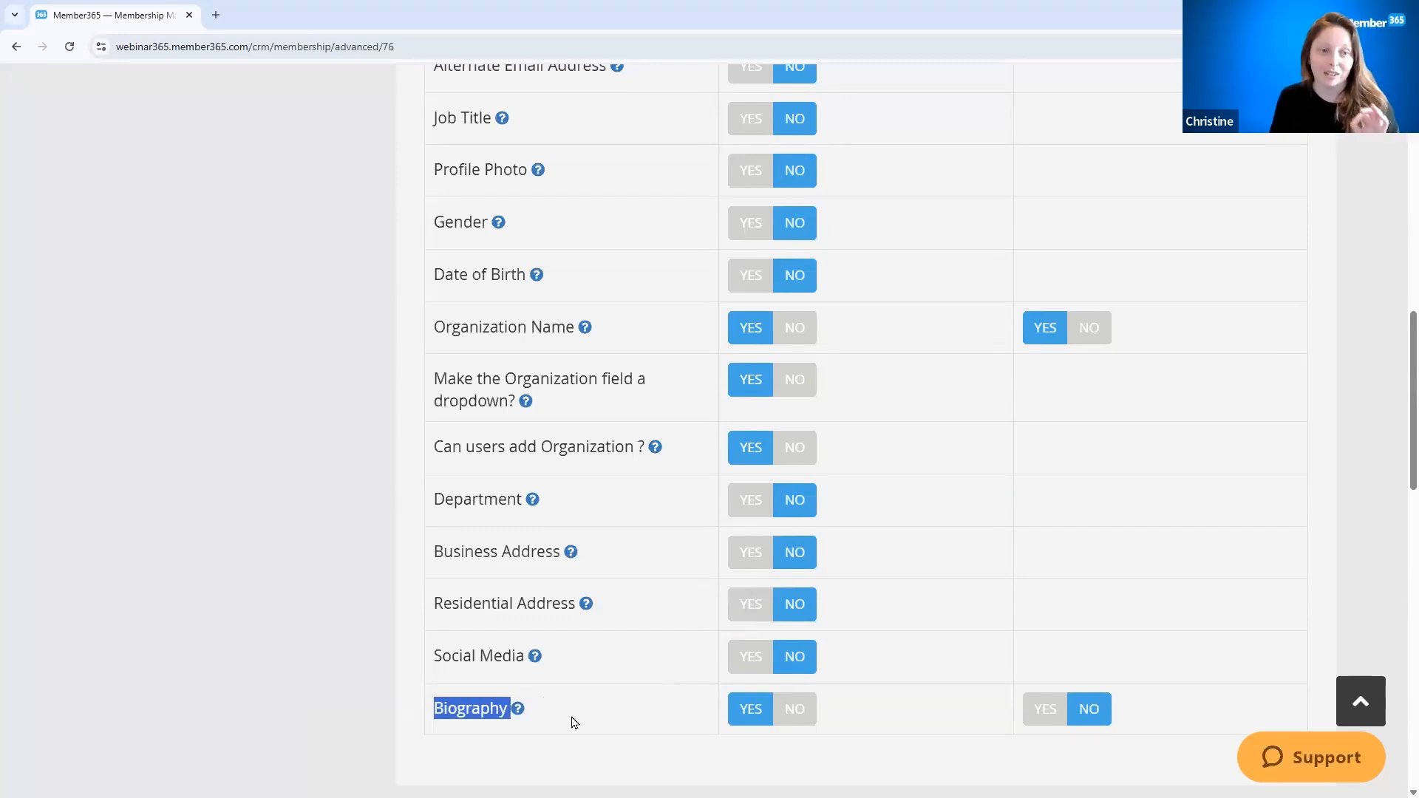
{"action": "left_click", "coordinate": [792, 711]}
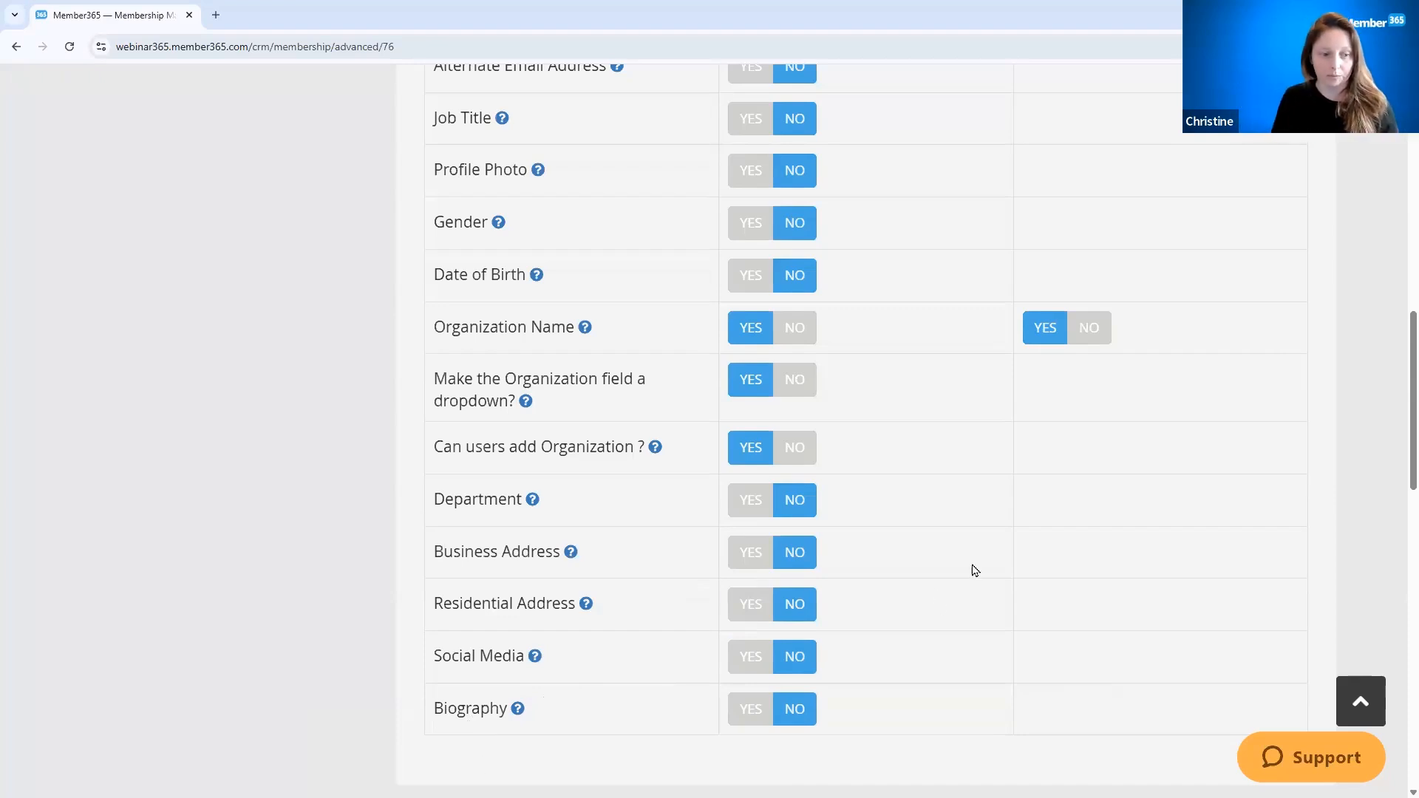
Enable the secondary contact option for renewal reminder notifications.
{"action": "scroll", "coordinate": [972, 569], "scroll_direction": "down", "scroll_amount": 3}
{"action": "scroll", "coordinate": [978, 538], "scroll_direction": "down", "scroll_amount": 4}
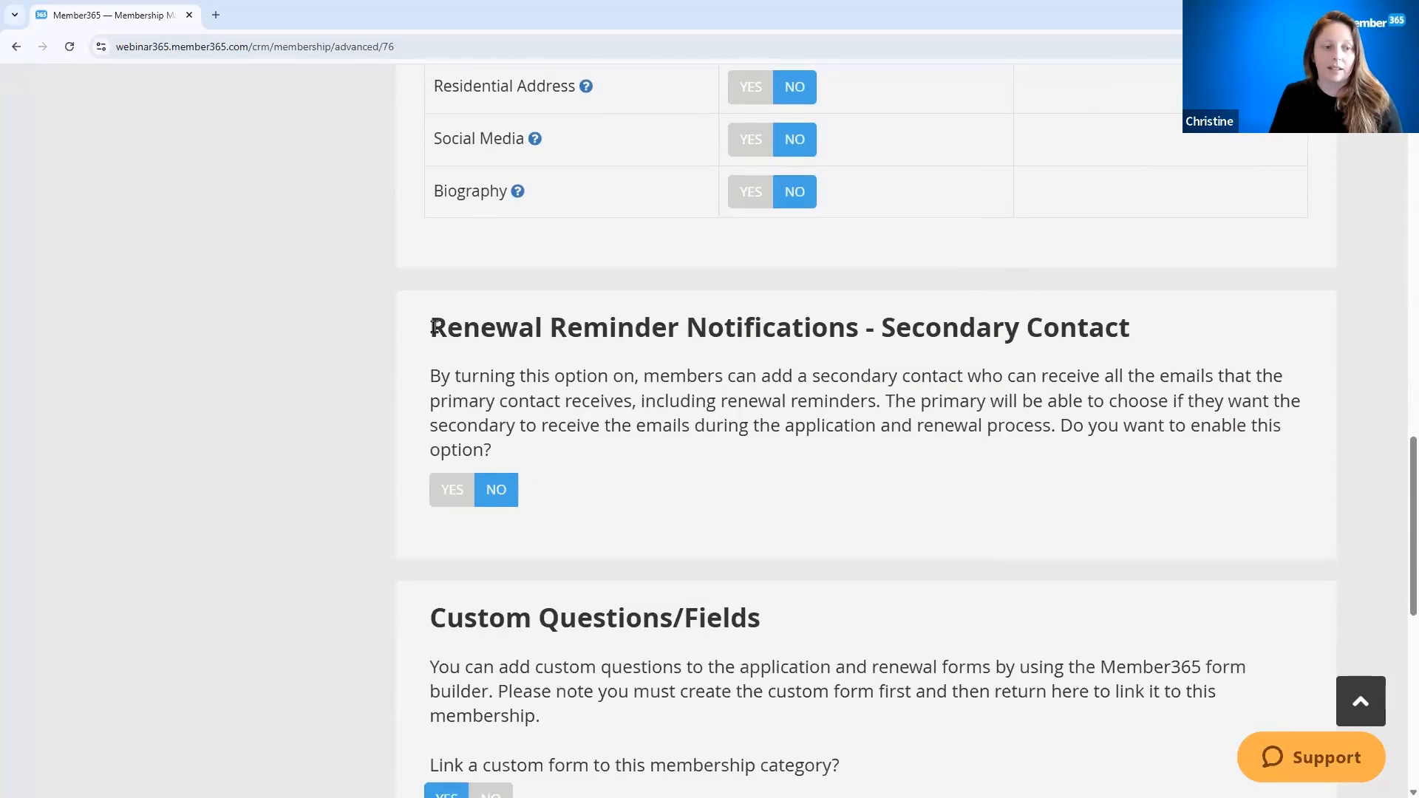
{"action": "left_click_drag", "start_coordinate": [462, 330], "coordinate": [1128, 370]}
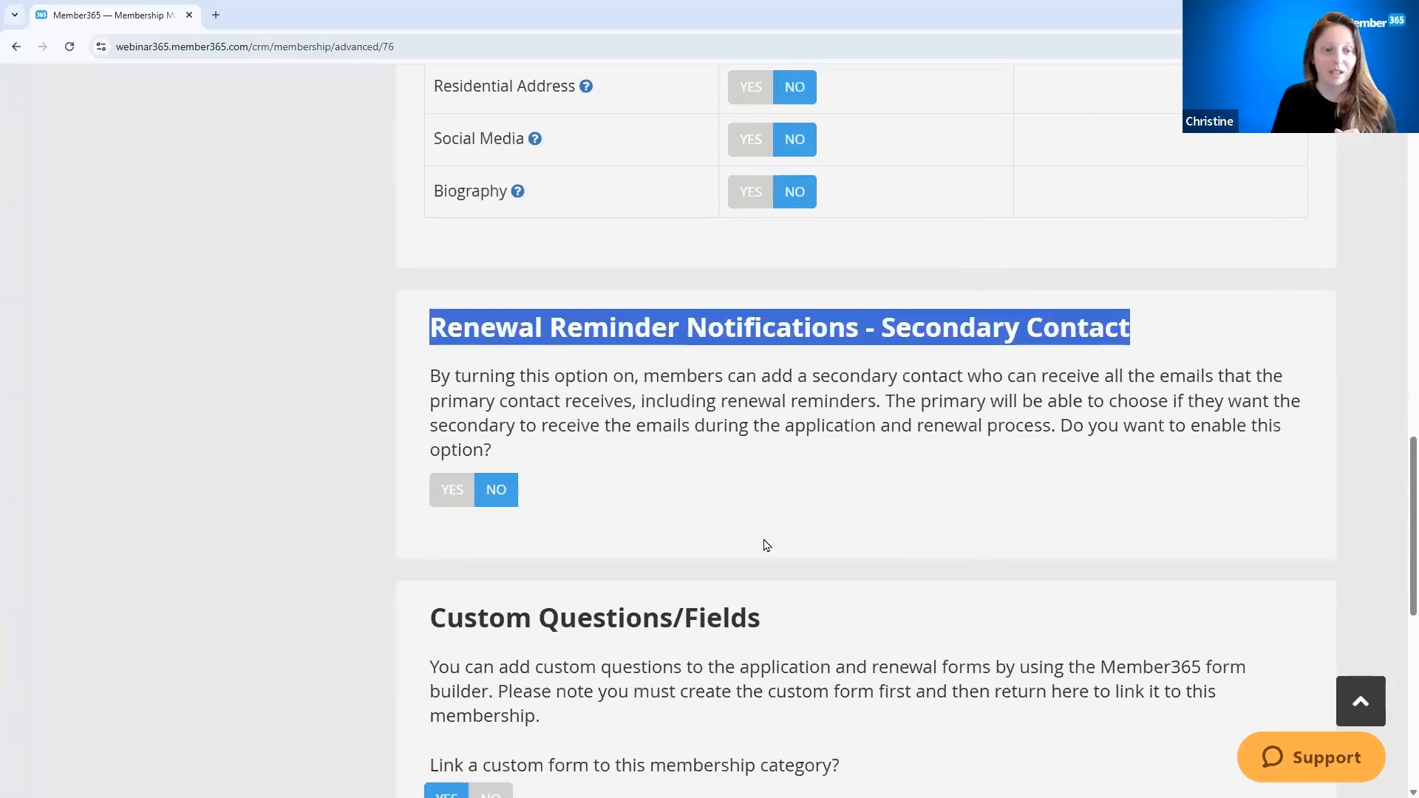
{"action": "left_click", "coordinate": [656, 442]}
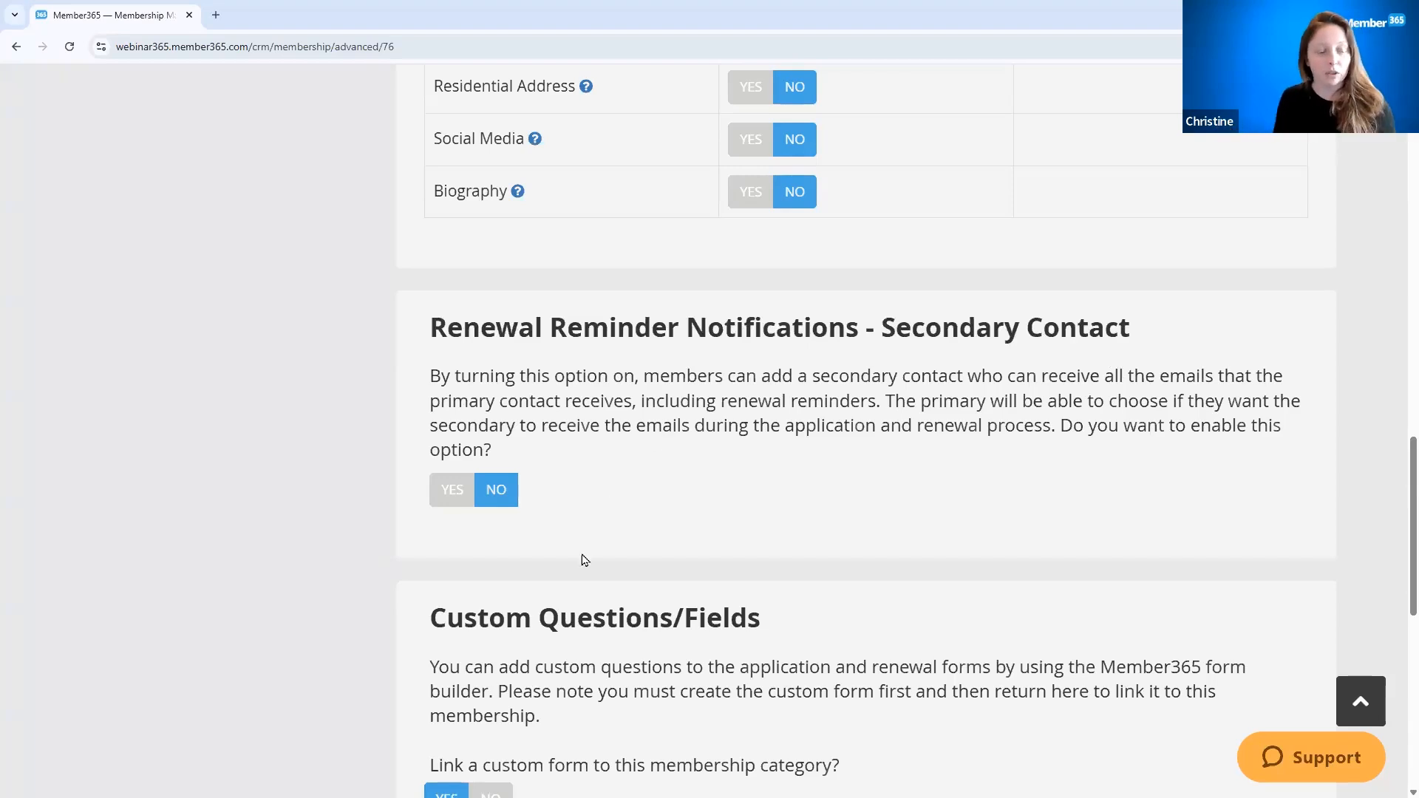
{"action": "left_click", "coordinate": [441, 495]}
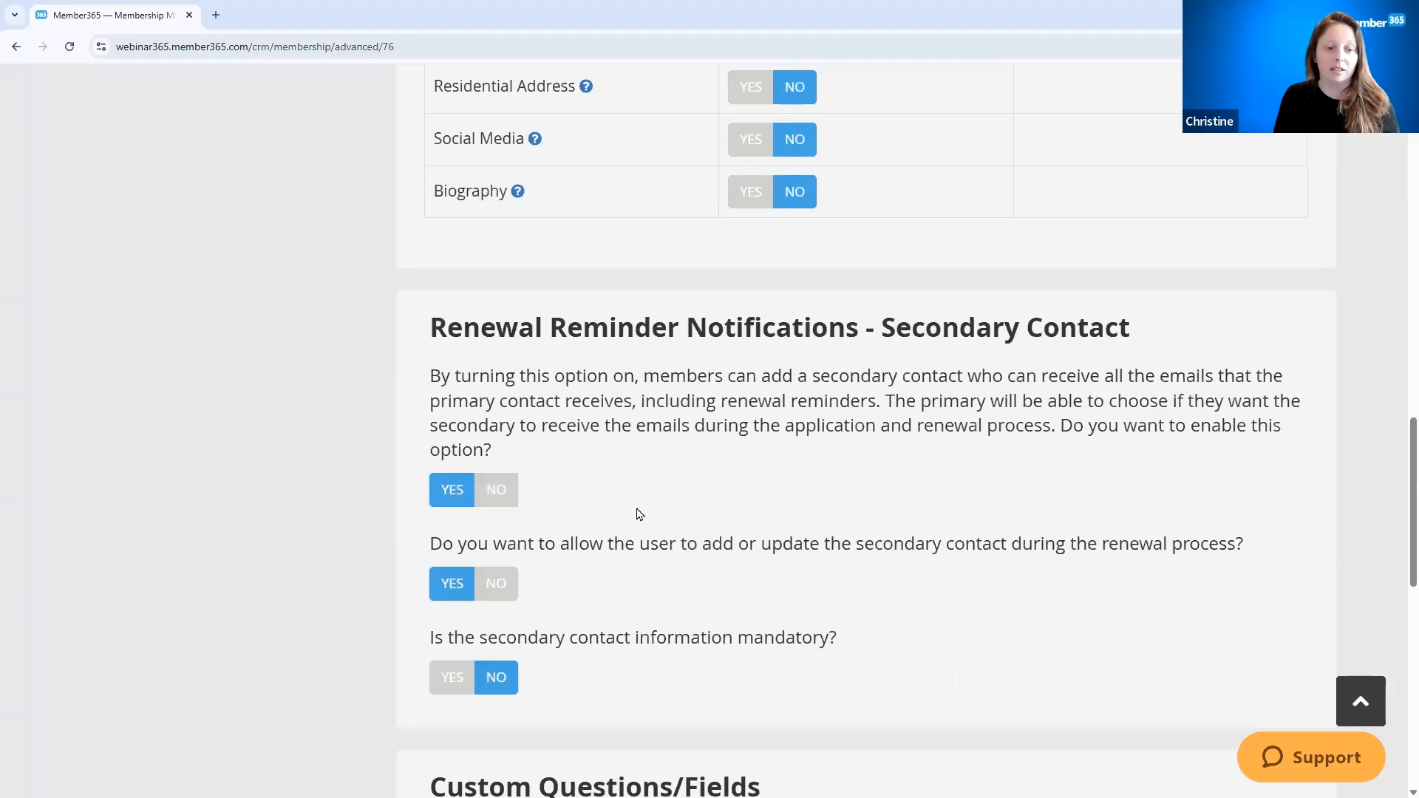
{"action": "left_click", "coordinate": [496, 589]}
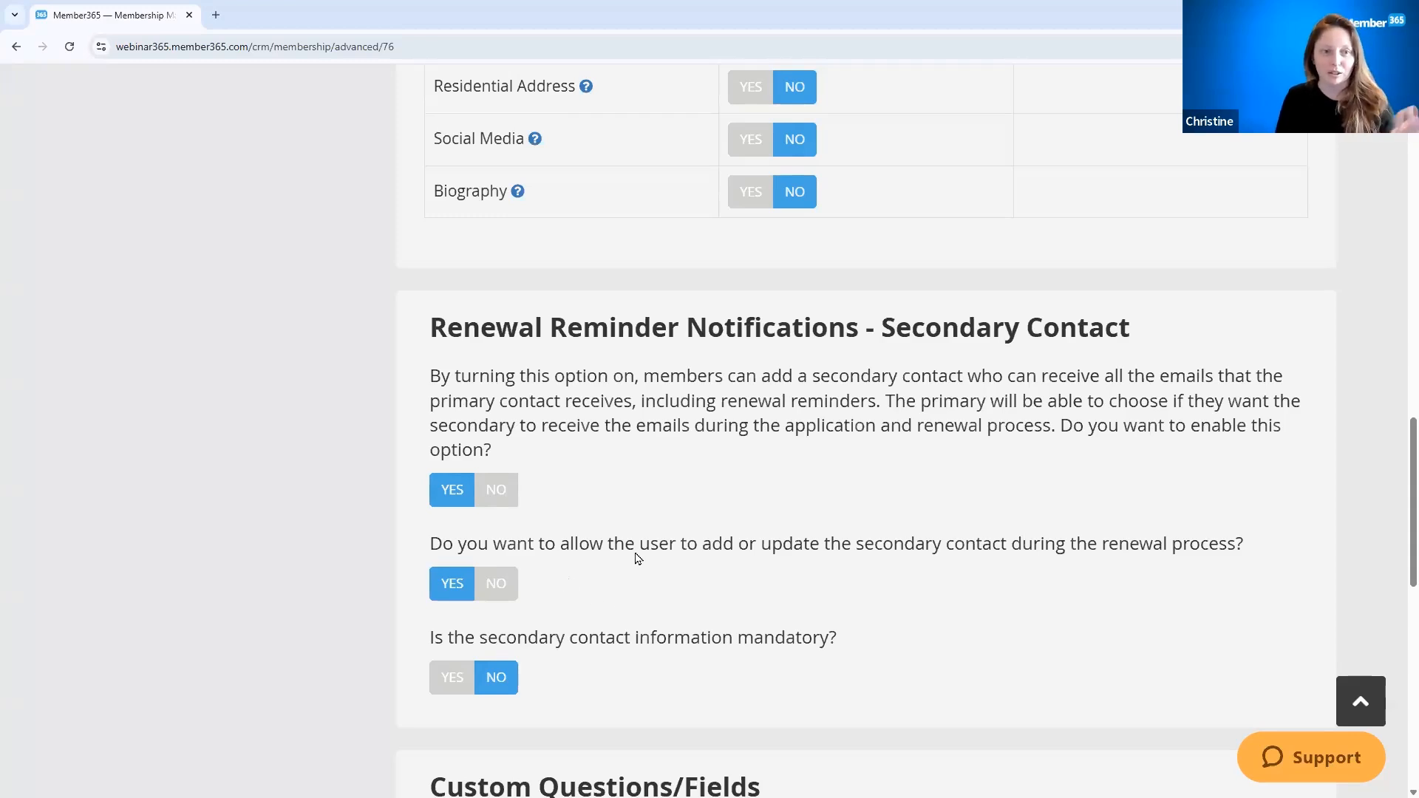
Choose the Individual Membership form as the custom form linked to this membership category.
{"action": "scroll", "coordinate": [663, 584], "scroll_direction": "down", "scroll_amount": 6}
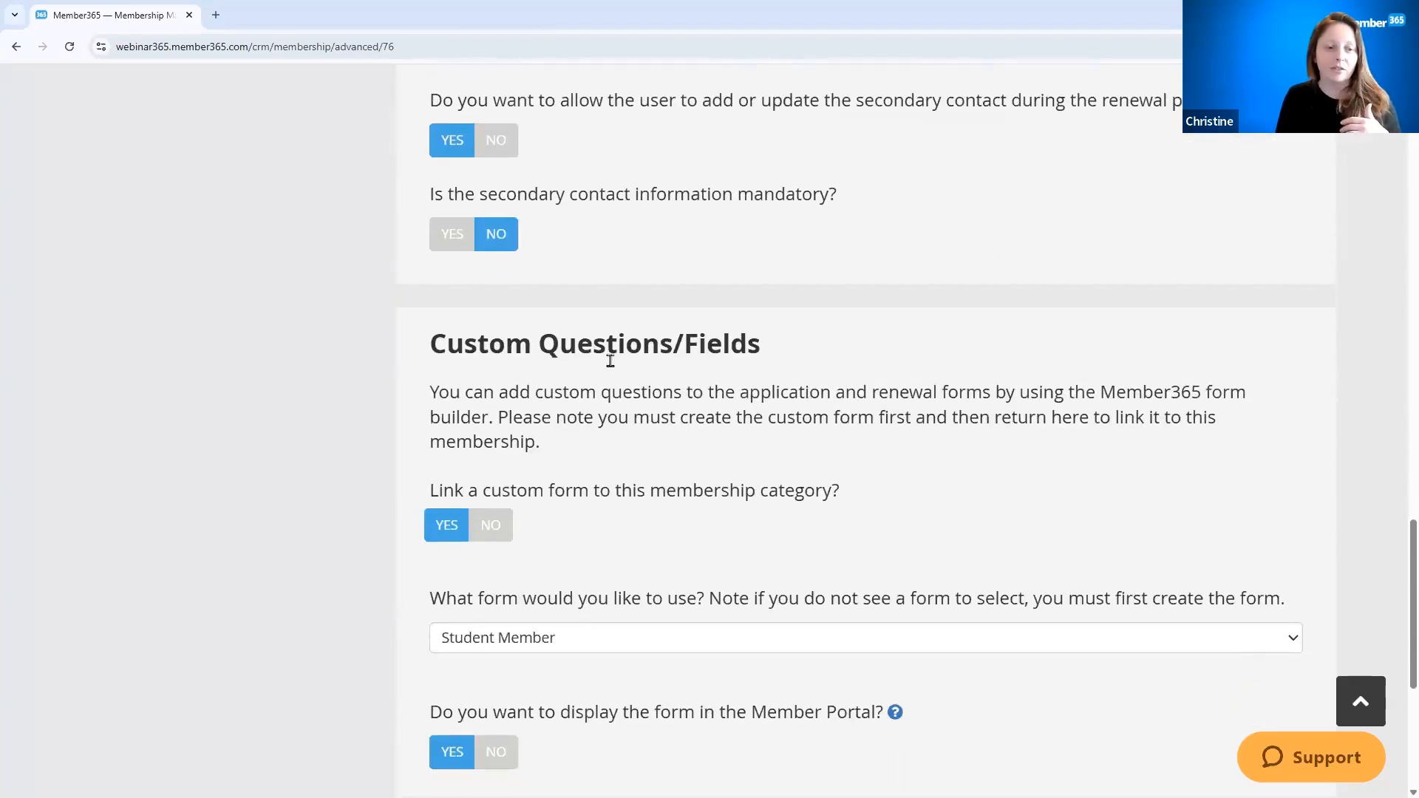
{"action": "left_click", "coordinate": [581, 642]}
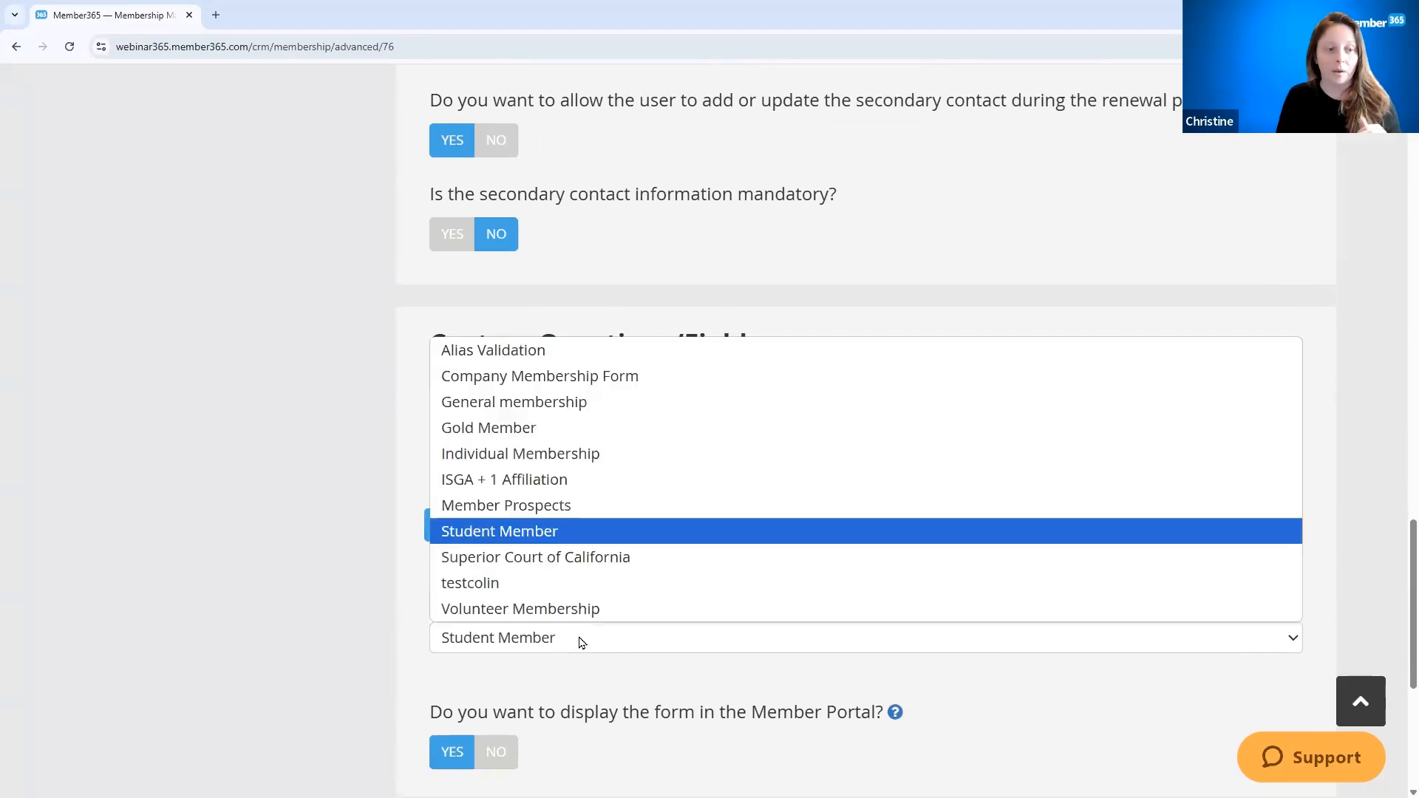
{"action": "left_click", "coordinate": [531, 454]}
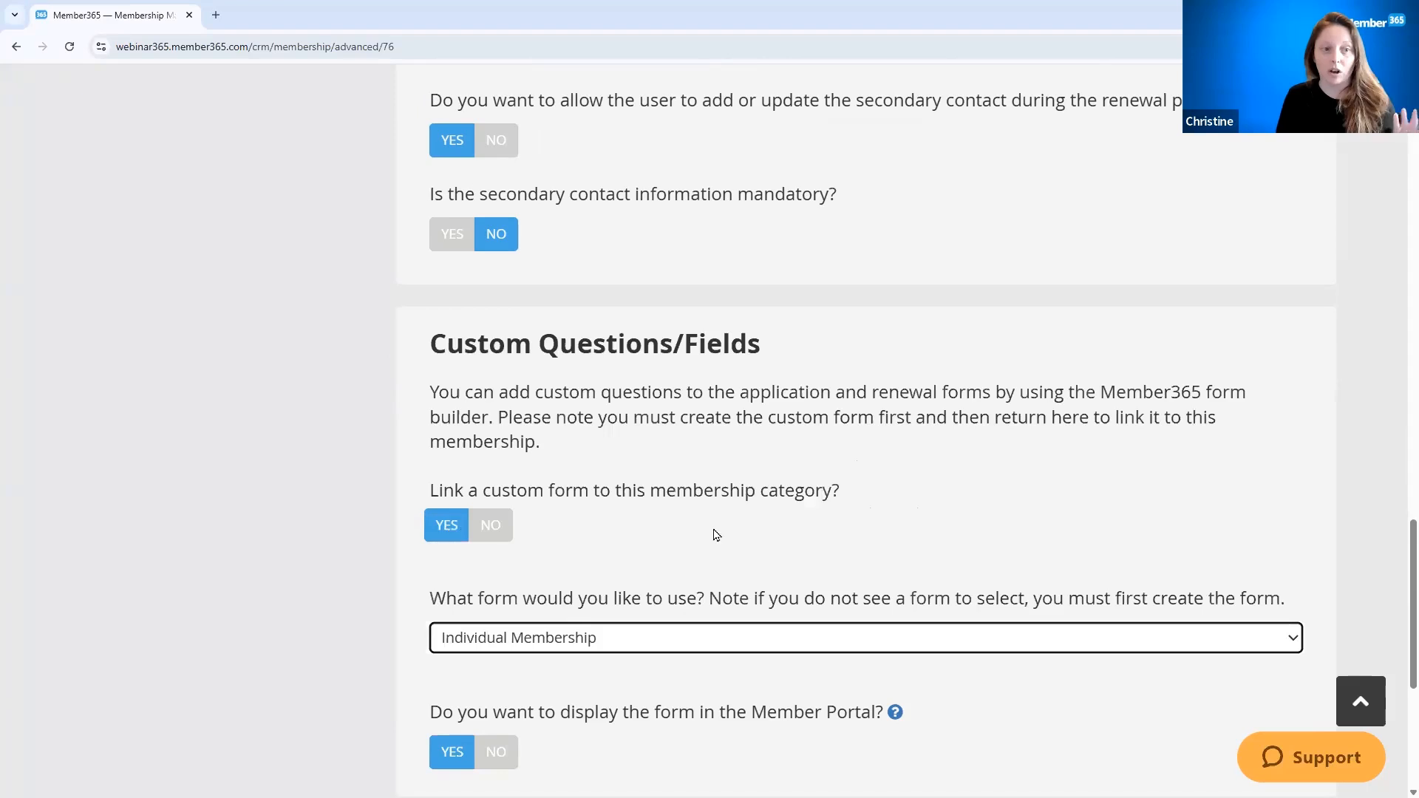
Review the default contact fields, the linked custom form settings and the Disclaimers section of the application form.
{"action": "scroll", "coordinate": [852, 551], "scroll_direction": "up", "scroll_amount": 13}
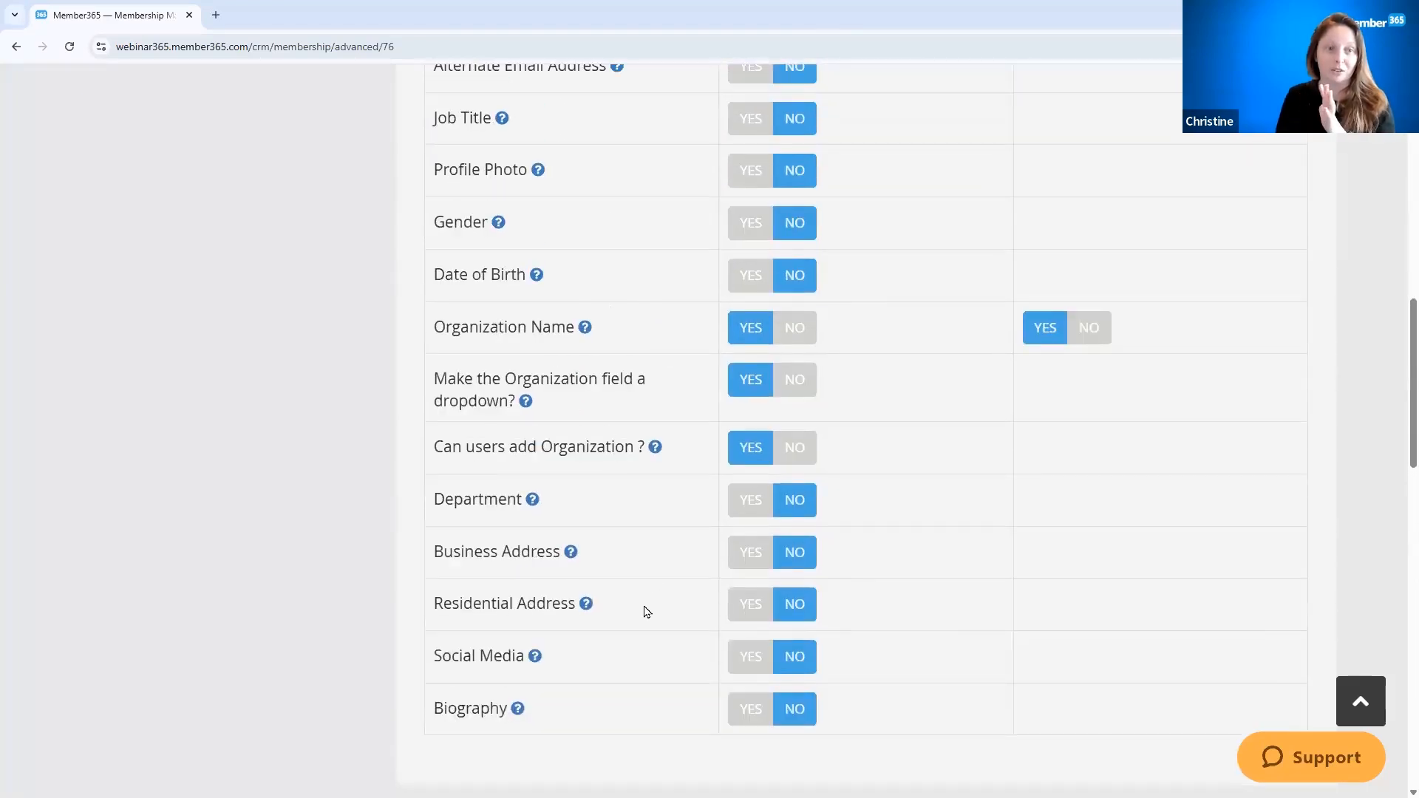
{"action": "scroll", "coordinate": [615, 186], "scroll_direction": "up", "scroll_amount": 2}
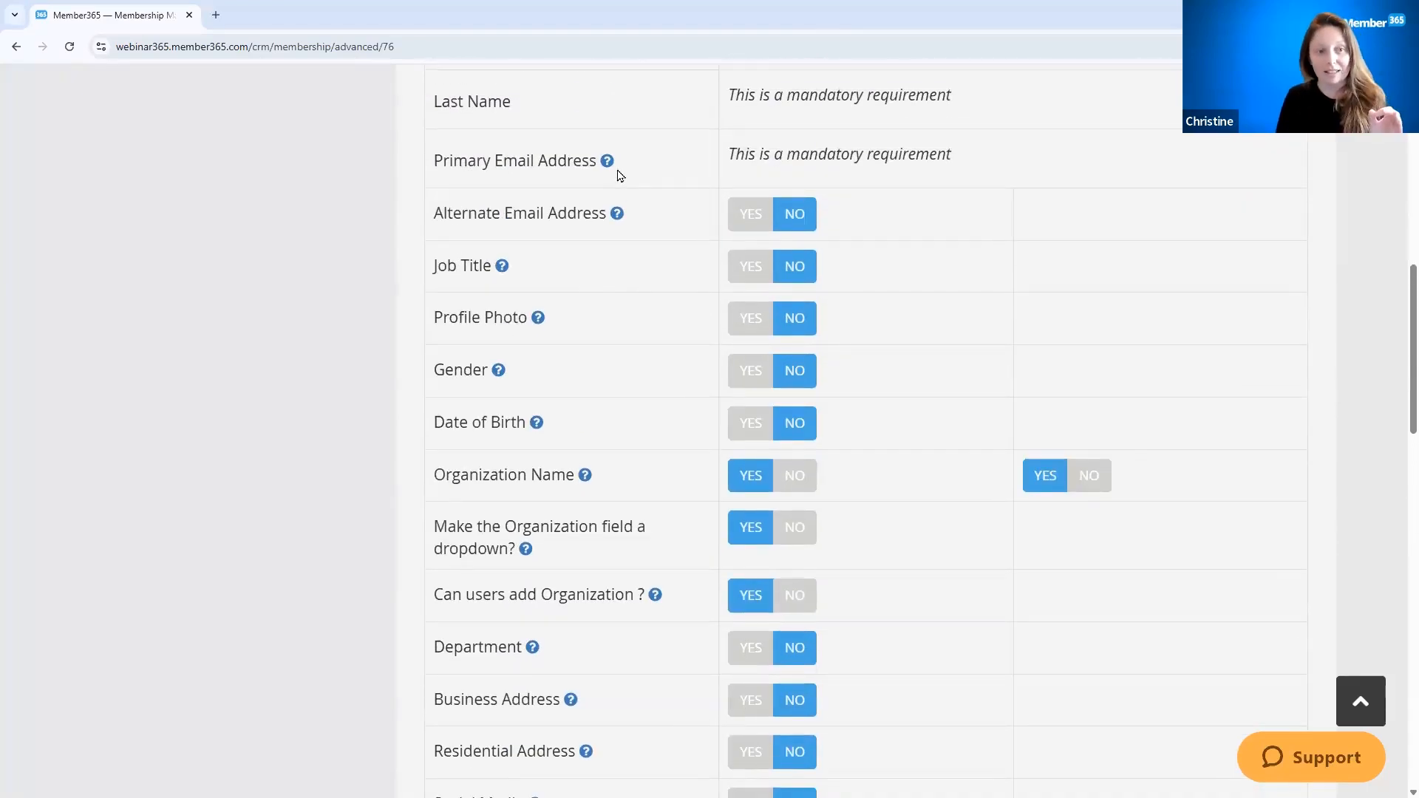
{"action": "scroll", "coordinate": [619, 175], "scroll_direction": "down", "scroll_amount": 13}
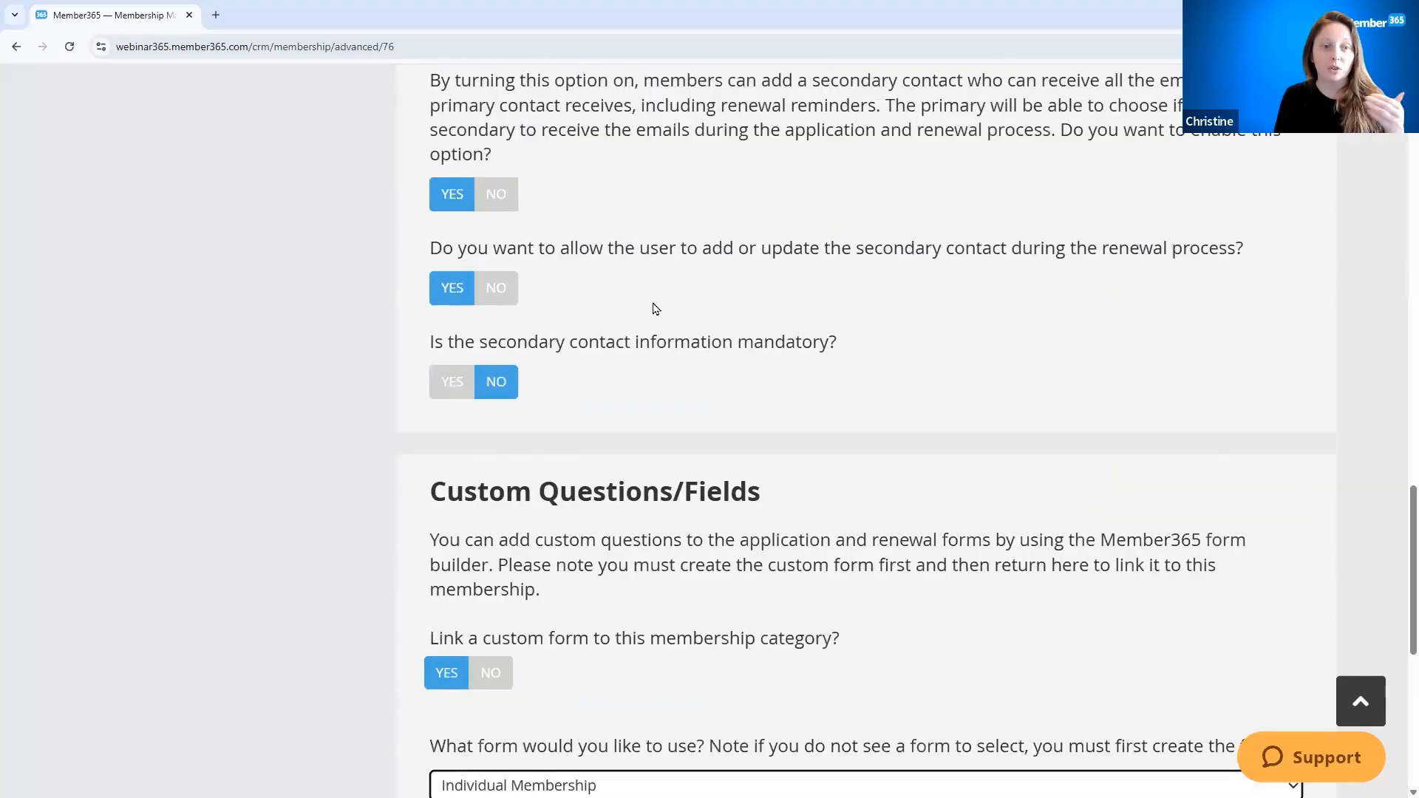
{"action": "scroll", "coordinate": [1031, 353], "scroll_direction": "down", "scroll_amount": 3}
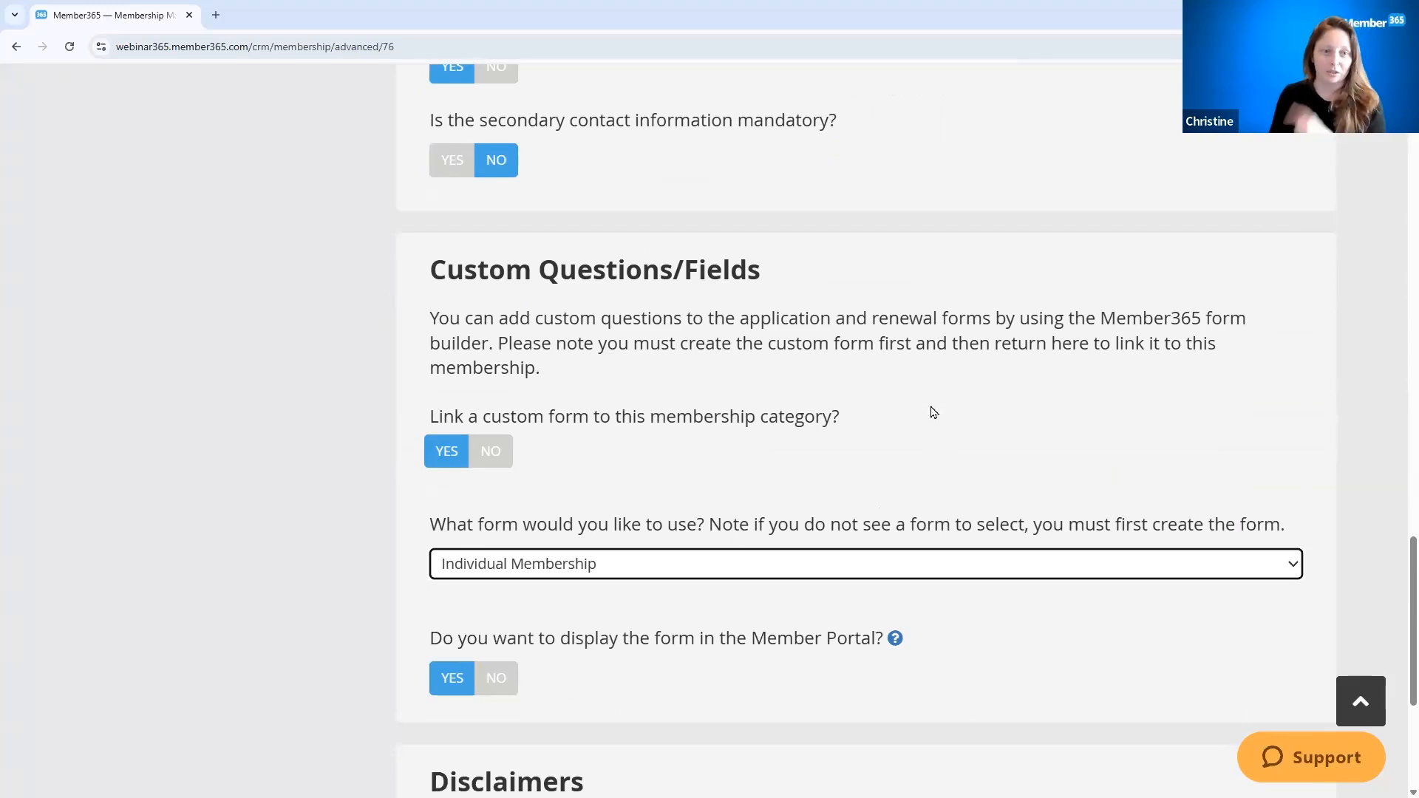
{"action": "scroll", "coordinate": [929, 406], "scroll_direction": "down", "scroll_amount": 4}
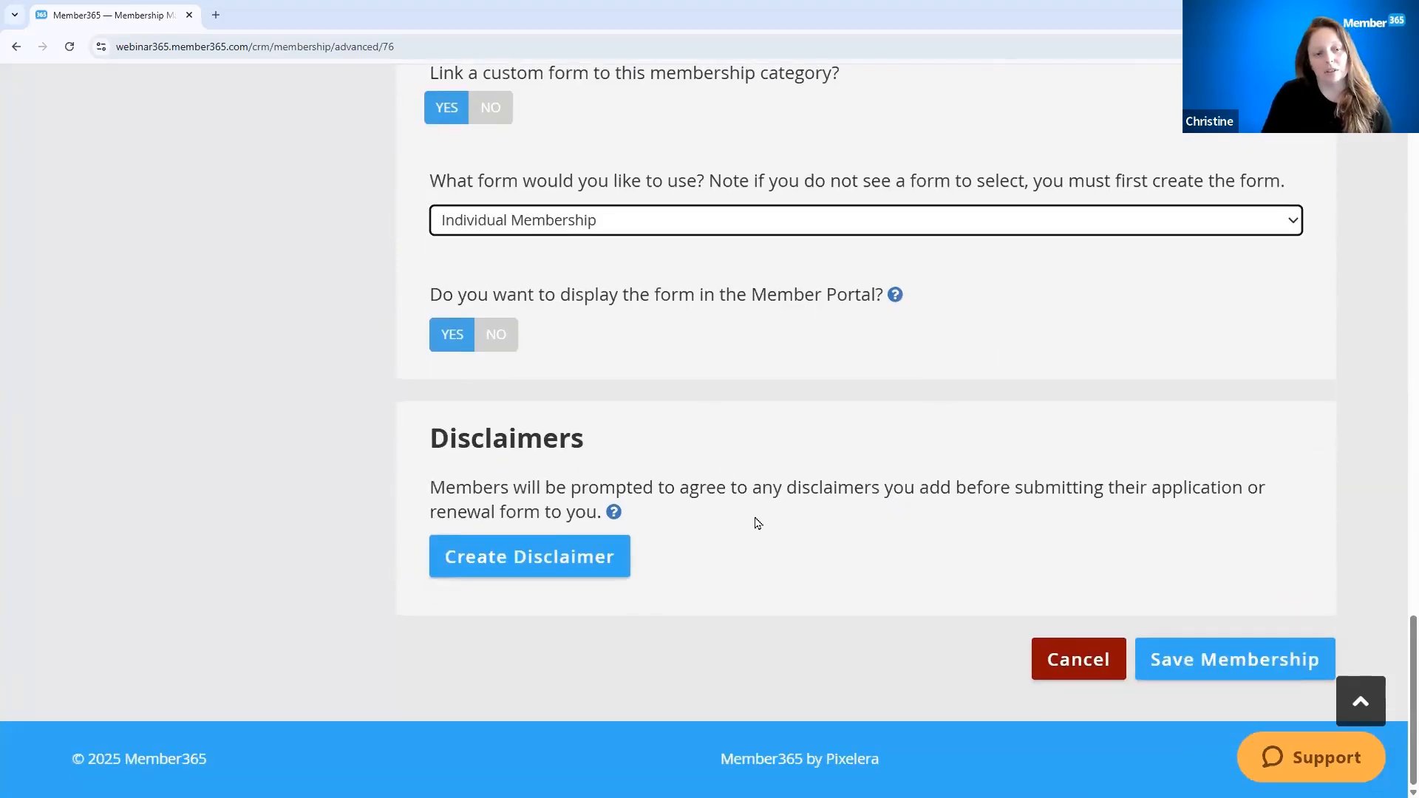
{"action": "scroll", "coordinate": [757, 522], "scroll_direction": "up", "scroll_amount": 1}
{"action": "scroll", "coordinate": [758, 522], "scroll_direction": "up", "scroll_amount": 2}
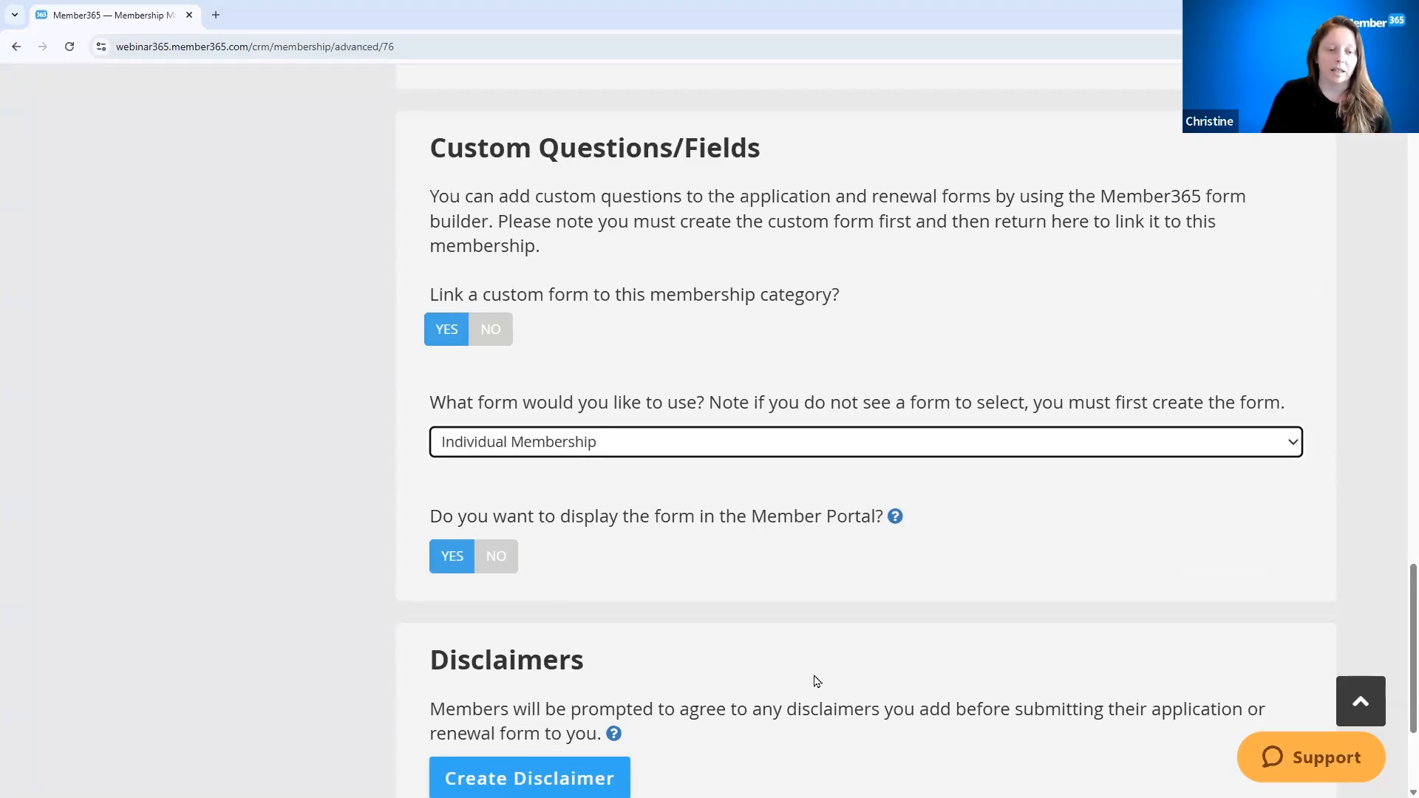
Create a membership disclaimer with the English statement "I agree too...".
{"action": "left_click", "coordinate": [529, 776]}
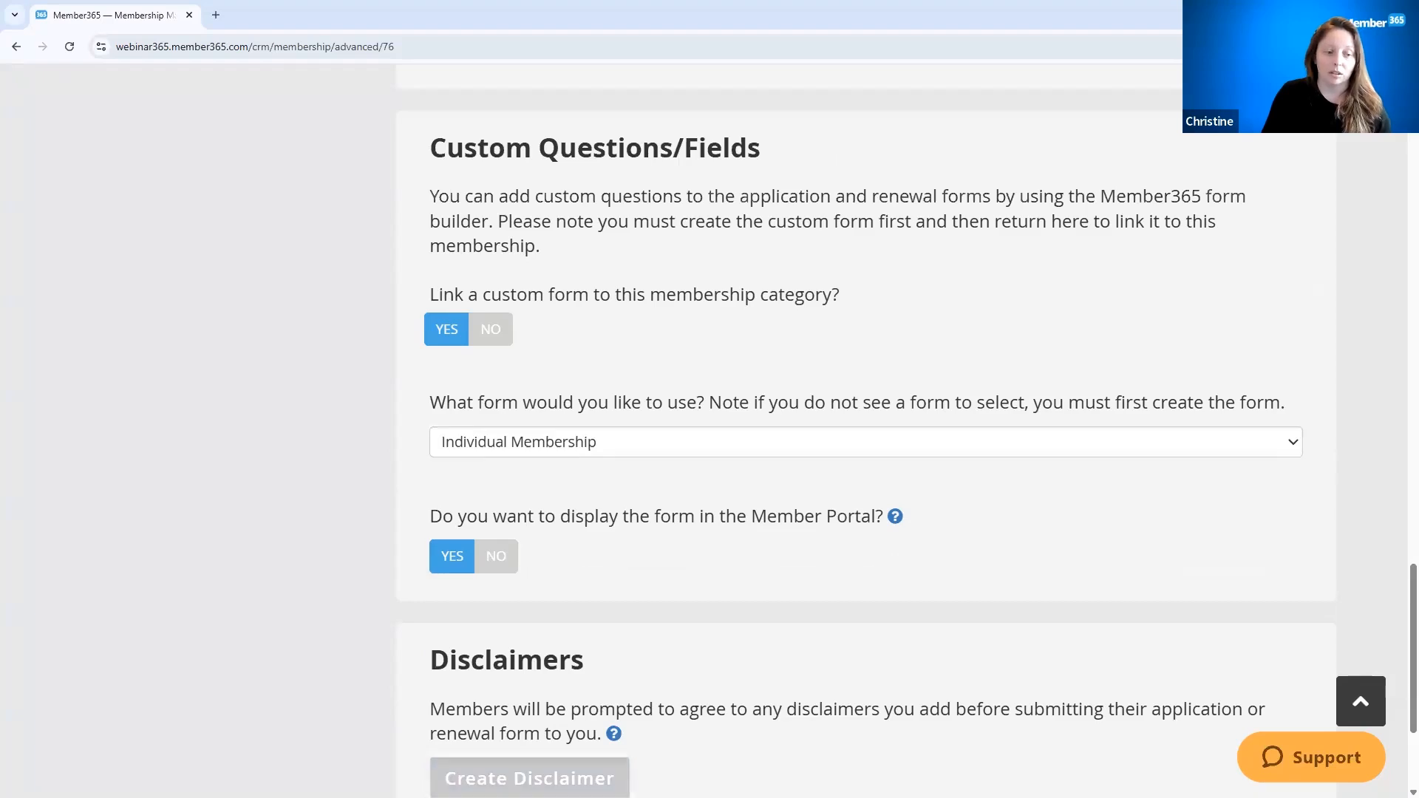
{"action": "left_click", "coordinate": [252, 413]}
{"action": "type", "text": "la grre to"}
{"action": "key", "text": "BackSpace"}
{"action": "key", "text": "BackSpace"}
{"action": "key", "text": "BackSpace"}
{"action": "key", "text": "BackSpace"}
{"action": "key", "text": "BackSpace"}
{"action": "type", "text": "e"}
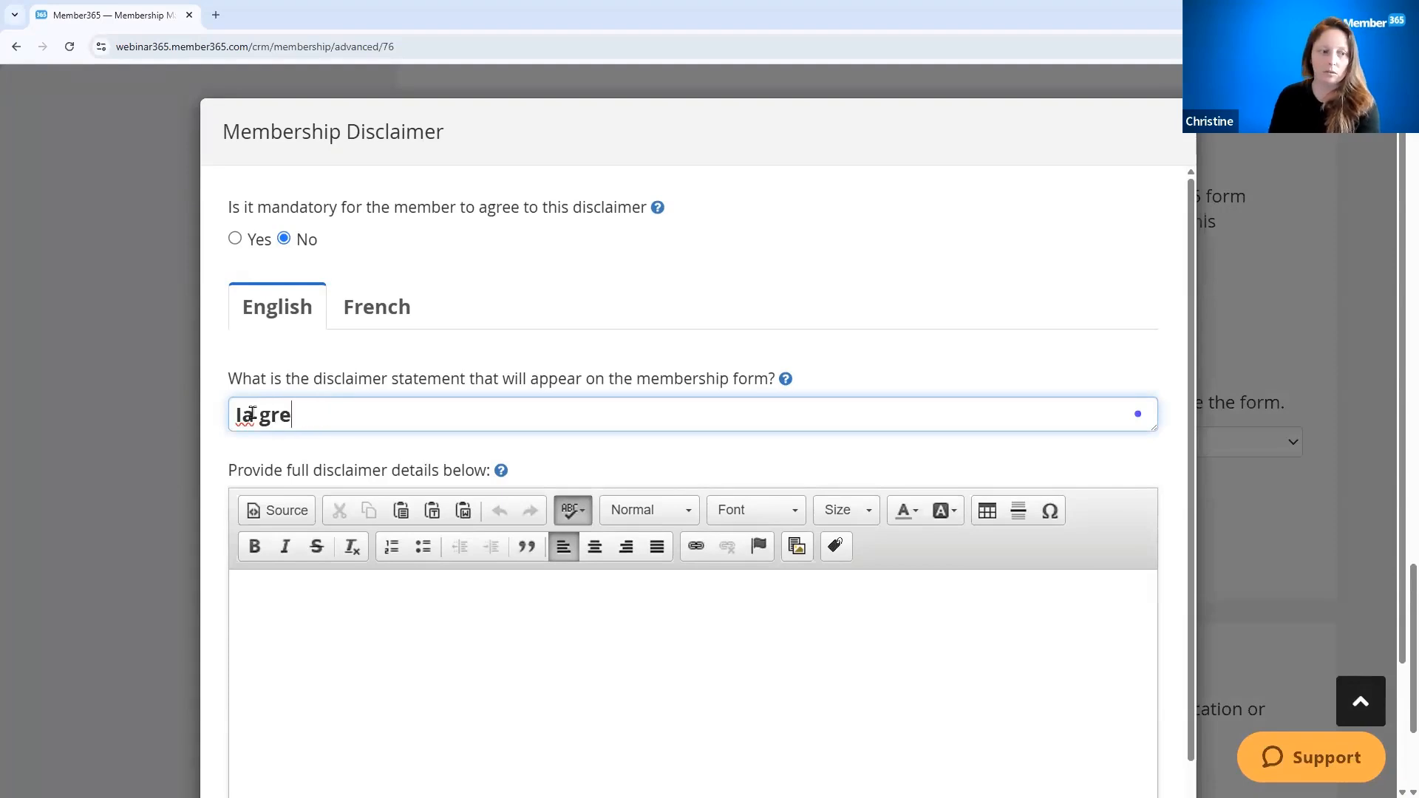
{"action": "left_click", "coordinate": [253, 414]}
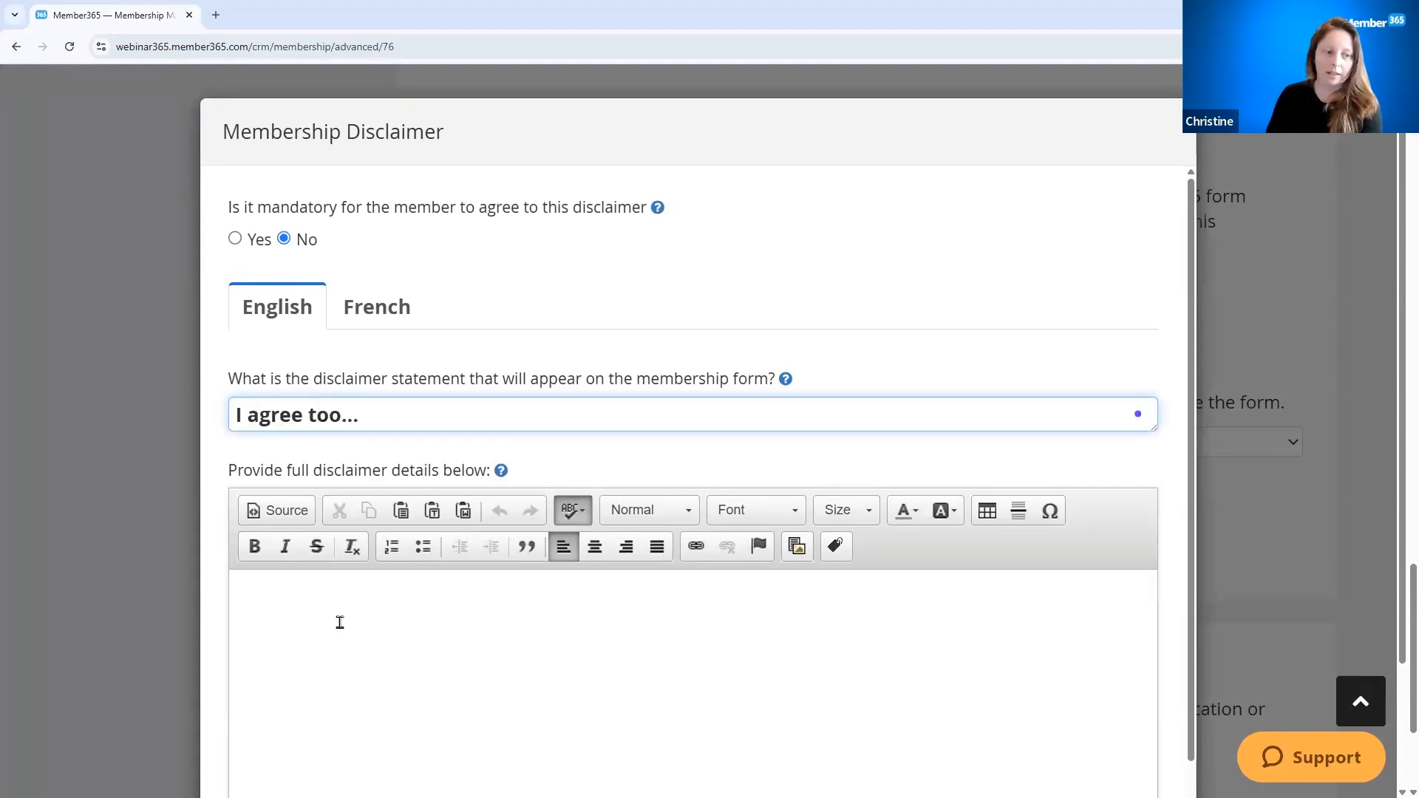
Enter "Content" as the full disclaimer details, make agreement mandatory and add the disclaimer.
{"action": "left_click", "coordinate": [339, 622]}
{"action": "type", "text": "Conta"}
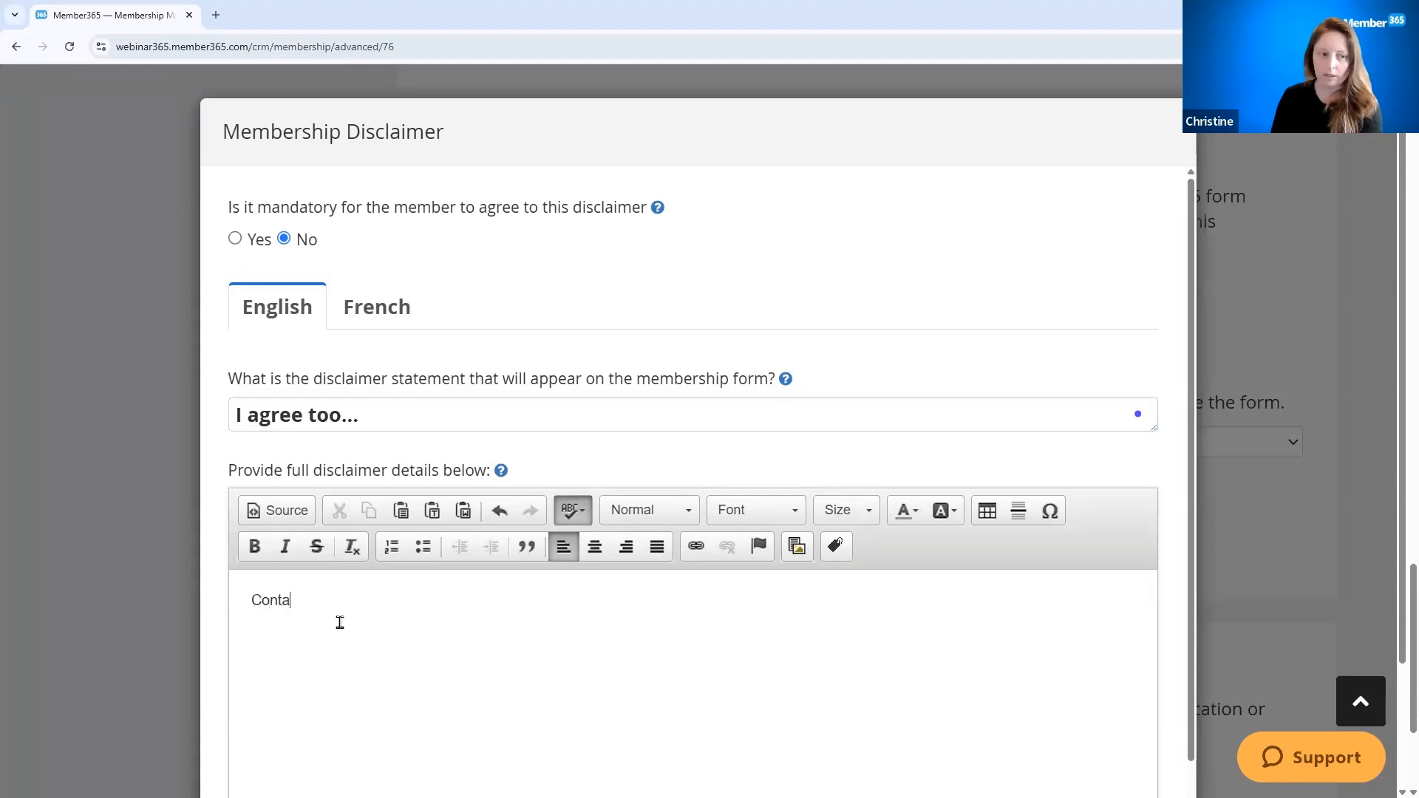
{"action": "type", "text": "ctent"}
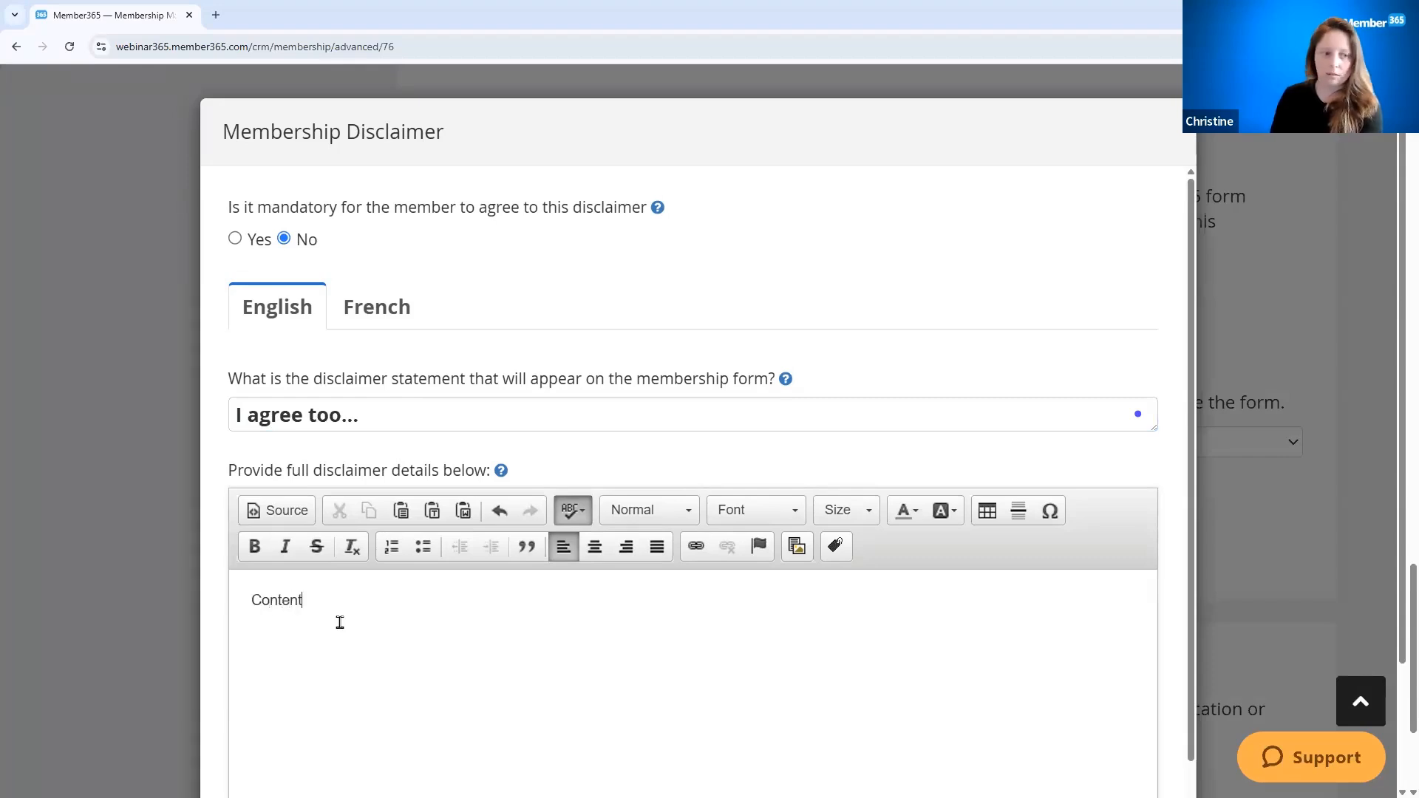
{"action": "left_click", "coordinate": [241, 243]}
{"action": "scroll", "coordinate": [1100, 578], "scroll_direction": "down", "scroll_amount": 1}
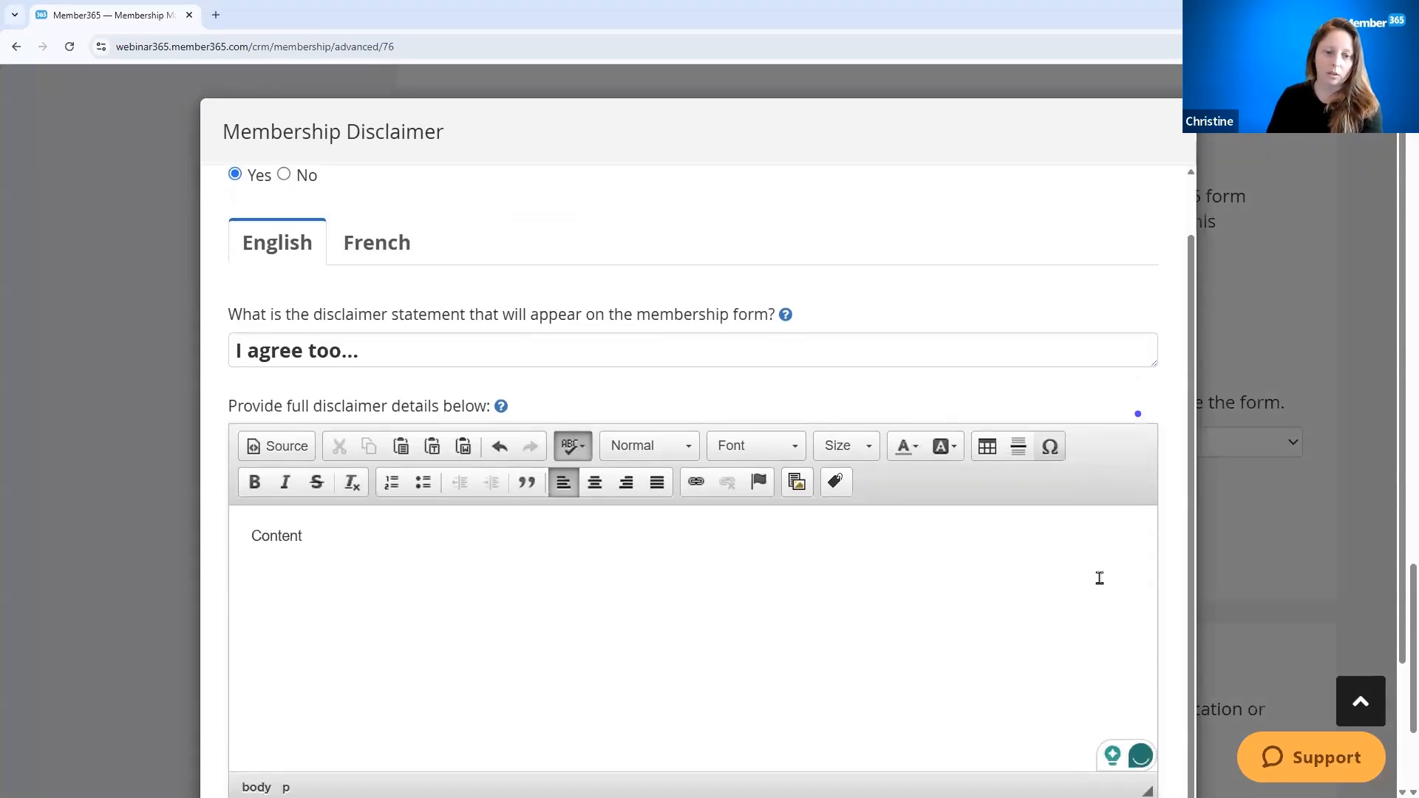
{"action": "scroll", "coordinate": [1099, 578], "scroll_direction": "down", "scroll_amount": 2}
{"action": "left_click", "coordinate": [1101, 728]}
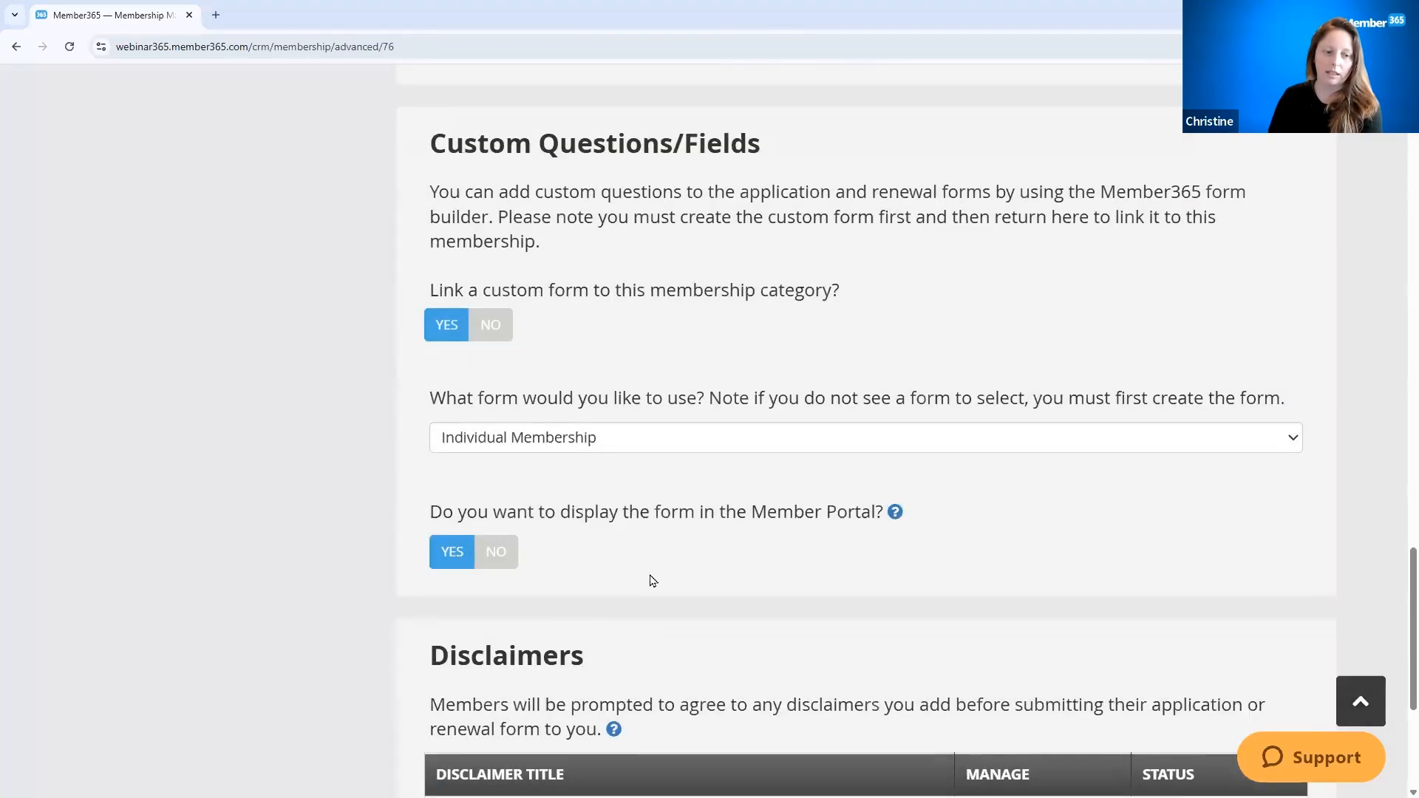
Look over the "I agree too..." disclaimer, close it without changes and save the membership.
{"action": "scroll", "coordinate": [653, 580], "scroll_direction": "down", "scroll_amount": 3}
{"action": "left_click", "coordinate": [481, 592]}
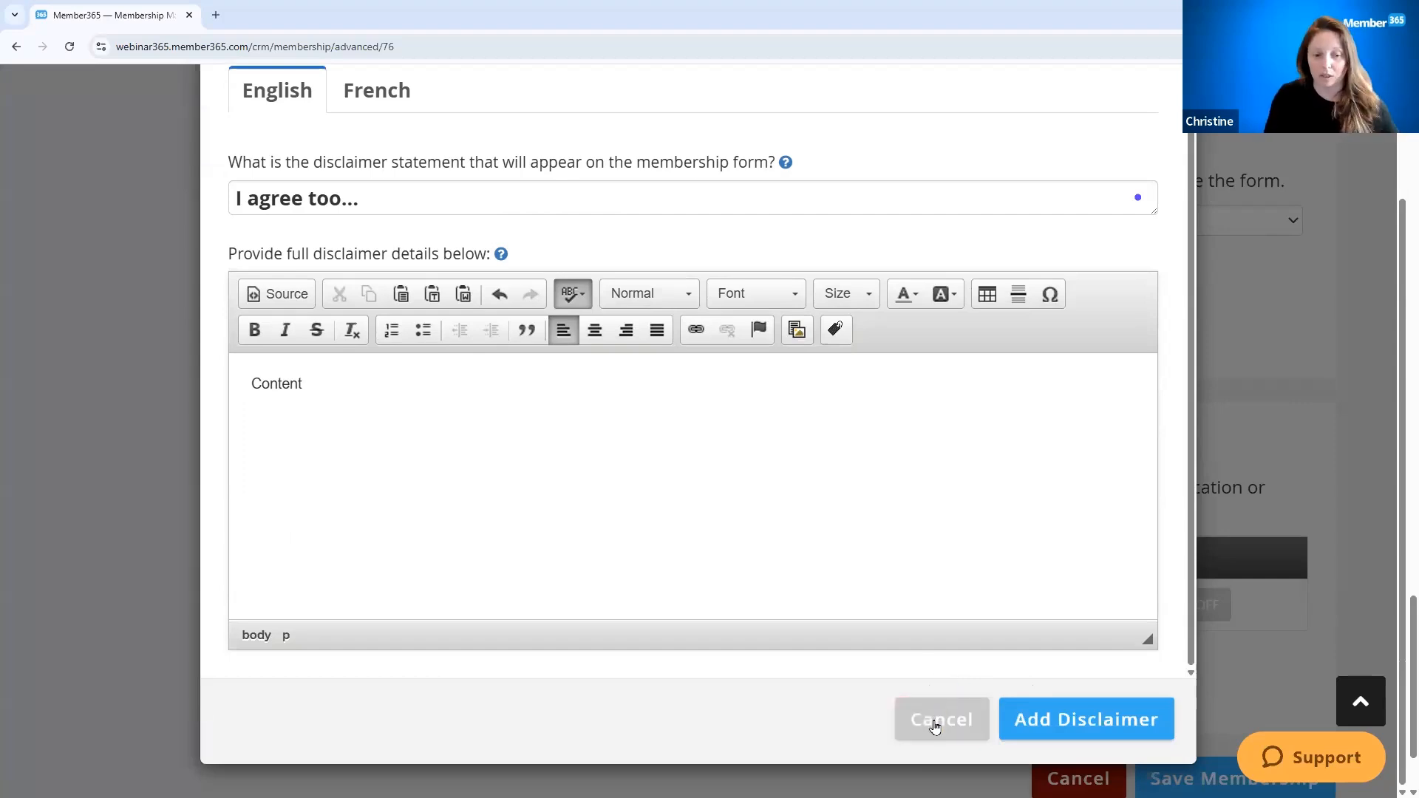
{"action": "left_click", "coordinate": [1020, 728]}
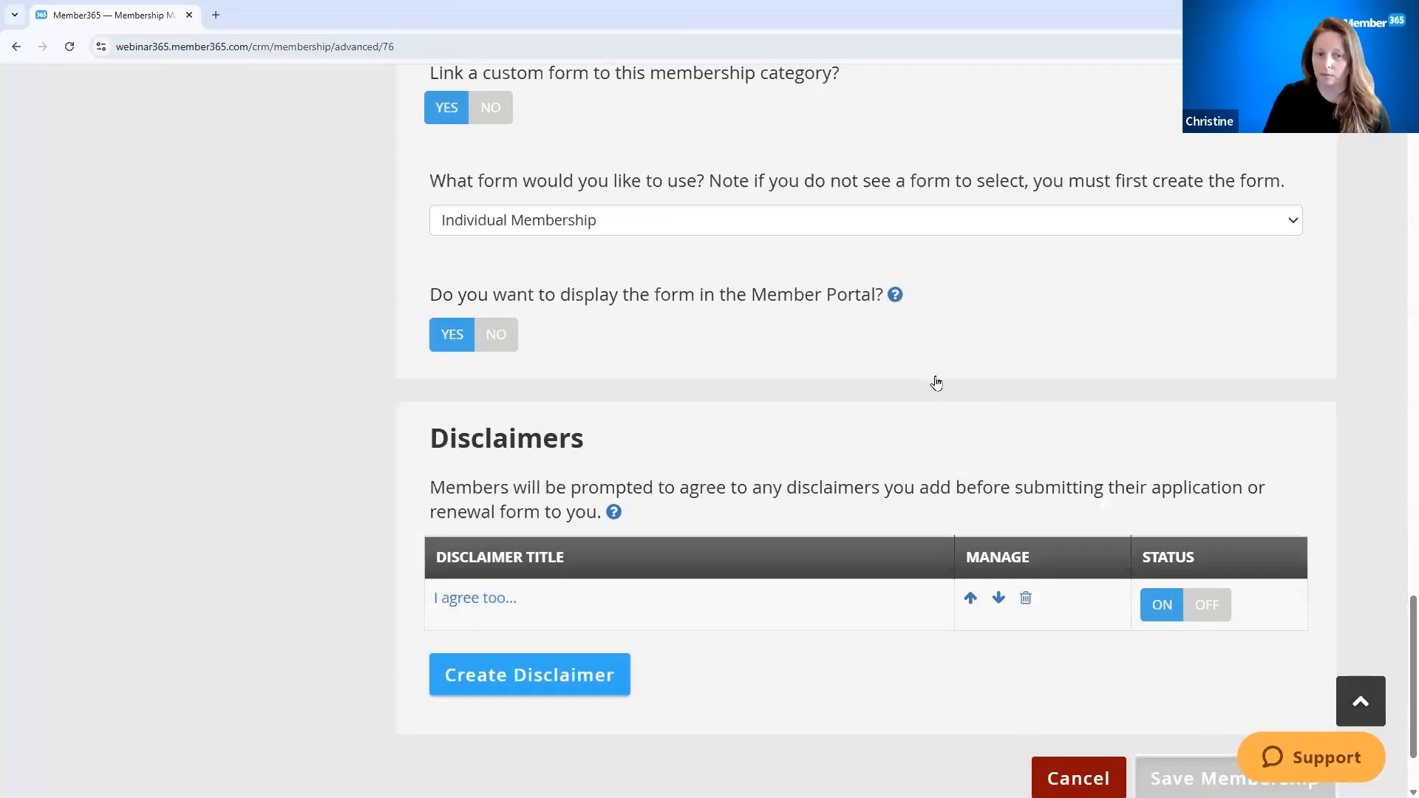
Open the Individual category's Automated Emails settings and review the new application, renewal and welcome emails.
{"action": "scroll", "coordinate": [925, 406], "scroll_direction": "up", "scroll_amount": 15}
{"action": "scroll", "coordinate": [919, 426], "scroll_direction": "up", "scroll_amount": 10}
{"action": "scroll", "coordinate": [53, 237], "scroll_direction": "down", "scroll_amount": 3}
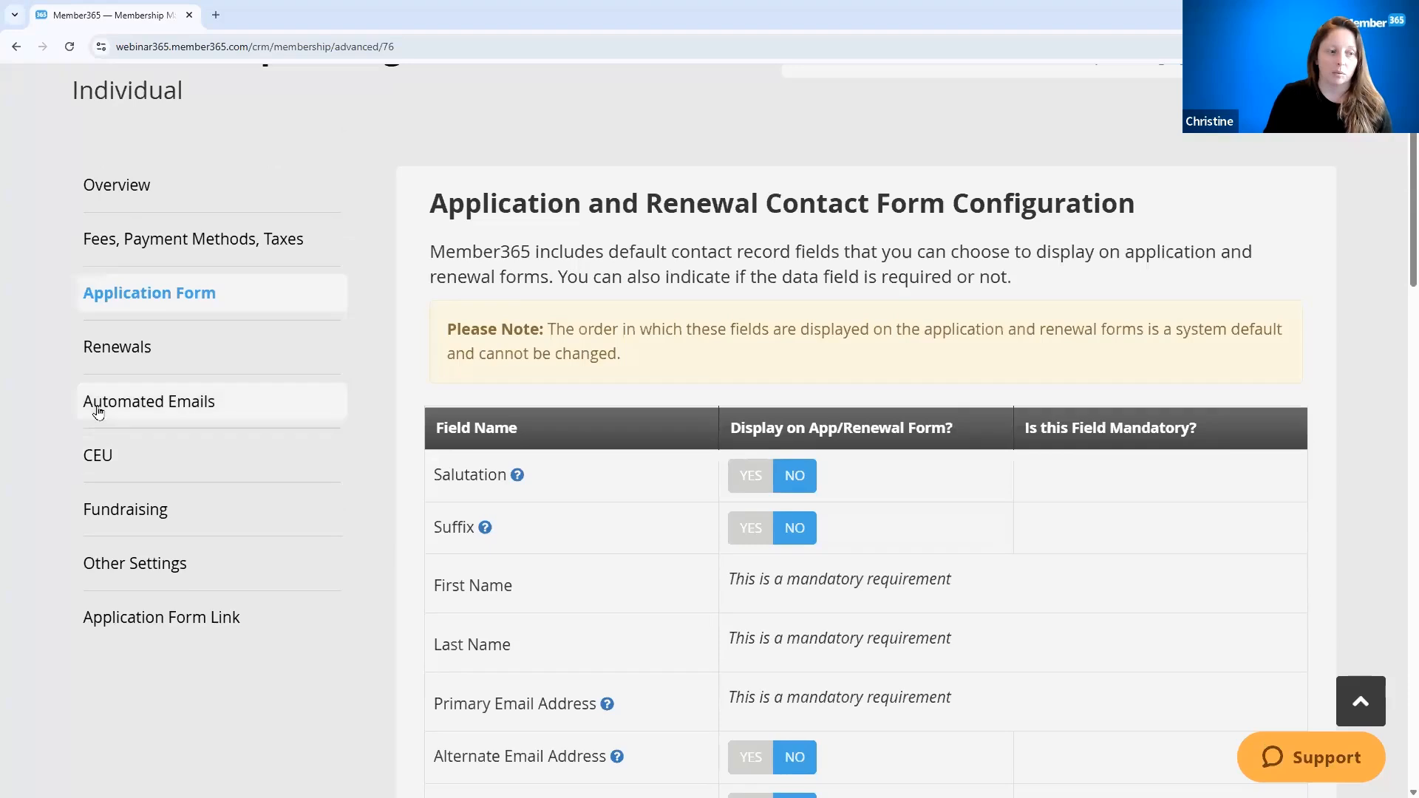
{"action": "left_click", "coordinate": [99, 413]}
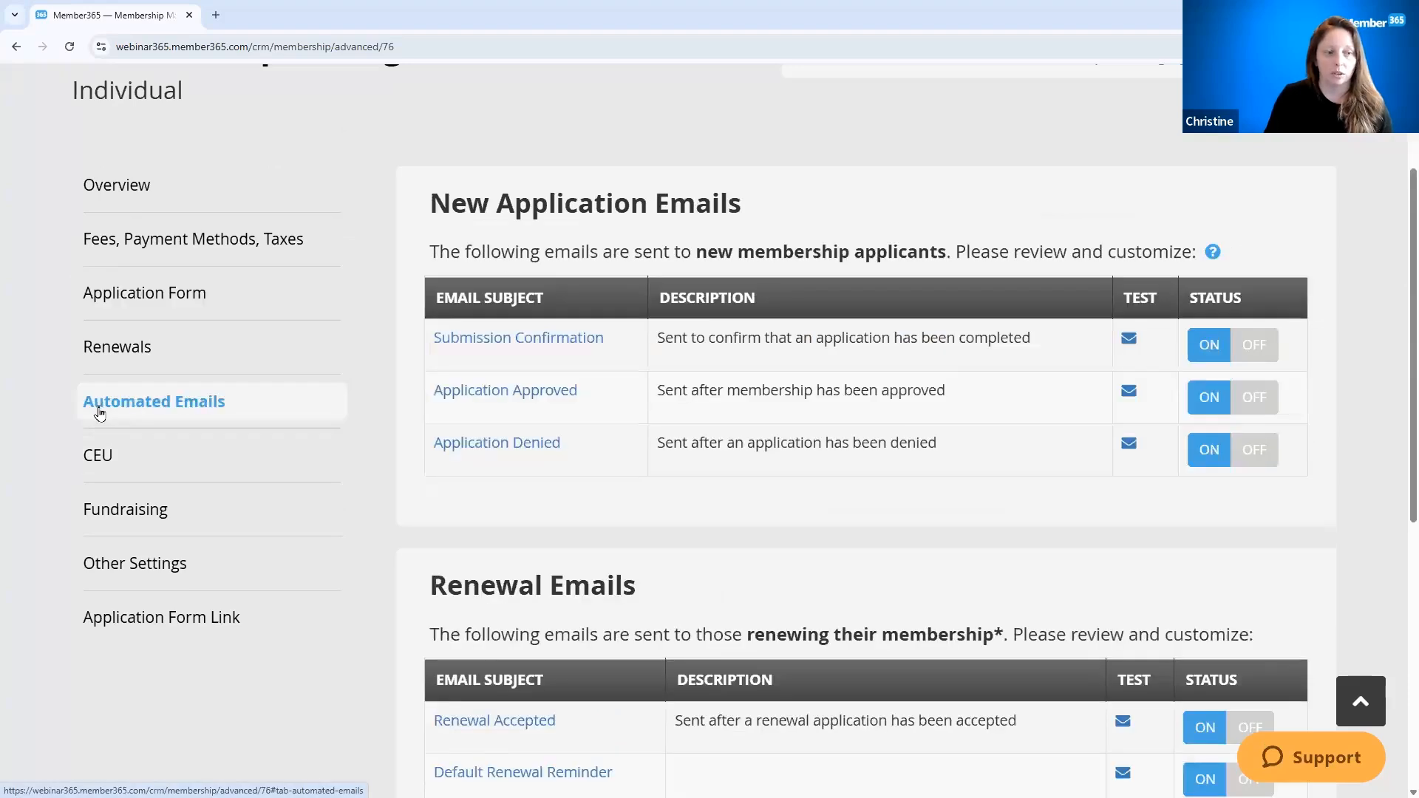
{"action": "scroll", "coordinate": [518, 317], "scroll_direction": "down", "scroll_amount": 1}
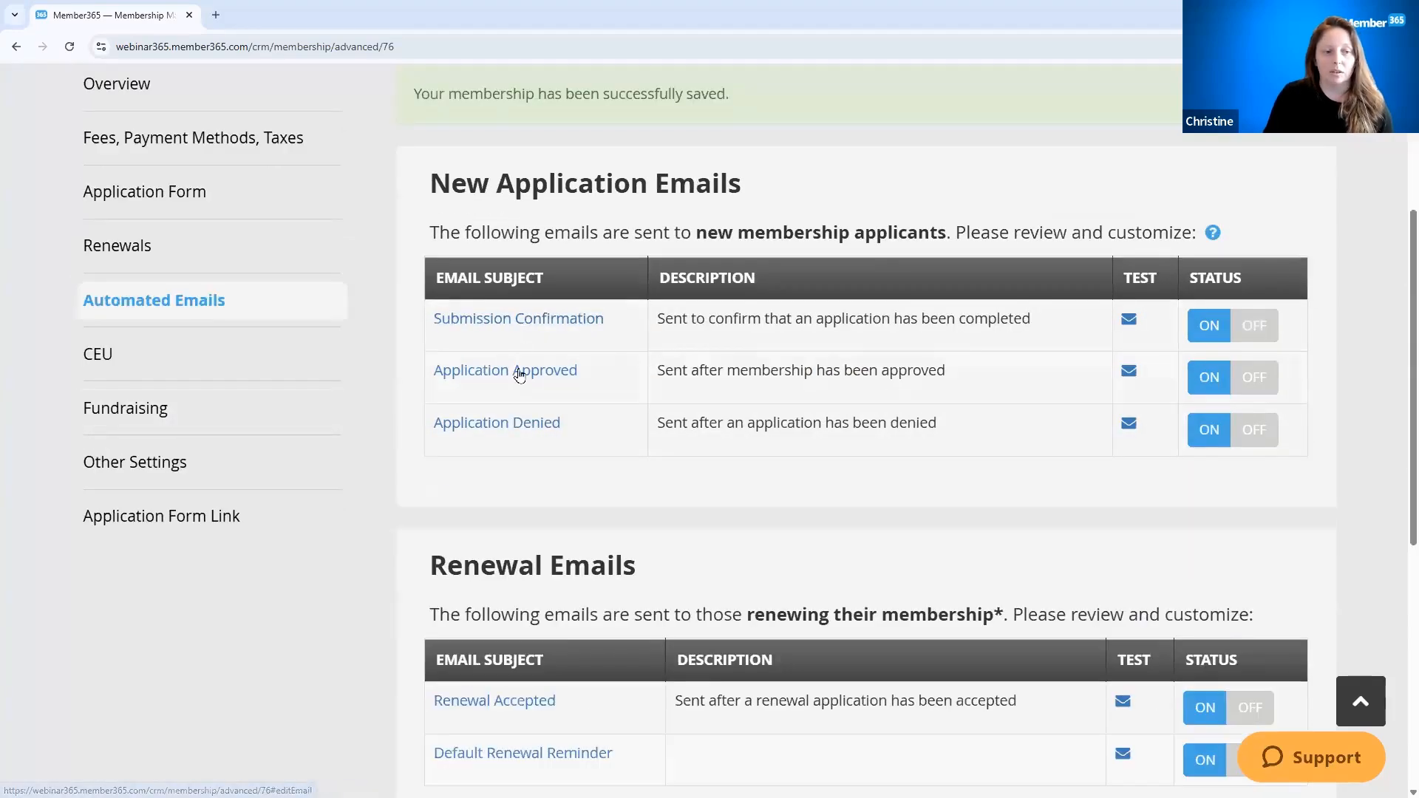
{"action": "scroll", "coordinate": [725, 498], "scroll_direction": "down", "scroll_amount": 2}
{"action": "scroll", "coordinate": [725, 497], "scroll_direction": "down", "scroll_amount": 4}
Open the Membership Welcome email and review its subject, portal access details and login credential placeholders.
{"action": "left_click", "coordinate": [535, 618]}
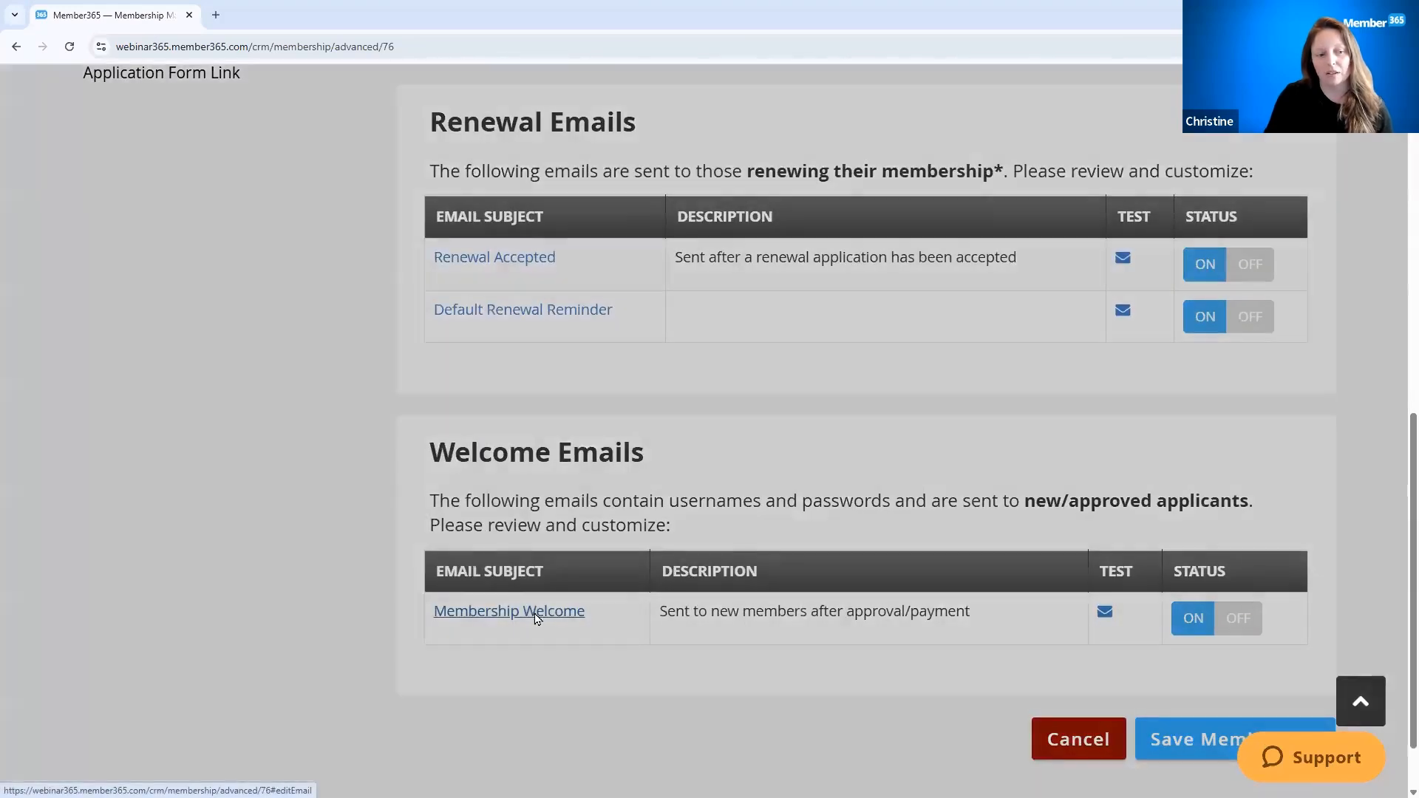
{"action": "scroll", "coordinate": [599, 549], "scroll_direction": "down", "scroll_amount": 4}
{"action": "scroll", "coordinate": [602, 549], "scroll_direction": "down", "scroll_amount": 1}
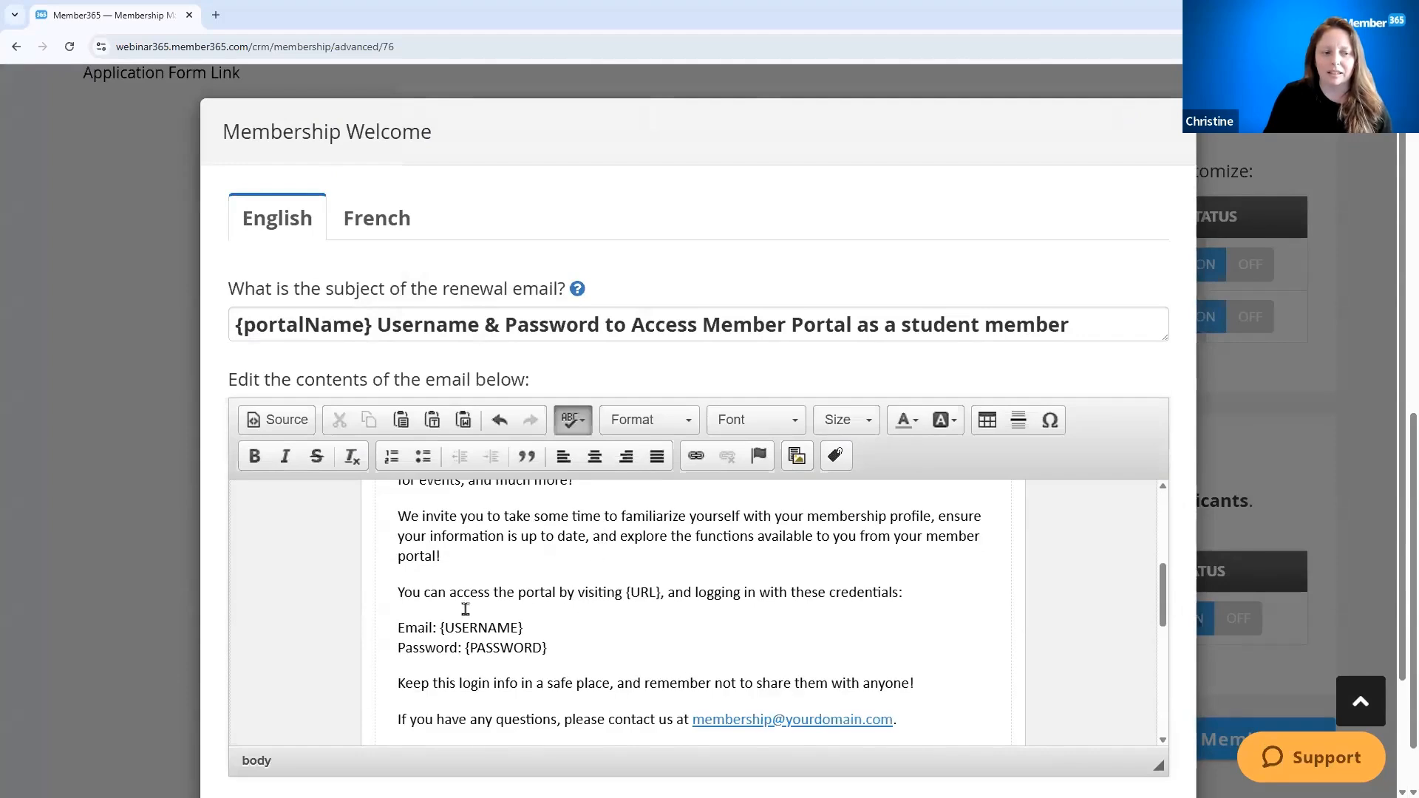
Highlight the portal access paragraph and login credentials in the Membership Welcome email and reread the message body.
{"action": "triple_click", "coordinate": [465, 608]}
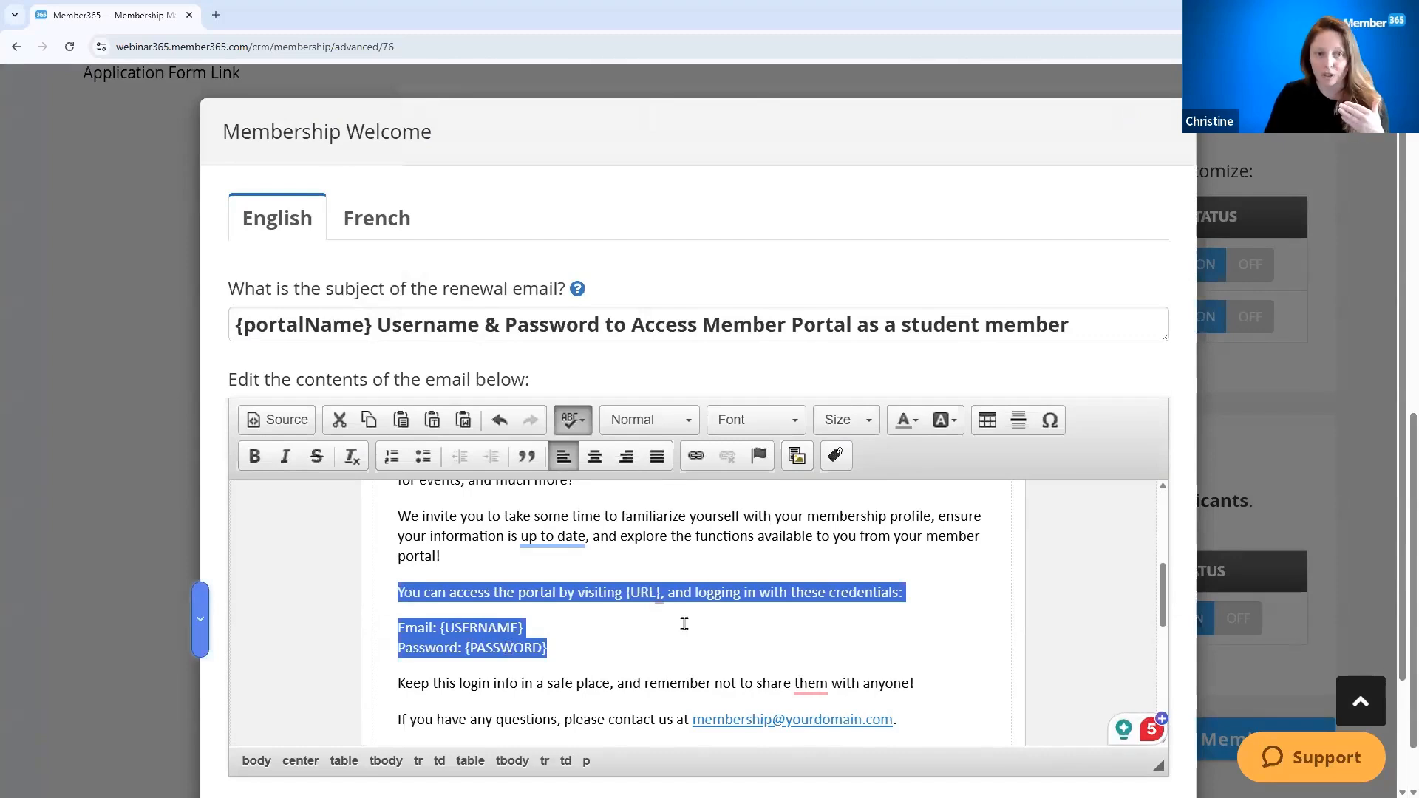
{"action": "scroll", "coordinate": [684, 623], "scroll_direction": "up", "scroll_amount": 3}
{"action": "scroll", "coordinate": [684, 623], "scroll_direction": "up", "scroll_amount": 1}
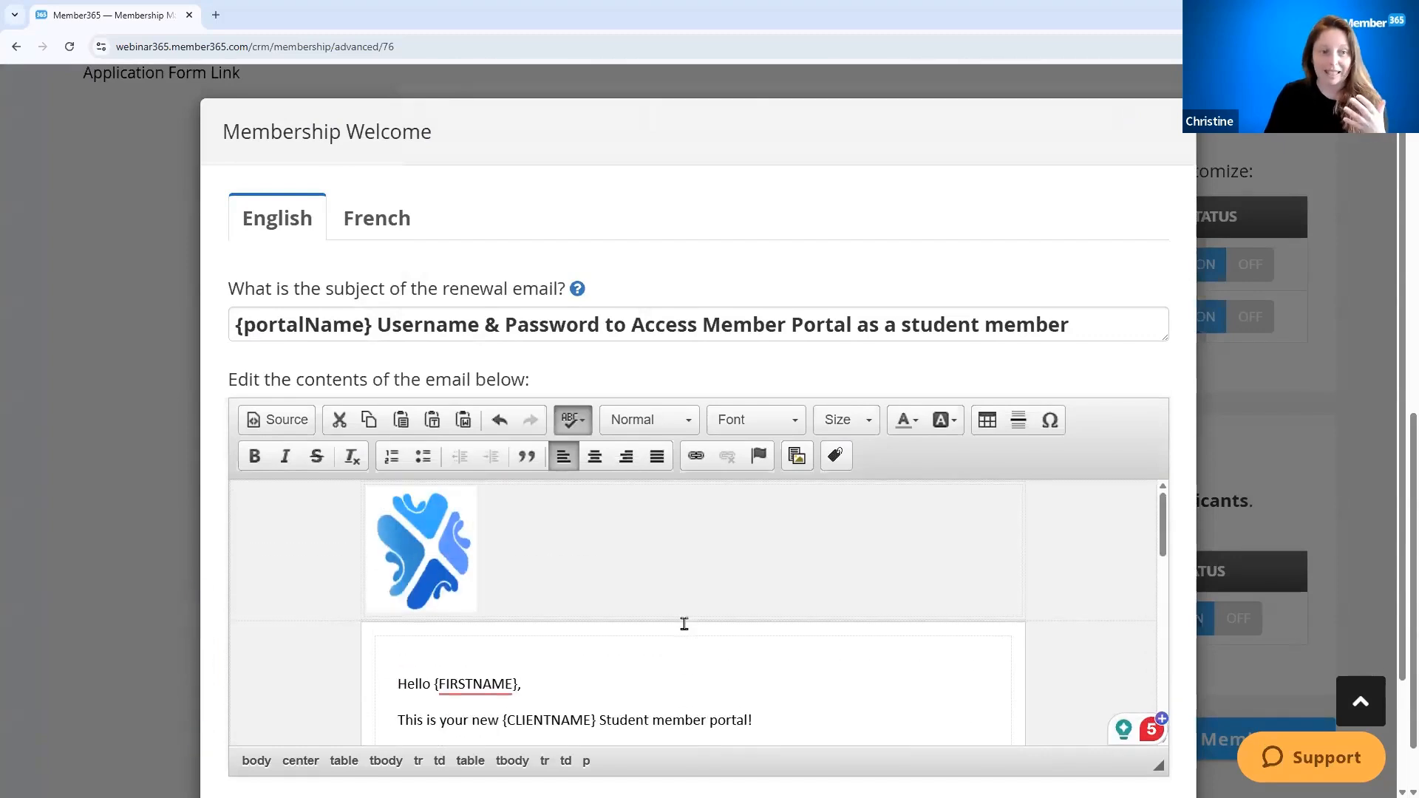
{"action": "mouse_move", "coordinate": [693, 622]}
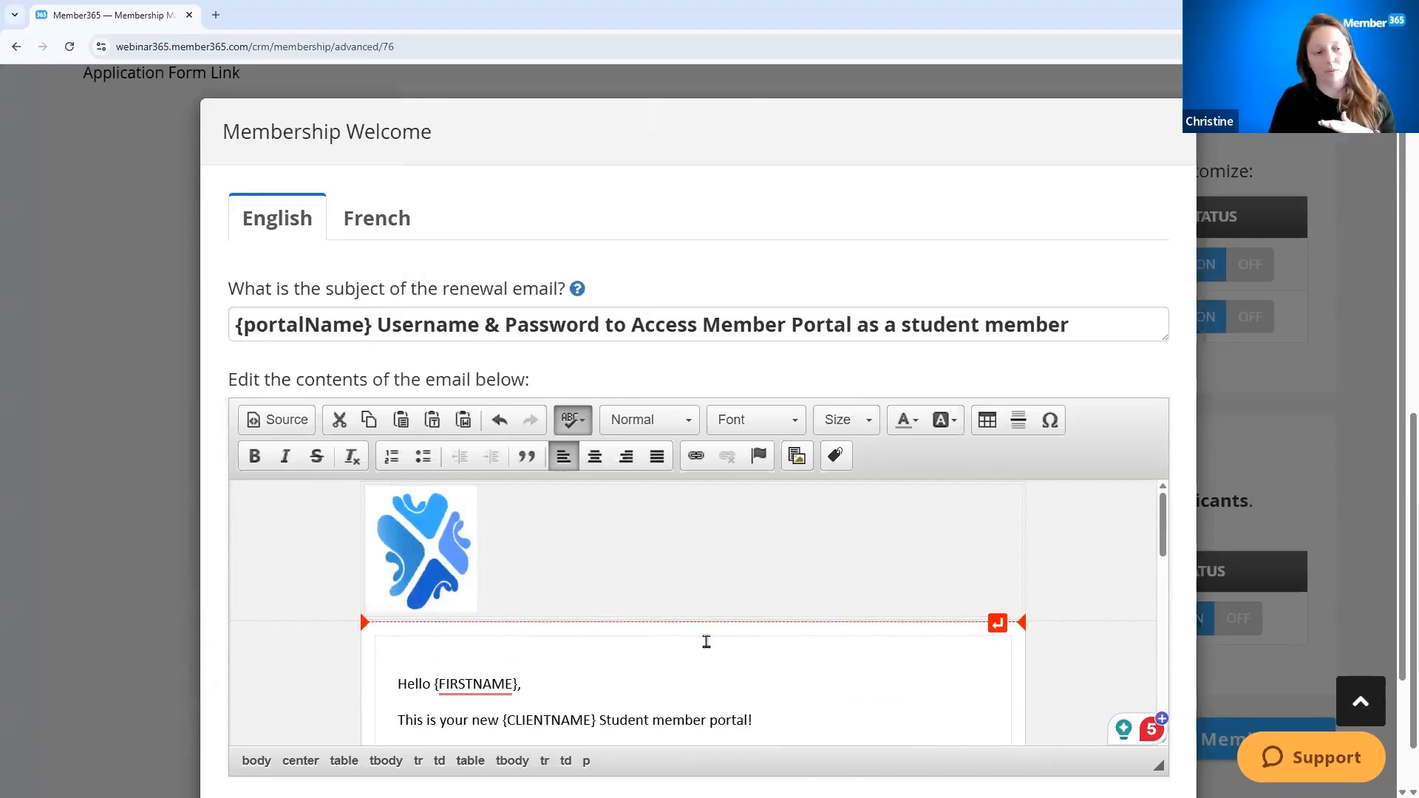
{"action": "scroll", "coordinate": [706, 640], "scroll_direction": "down", "scroll_amount": 2}
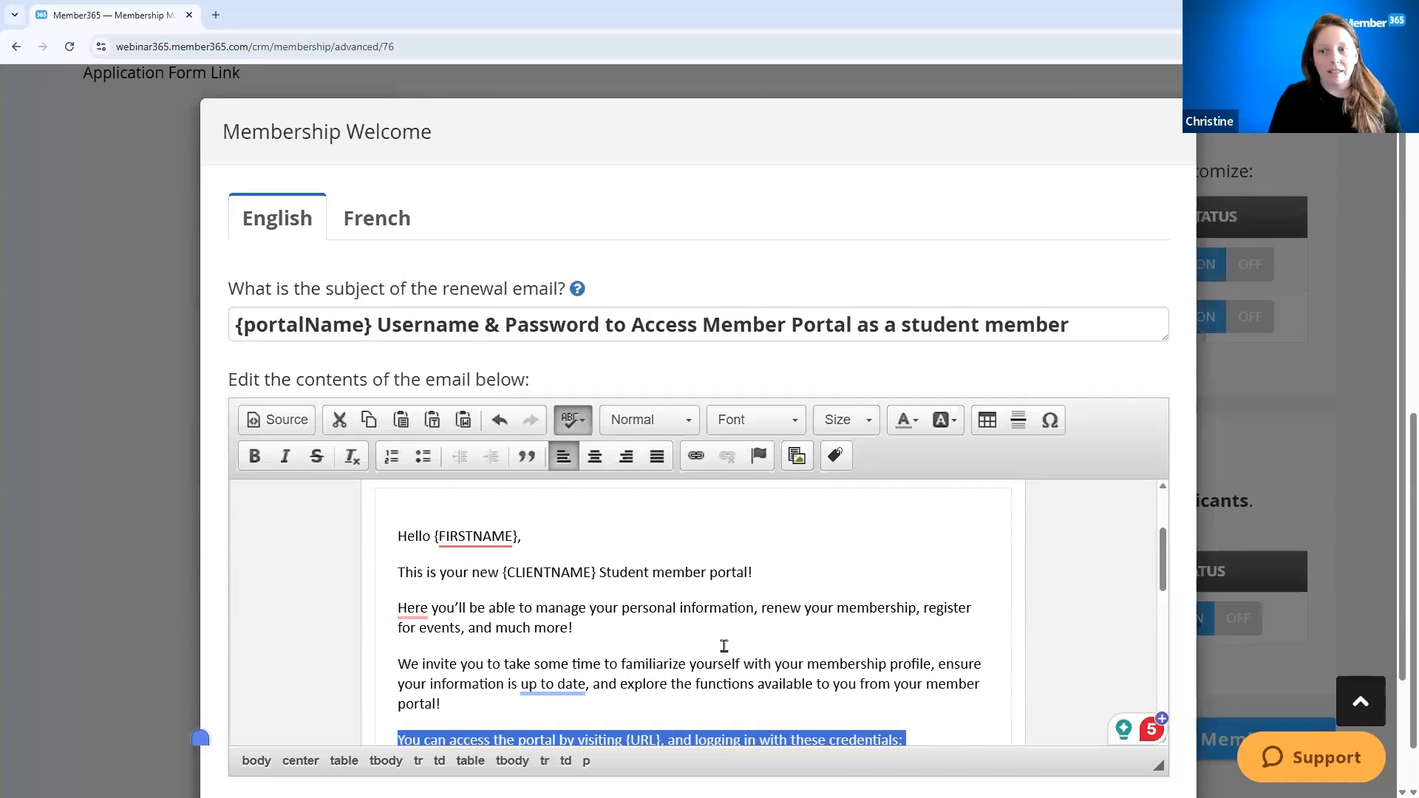
{"action": "scroll", "coordinate": [739, 602], "scroll_direction": "down", "scroll_amount": 1}
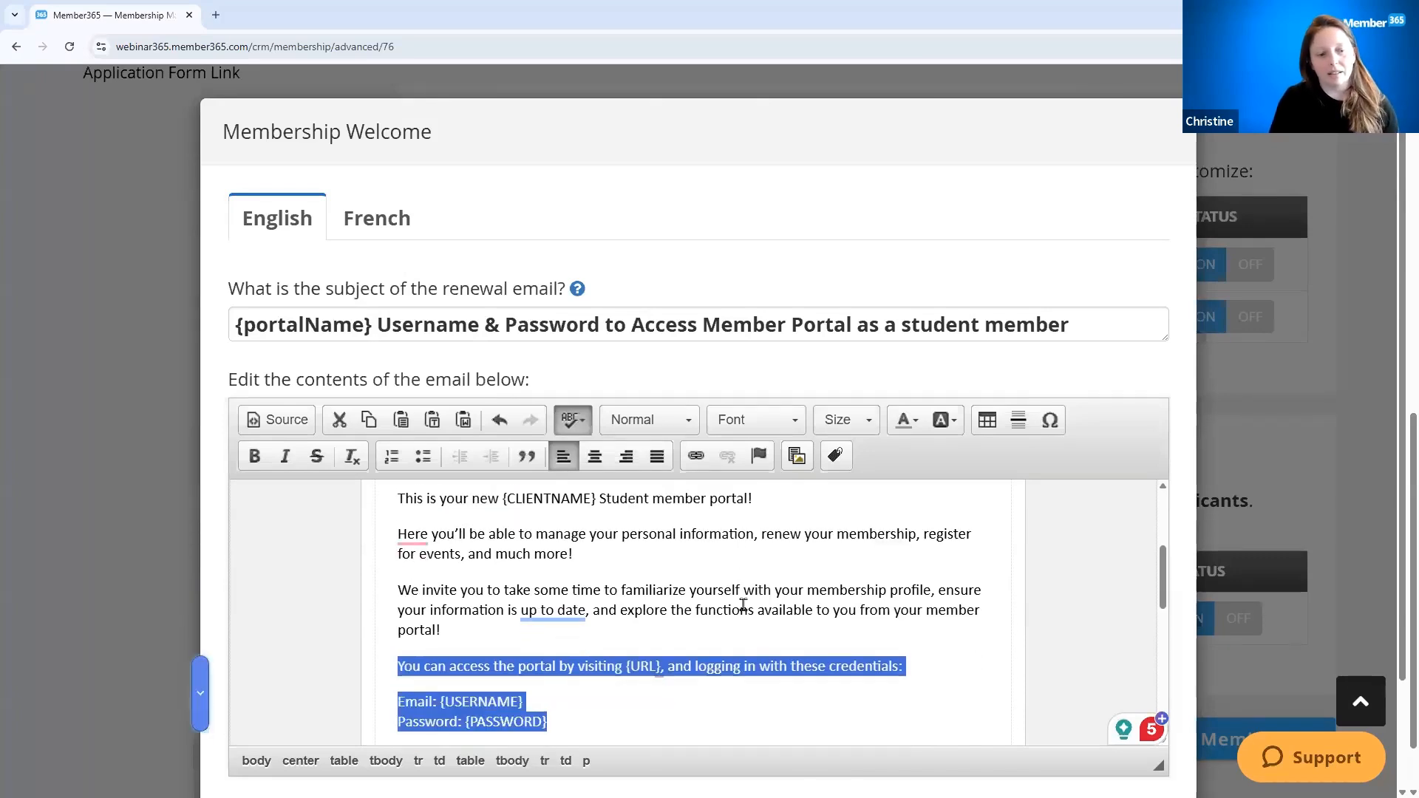
{"action": "scroll", "coordinate": [743, 605], "scroll_direction": "down", "scroll_amount": 1}
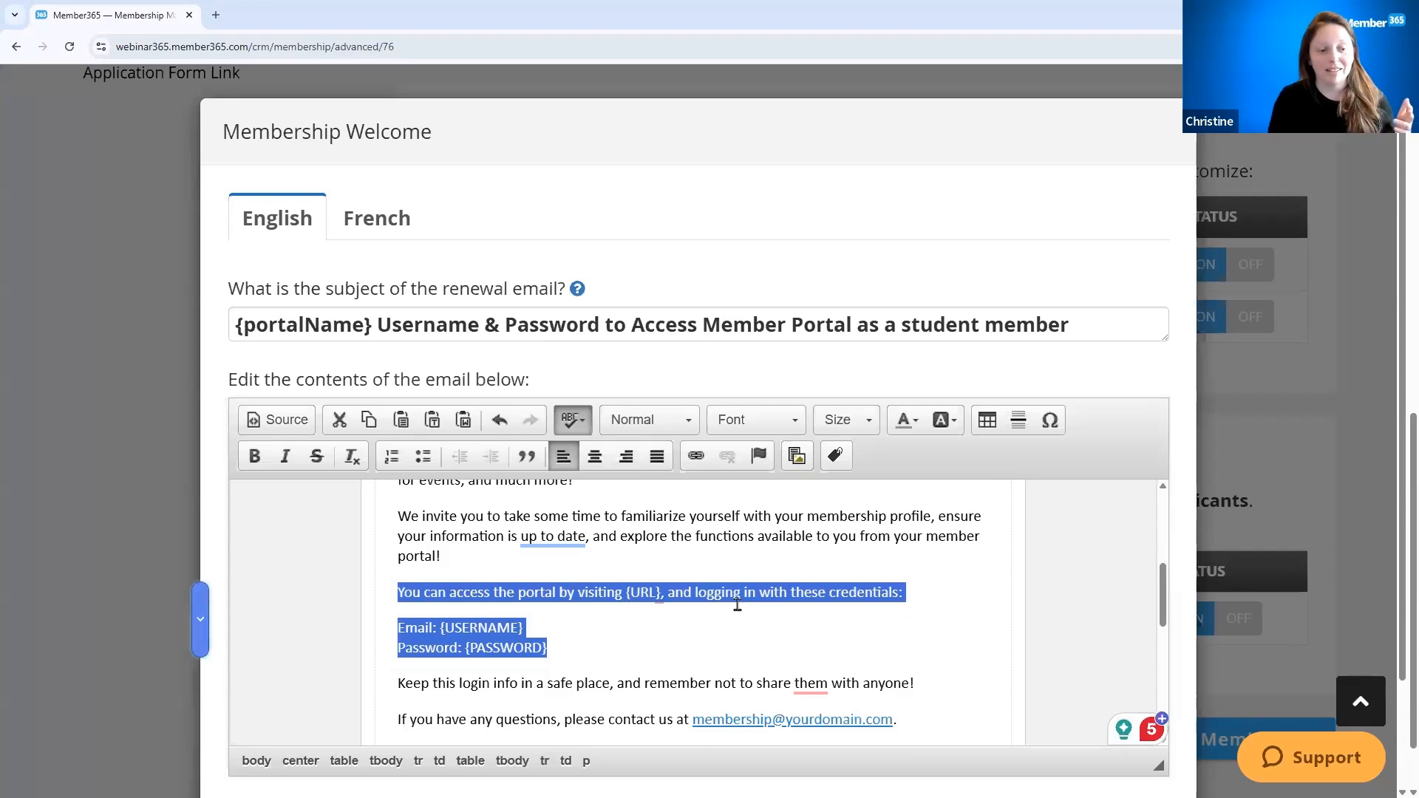
Highlight the {PASSWORD} placeholder, review the email's signature and footer, and close the Membership Welcome email without saving.
{"action": "left_click", "coordinate": [492, 652]}
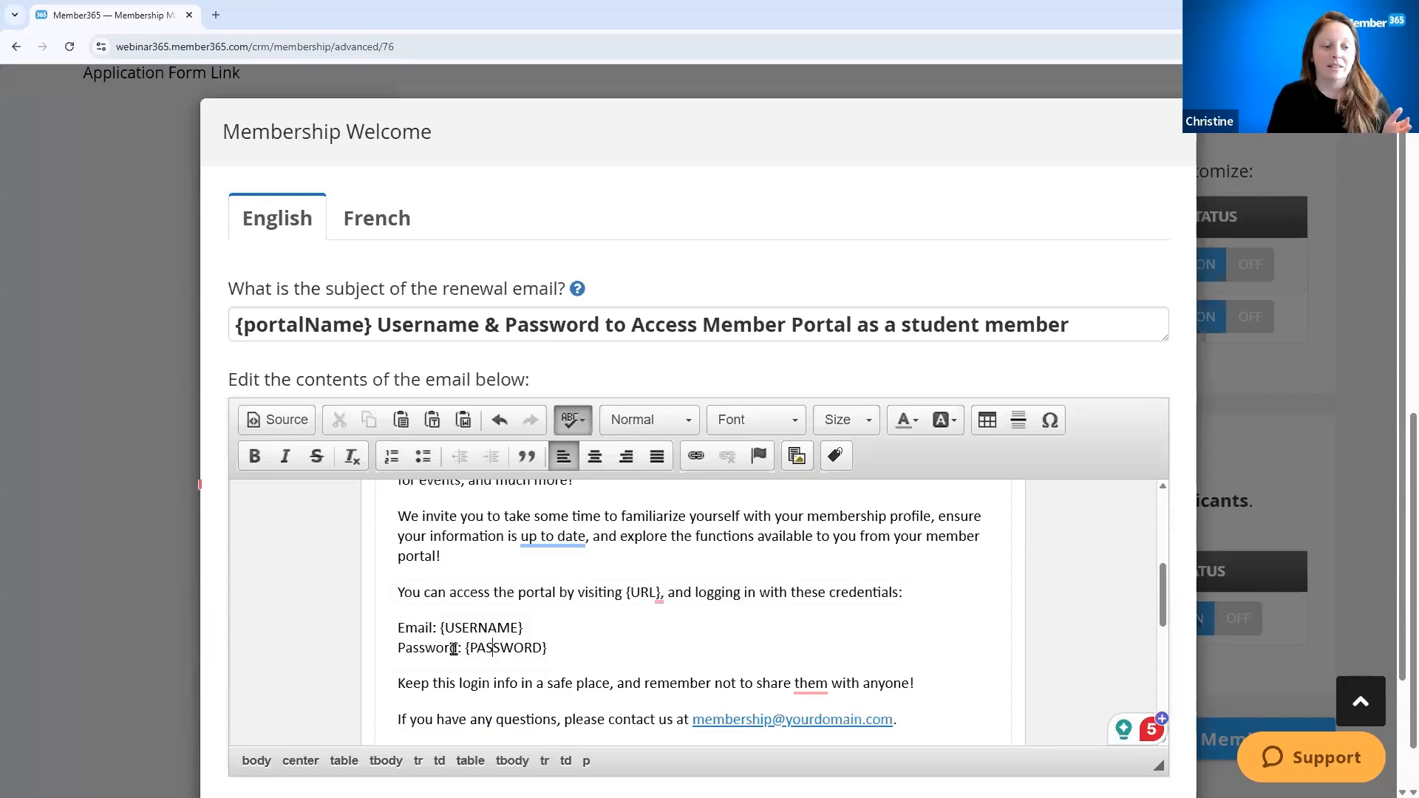
{"action": "left_click_drag", "start_coordinate": [465, 648], "coordinate": [602, 652]}
{"action": "left_click_drag", "start_coordinate": [460, 648], "coordinate": [640, 683]}
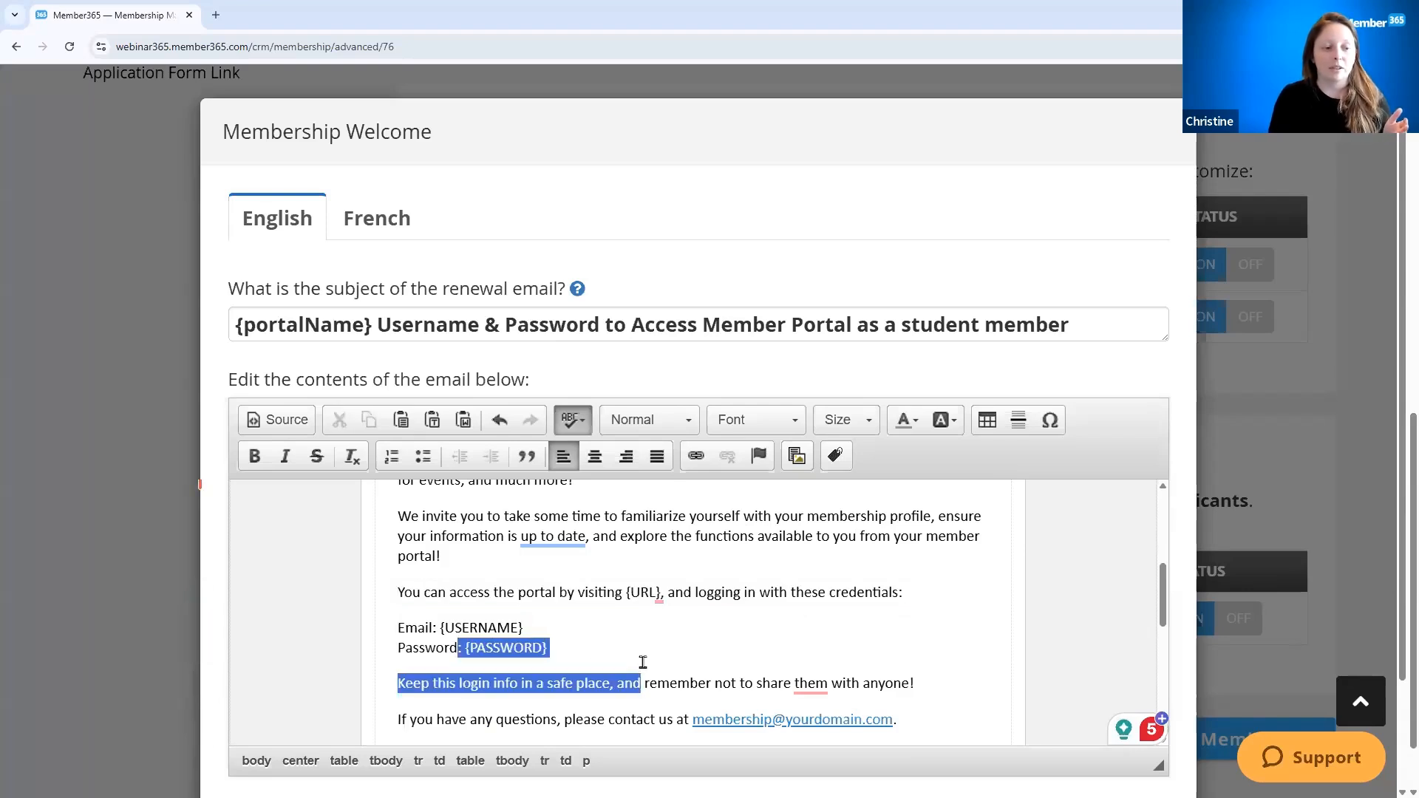
{"action": "left_click", "coordinate": [478, 682]}
{"action": "left_click_drag", "start_coordinate": [460, 648], "coordinate": [548, 648]}
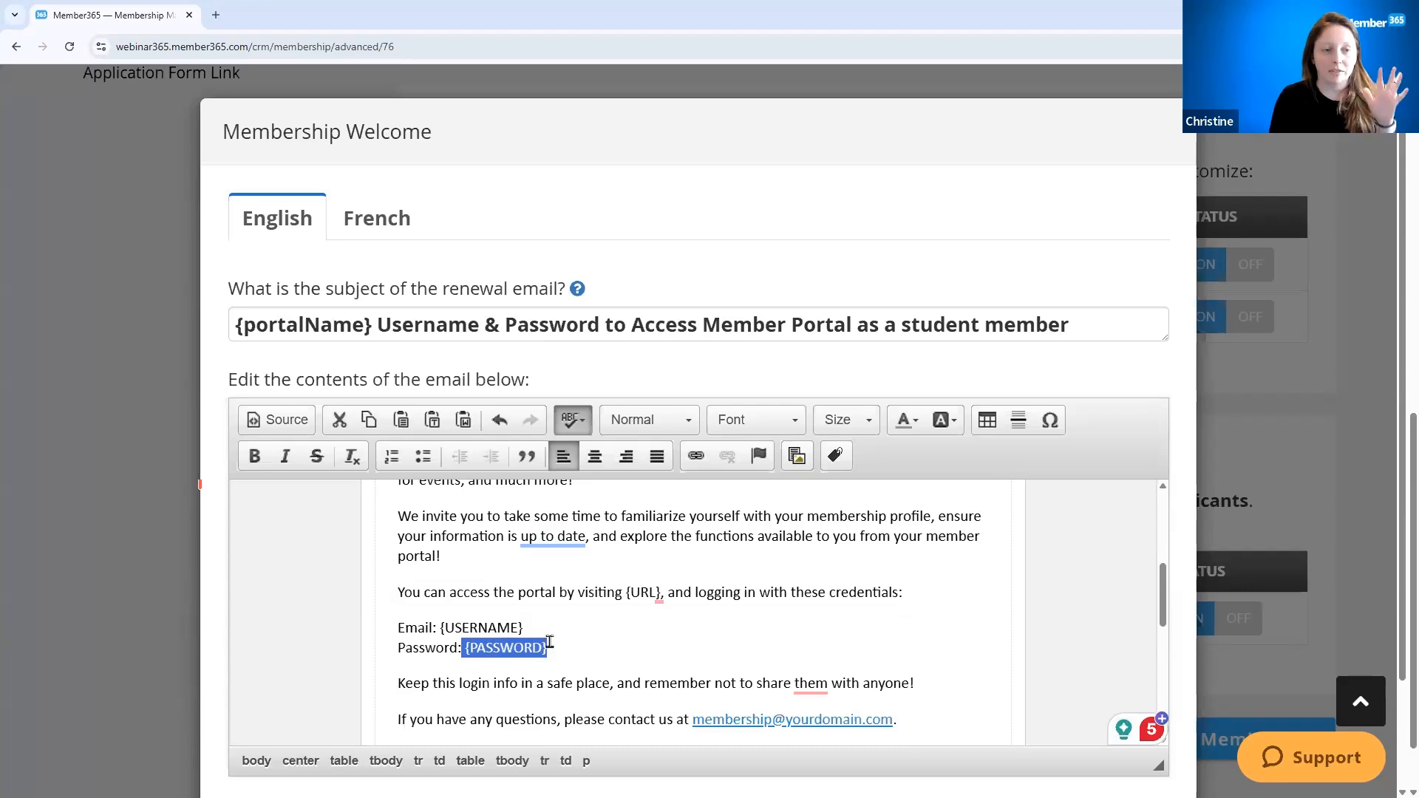
{"action": "scroll", "coordinate": [731, 657], "scroll_direction": "down", "scroll_amount": 3}
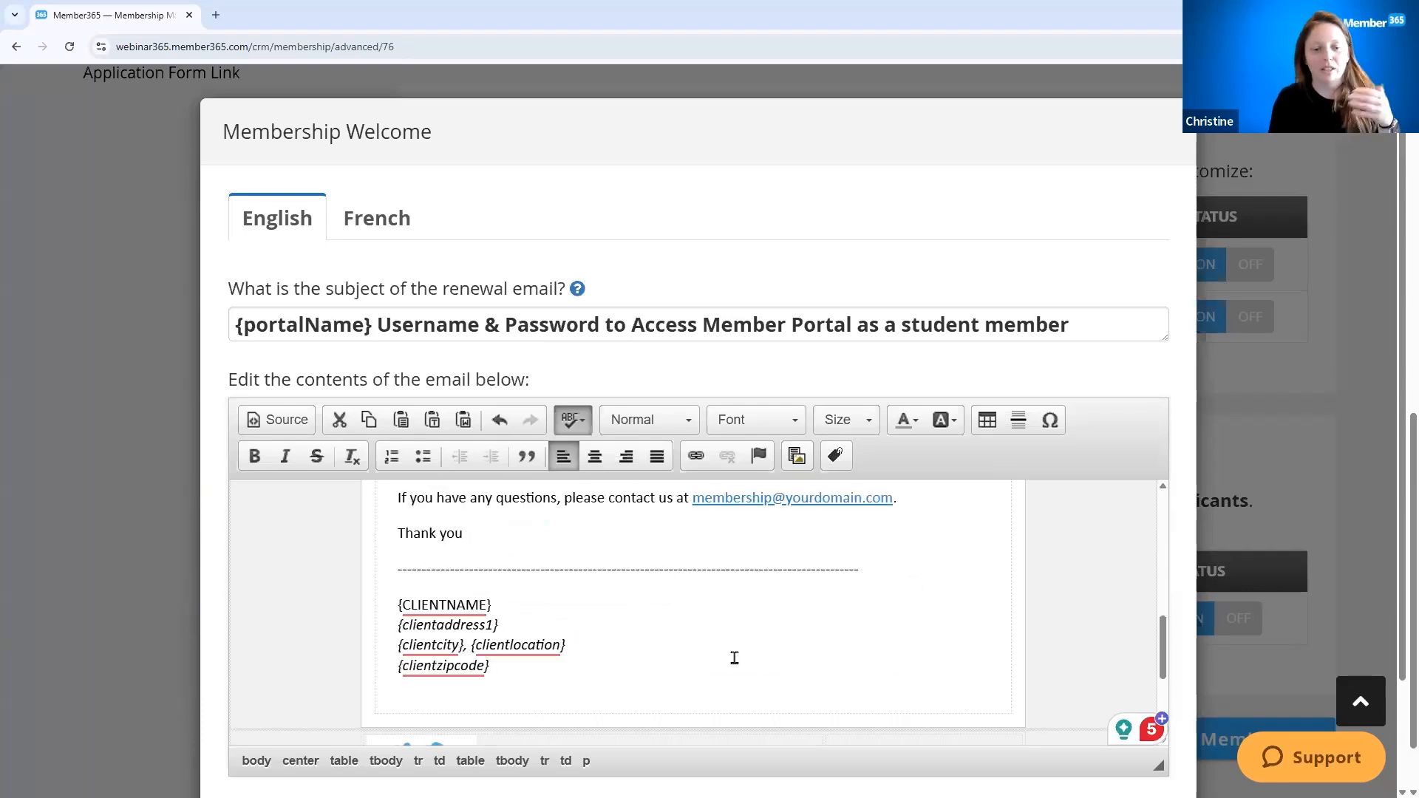
{"action": "scroll", "coordinate": [734, 657], "scroll_direction": "down", "scroll_amount": 5}
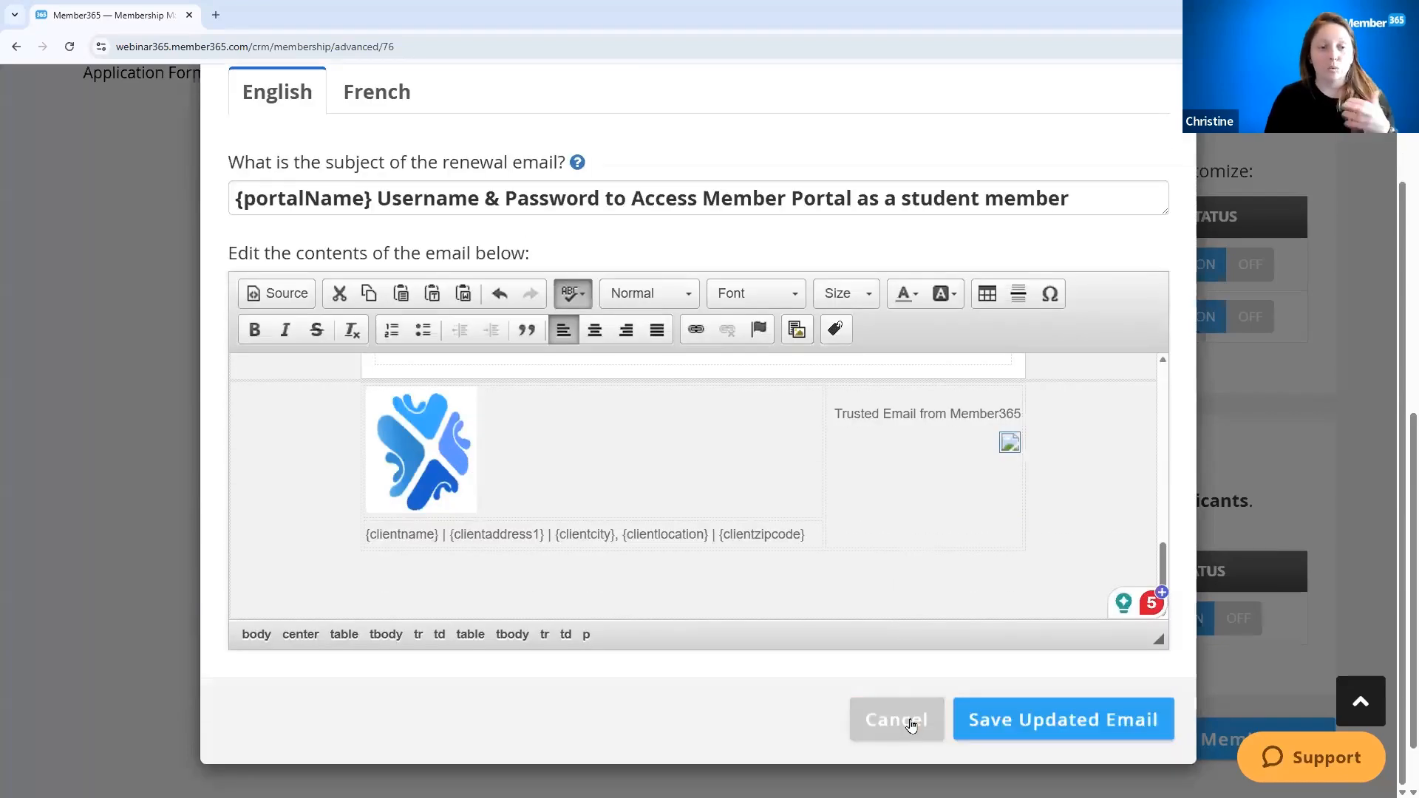
{"action": "left_click", "coordinate": [911, 725]}
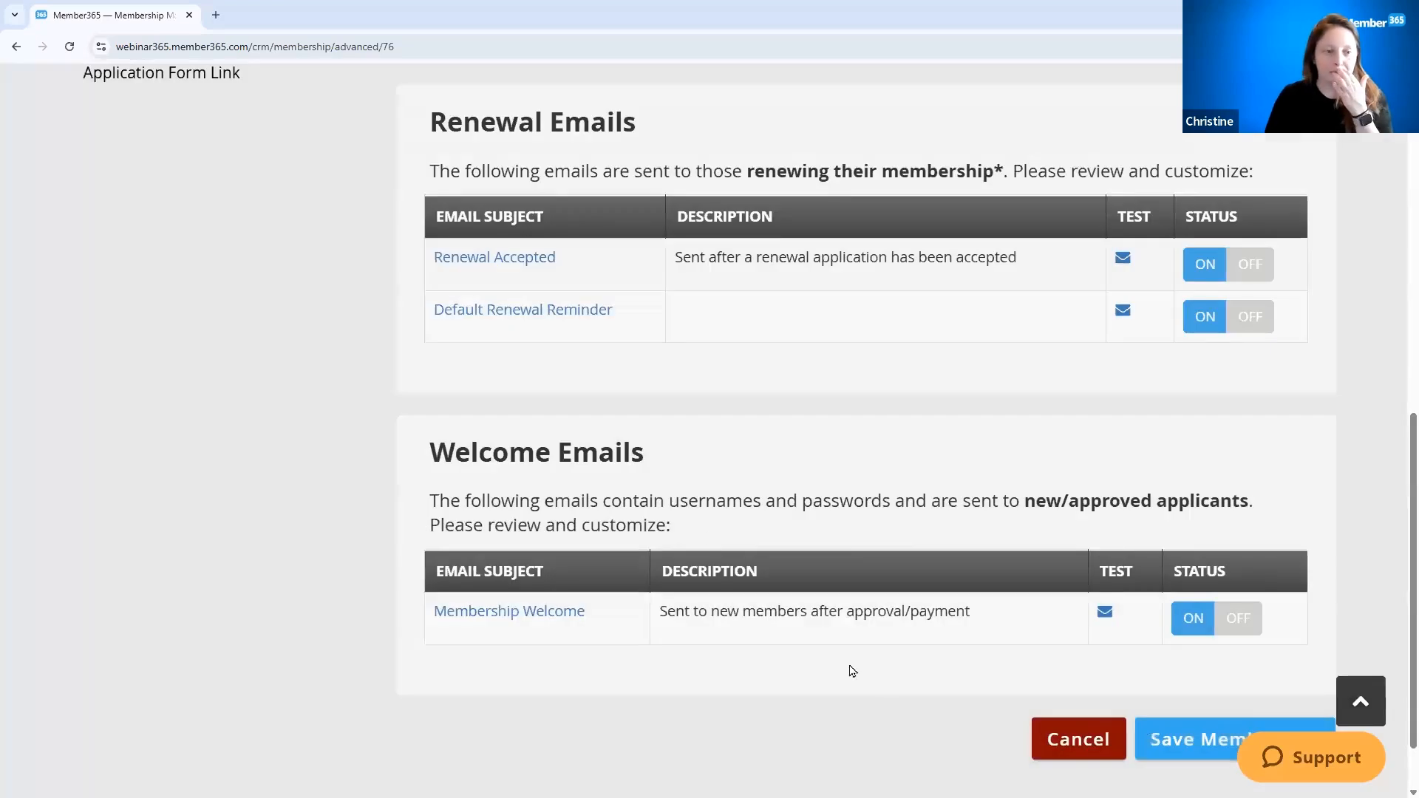
Open the Application Approved email, review its message and close it without saving.
{"action": "scroll", "coordinate": [665, 503], "scroll_direction": "up", "scroll_amount": 6}
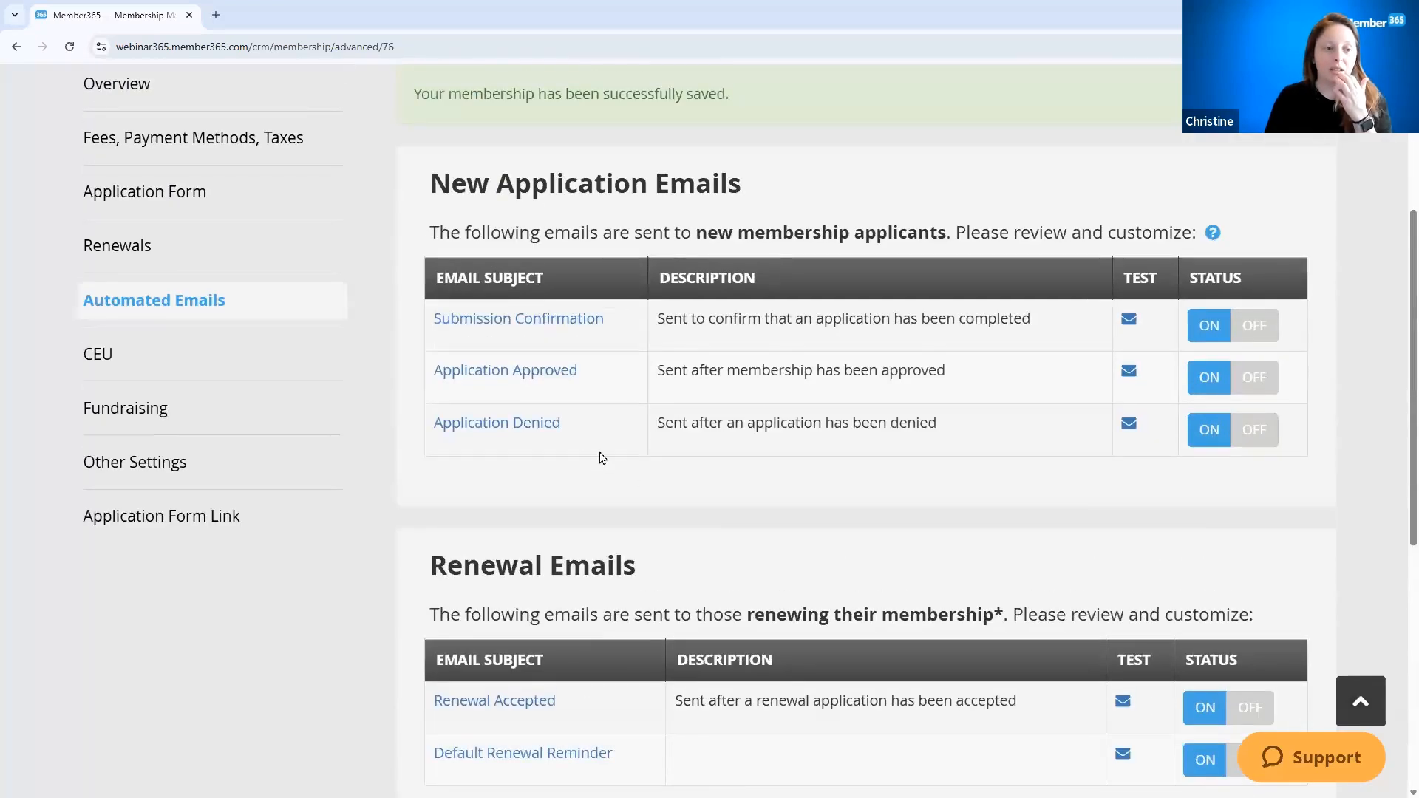
{"action": "left_click", "coordinate": [516, 371]}
{"action": "scroll", "coordinate": [750, 525], "scroll_direction": "down", "scroll_amount": 3}
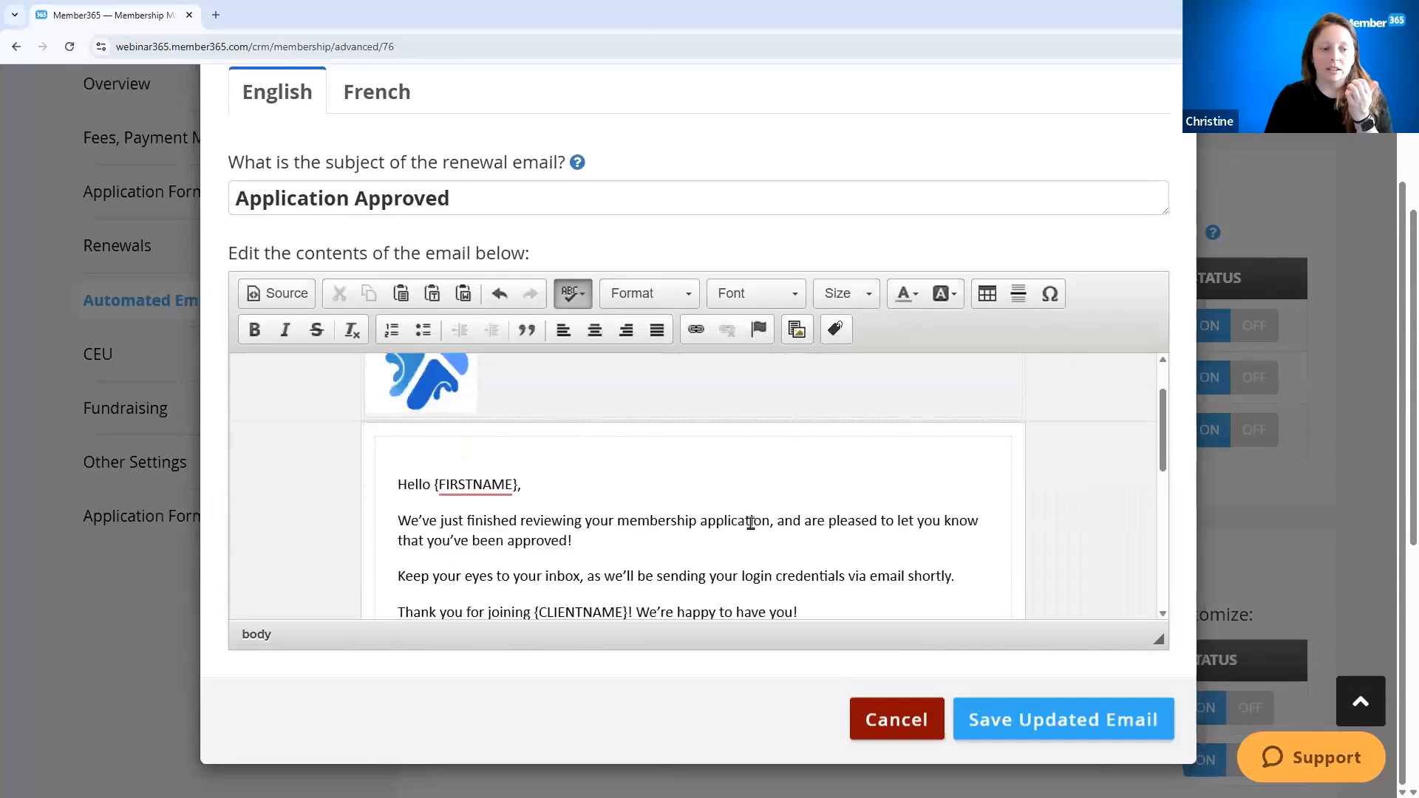
{"action": "scroll", "coordinate": [750, 523], "scroll_direction": "up", "scroll_amount": 2}
{"action": "left_click", "coordinate": [874, 720]}
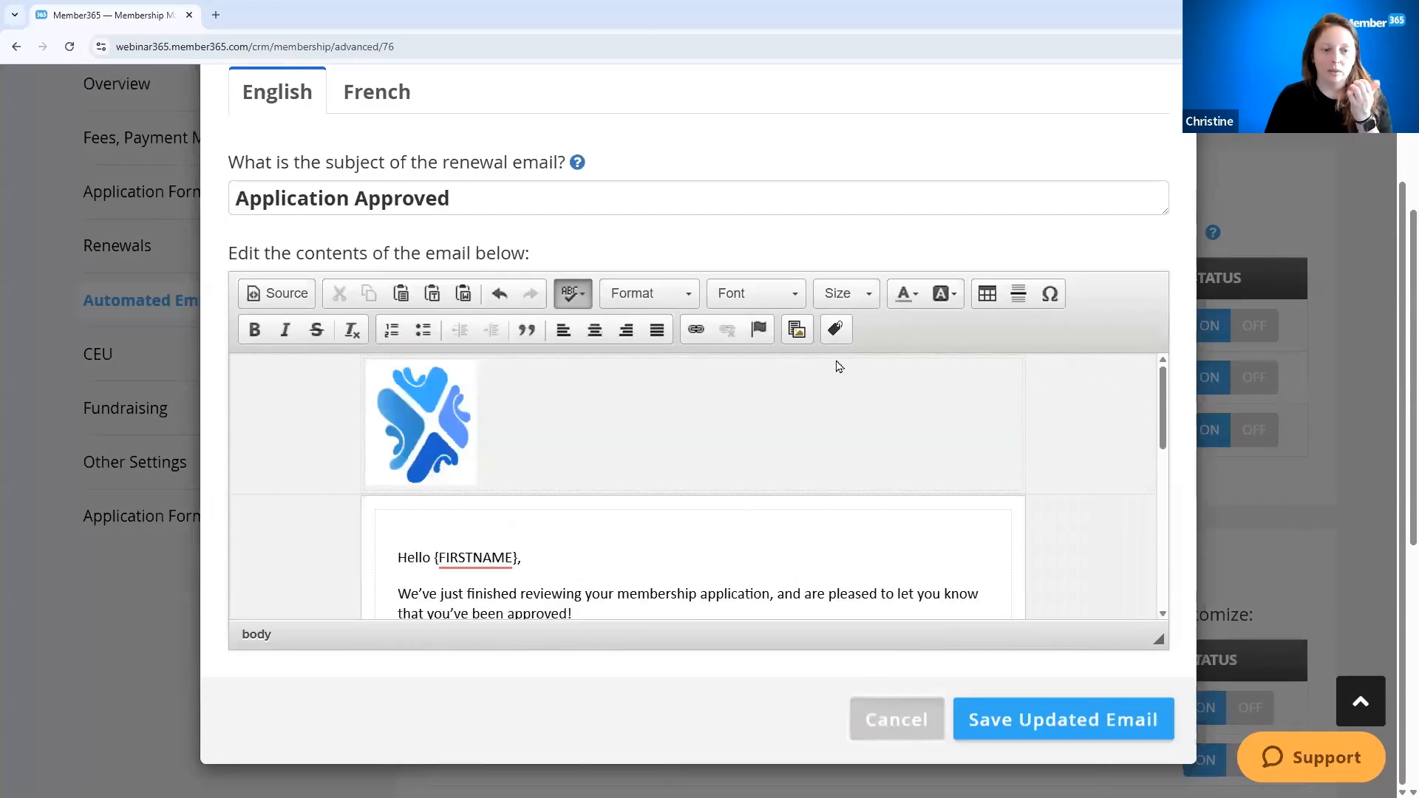
Look at the test email option for the Application Approved email and dismiss it.
{"action": "left_click", "coordinate": [1128, 371]}
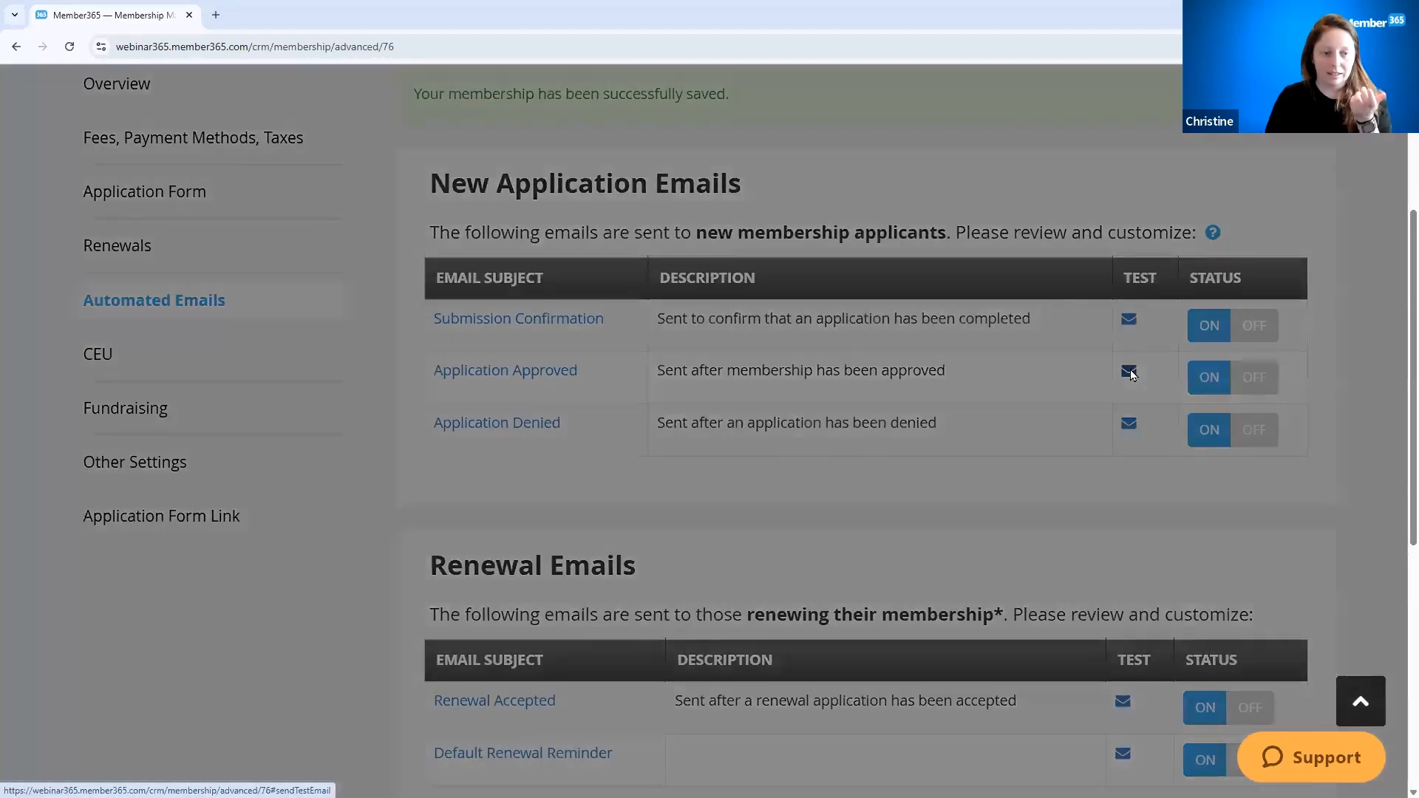
{"action": "left_click", "coordinate": [801, 366]}
{"action": "left_click", "coordinate": [1155, 128]}
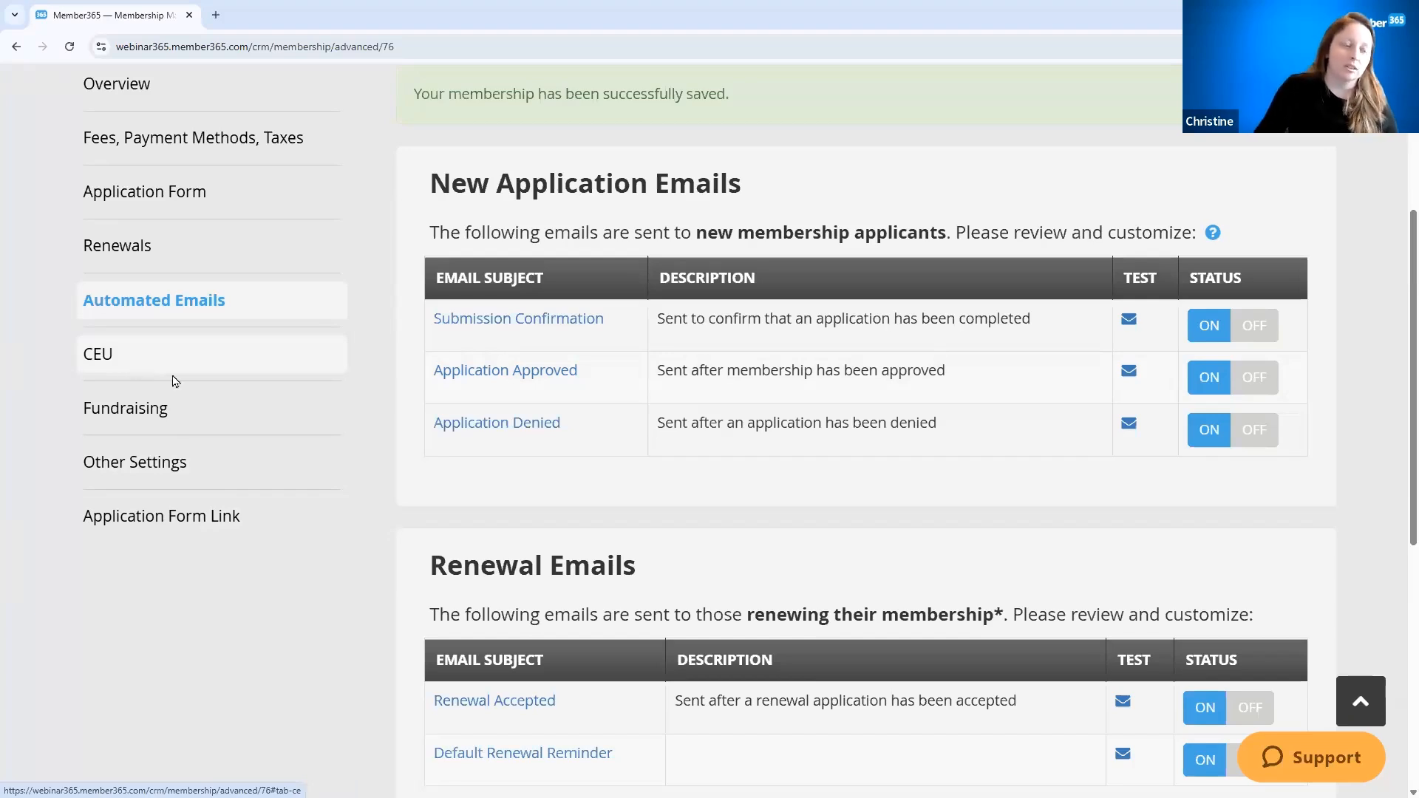
Review the Fundraising settings and the category badge and membership add-ons under Other Settings.
{"action": "left_click", "coordinate": [175, 408]}
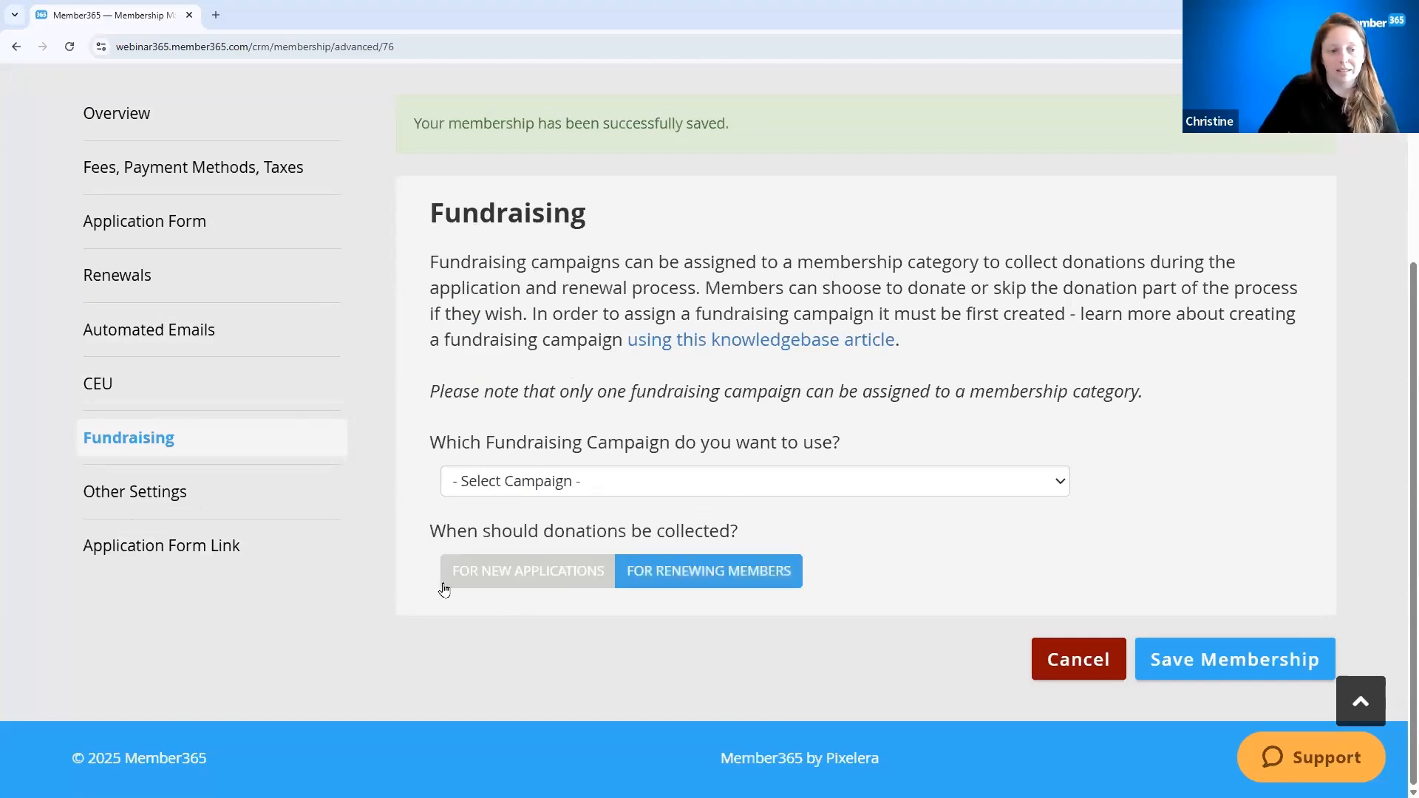
{"action": "left_click", "coordinate": [99, 507]}
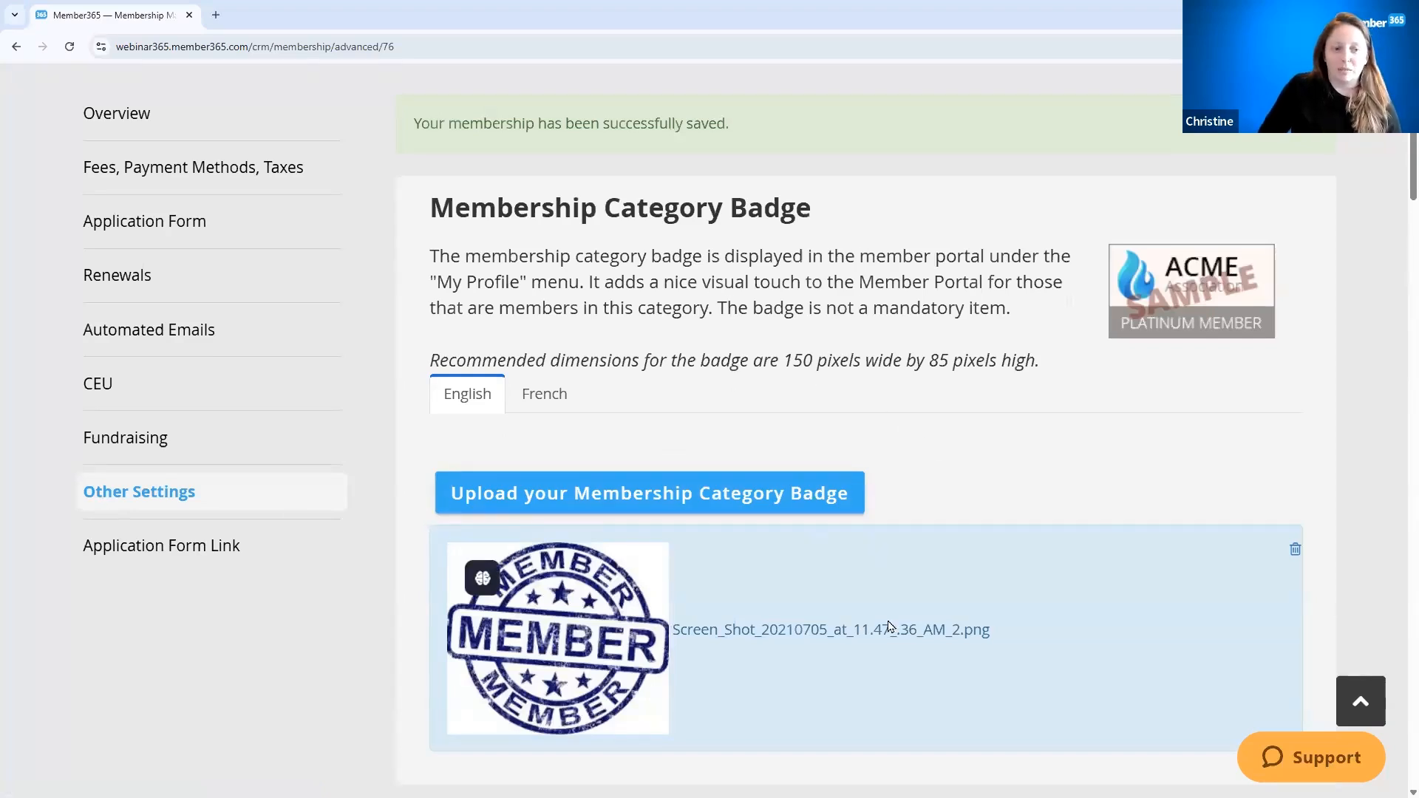
{"action": "scroll", "coordinate": [1178, 506], "scroll_direction": "down", "scroll_amount": 4}
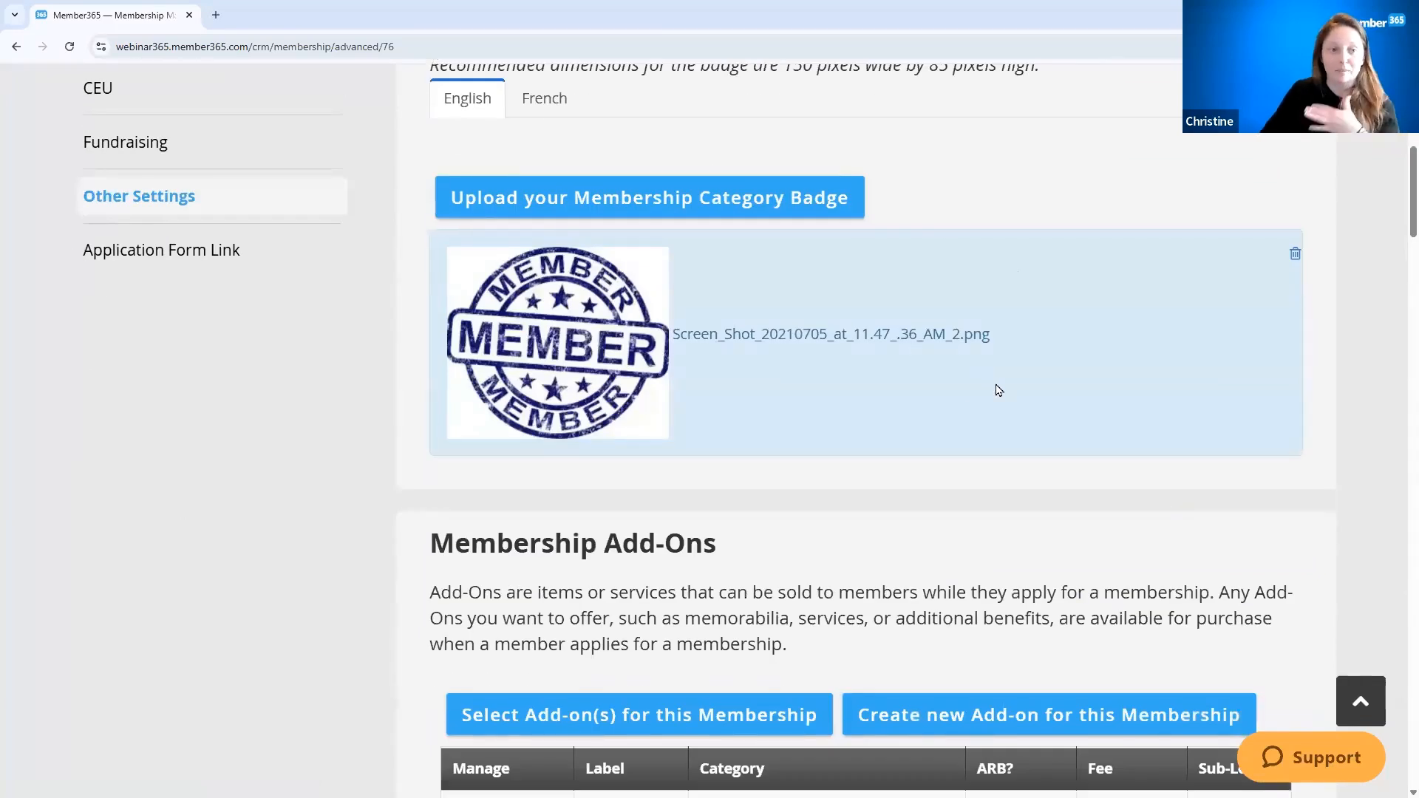
{"action": "scroll", "coordinate": [996, 389], "scroll_direction": "down", "scroll_amount": 5}
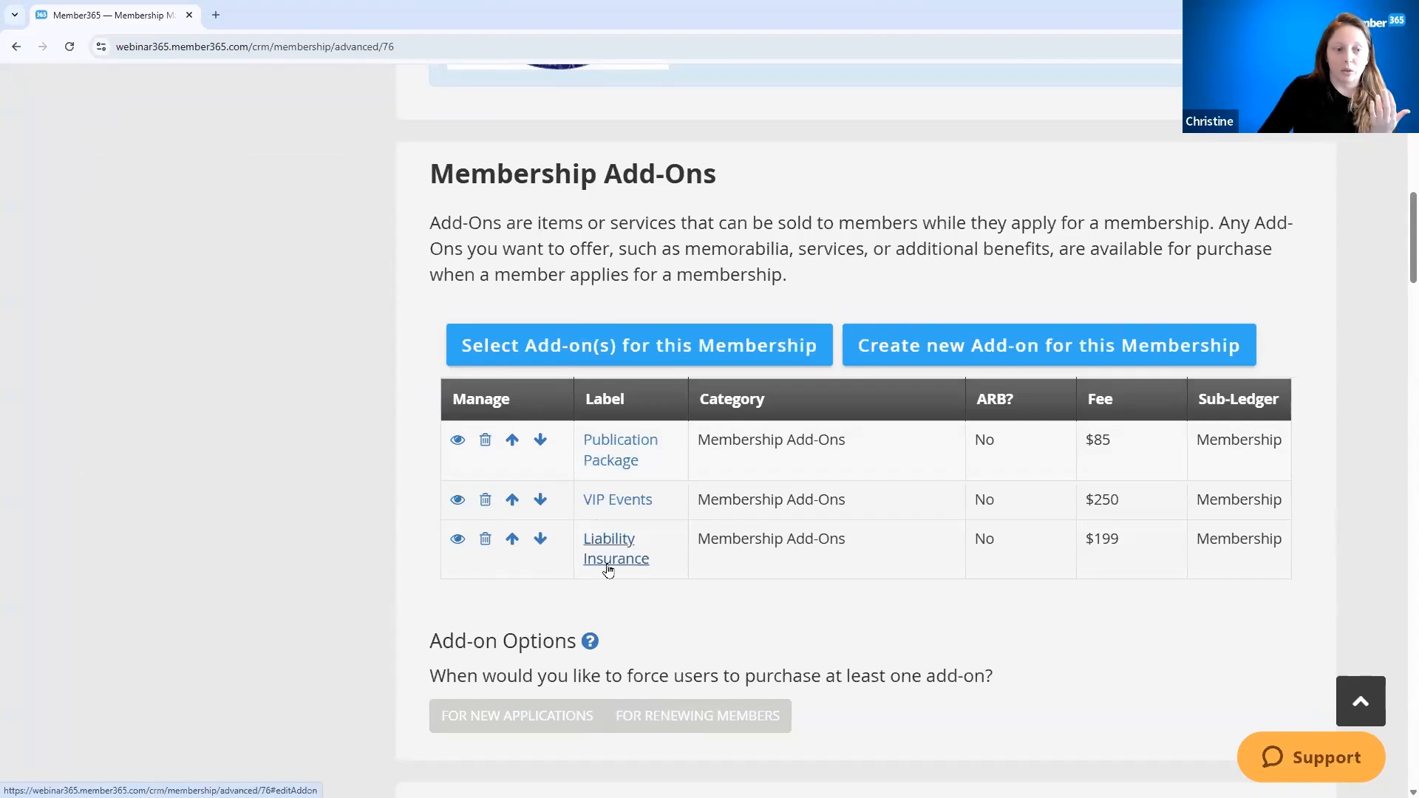
Start assigning an add-on to this membership, choosing Alpha Chapter from the All category.
{"action": "left_click", "coordinate": [627, 361]}
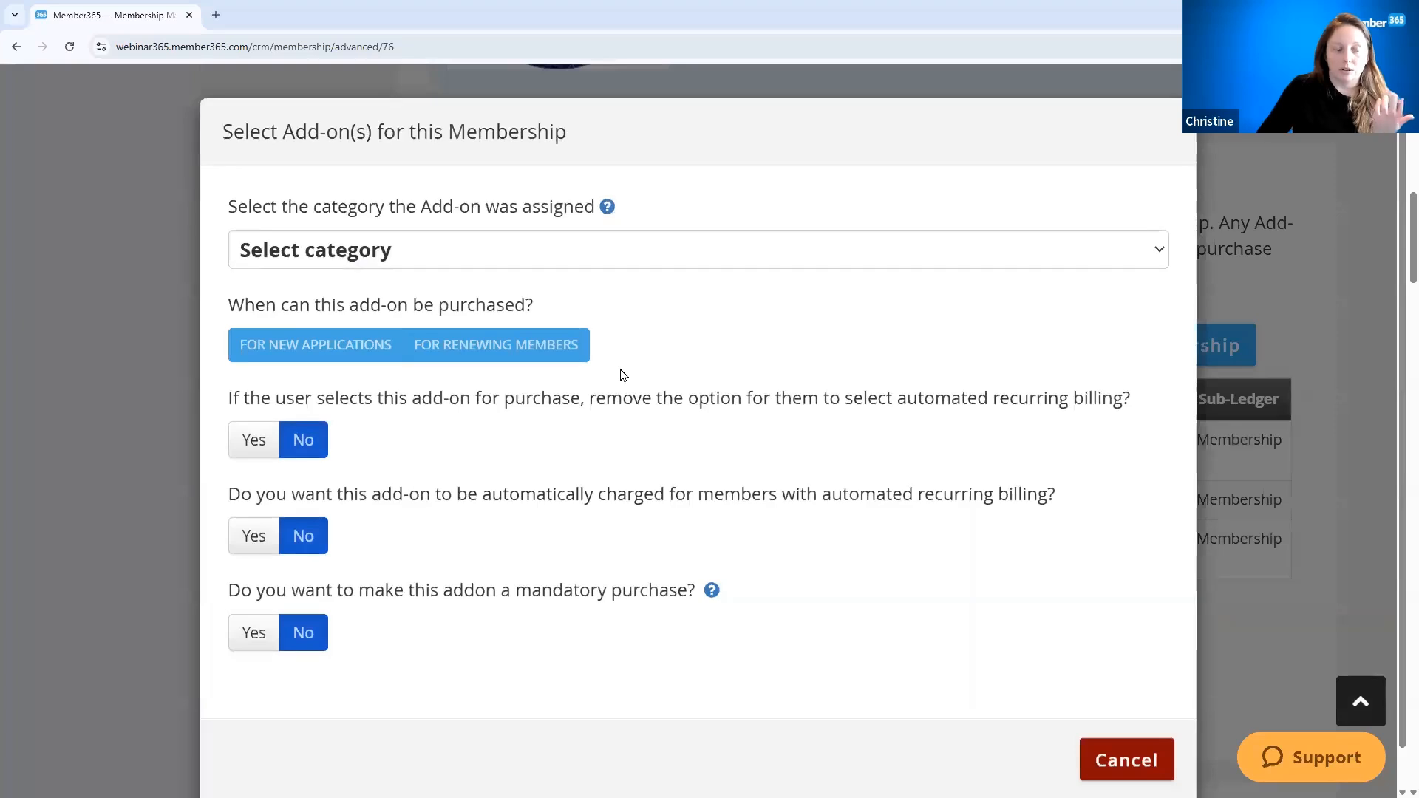
{"action": "left_click", "coordinate": [305, 246]}
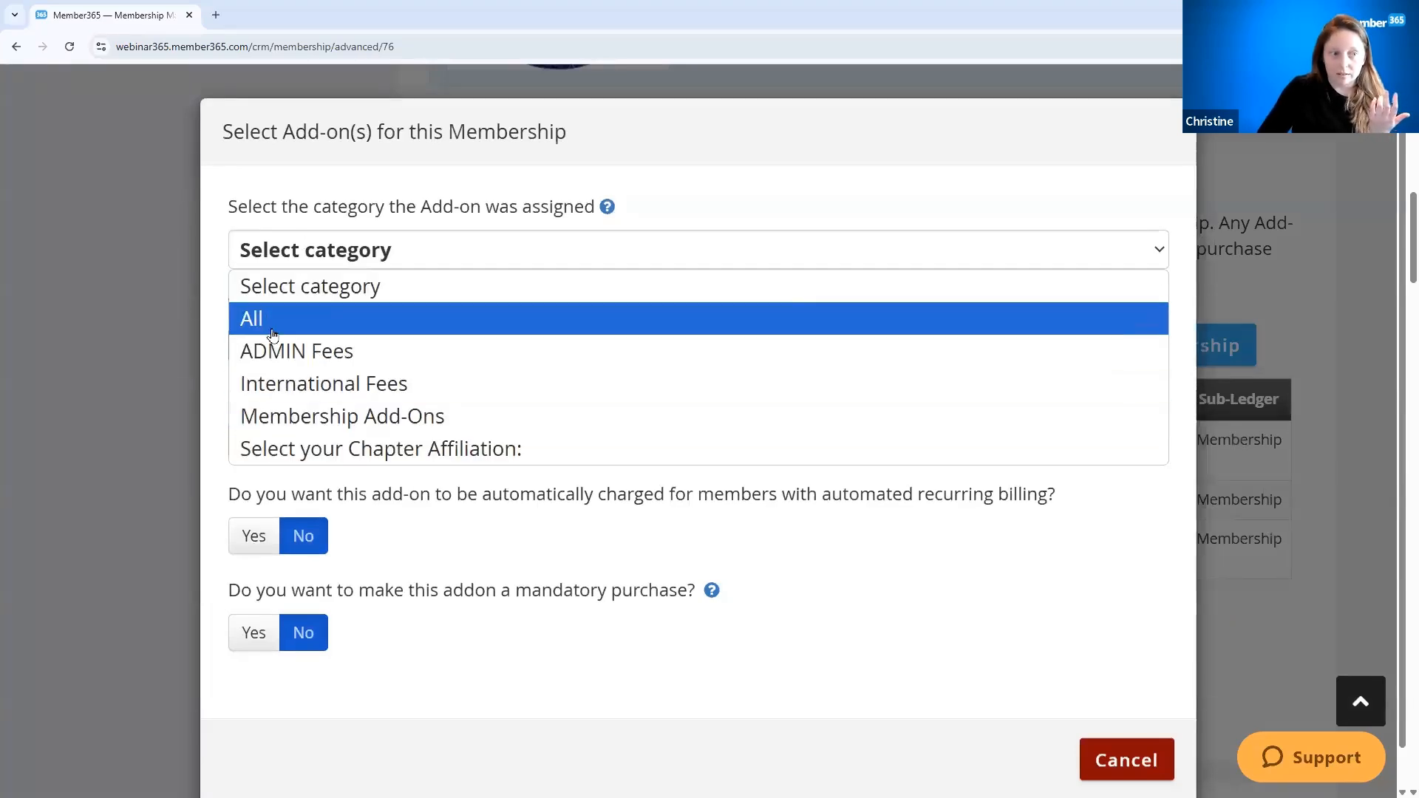
{"action": "left_click", "coordinate": [272, 325]}
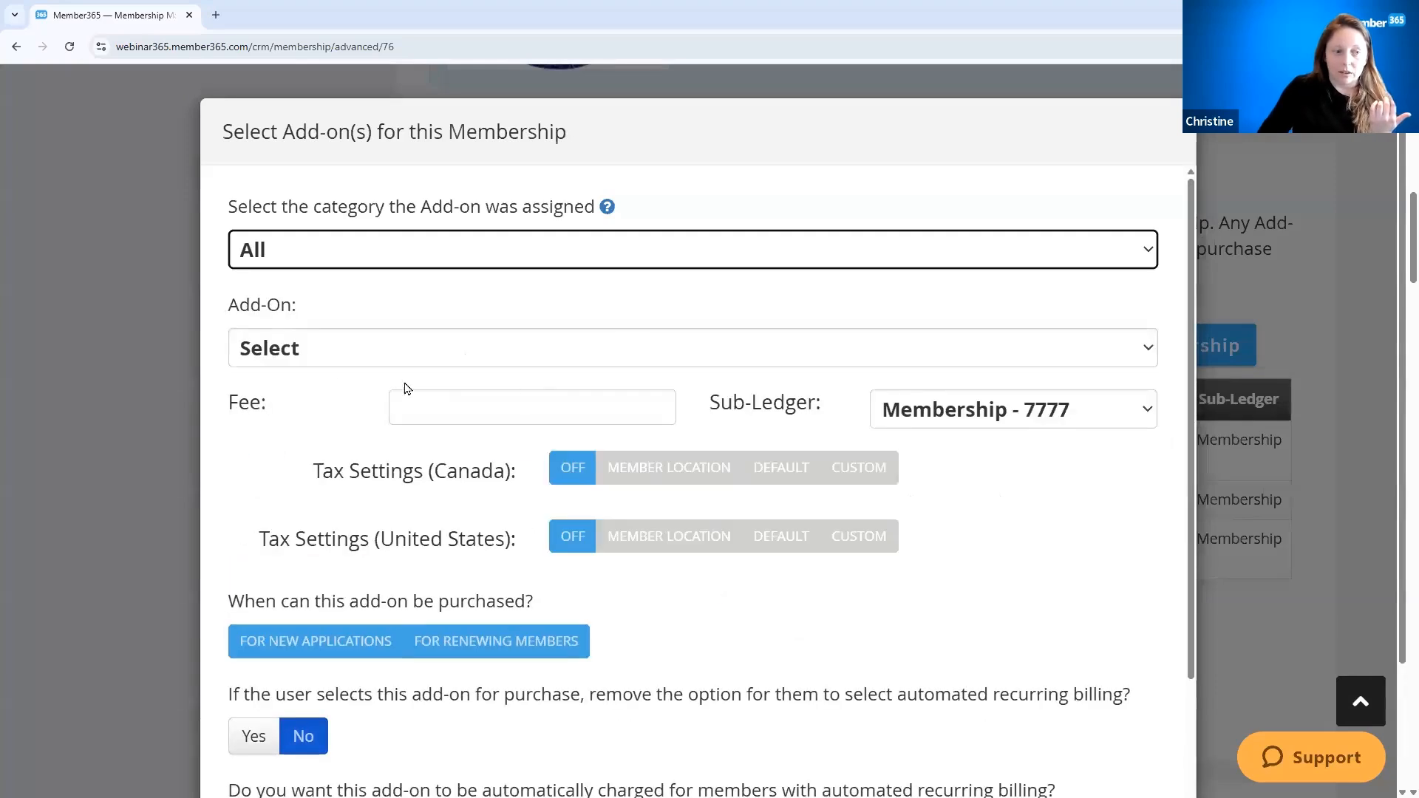
{"action": "left_click", "coordinate": [307, 358]}
{"action": "left_click", "coordinate": [444, 448]}
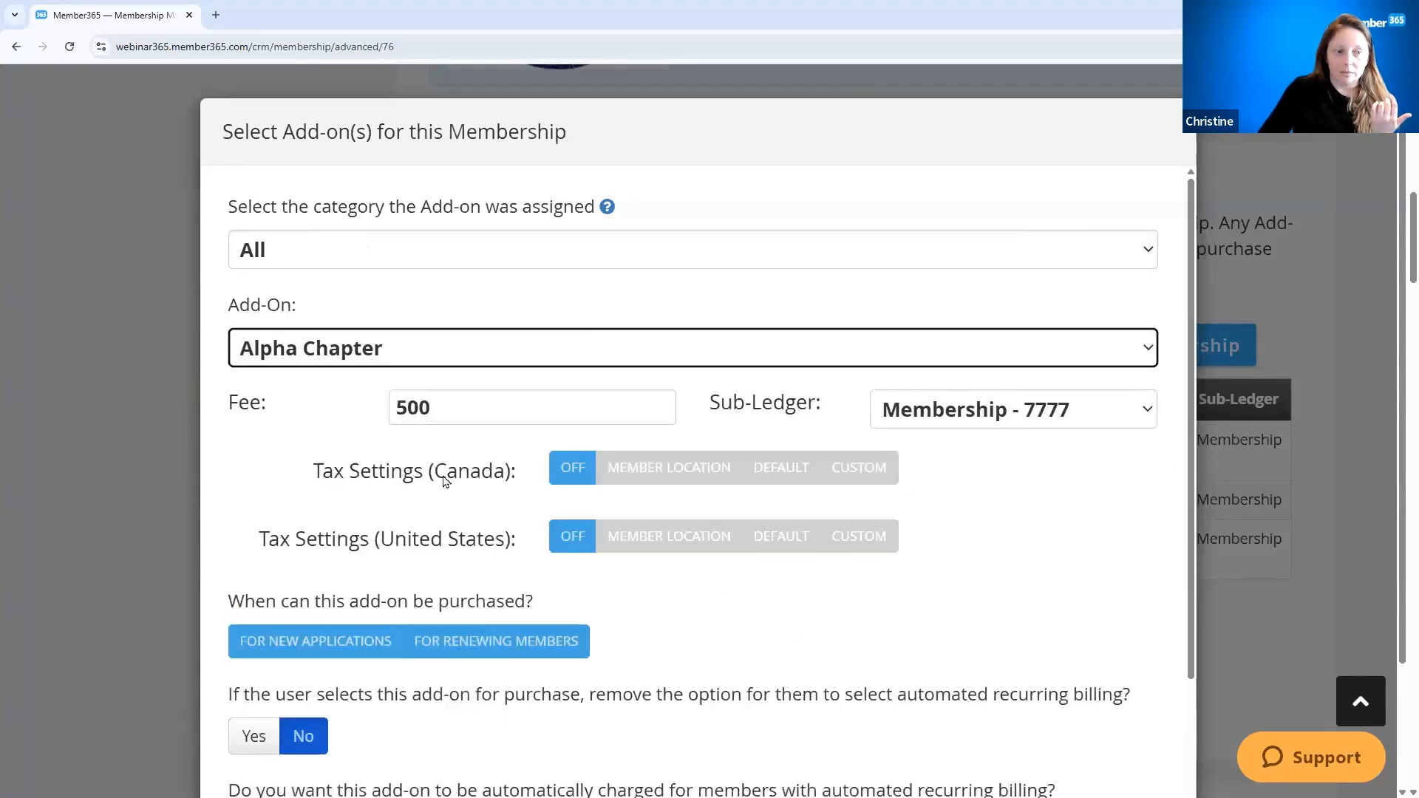
Try making the add-on a mandatory purchase with new application and renewing member requirements, and cancel the assignment.
{"action": "scroll", "coordinate": [454, 473], "scroll_direction": "down", "scroll_amount": 1}
{"action": "scroll", "coordinate": [712, 584], "scroll_direction": "down", "scroll_amount": 1}
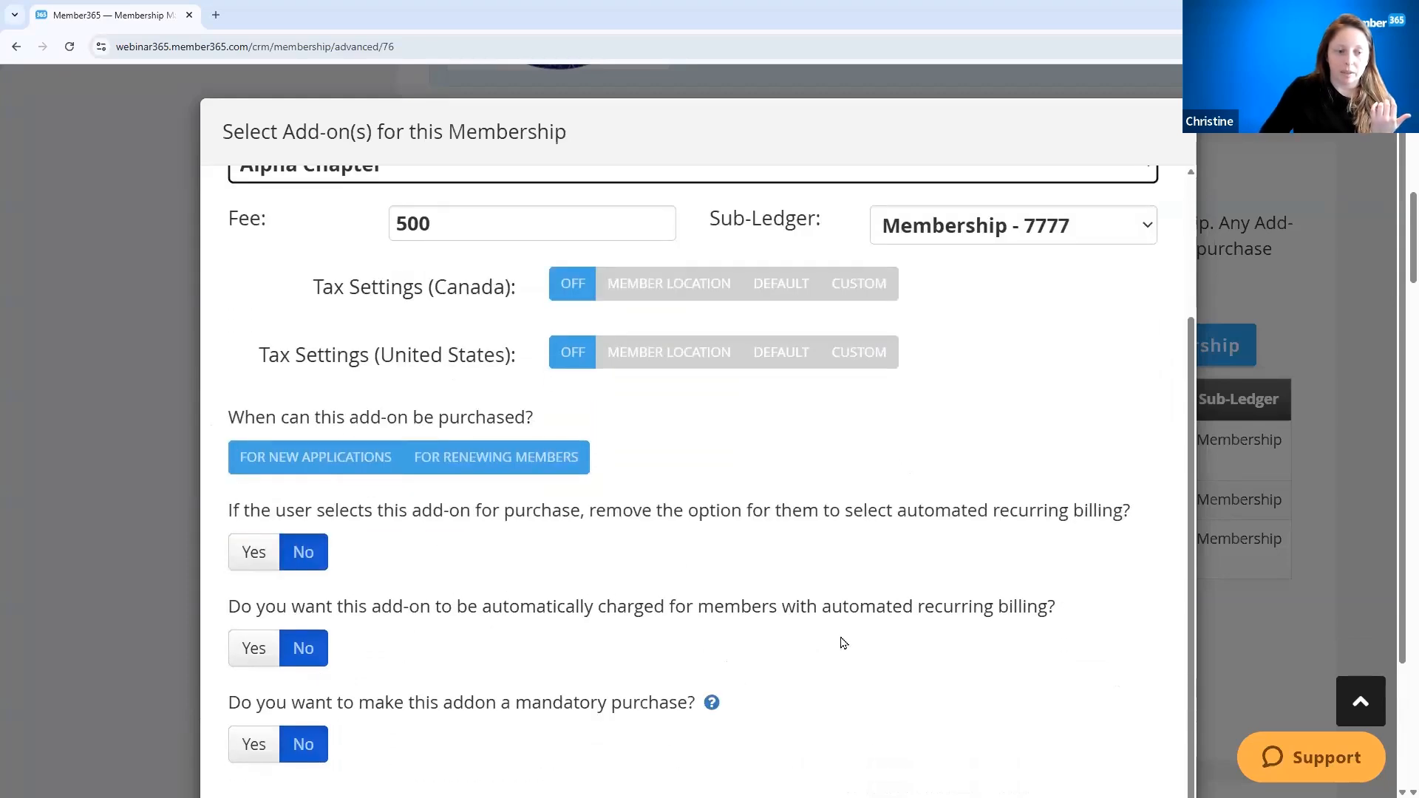
{"action": "scroll", "coordinate": [237, 613], "scroll_direction": "down", "scroll_amount": 2}
{"action": "left_click", "coordinate": [235, 604]}
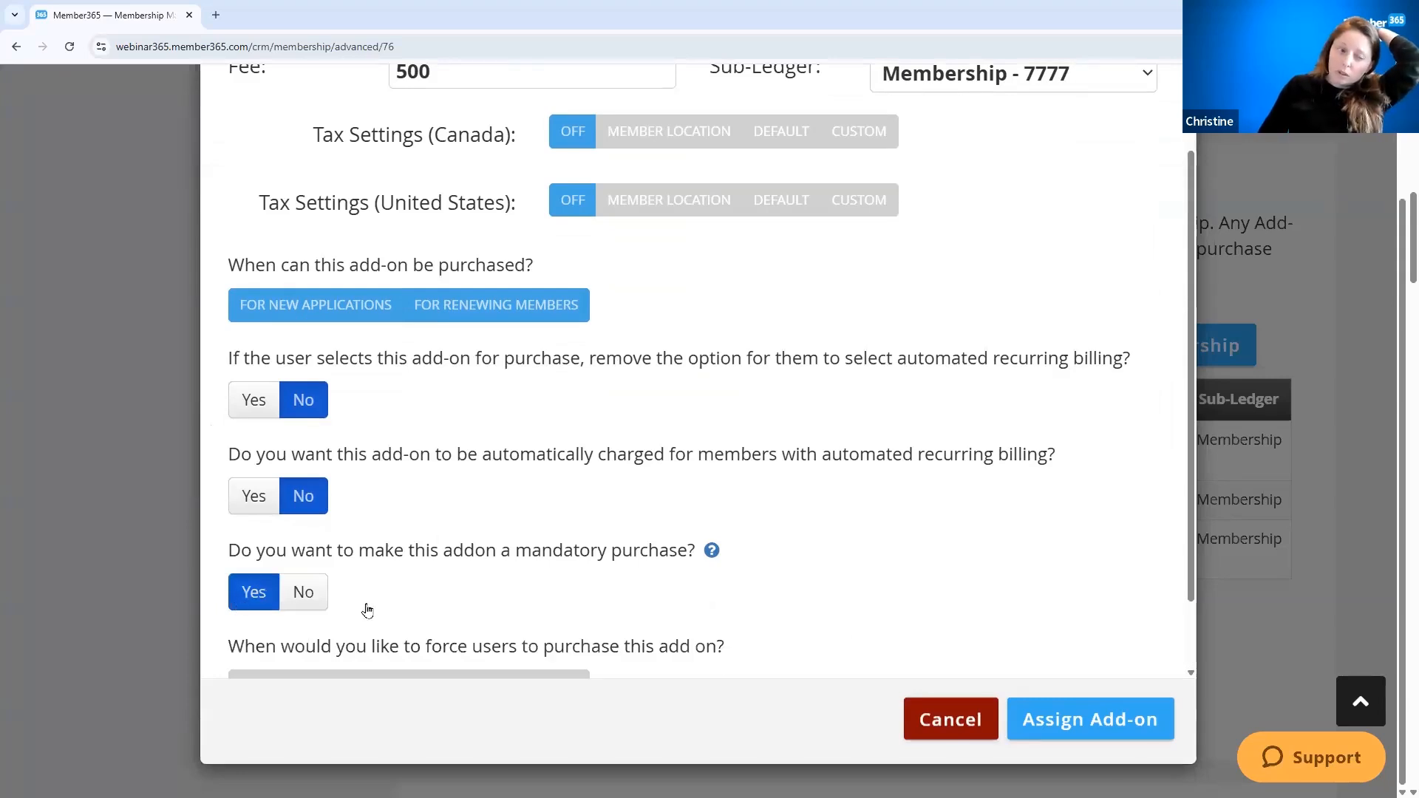
{"action": "scroll", "coordinate": [373, 606], "scroll_direction": "down", "scroll_amount": 1}
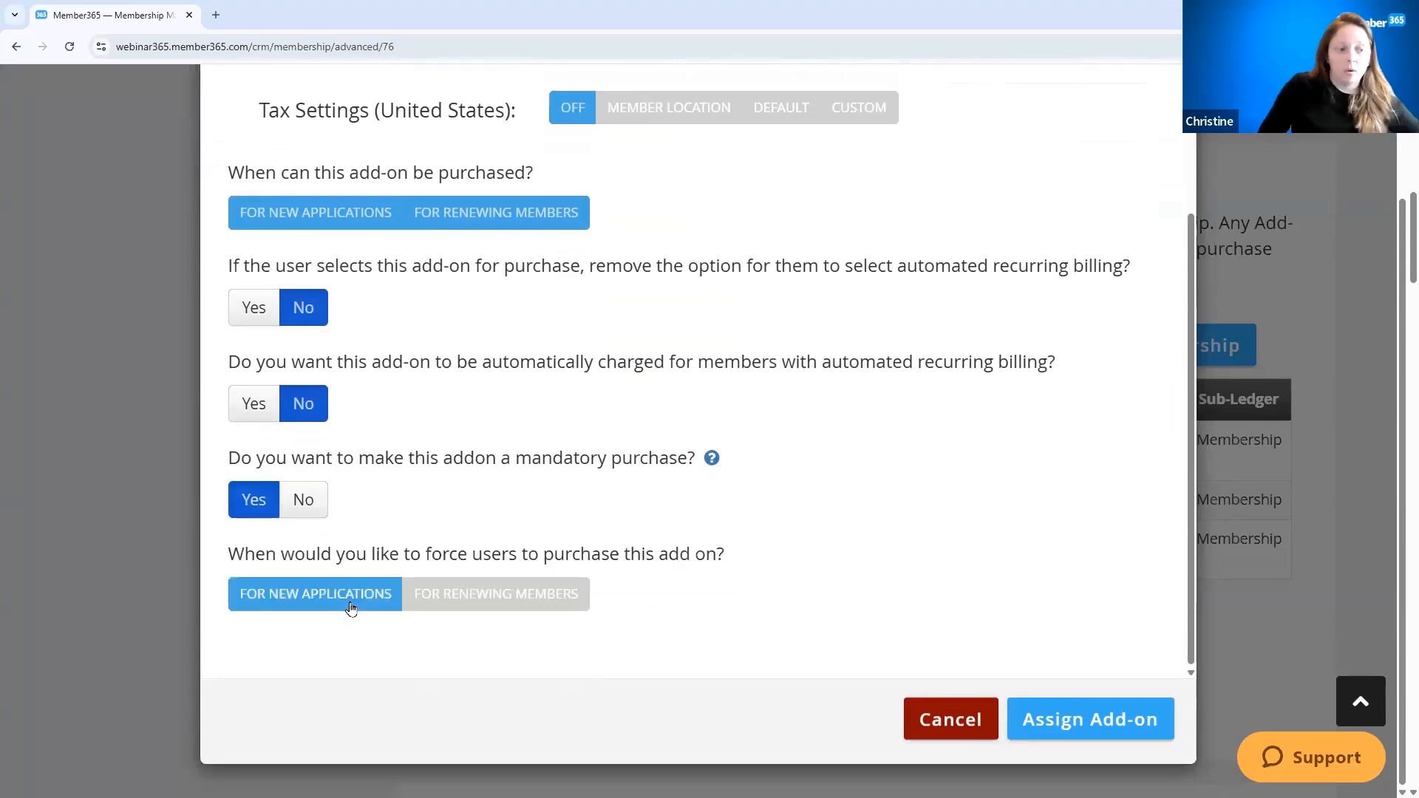
{"action": "left_click", "coordinate": [461, 605]}
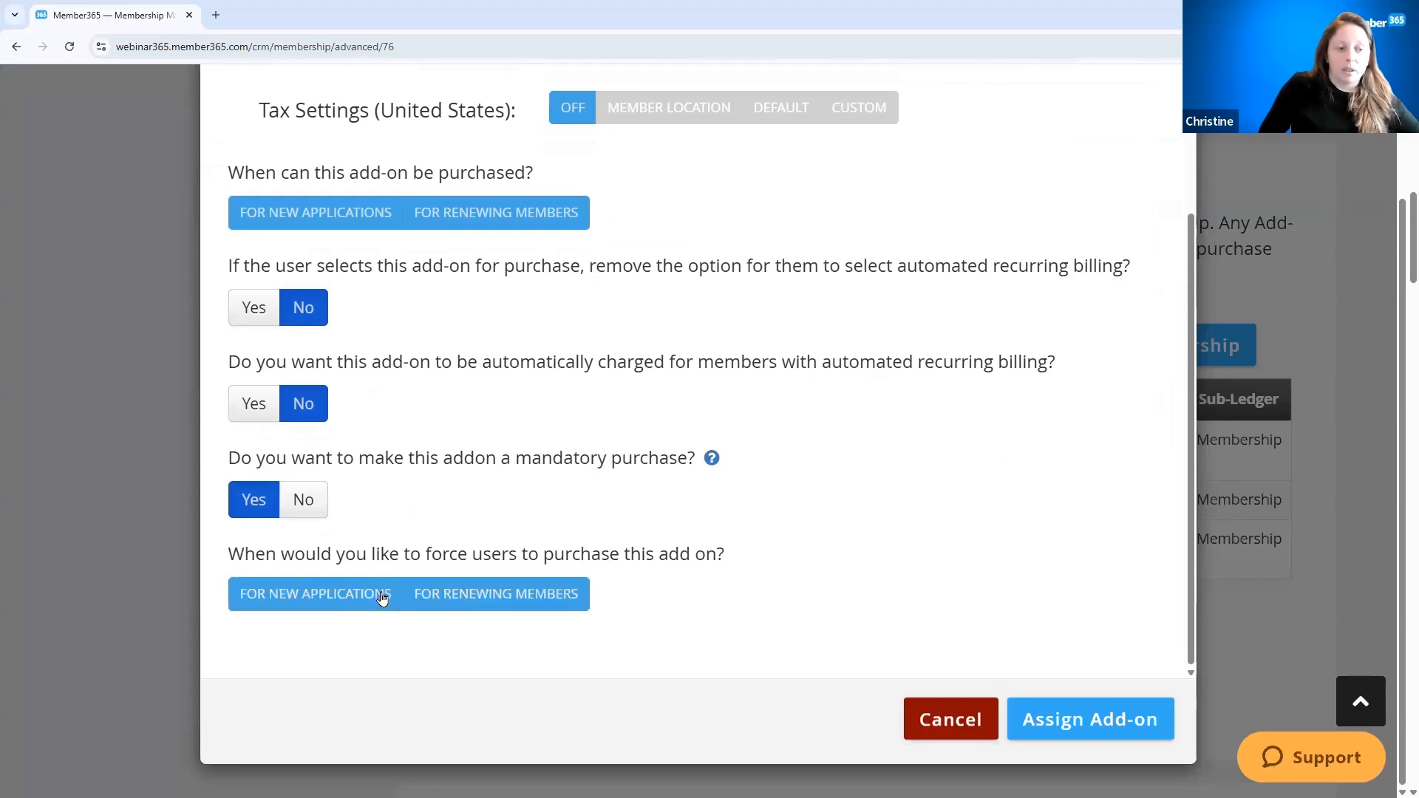
{"action": "left_click", "coordinate": [300, 601]}
{"action": "left_click", "coordinate": [449, 609]}
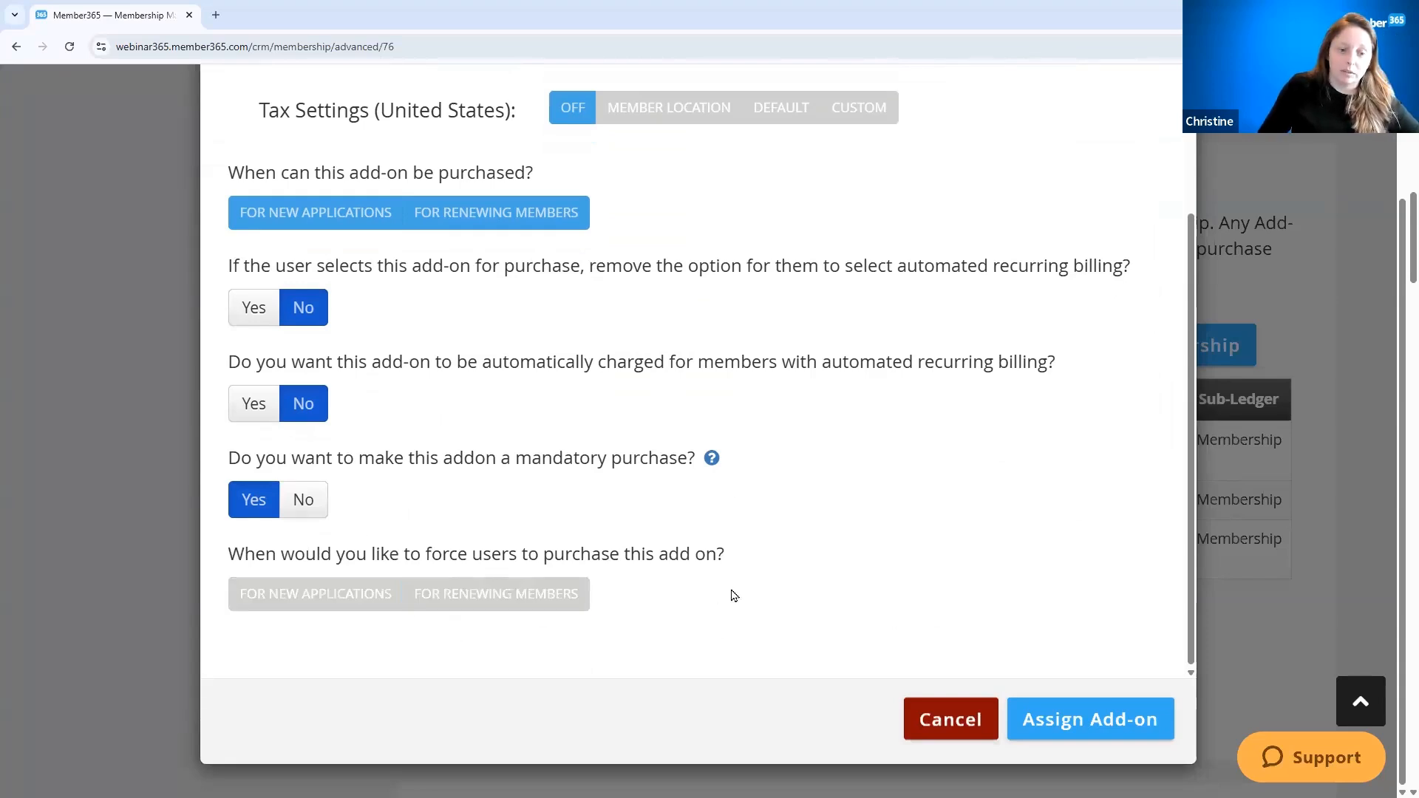
{"action": "left_click", "coordinate": [976, 727]}
Try the options forcing at least one add-on purchase for new applications and renewing members, leaving both off.
{"action": "scroll", "coordinate": [653, 640], "scroll_direction": "down", "scroll_amount": 3}
{"action": "left_click", "coordinate": [497, 496]}
{"action": "left_click", "coordinate": [715, 498]}
{"action": "left_click", "coordinate": [566, 507]}
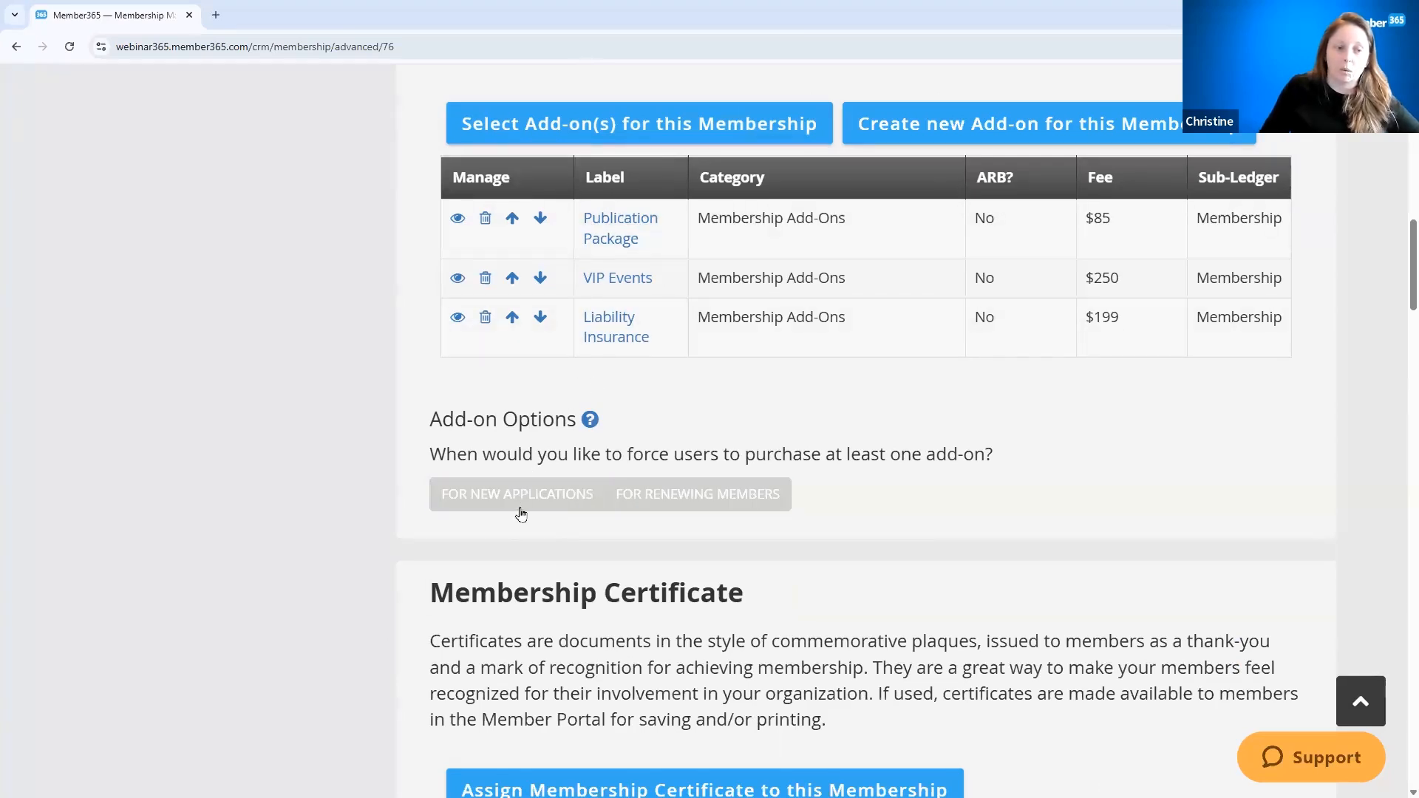
{"action": "left_click", "coordinate": [654, 498]}
{"action": "left_click", "coordinate": [559, 494]}
{"action": "left_click", "coordinate": [643, 495]}
{"action": "left_click", "coordinate": [665, 491]}
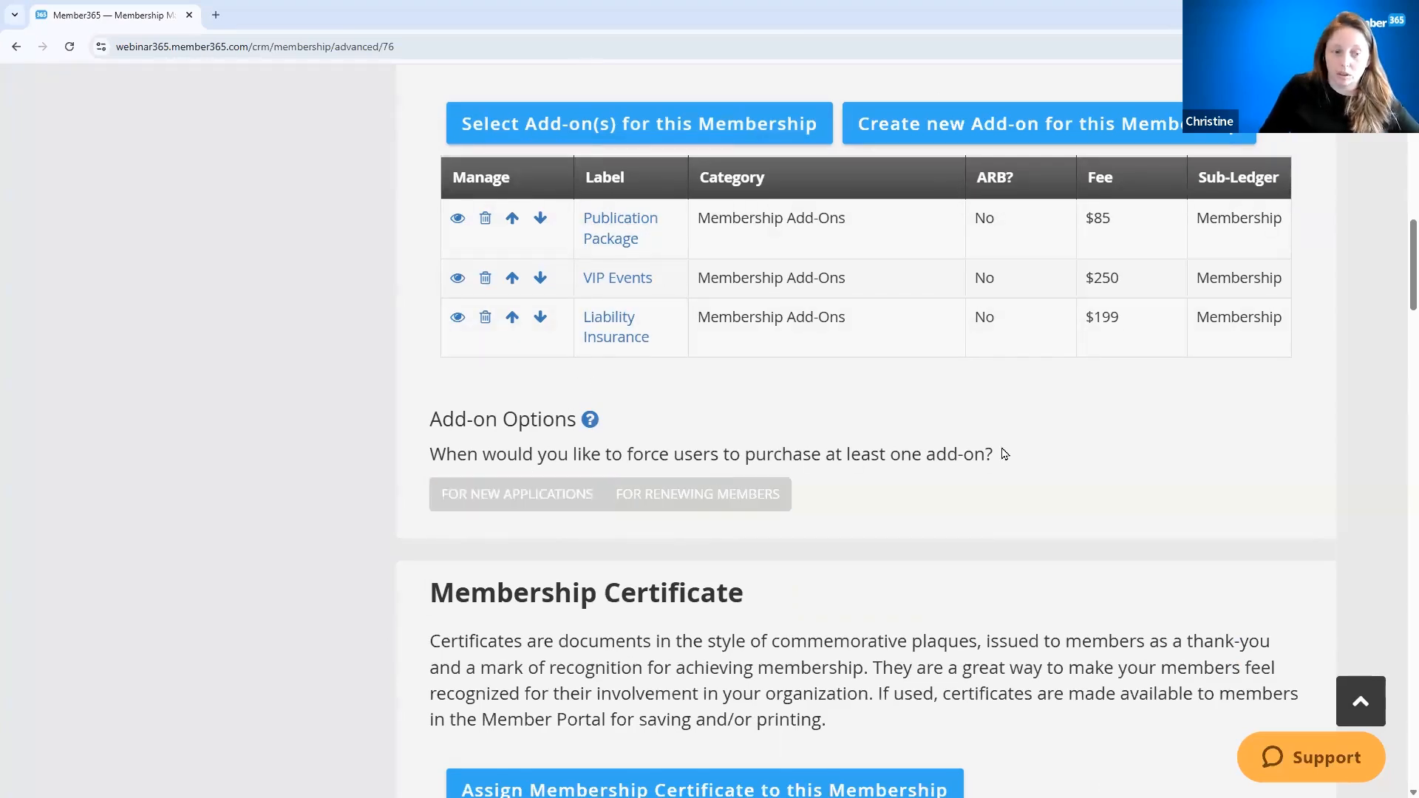
Delete the Lesotho Test template from the membership certificates and confirm the deletion.
{"action": "scroll", "coordinate": [1004, 454], "scroll_direction": "down", "scroll_amount": 3}
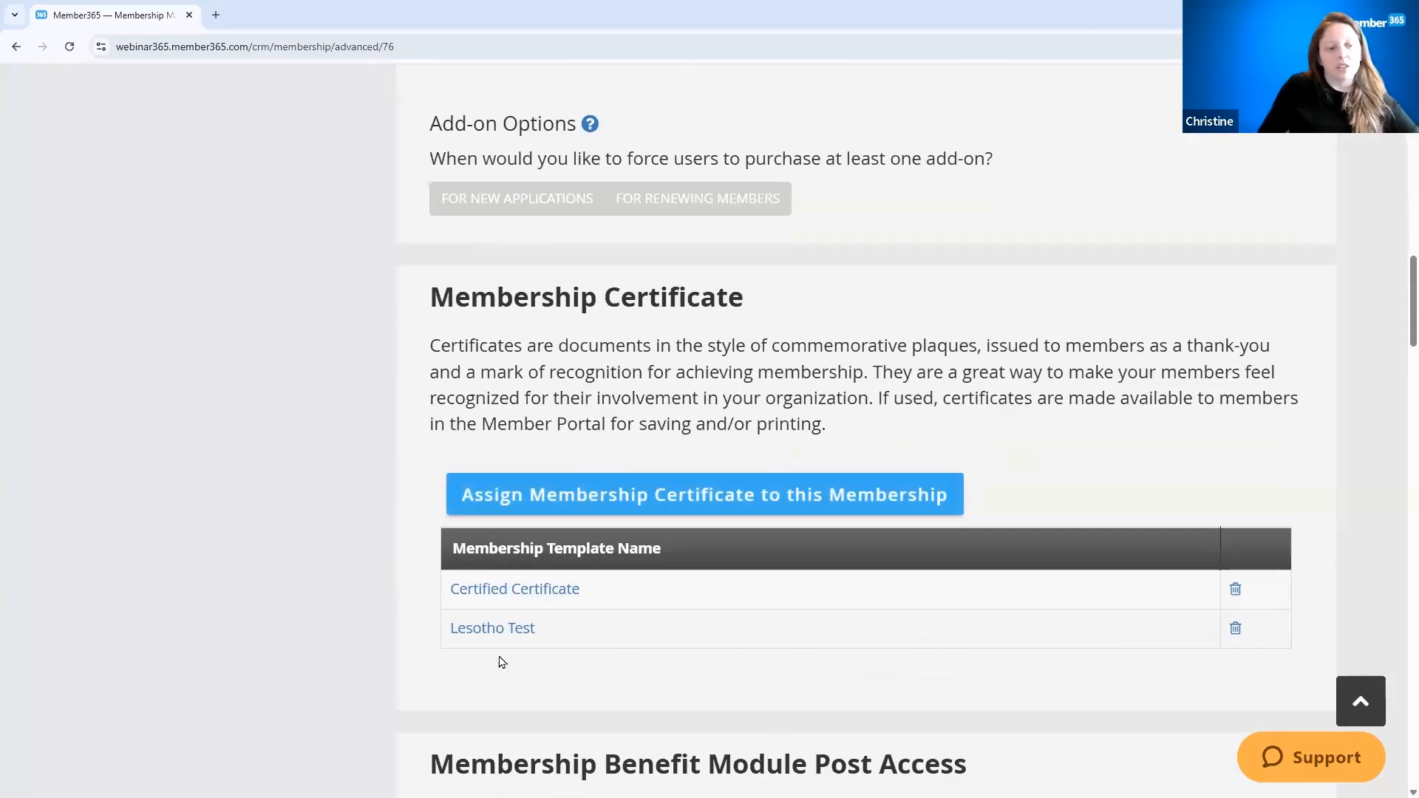
{"action": "left_click", "coordinate": [1231, 639]}
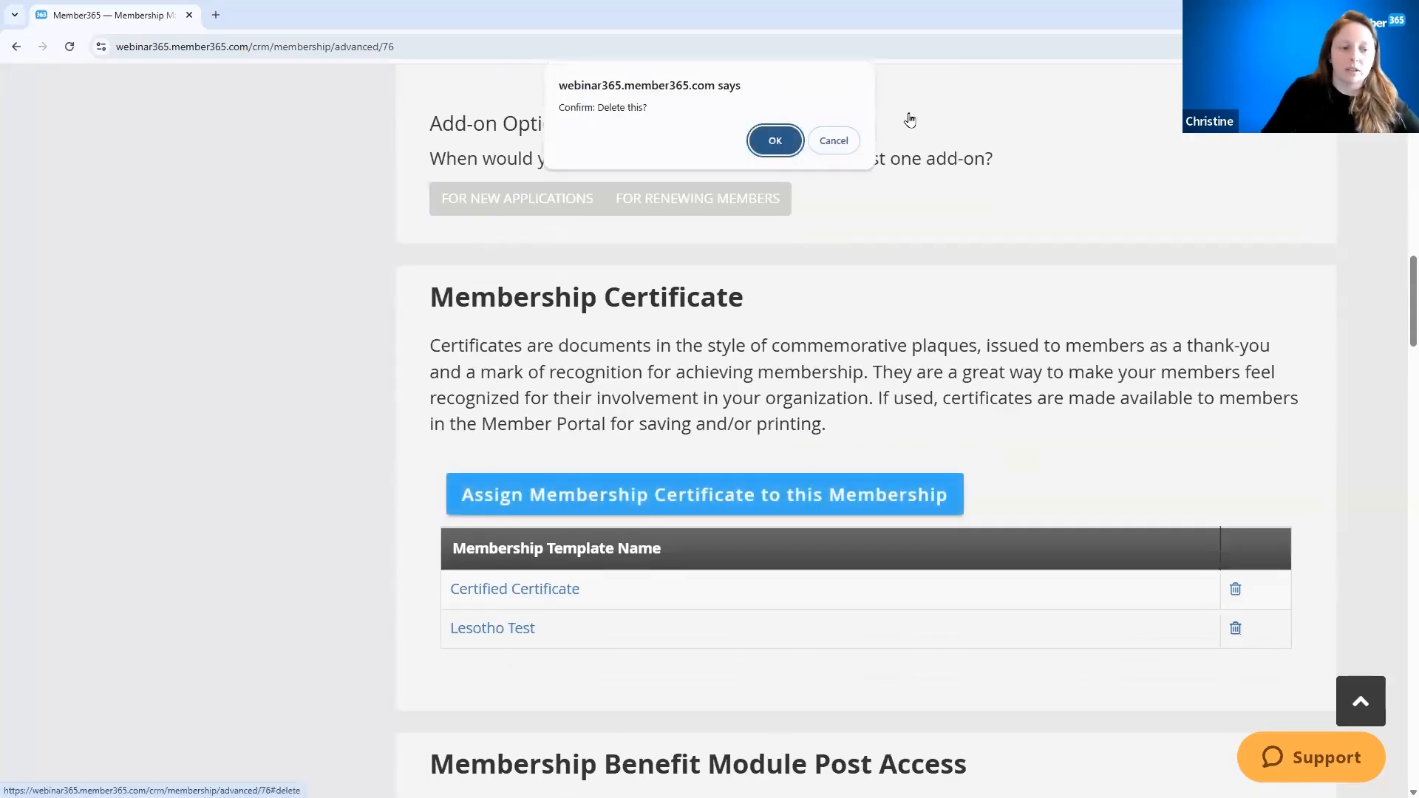
{"action": "left_click", "coordinate": [771, 139]}
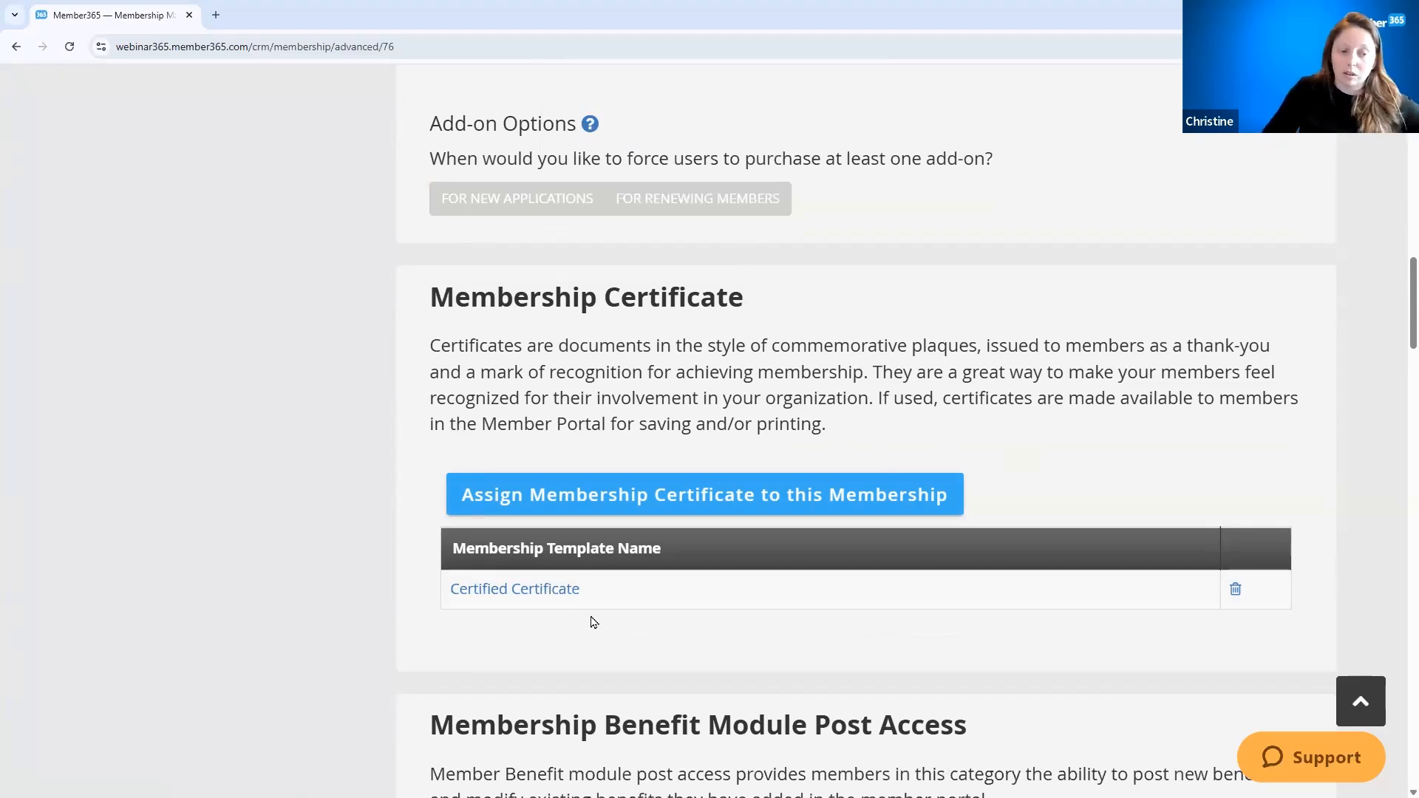
Review the benefit module post access setting, and open the application completion message editor without changing the message.
{"action": "scroll", "coordinate": [591, 620], "scroll_direction": "down", "scroll_amount": 3}
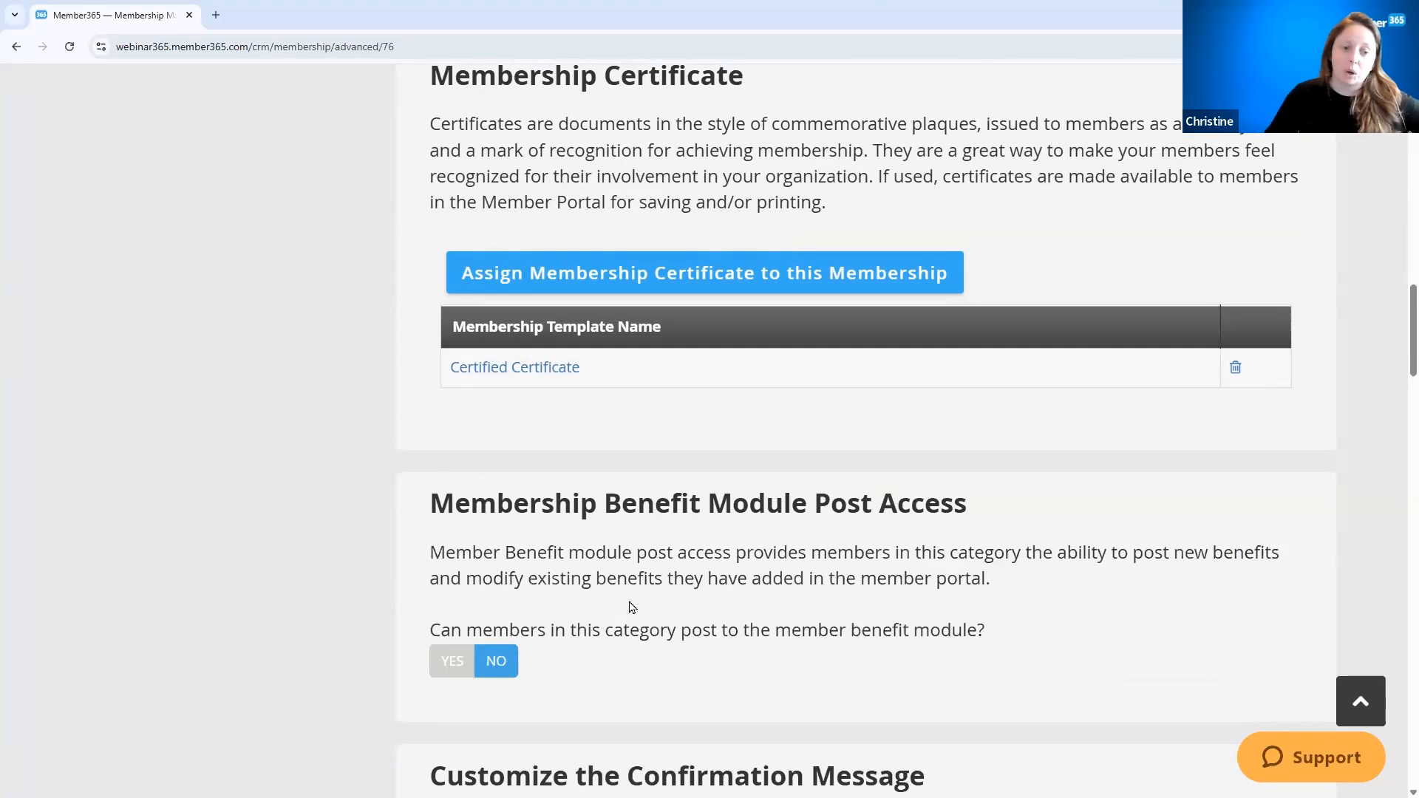
{"action": "left_click_drag", "start_coordinate": [639, 609], "coordinate": [639, 605]}
{"action": "scroll", "coordinate": [639, 604], "scroll_direction": "down", "scroll_amount": 4}
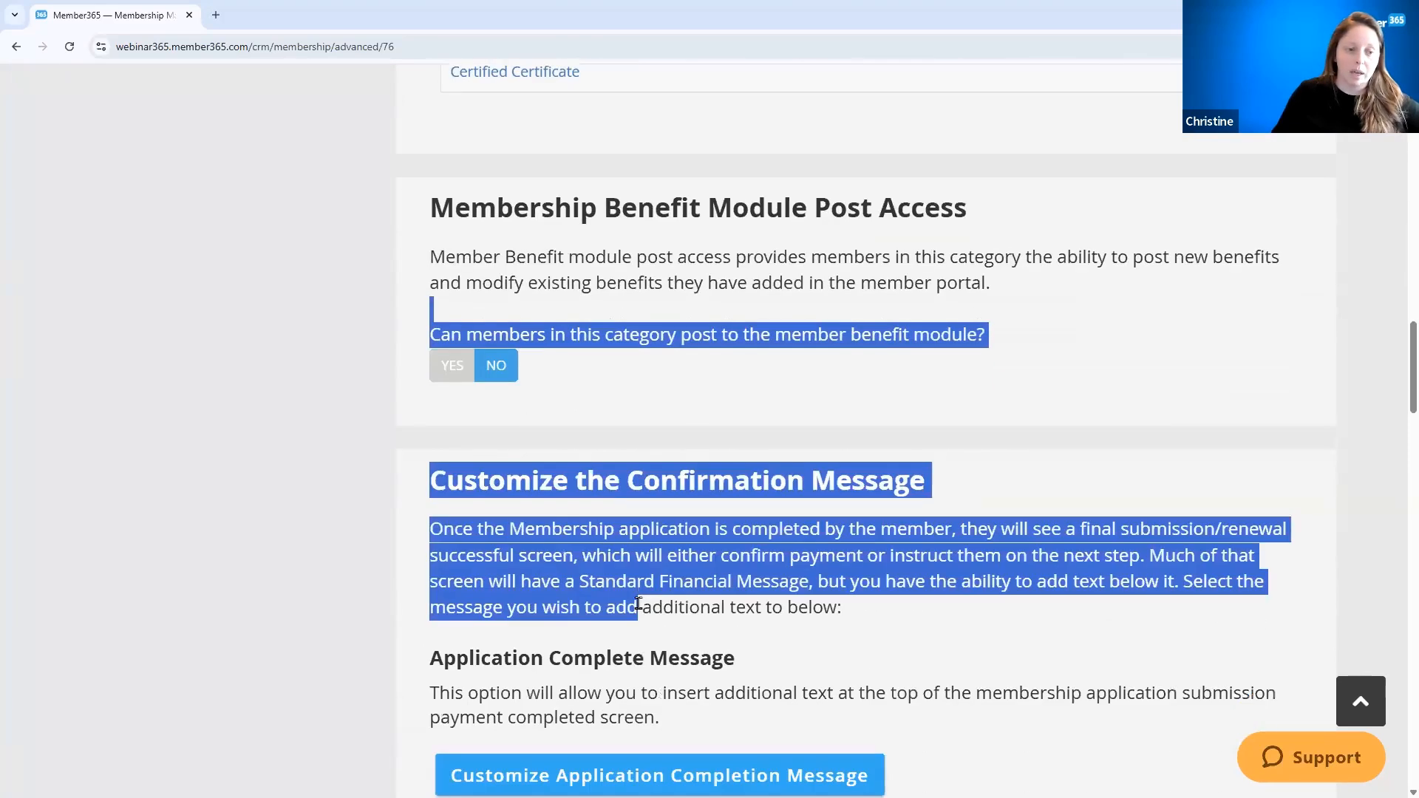
{"action": "left_click", "coordinate": [576, 399]}
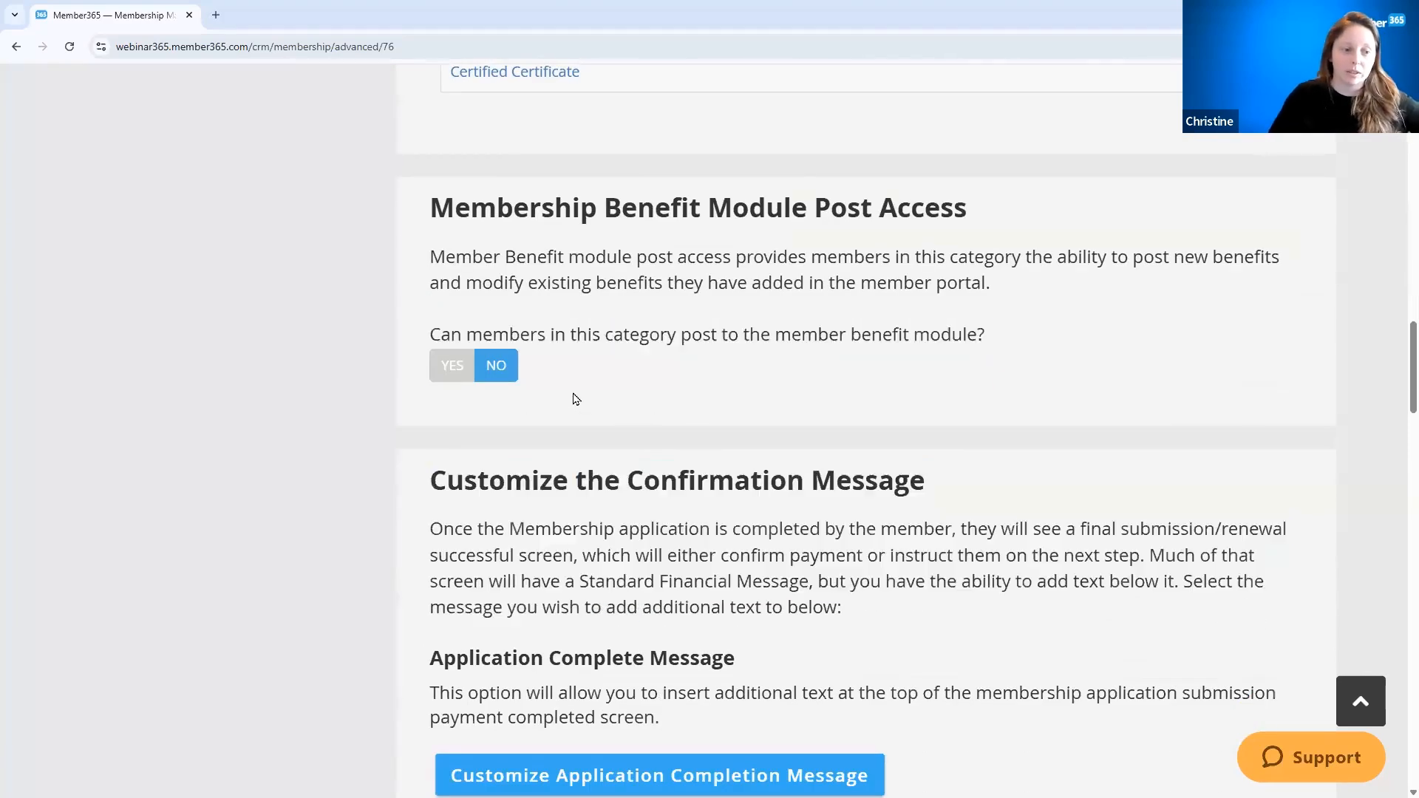
{"action": "scroll", "coordinate": [1145, 540], "scroll_direction": "down", "scroll_amount": 4}
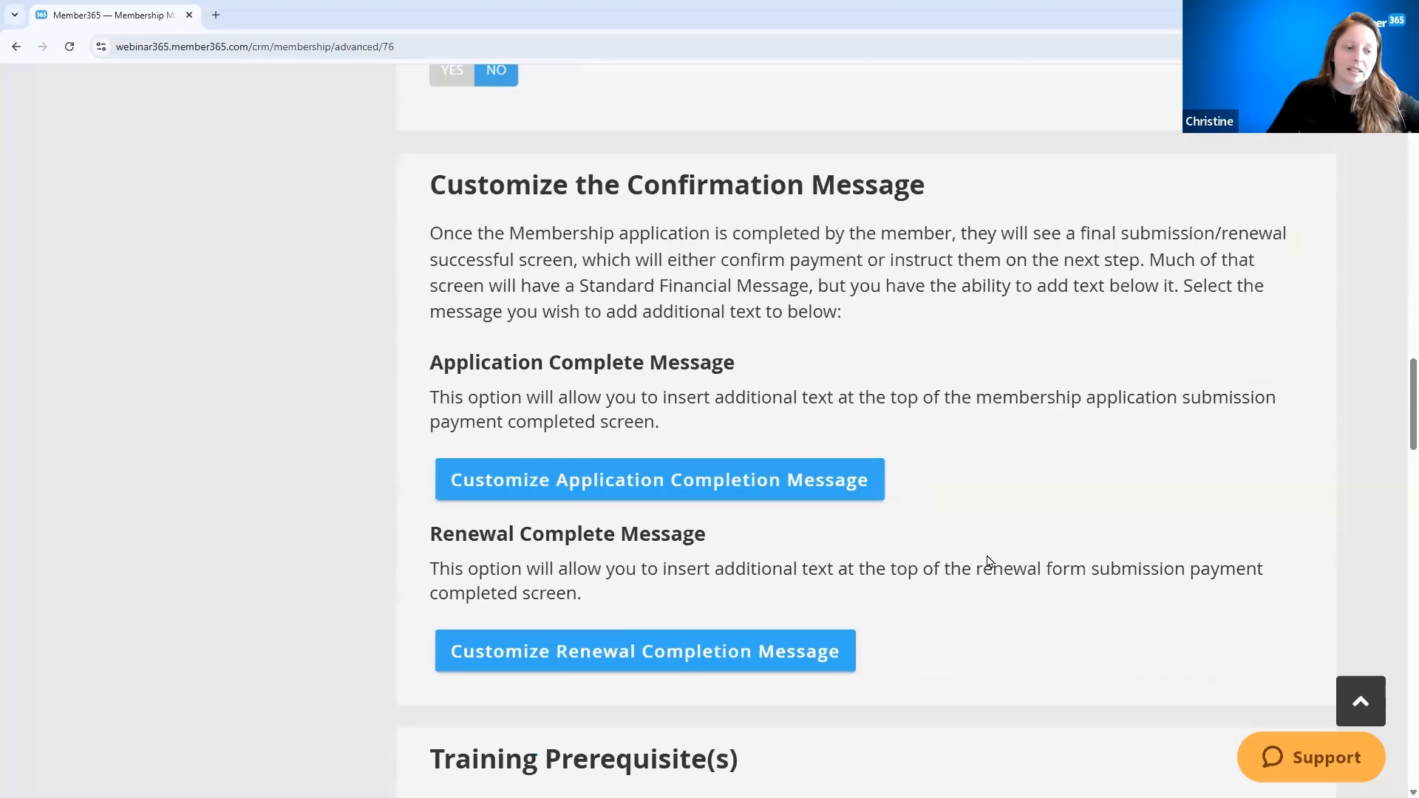
{"action": "left_click", "coordinate": [719, 491]}
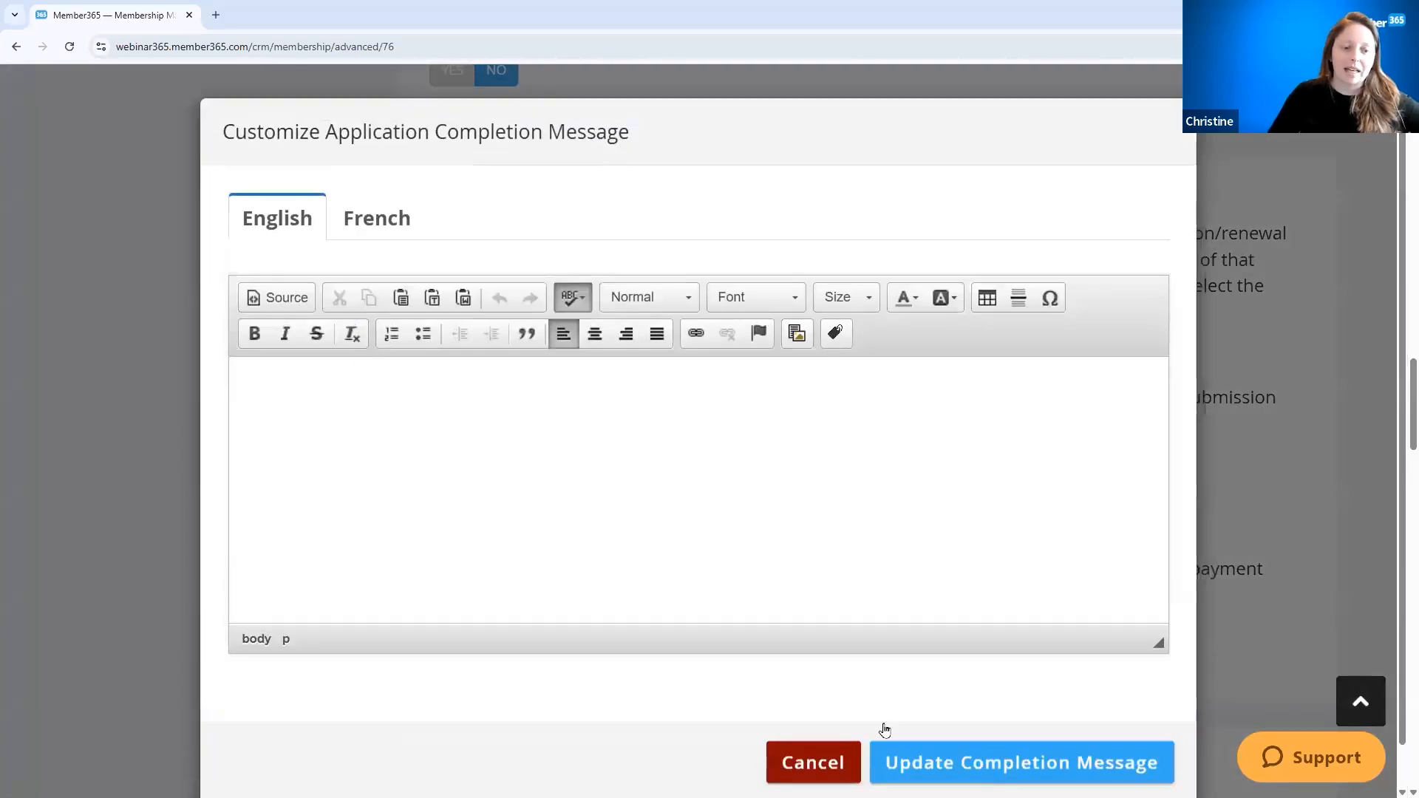
{"action": "left_click", "coordinate": [807, 759]}
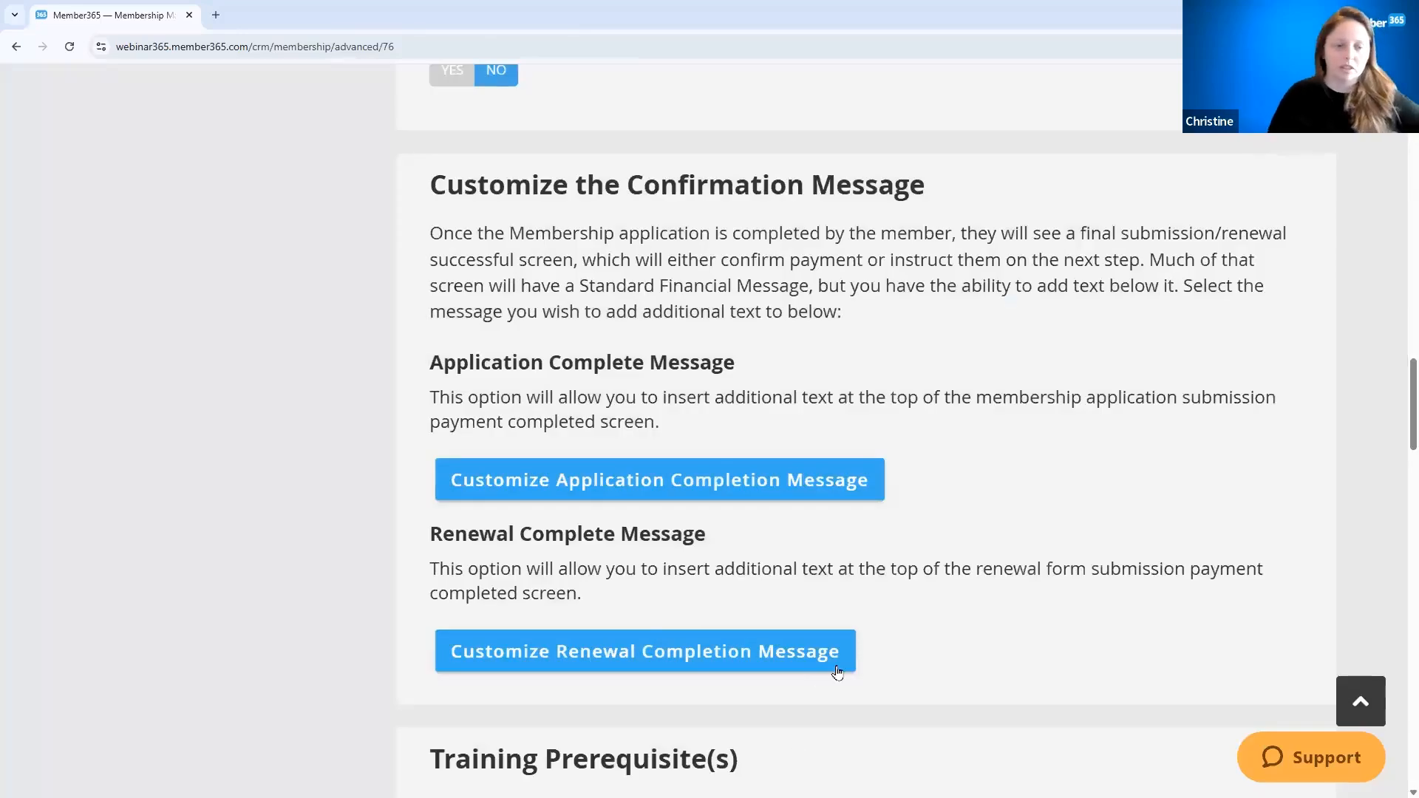
Turn on automatic archiving of current memberships and select Quick Membership Sign Up as the category to archive.
{"action": "scroll", "coordinate": [953, 654], "scroll_direction": "down", "scroll_amount": 5}
{"action": "scroll", "coordinate": [948, 647], "scroll_direction": "down", "scroll_amount": 1}
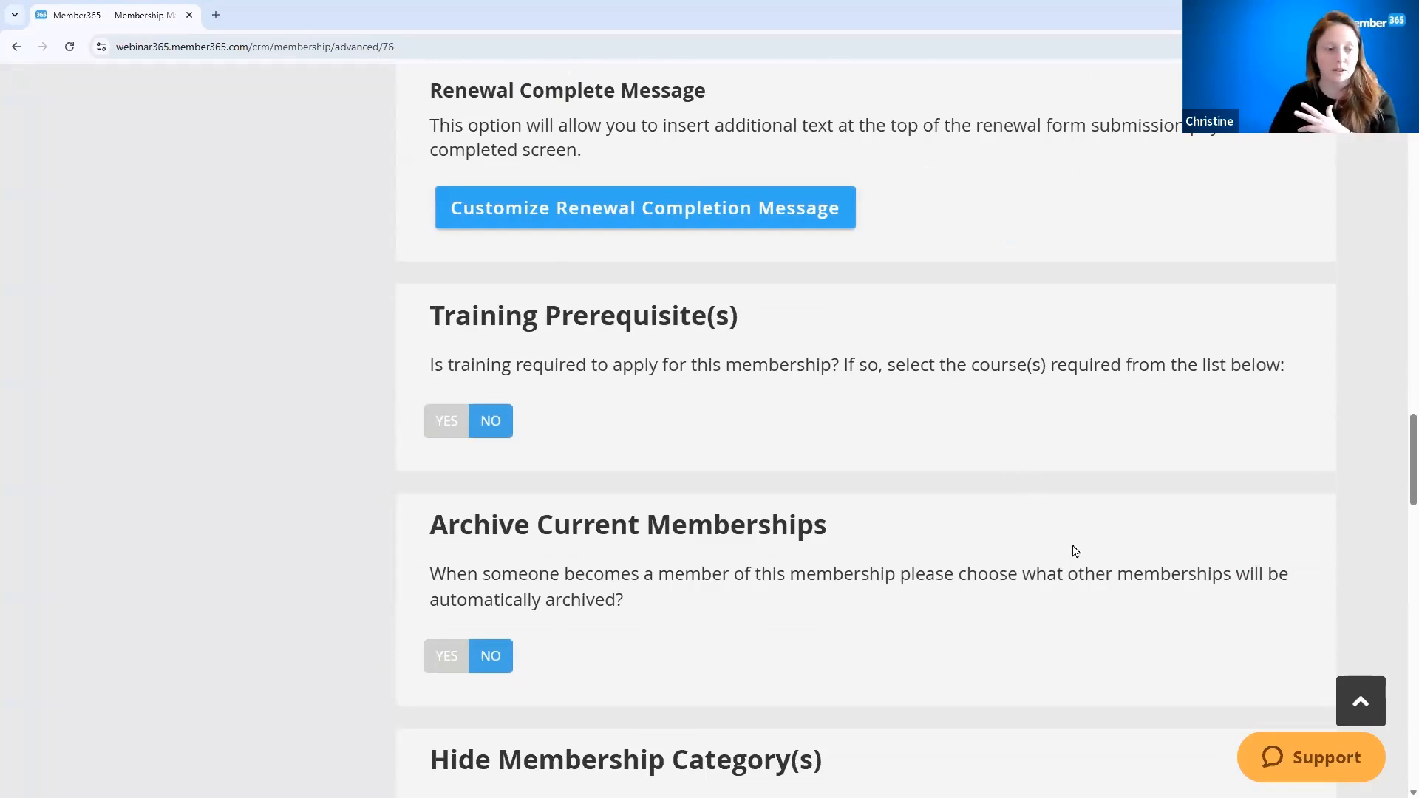
{"action": "scroll", "coordinate": [1071, 553], "scroll_direction": "down", "scroll_amount": 2}
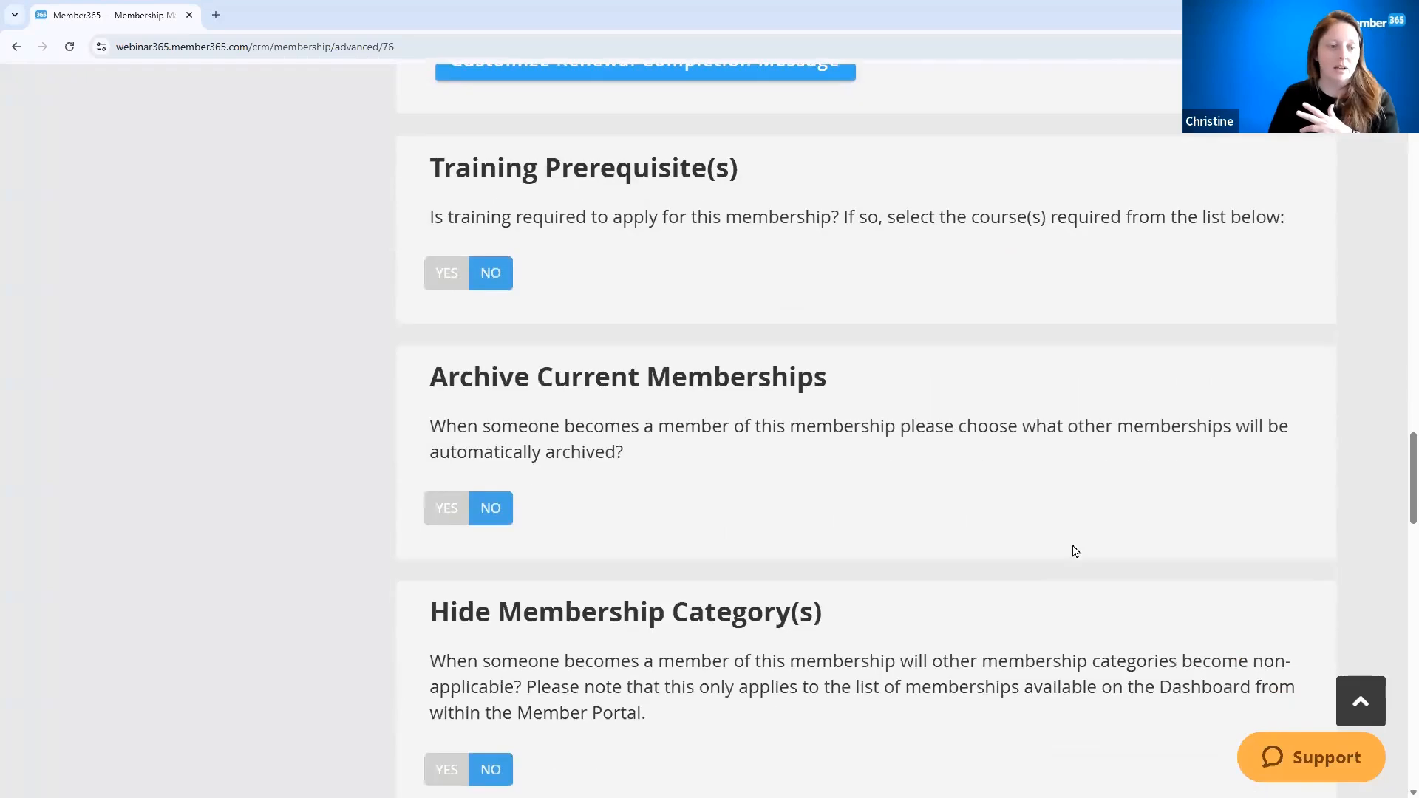
{"action": "left_click", "coordinate": [444, 517]}
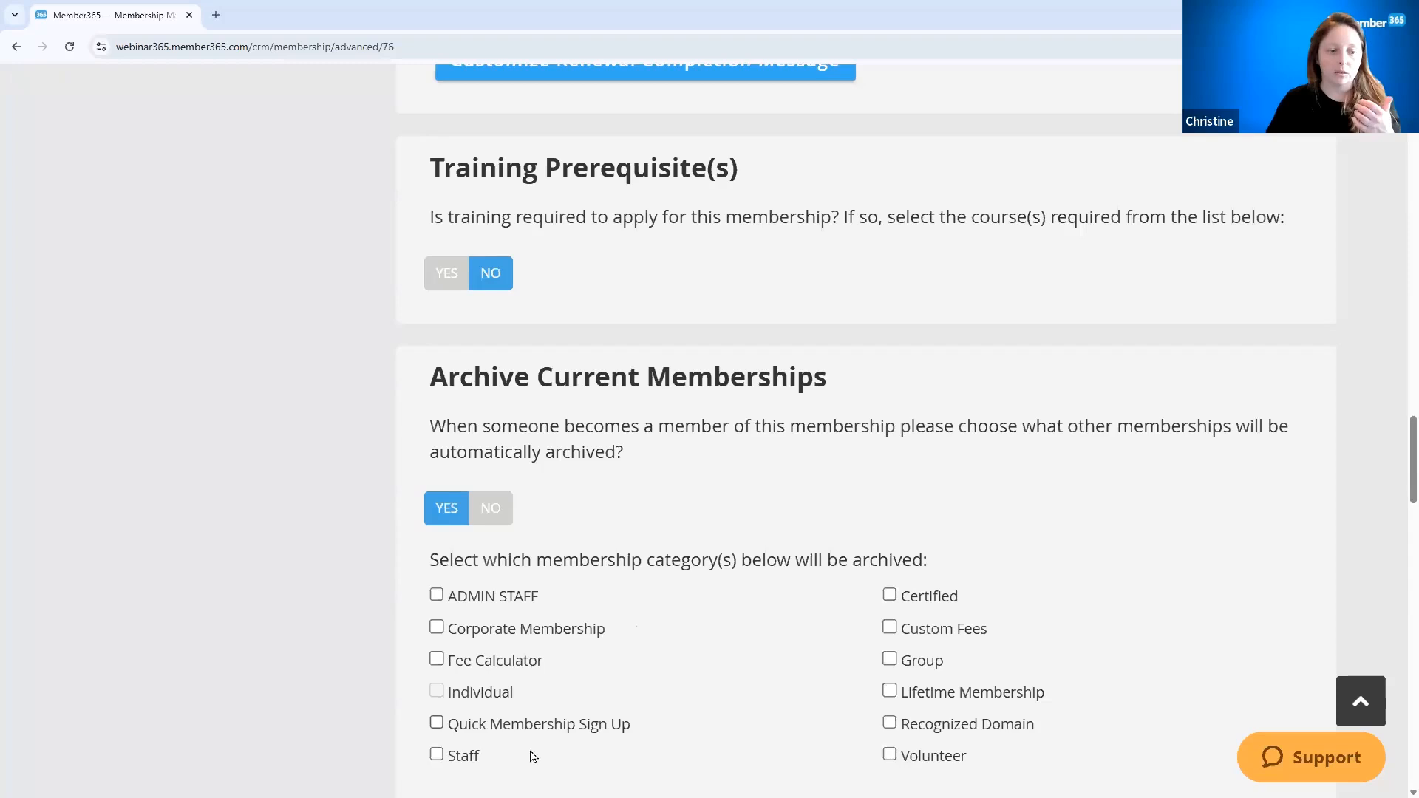
{"action": "left_click", "coordinate": [436, 722]}
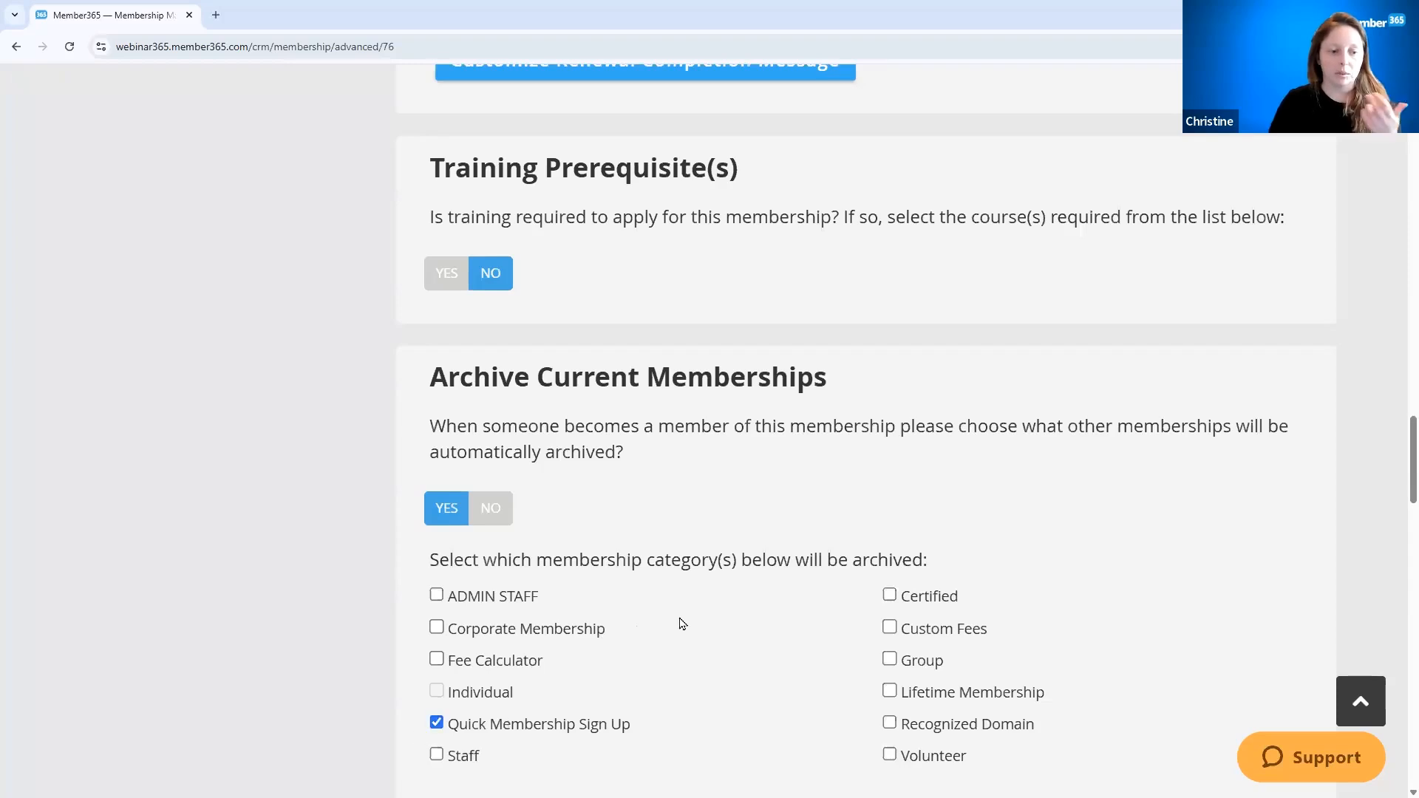
Try enabling category prerequisites for this membership, and switch the requirement back to No.
{"action": "scroll", "coordinate": [679, 622], "scroll_direction": "down", "scroll_amount": 5}
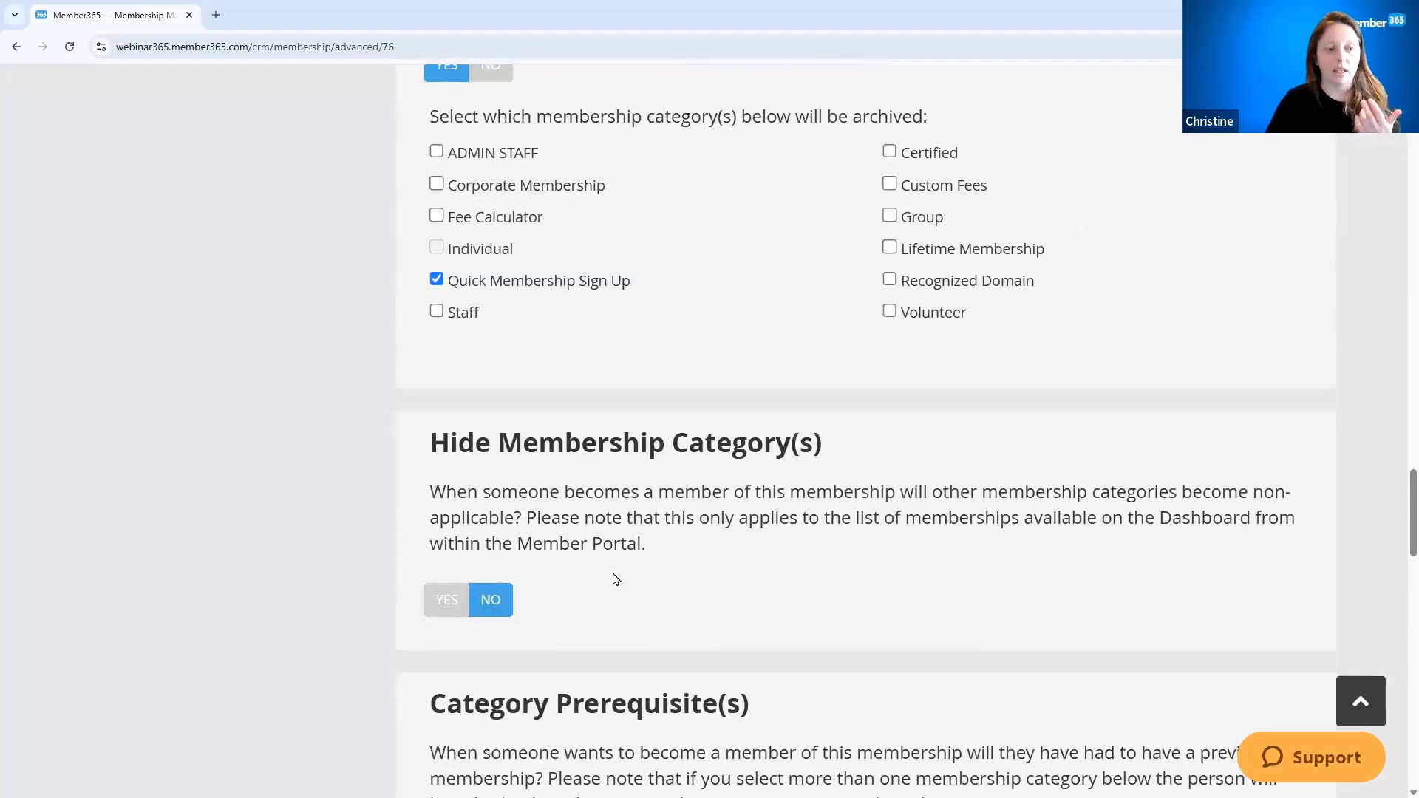
{"action": "scroll", "coordinate": [613, 570], "scroll_direction": "down", "scroll_amount": 2}
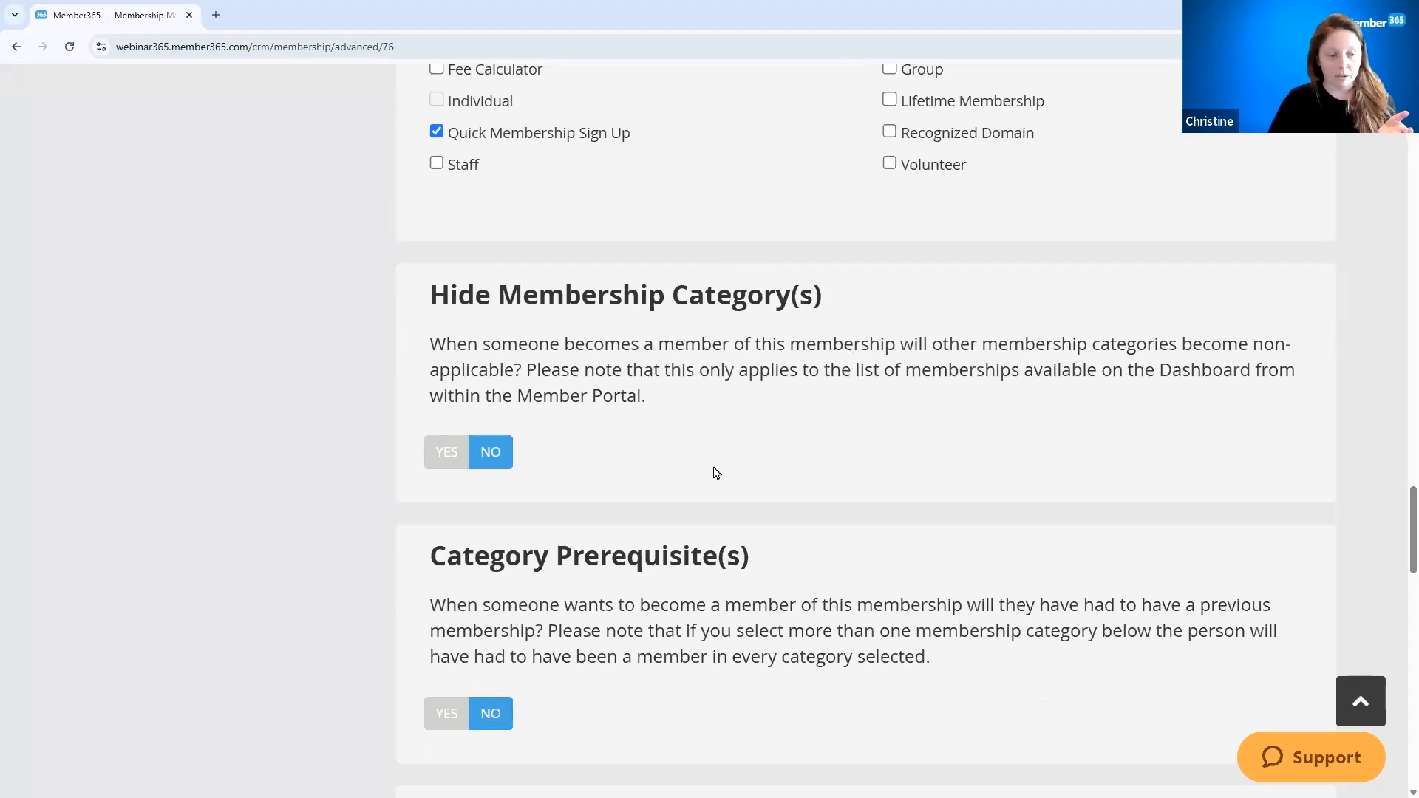
{"action": "scroll", "coordinate": [715, 471], "scroll_direction": "down", "scroll_amount": 4}
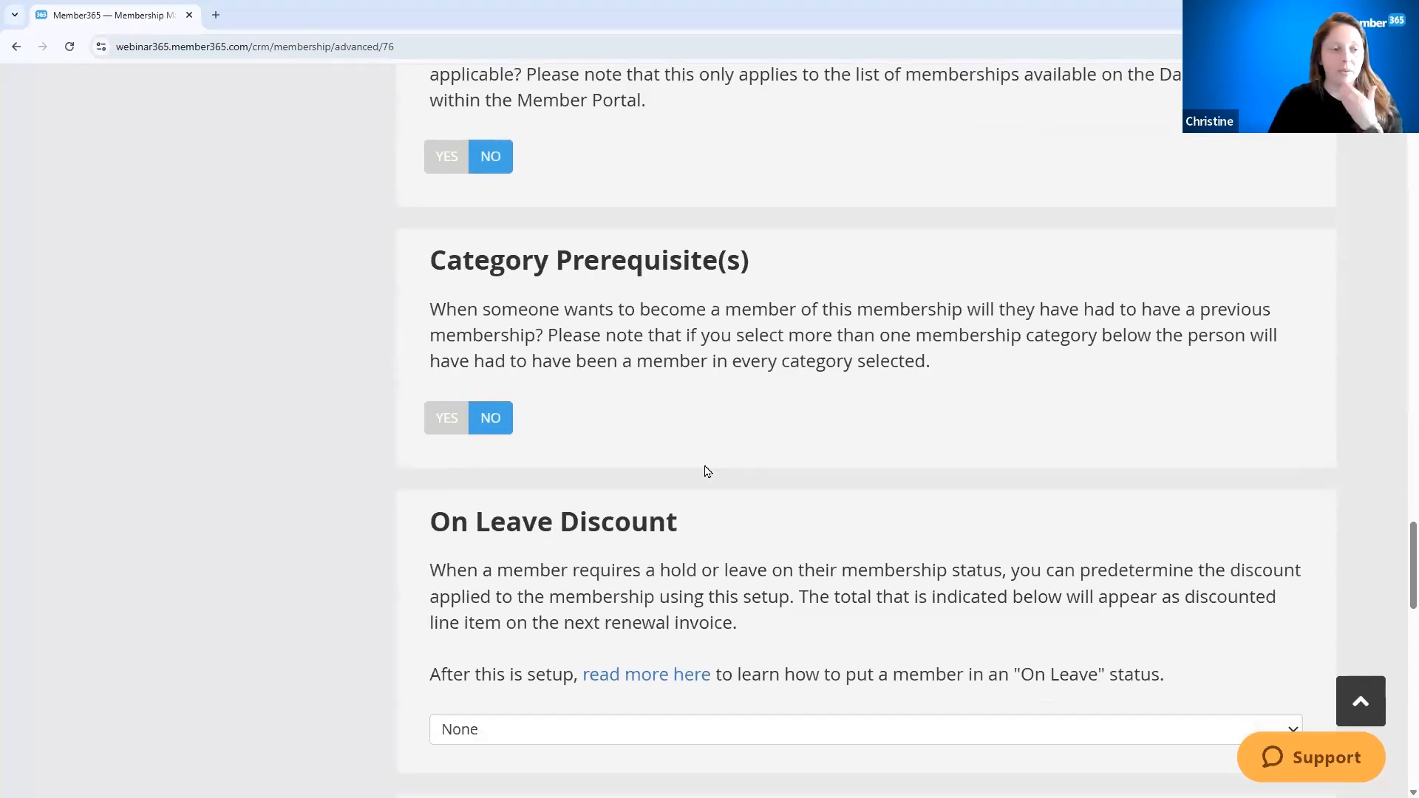
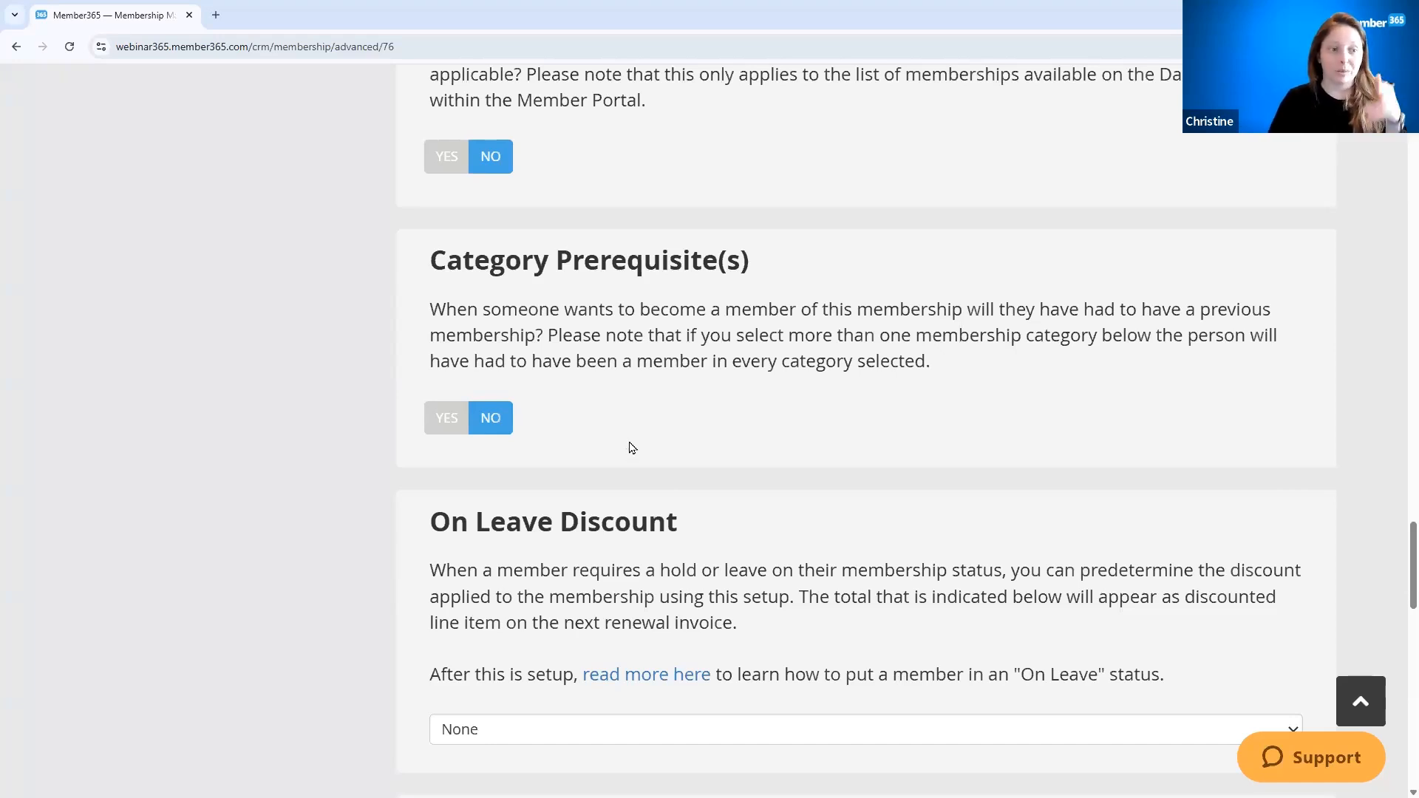
{"action": "left_click", "coordinate": [447, 419]}
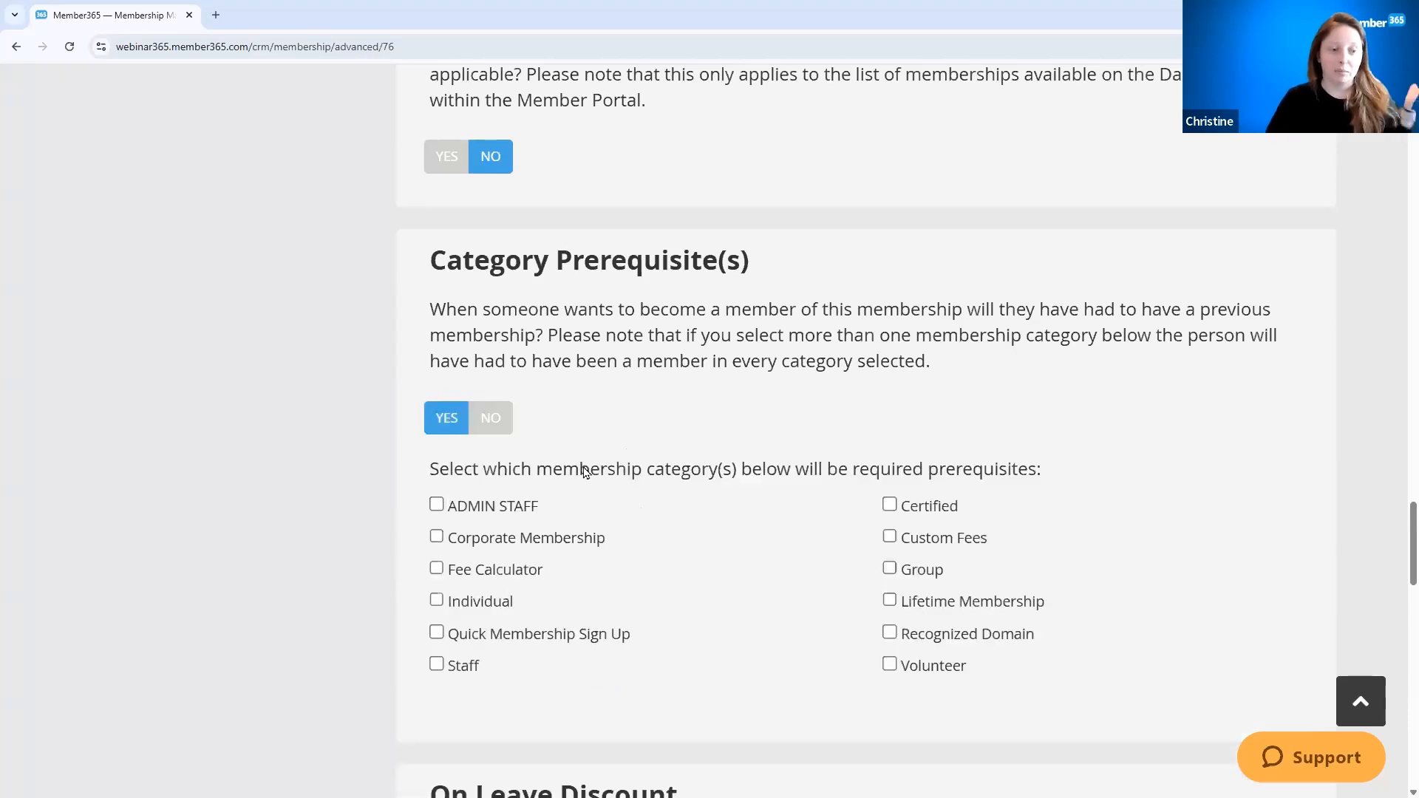
{"action": "left_click", "coordinate": [496, 427]}
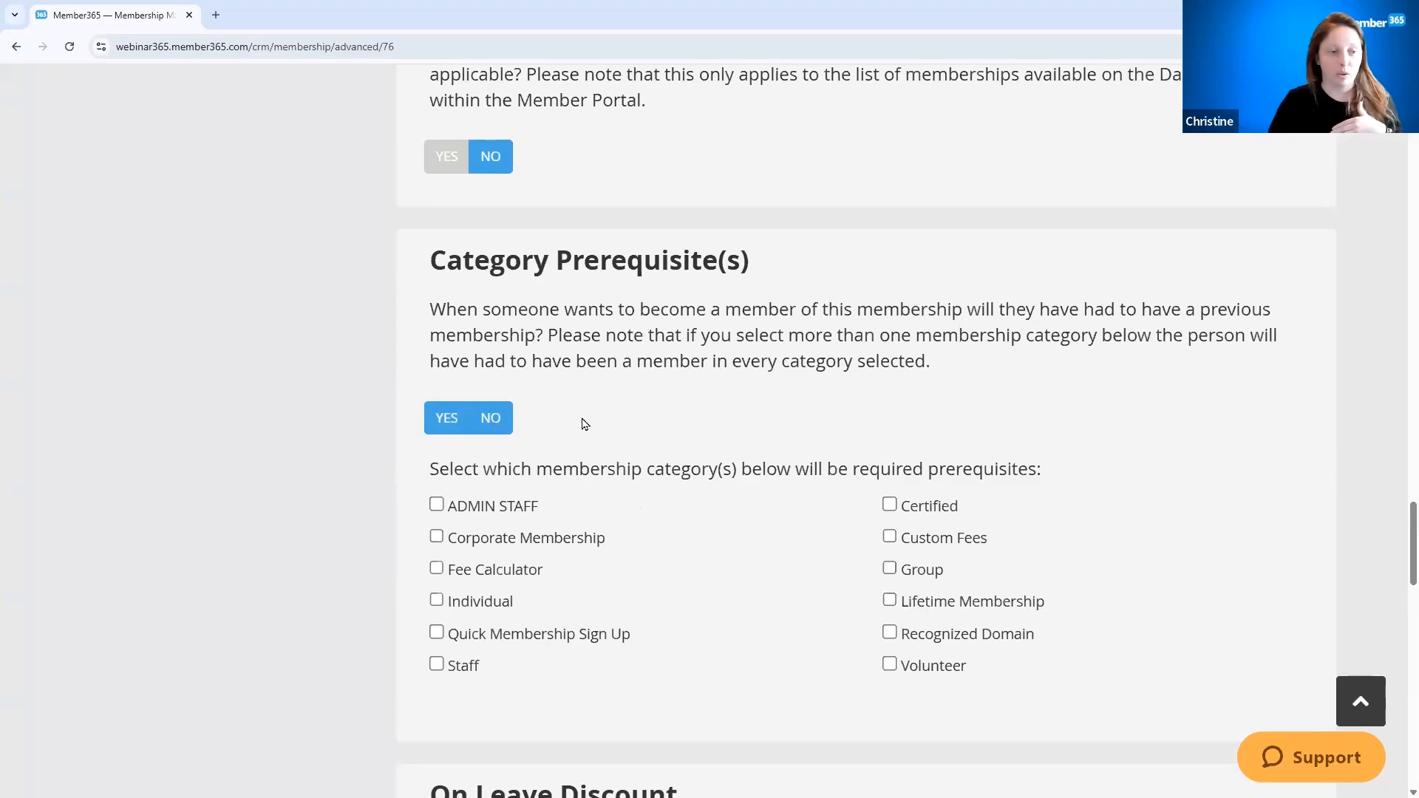
Try the Percentage and Flat Rate types for the On Leave Discount, and return the discount to None.
{"action": "scroll", "coordinate": [591, 422], "scroll_direction": "down", "scroll_amount": 4}
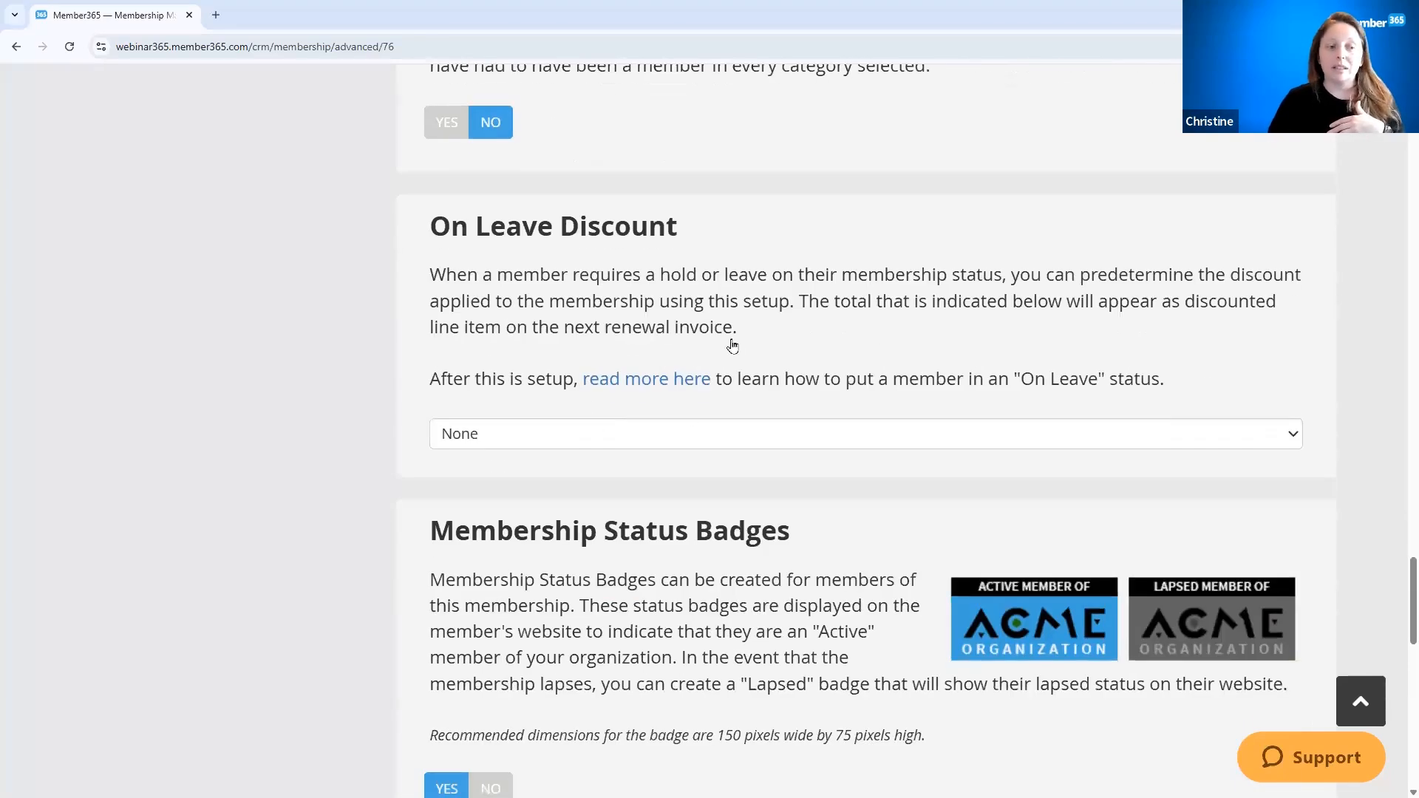
{"action": "left_click", "coordinate": [675, 435]}
{"action": "left_click", "coordinate": [546, 502]}
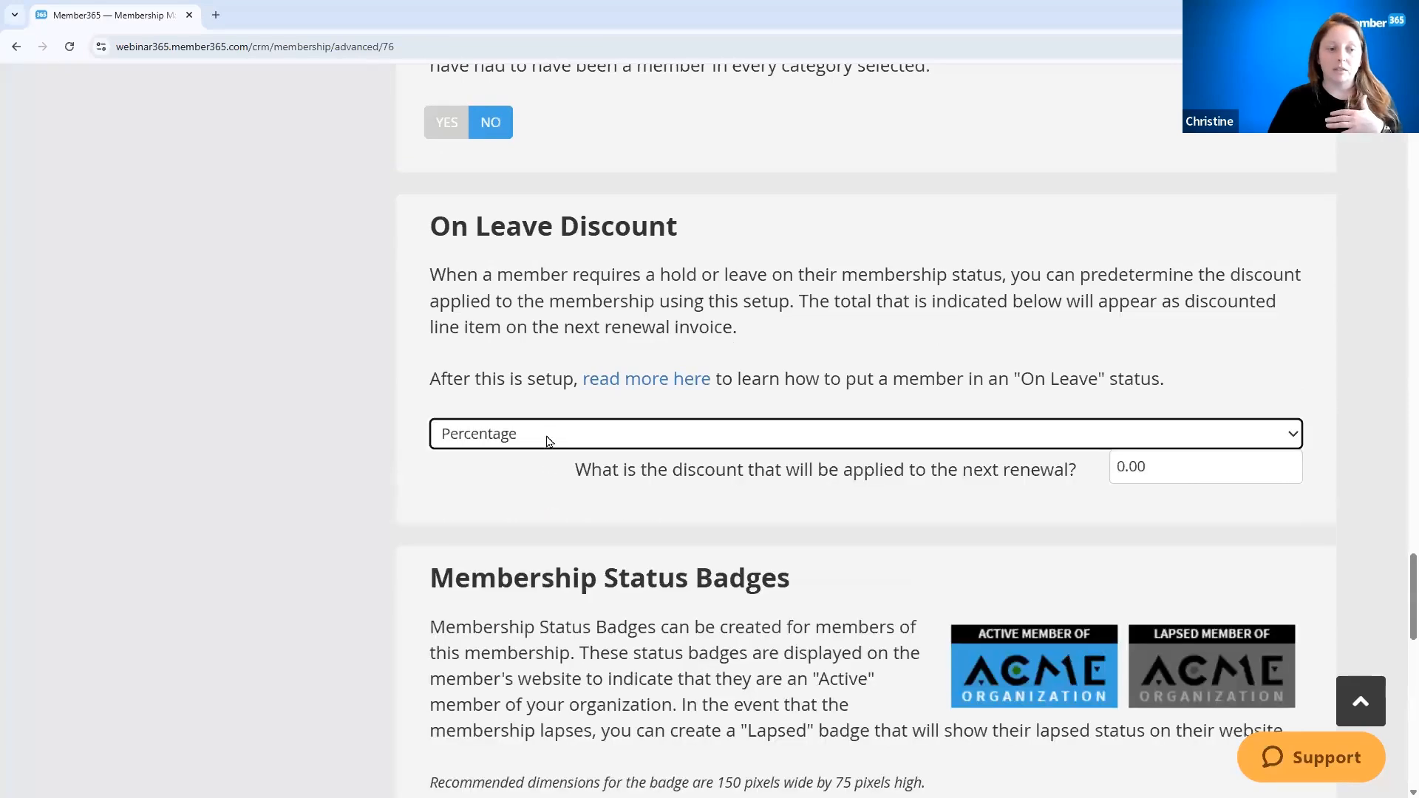
{"action": "left_click", "coordinate": [545, 437]}
{"action": "left_click", "coordinate": [548, 515]}
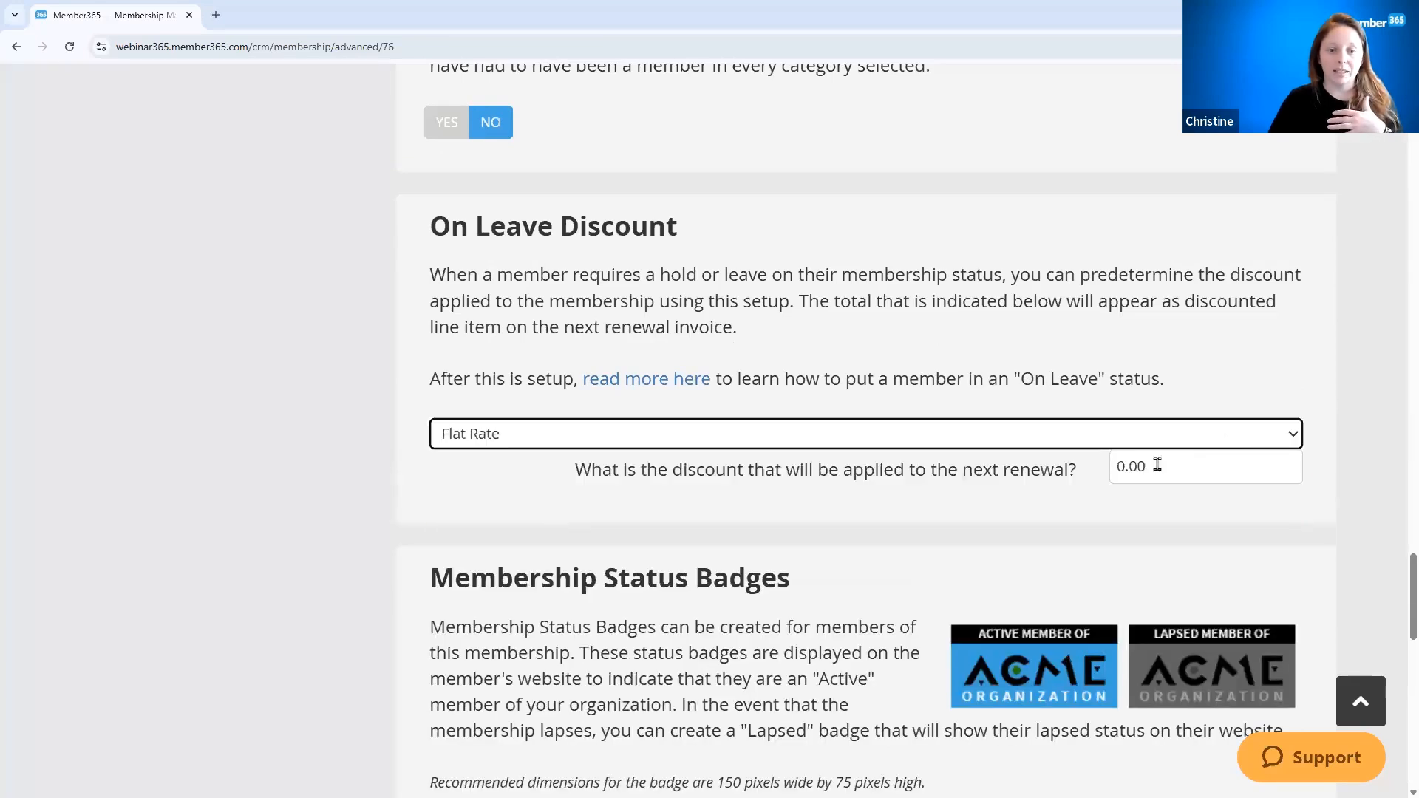
{"action": "left_click", "coordinate": [825, 433]}
{"action": "left_click", "coordinate": [782, 458]}
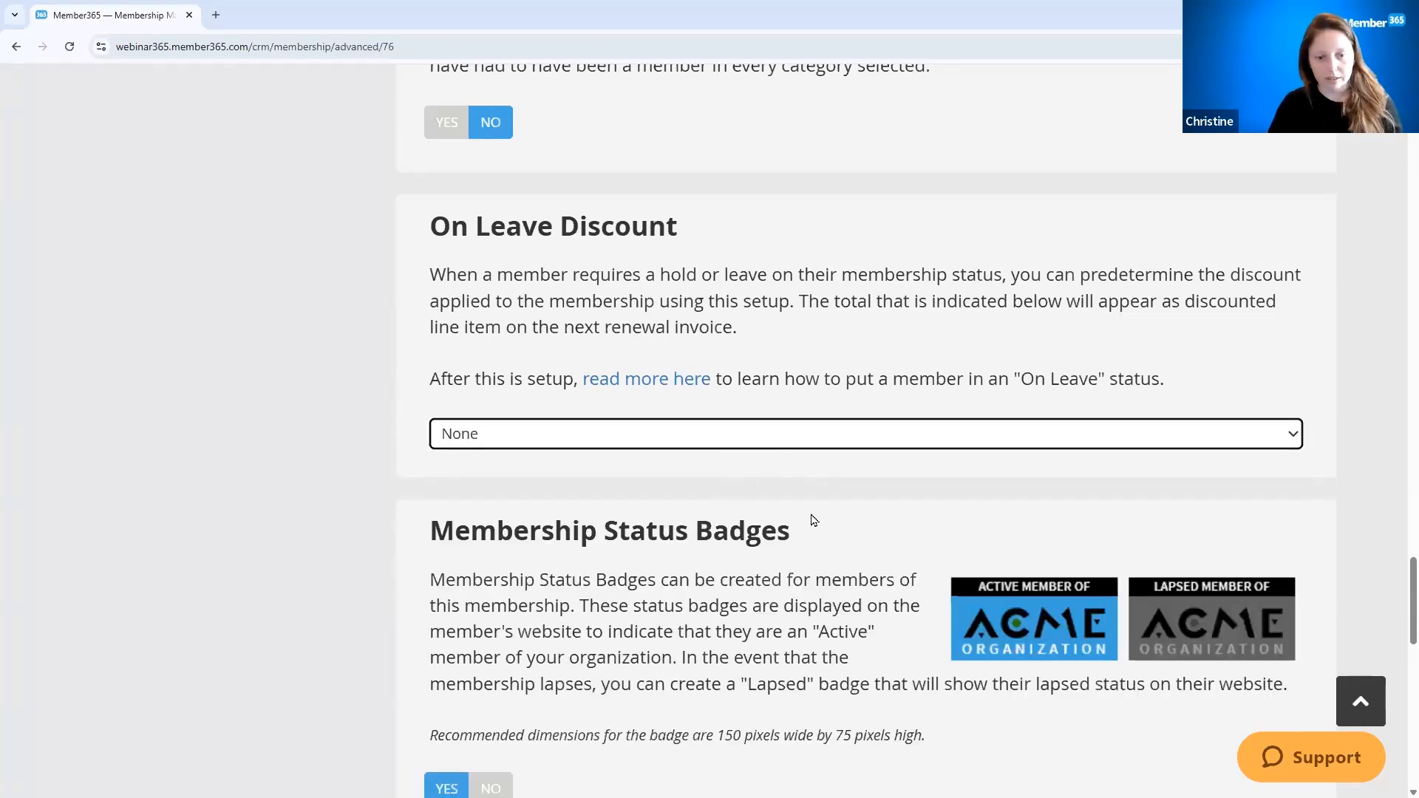
Examine the Membership Status Badges section and the recommended dimensions given for the Membership Category Badge.
{"action": "scroll", "coordinate": [813, 517], "scroll_direction": "down", "scroll_amount": 4}
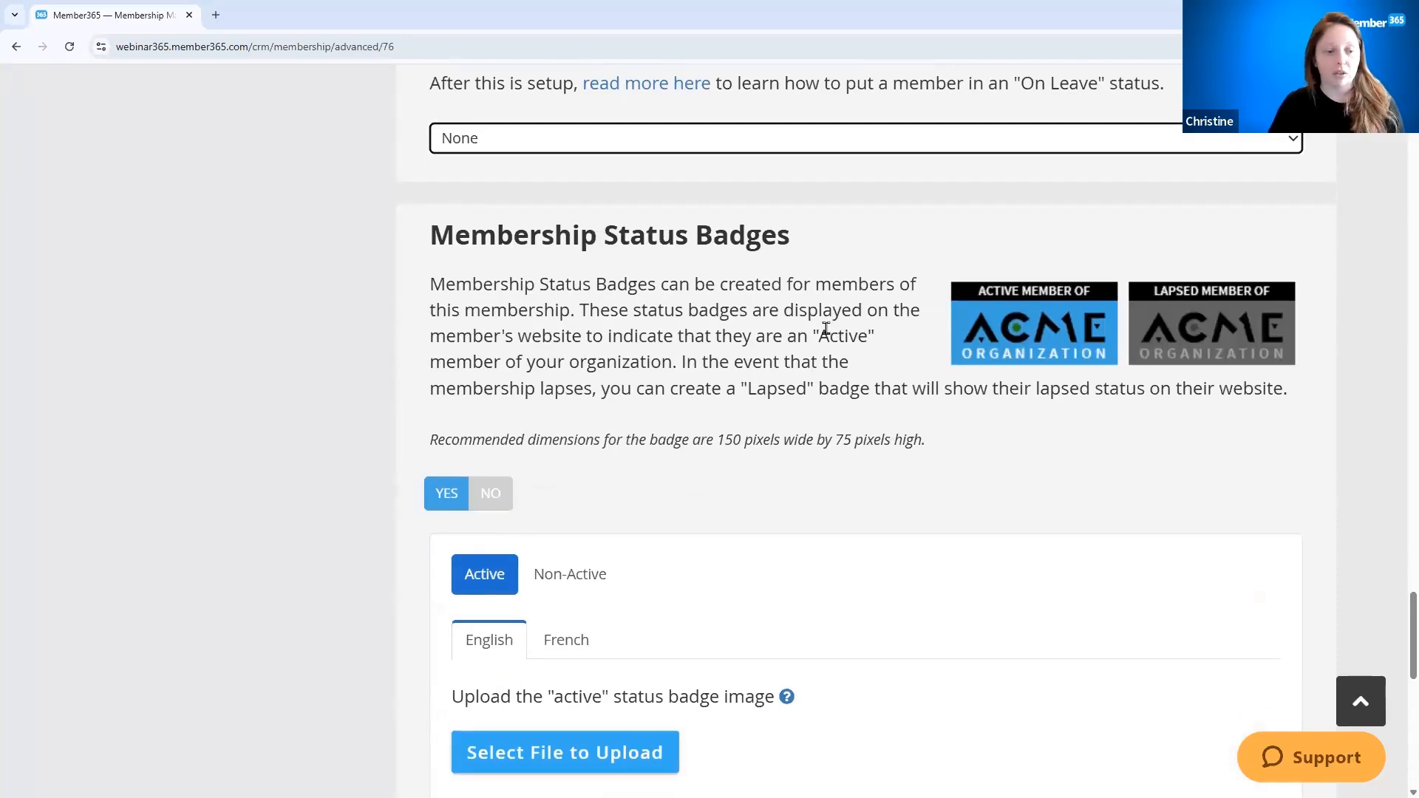
{"action": "scroll", "coordinate": [826, 328], "scroll_direction": "down", "scroll_amount": 4}
{"action": "scroll", "coordinate": [827, 331], "scroll_direction": "up", "scroll_amount": 4}
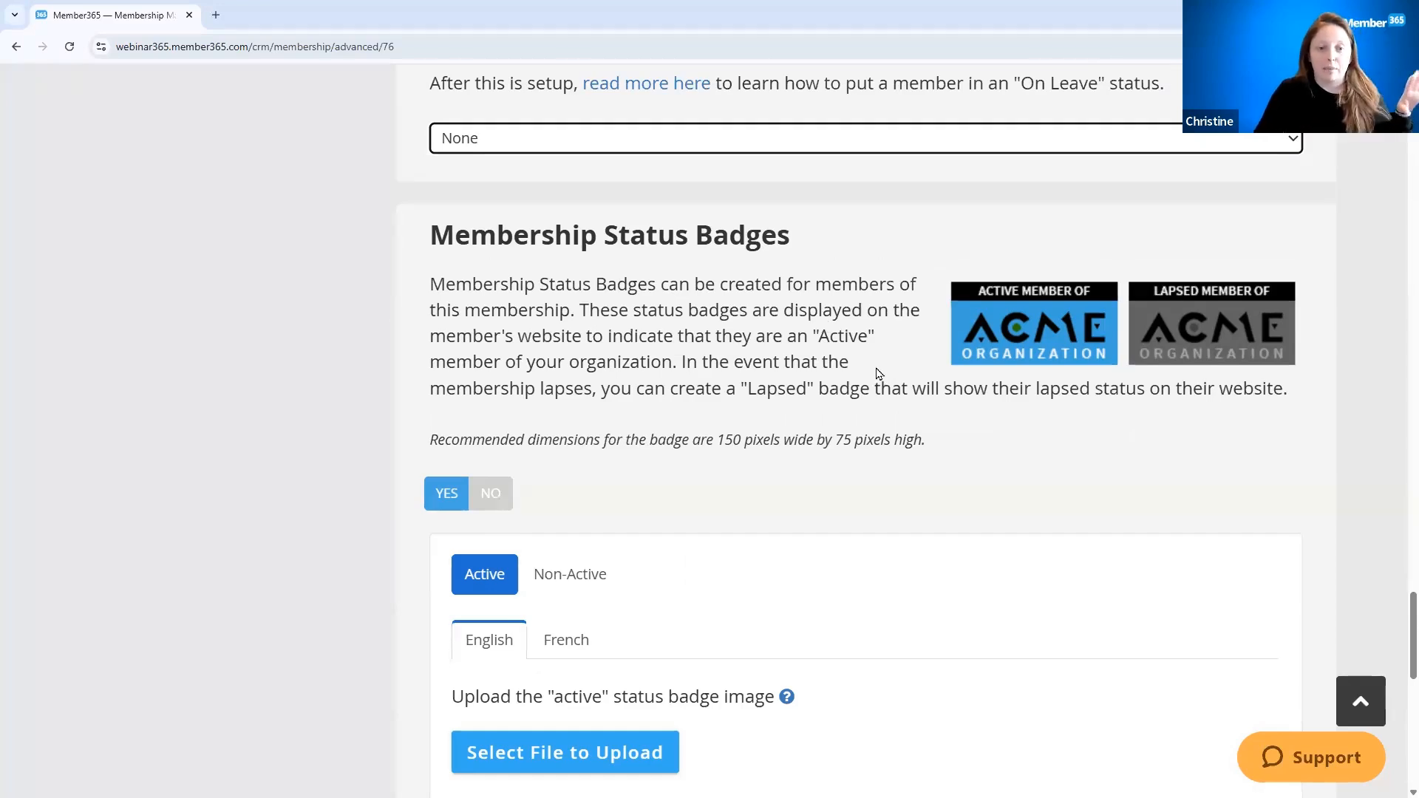
{"action": "scroll", "coordinate": [879, 373], "scroll_direction": "up", "scroll_amount": 6}
{"action": "scroll", "coordinate": [786, 450], "scroll_direction": "down", "scroll_amount": 3}
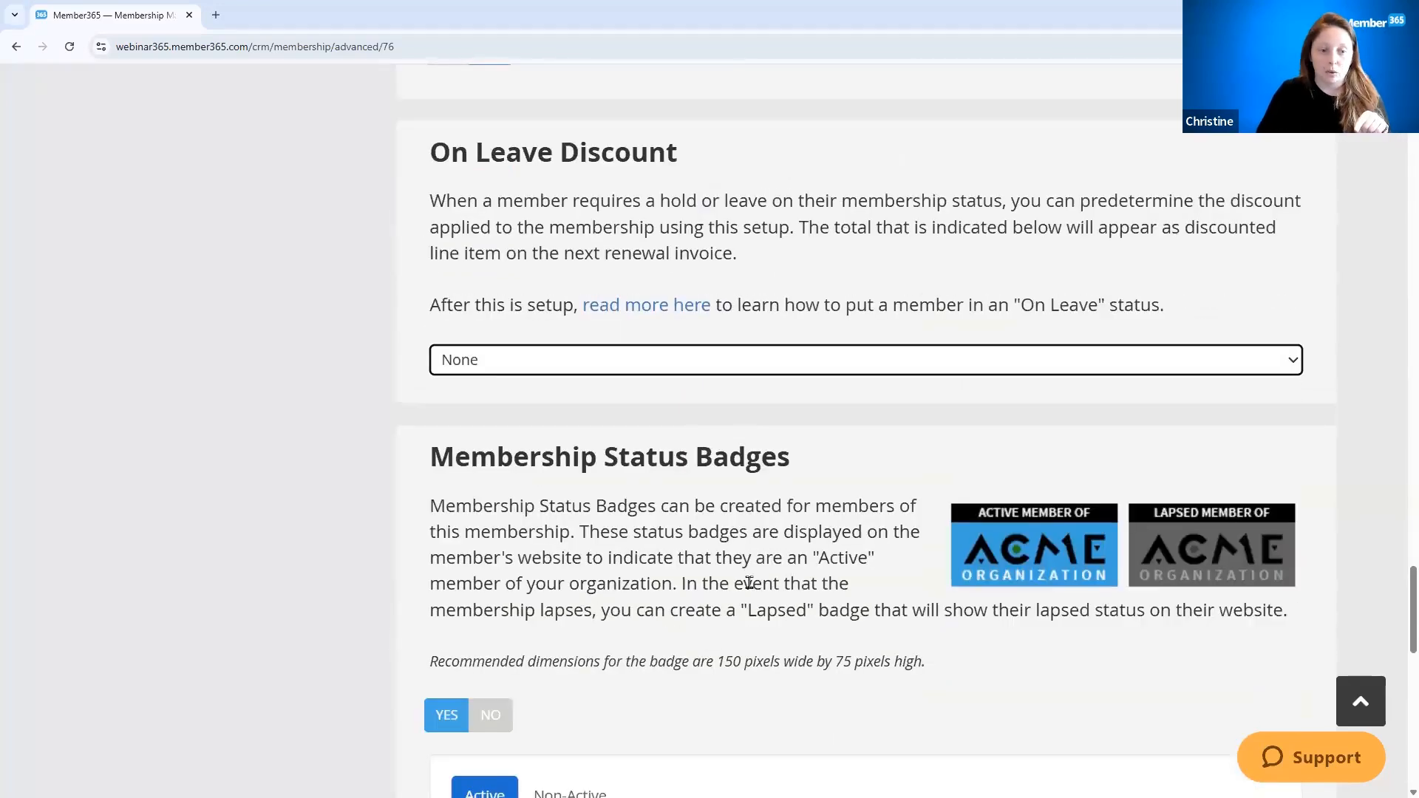
{"action": "scroll", "coordinate": [750, 583], "scroll_direction": "up", "scroll_amount": 20}
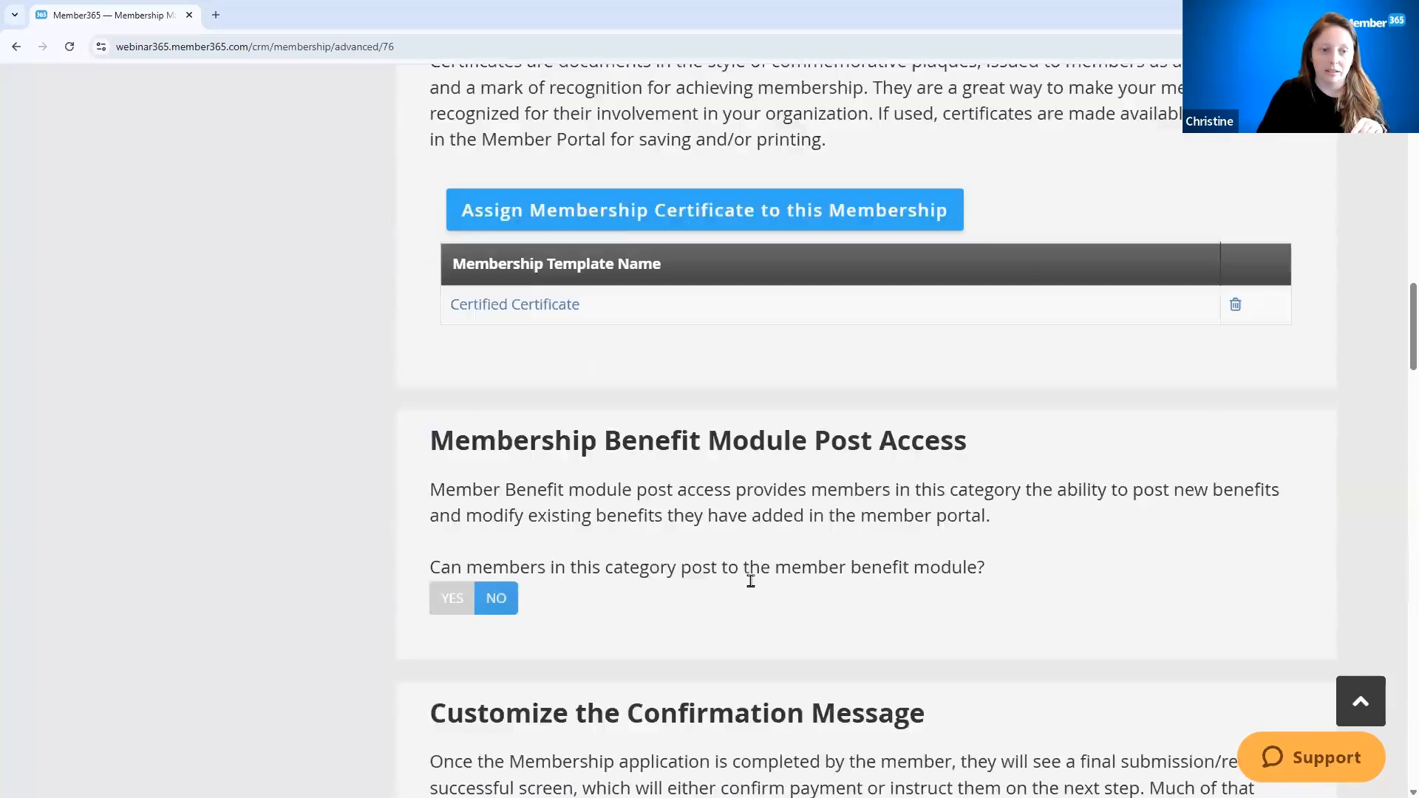
{"action": "scroll", "coordinate": [750, 581], "scroll_direction": "up", "scroll_amount": 15}
{"action": "scroll", "coordinate": [390, 565], "scroll_direction": "down", "scroll_amount": 3}
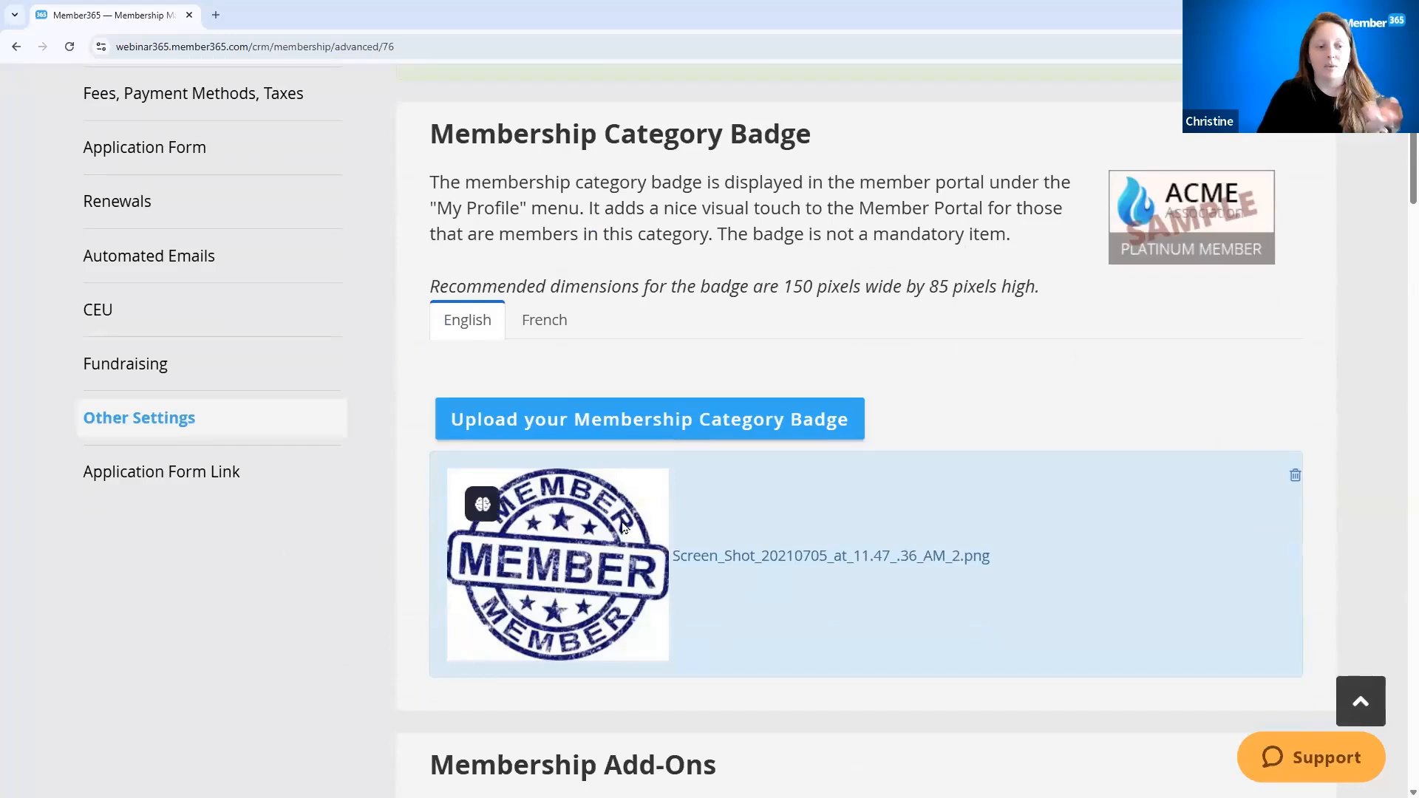
{"action": "left_click_drag", "start_coordinate": [784, 287], "coordinate": [1044, 291]}
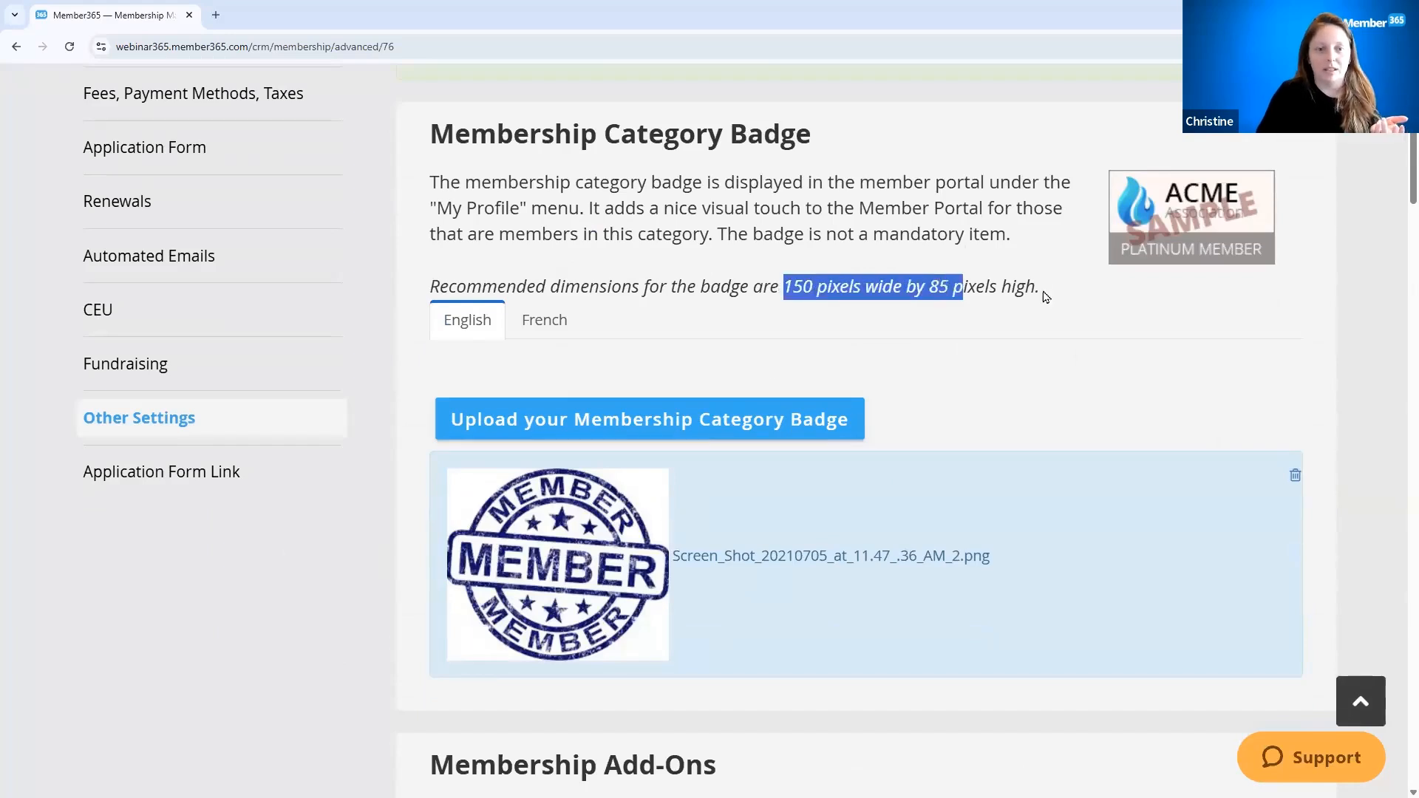
View the Non-Active badge settings under Membership Status Badges and compare the sample active and lapsed badges.
{"action": "scroll", "coordinate": [1061, 362], "scroll_direction": "down", "scroll_amount": 15}
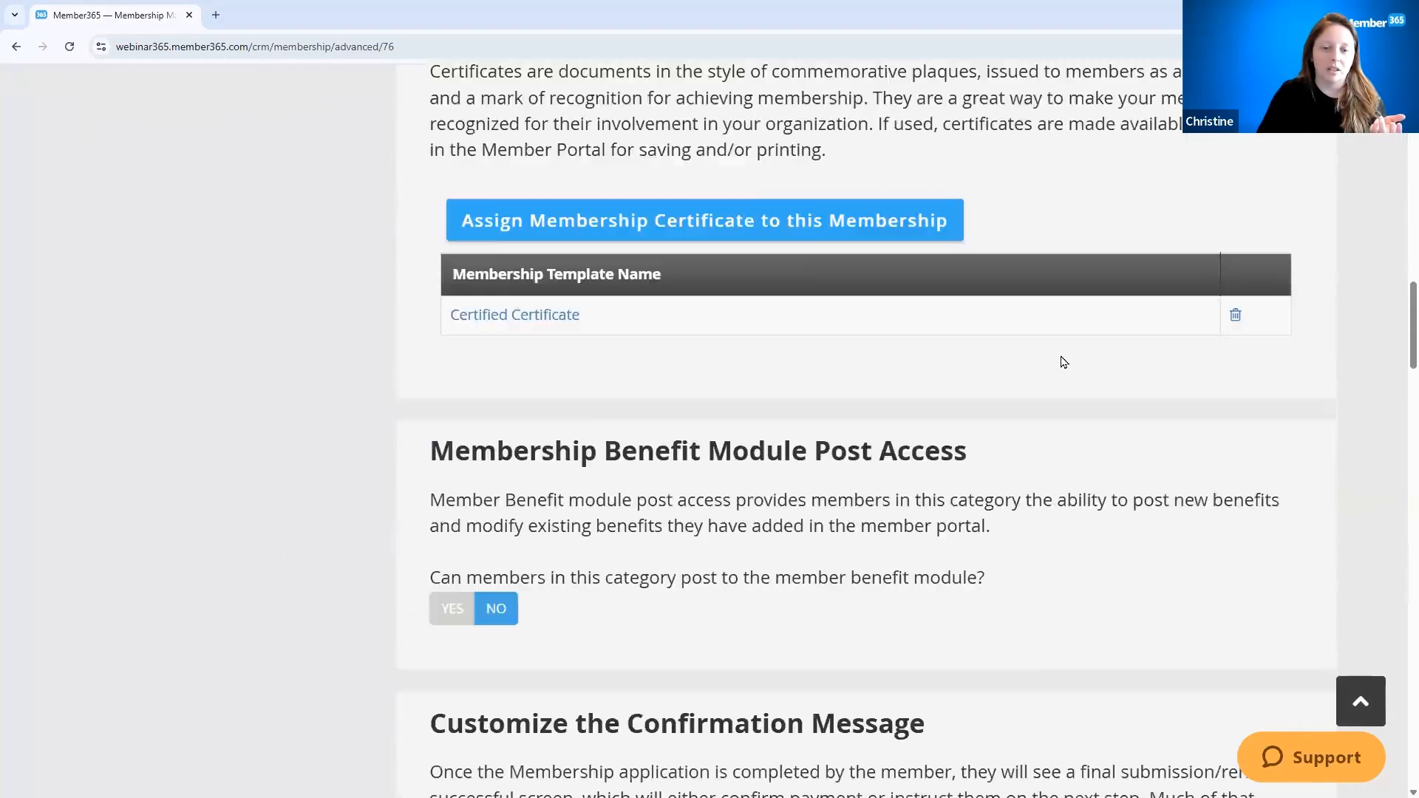
{"action": "scroll", "coordinate": [1061, 362], "scroll_direction": "down", "scroll_amount": 20}
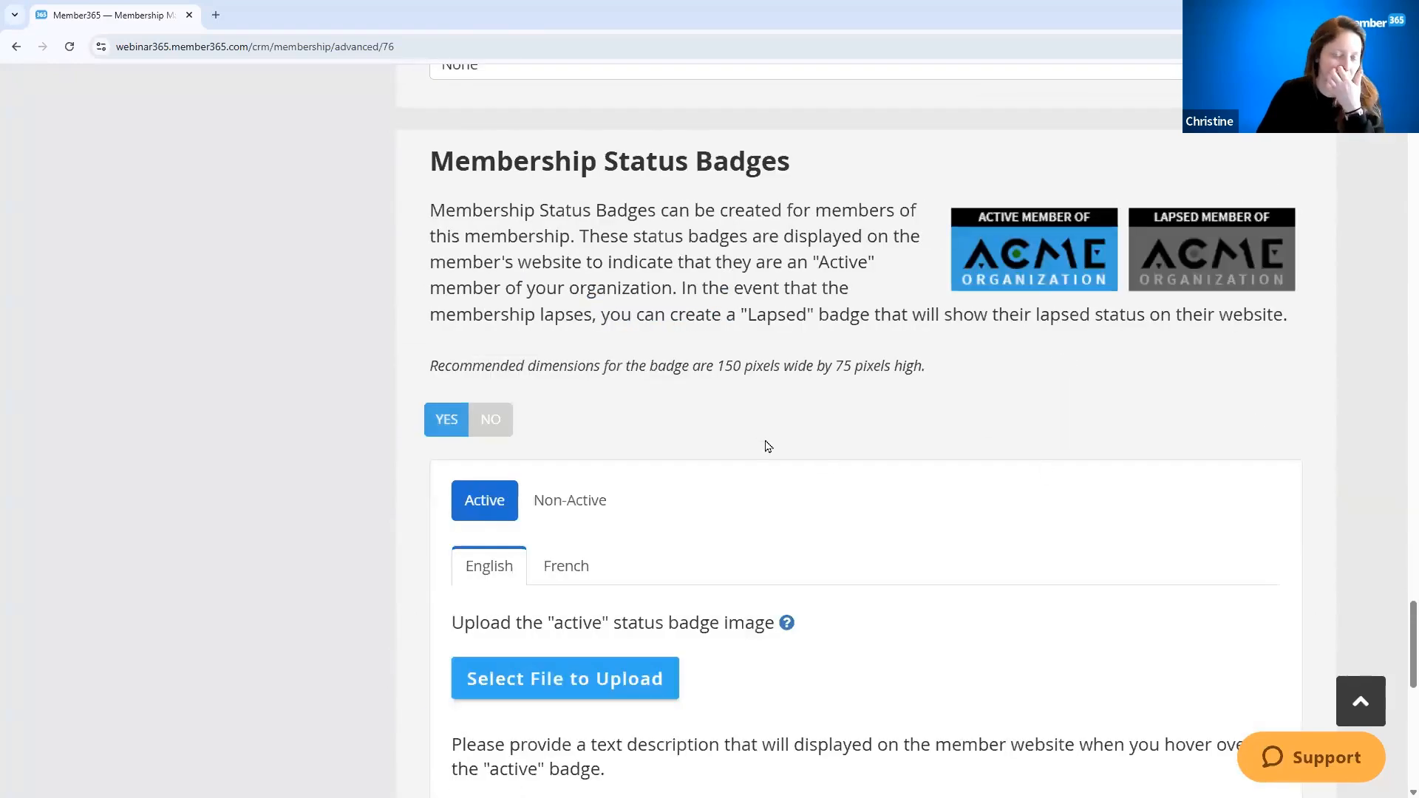
{"action": "scroll", "coordinate": [770, 448], "scroll_direction": "down", "scroll_amount": 3}
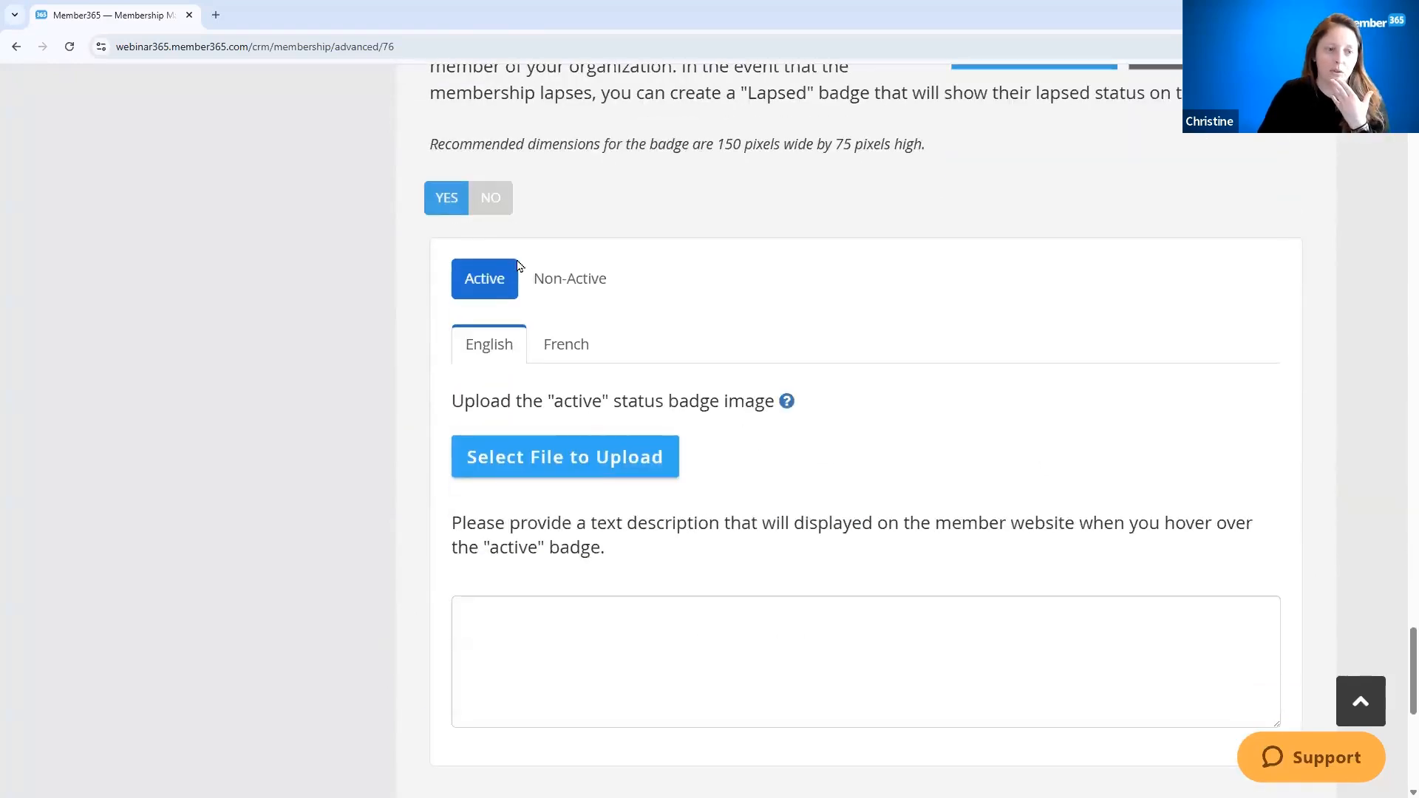
{"action": "left_click", "coordinate": [590, 295]}
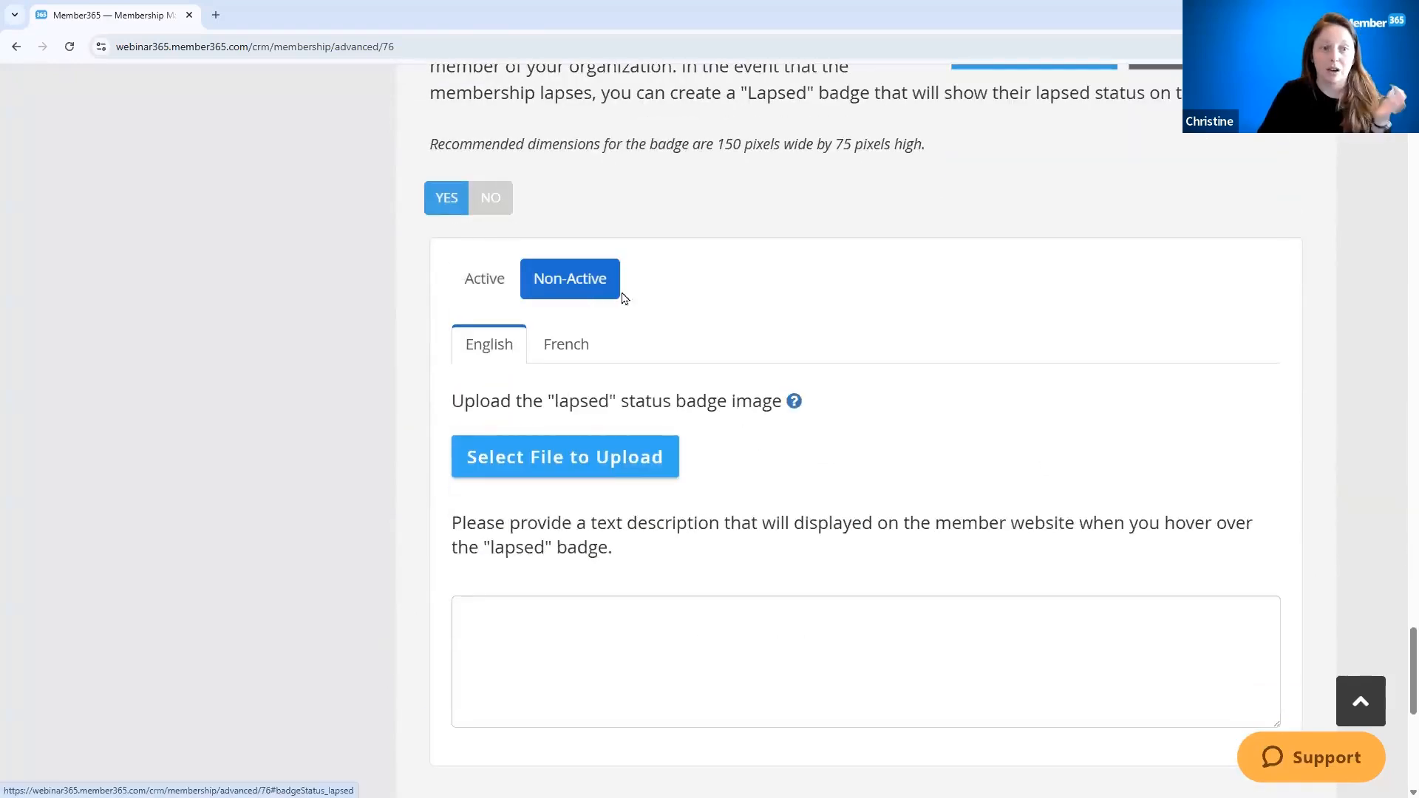
{"action": "scroll", "coordinate": [648, 296], "scroll_direction": "up", "scroll_amount": 4}
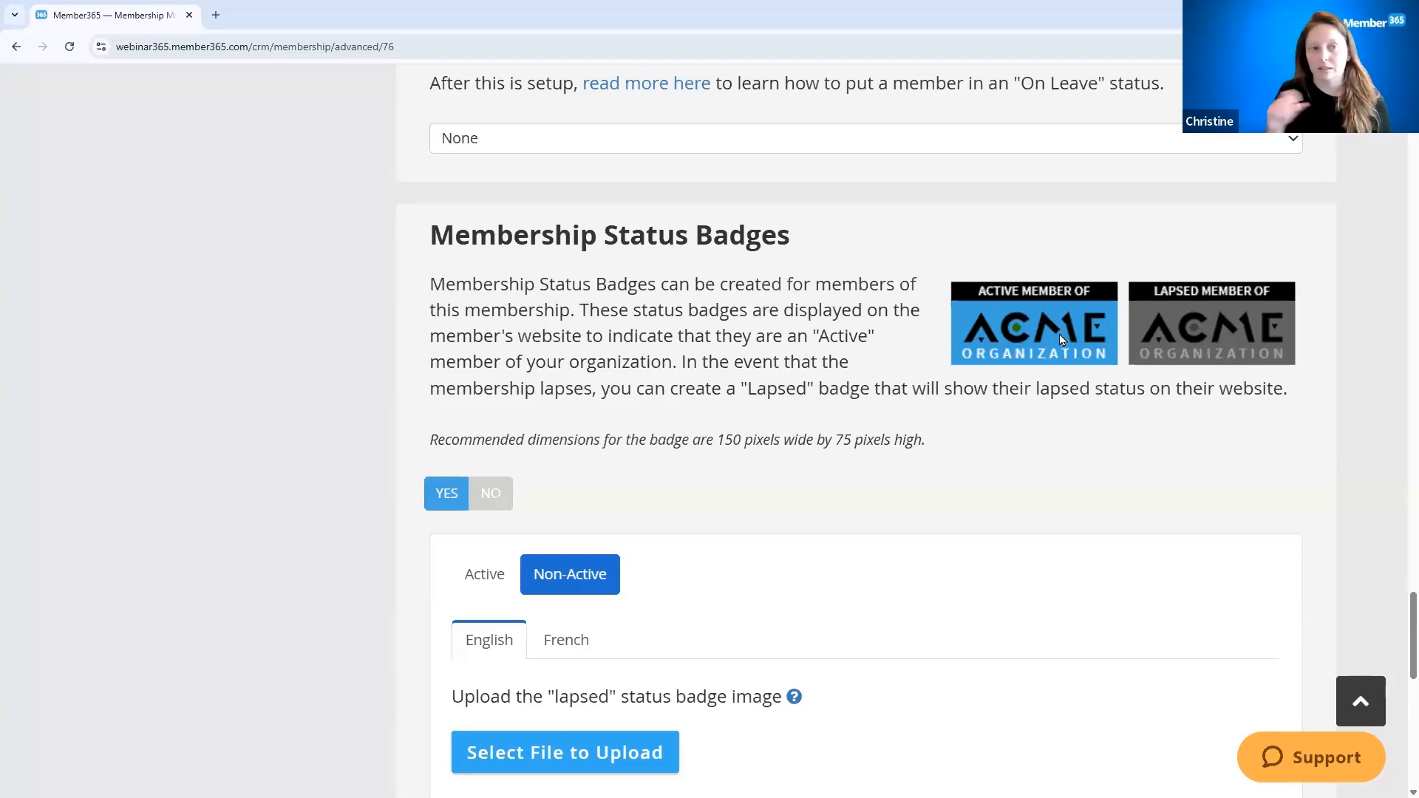
Go to the Application Form Link settings and bring up this membership's application form link.
{"action": "scroll", "coordinate": [801, 244], "scroll_direction": "up", "scroll_amount": 10}
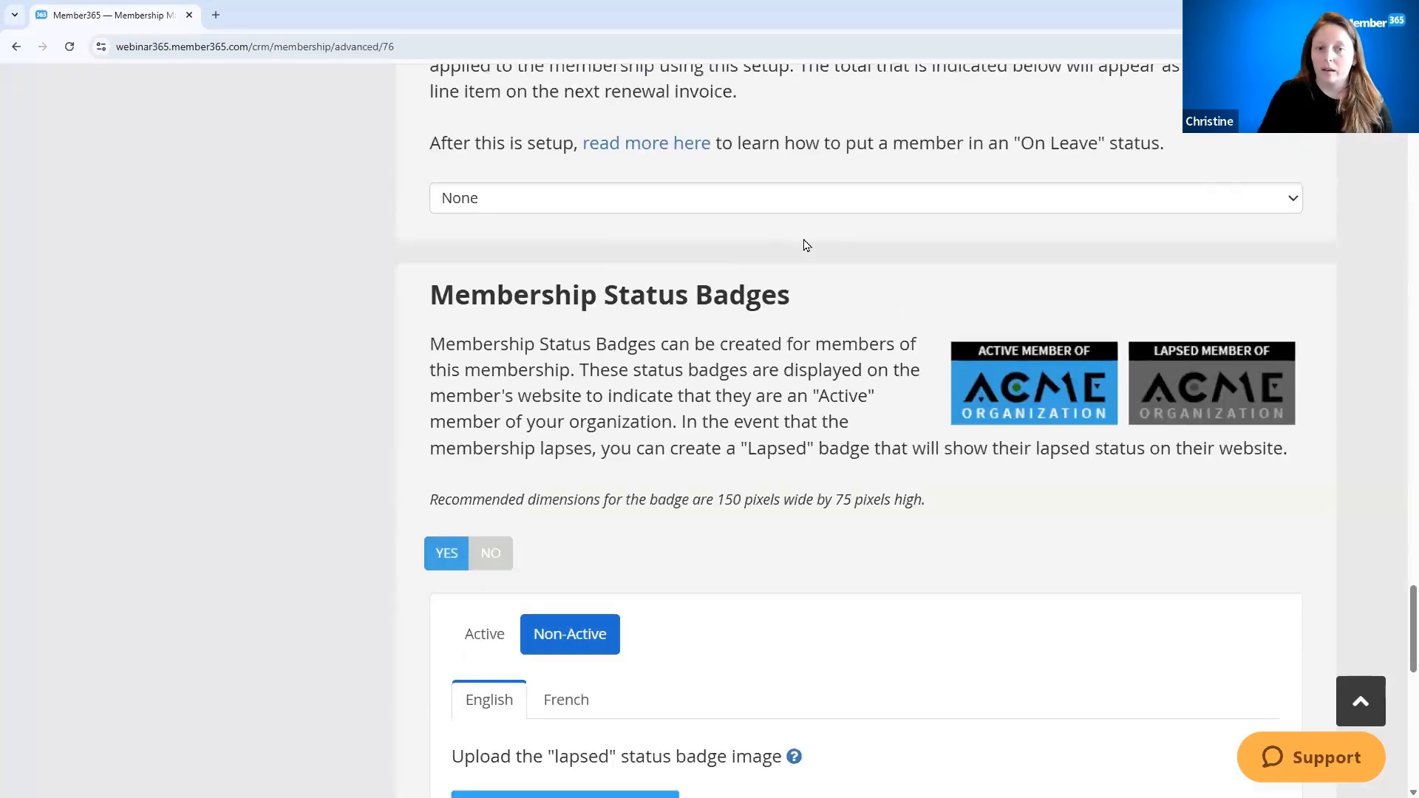
{"action": "scroll", "coordinate": [805, 245], "scroll_direction": "up", "scroll_amount": 15}
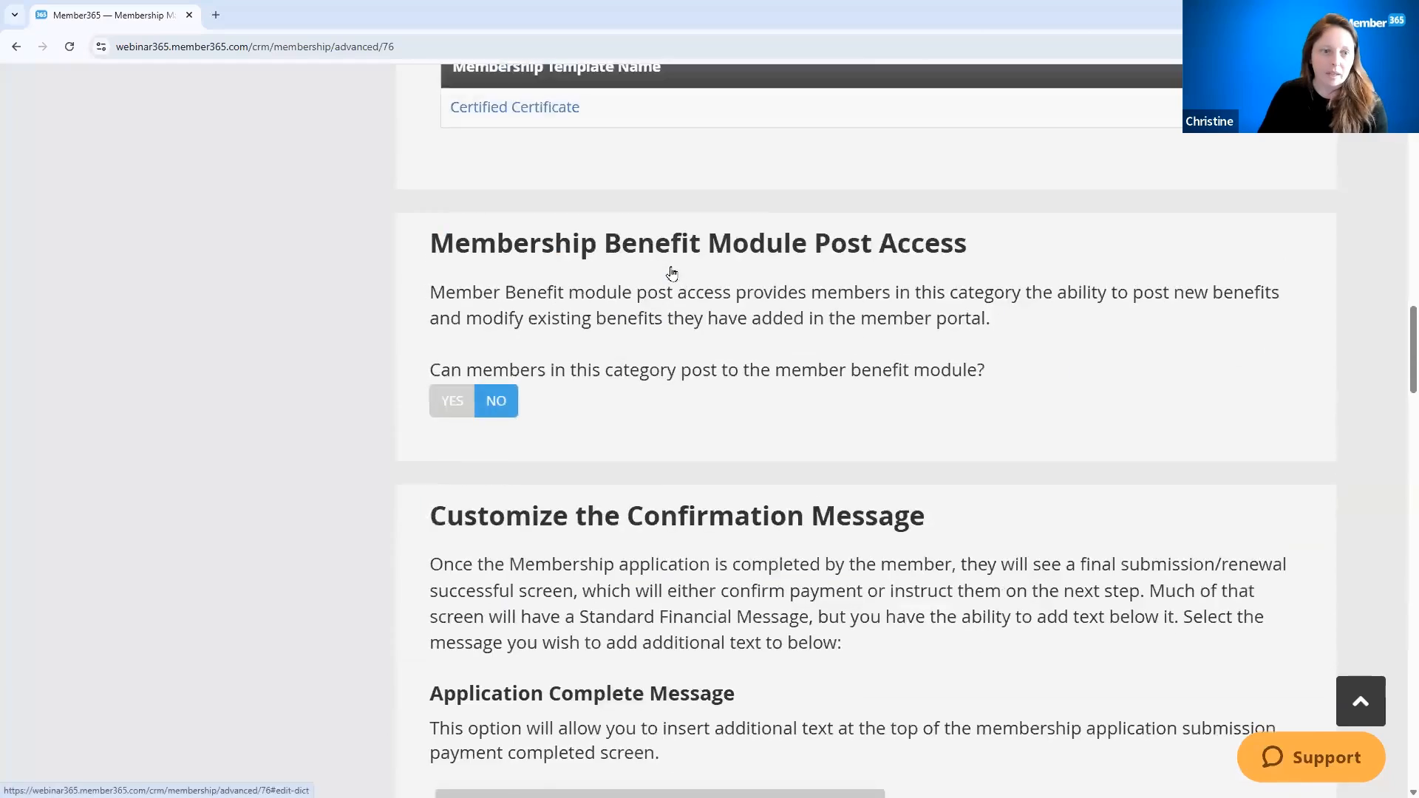
{"action": "scroll", "coordinate": [672, 274], "scroll_direction": "up", "scroll_amount": 10}
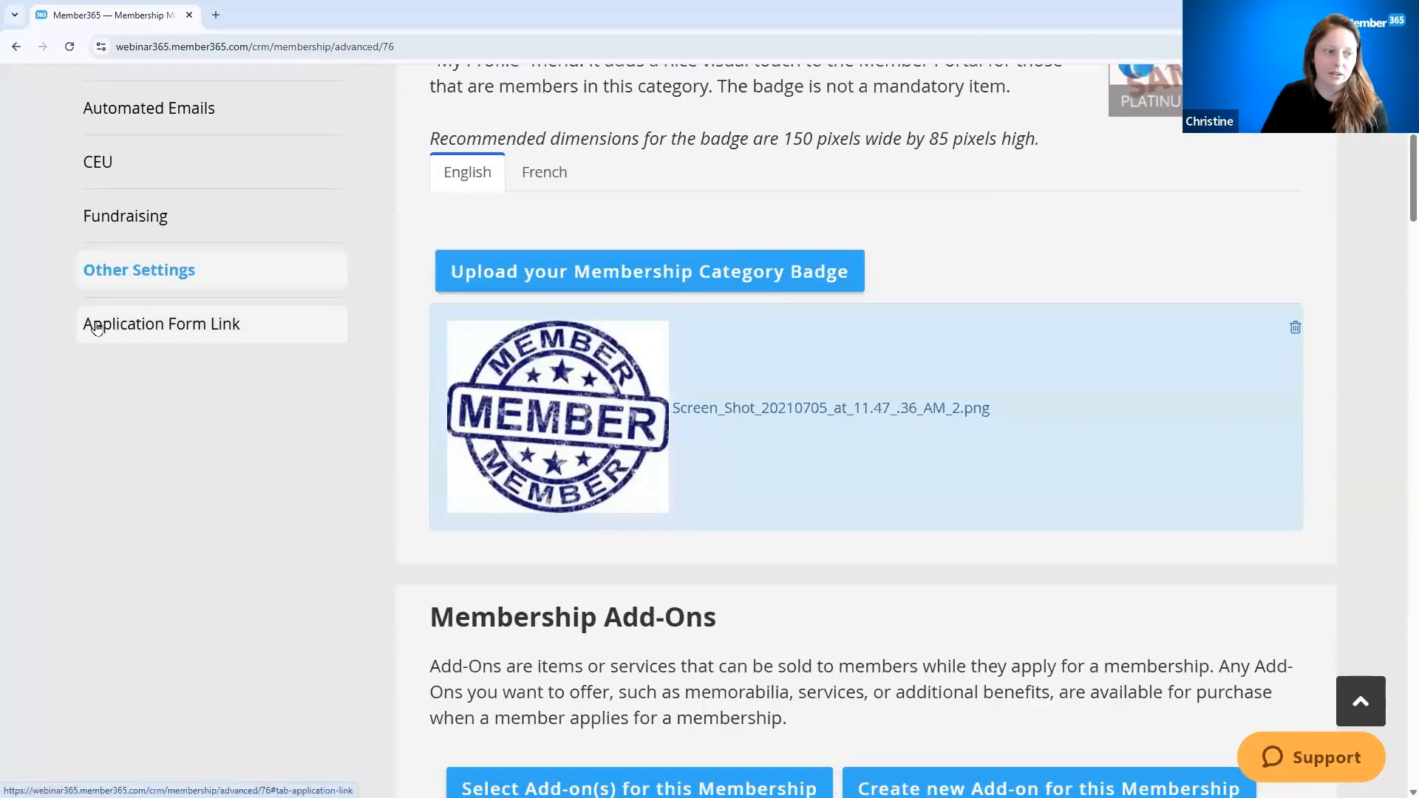
{"action": "left_click", "coordinate": [98, 322]}
{"action": "left_click", "coordinate": [574, 452]}
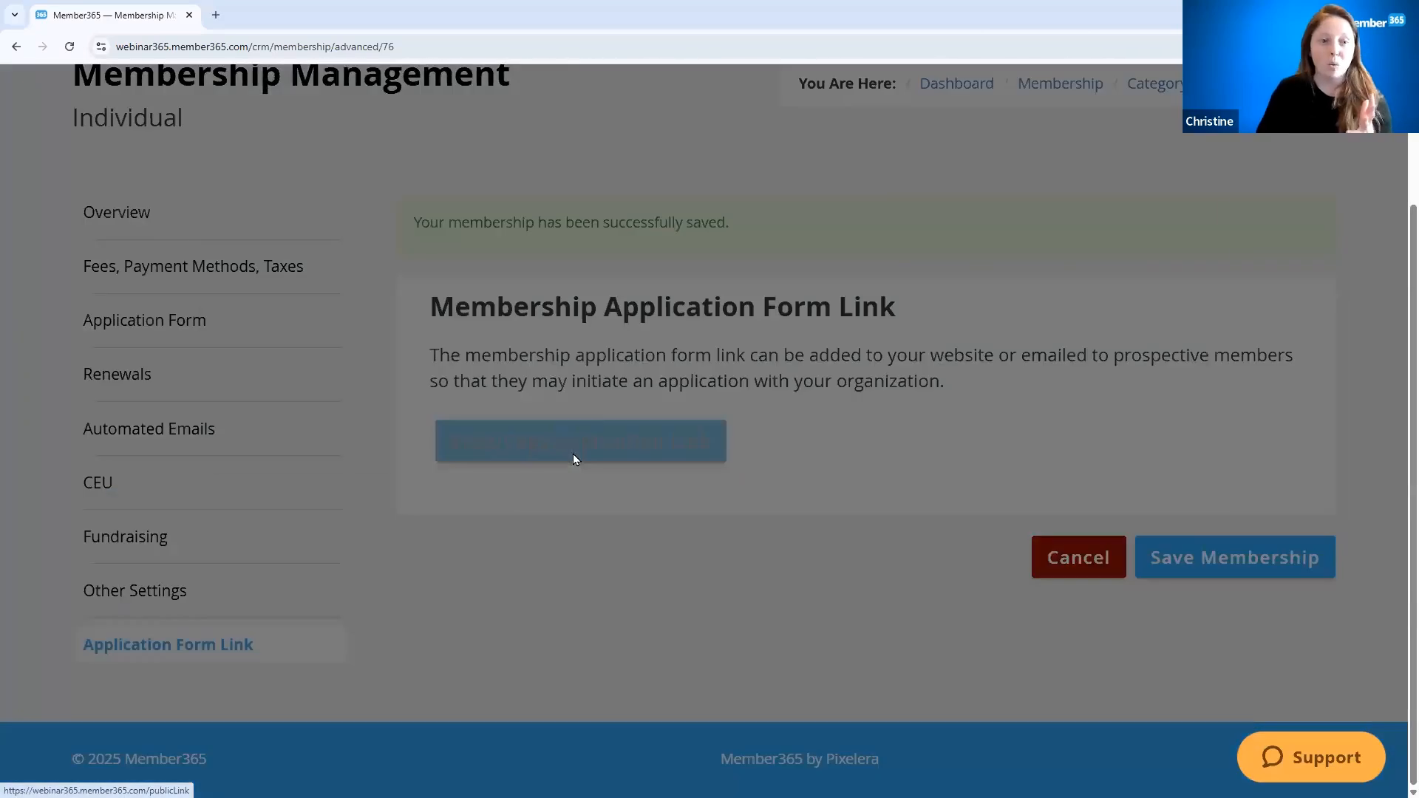
Copy the Individual membership registration link and load it in a new Incognito window.
{"action": "left_click", "coordinate": [746, 375]}
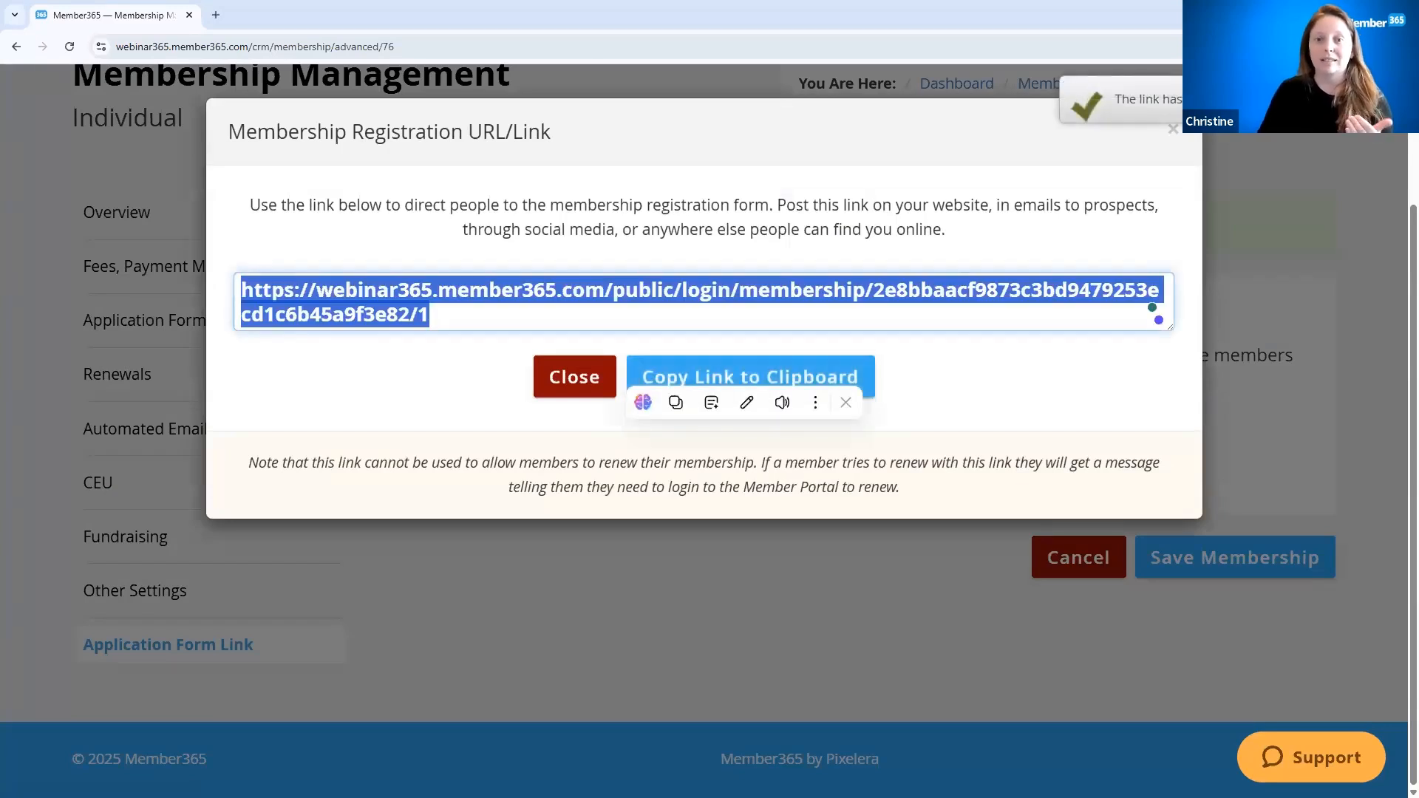
{"action": "left_click", "coordinate": [1376, 90]}
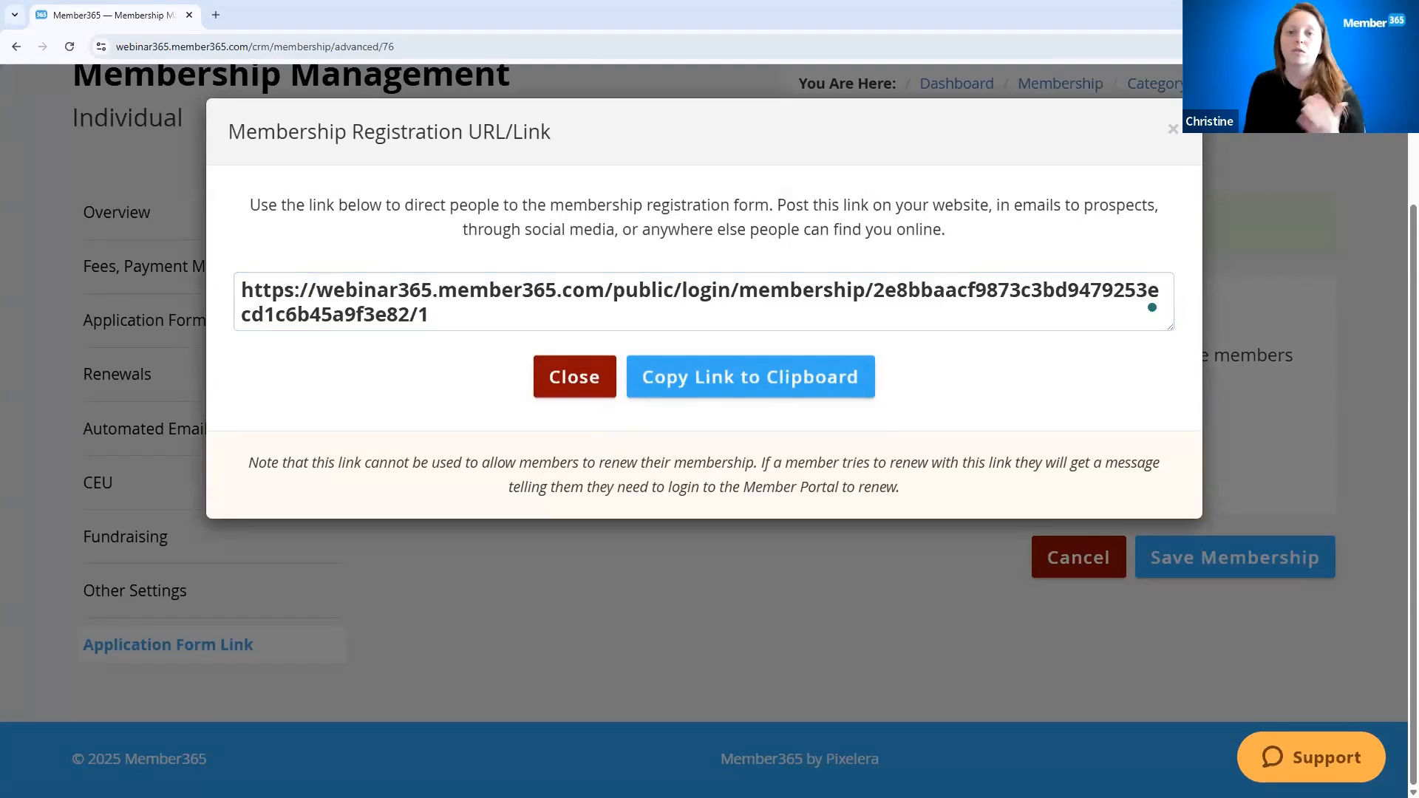
{"action": "left_click", "coordinate": [1402, 47]}
{"action": "left_click", "coordinate": [1294, 155]}
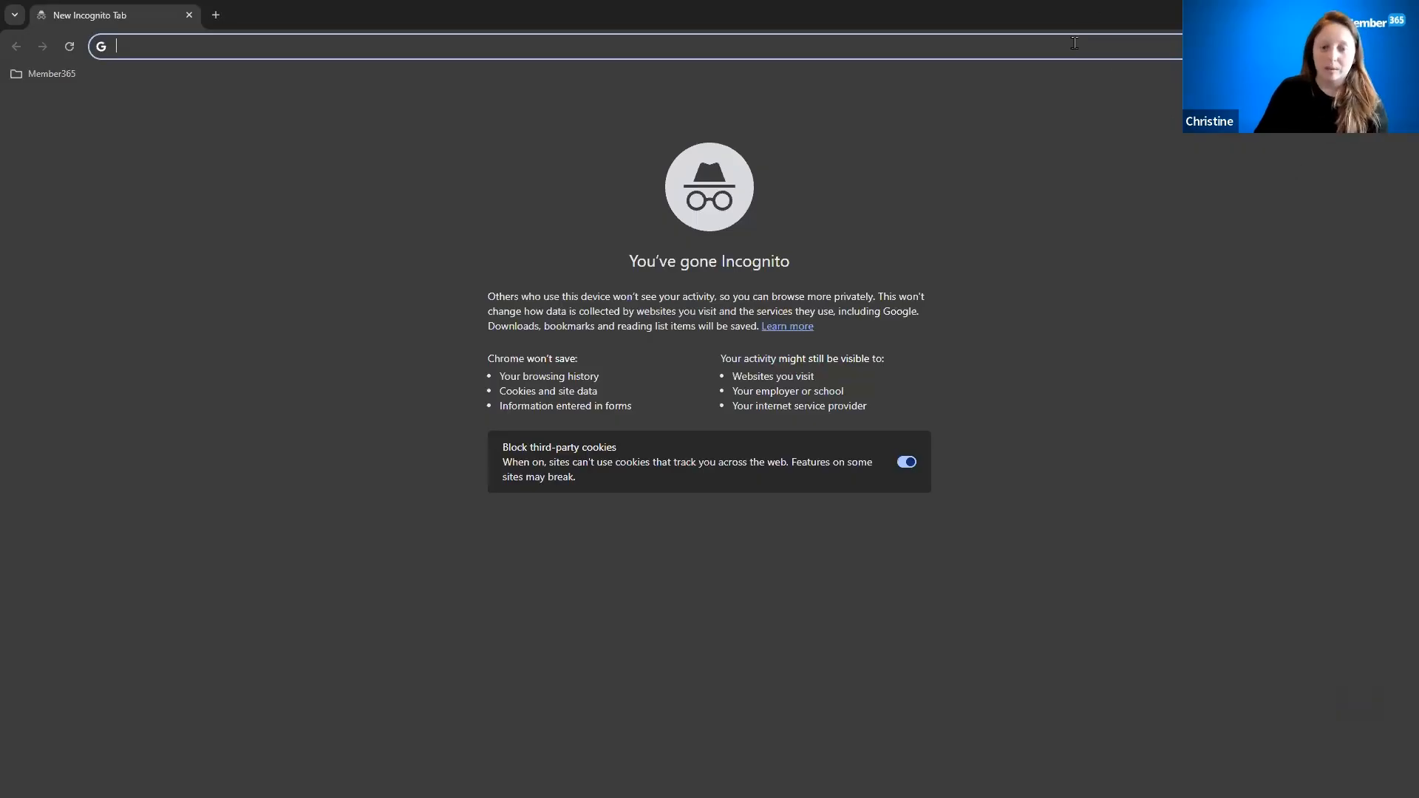
{"action": "key", "text": "ctrl+v"}
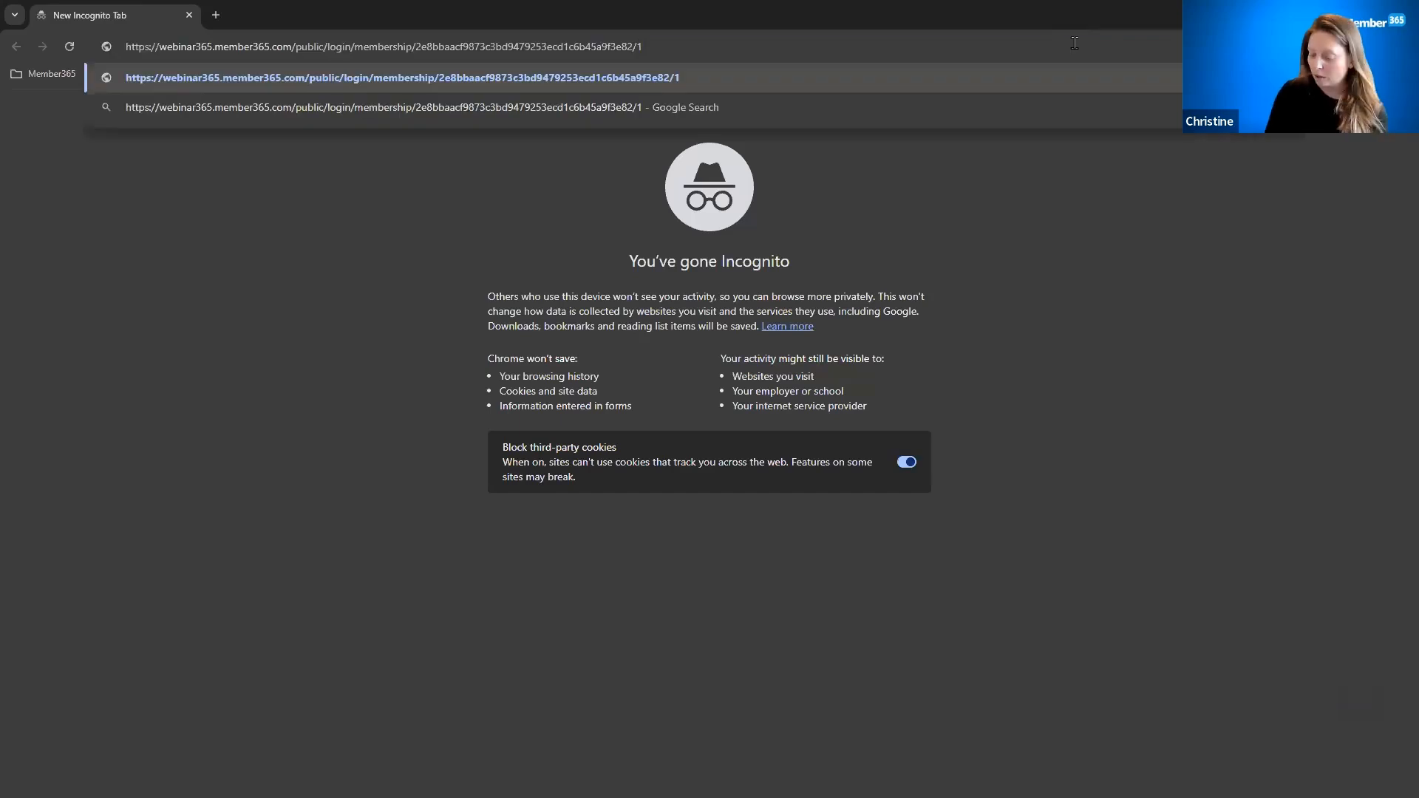
{"action": "key", "text": "Return"}
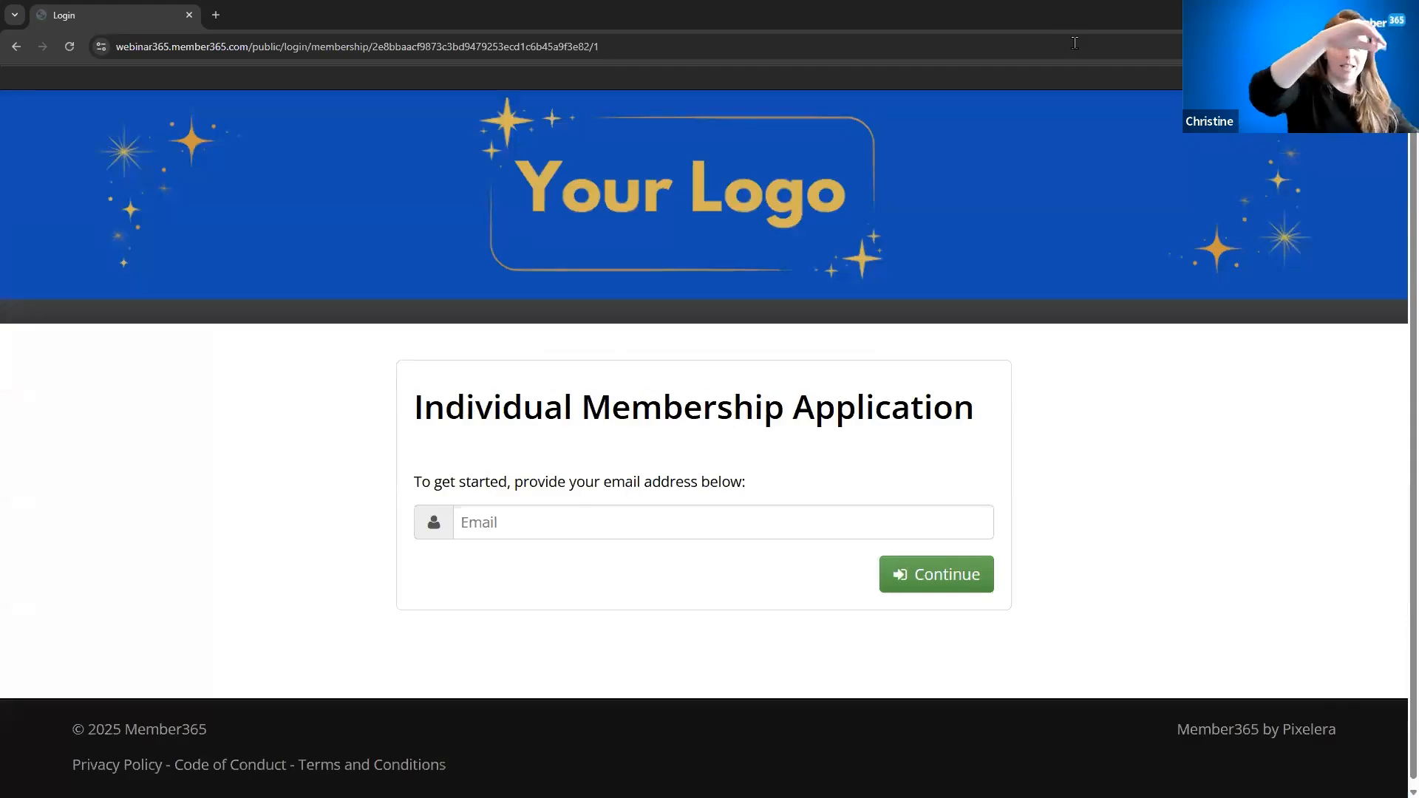
Enter the applicant's email address, adding a plus-tag before the @, and continue to the Individual application form.
{"action": "left_click", "coordinate": [540, 527]}
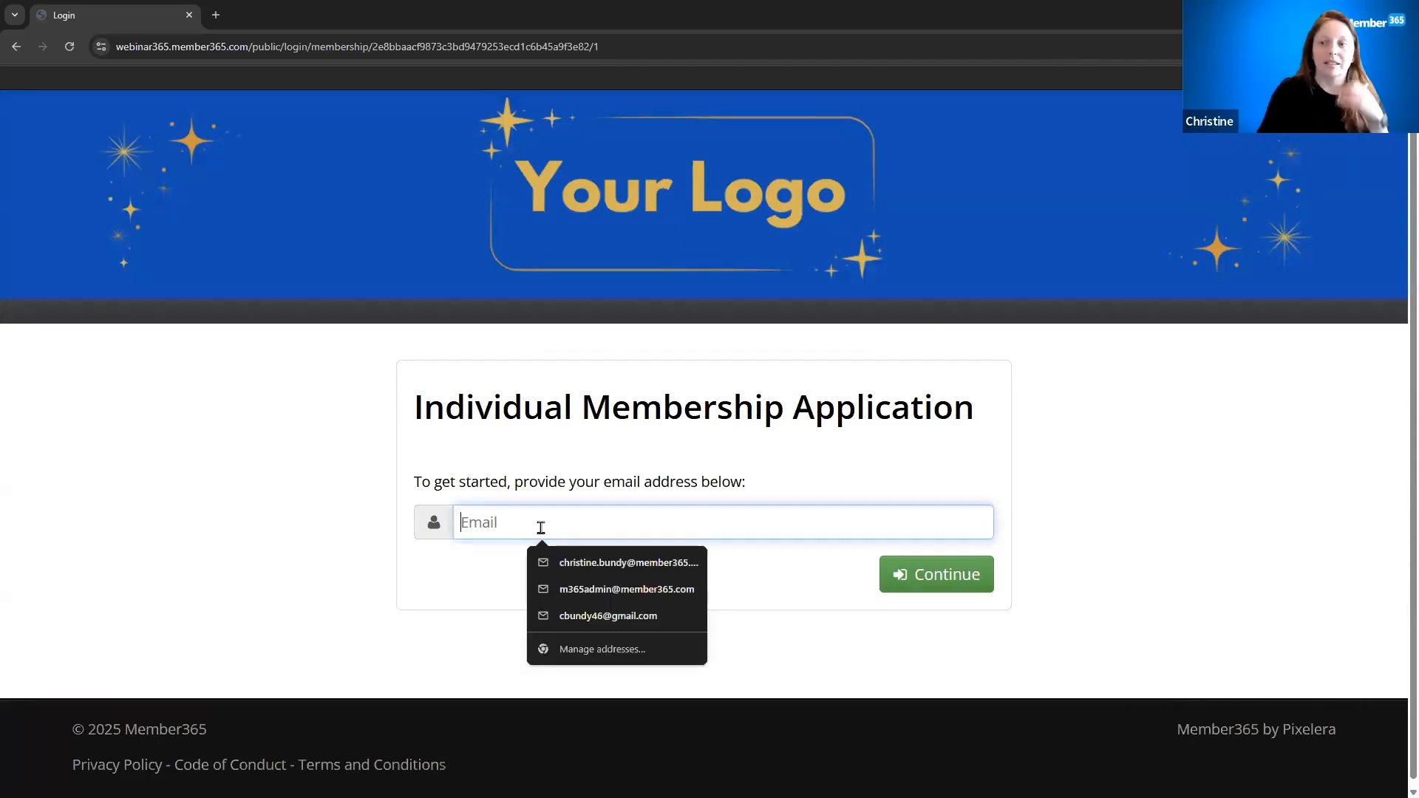
{"action": "left_click", "coordinate": [552, 589]}
{"action": "left_click", "coordinate": [540, 521]}
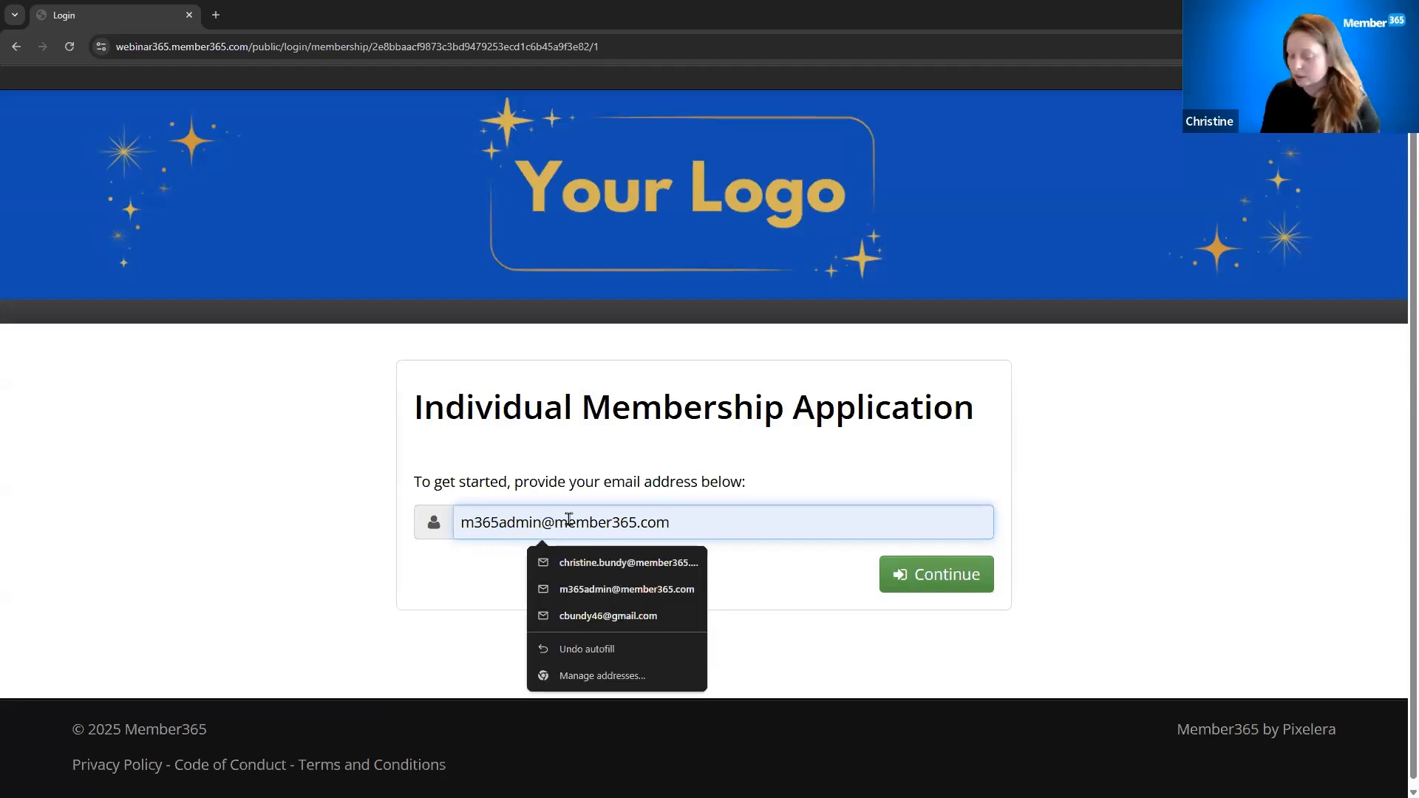
{"action": "type", "text": "+12312"}
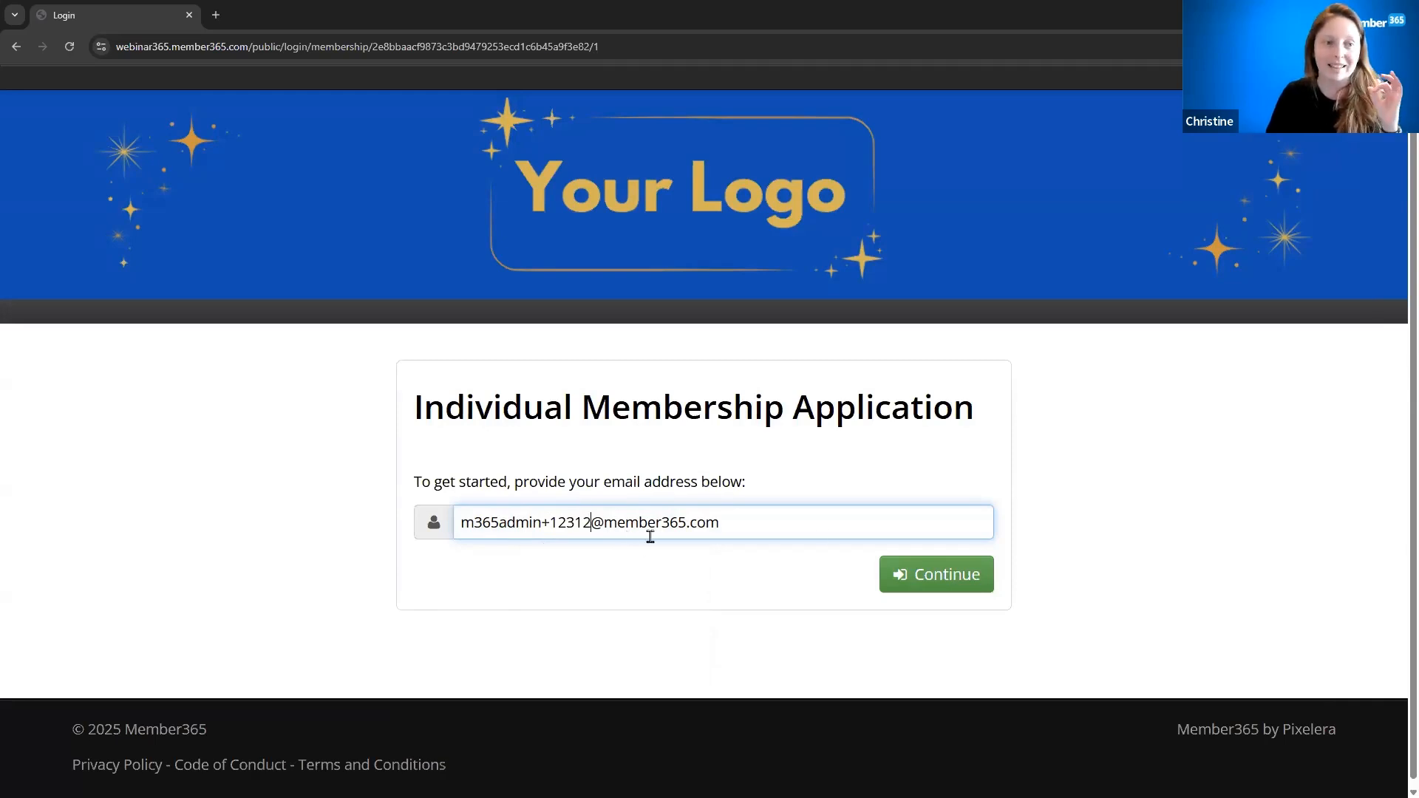
{"action": "left_click", "coordinate": [939, 583]}
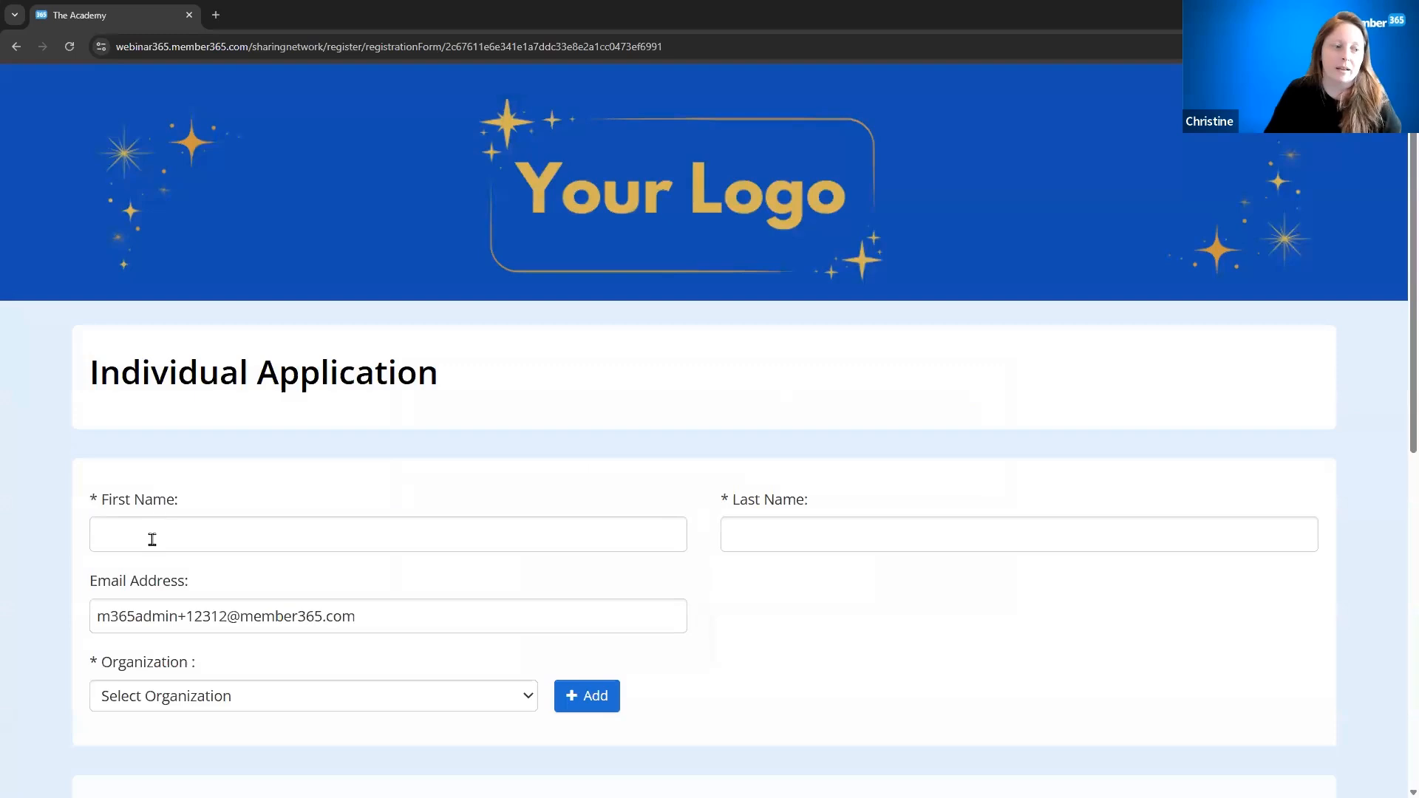
Fill in the applicant's first and last name, choose ABC as the organization, and continue to Step 2.
{"action": "left_click", "coordinate": [151, 543]}
{"action": "left_click", "coordinate": [216, 579]}
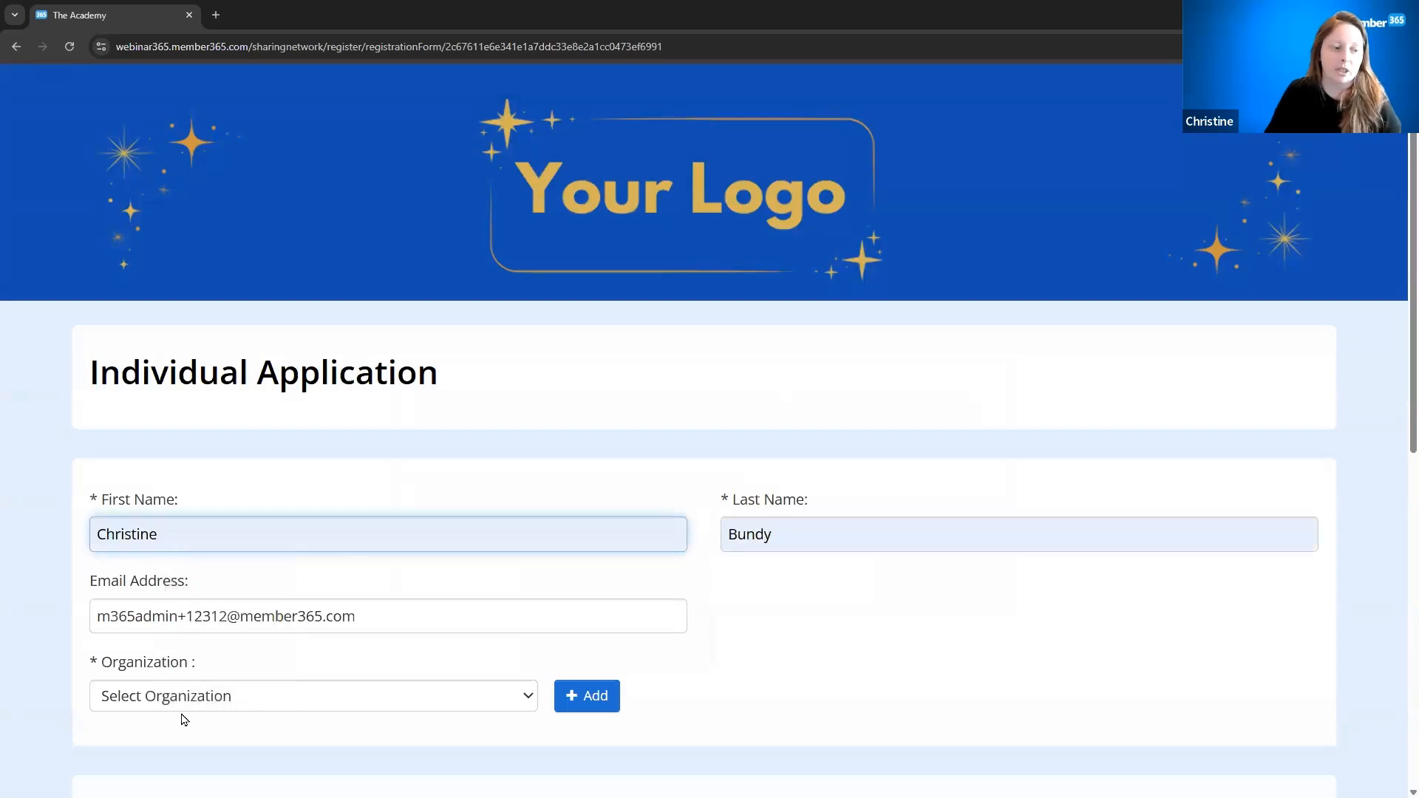
{"action": "left_click", "coordinate": [175, 695]}
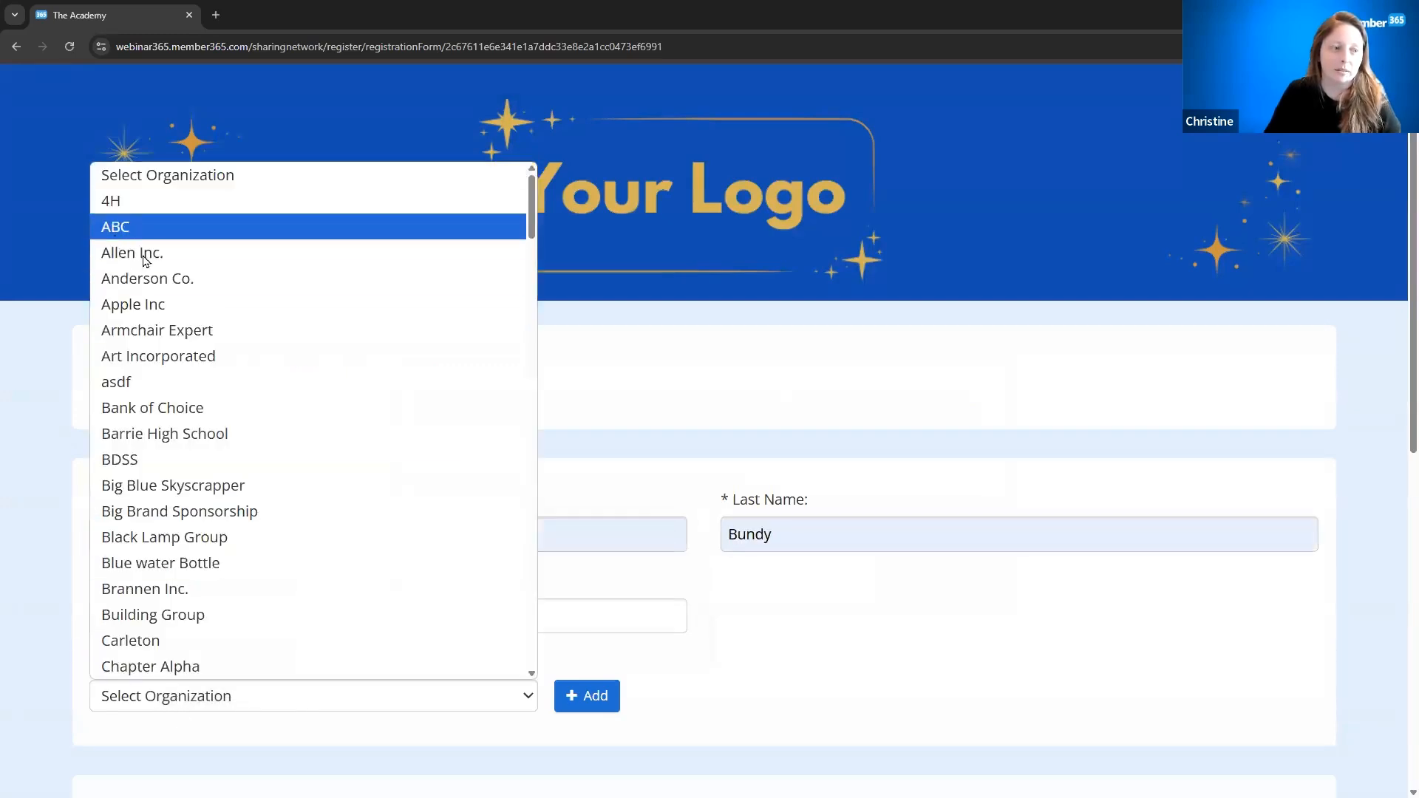
{"action": "left_click", "coordinate": [117, 233]}
{"action": "scroll", "coordinate": [539, 677], "scroll_direction": "down", "scroll_amount": 6}
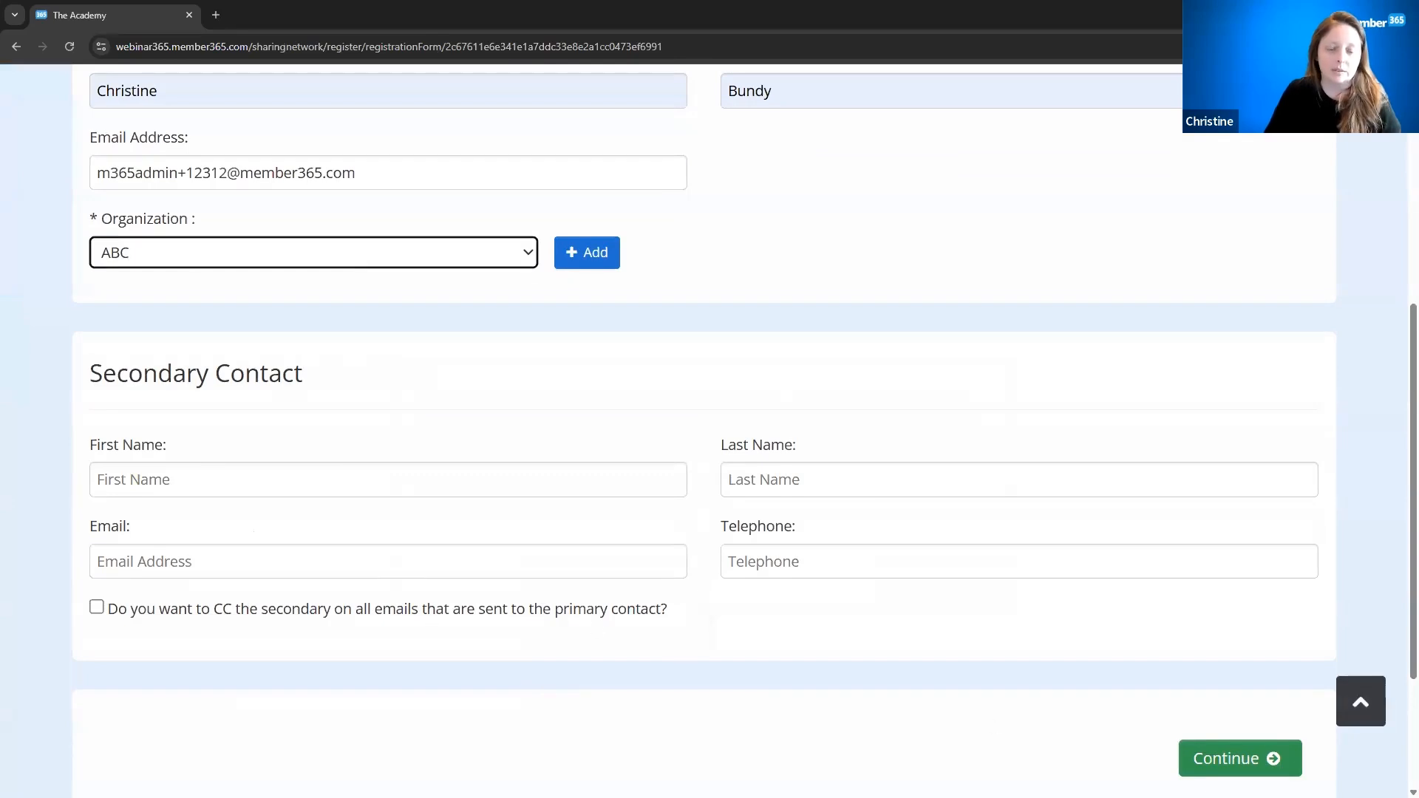
{"action": "left_click", "coordinate": [1256, 768]}
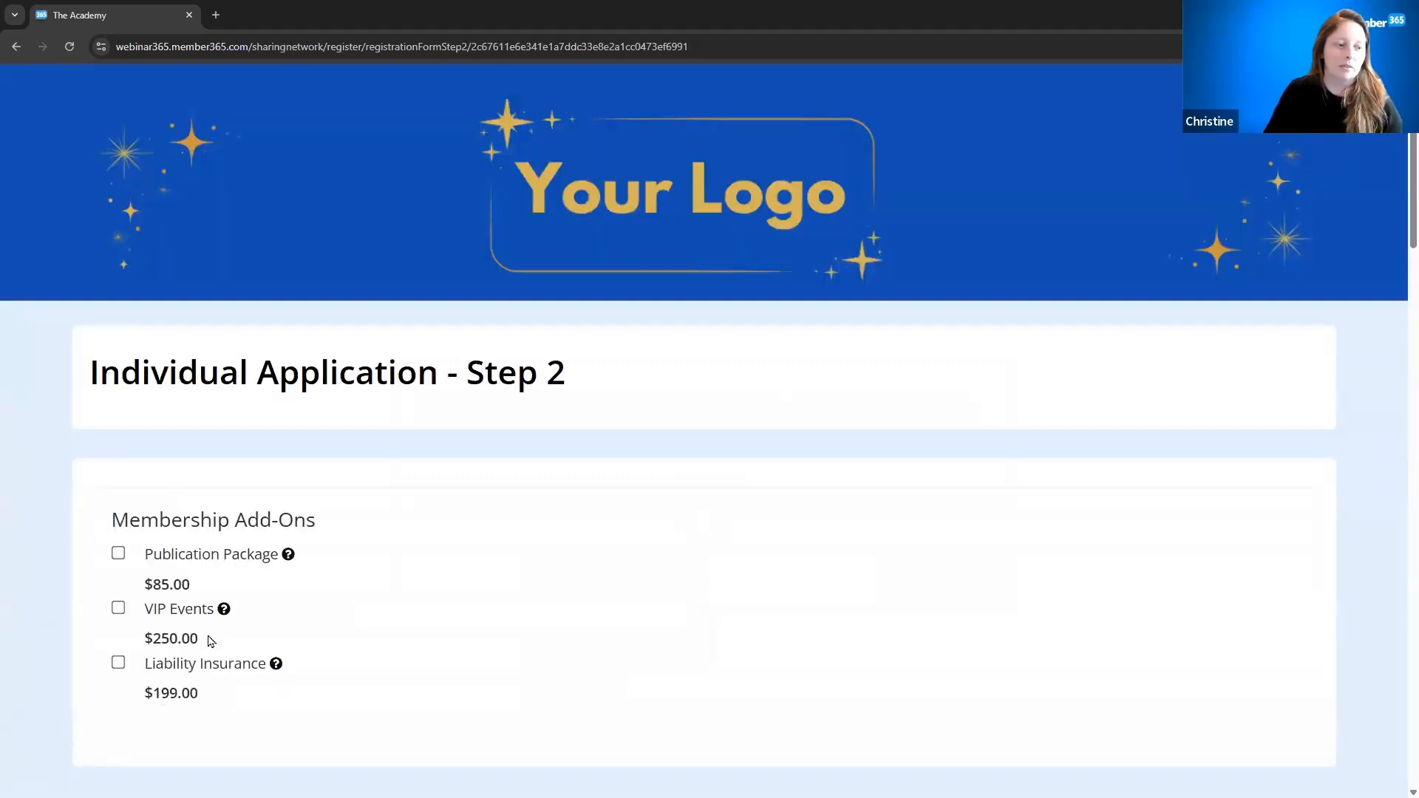
Answer the Step 2 questions with Discounts as area of interest, Yes for a committee role, and group 2.
{"action": "scroll", "coordinate": [404, 545], "scroll_direction": "down", "scroll_amount": 5}
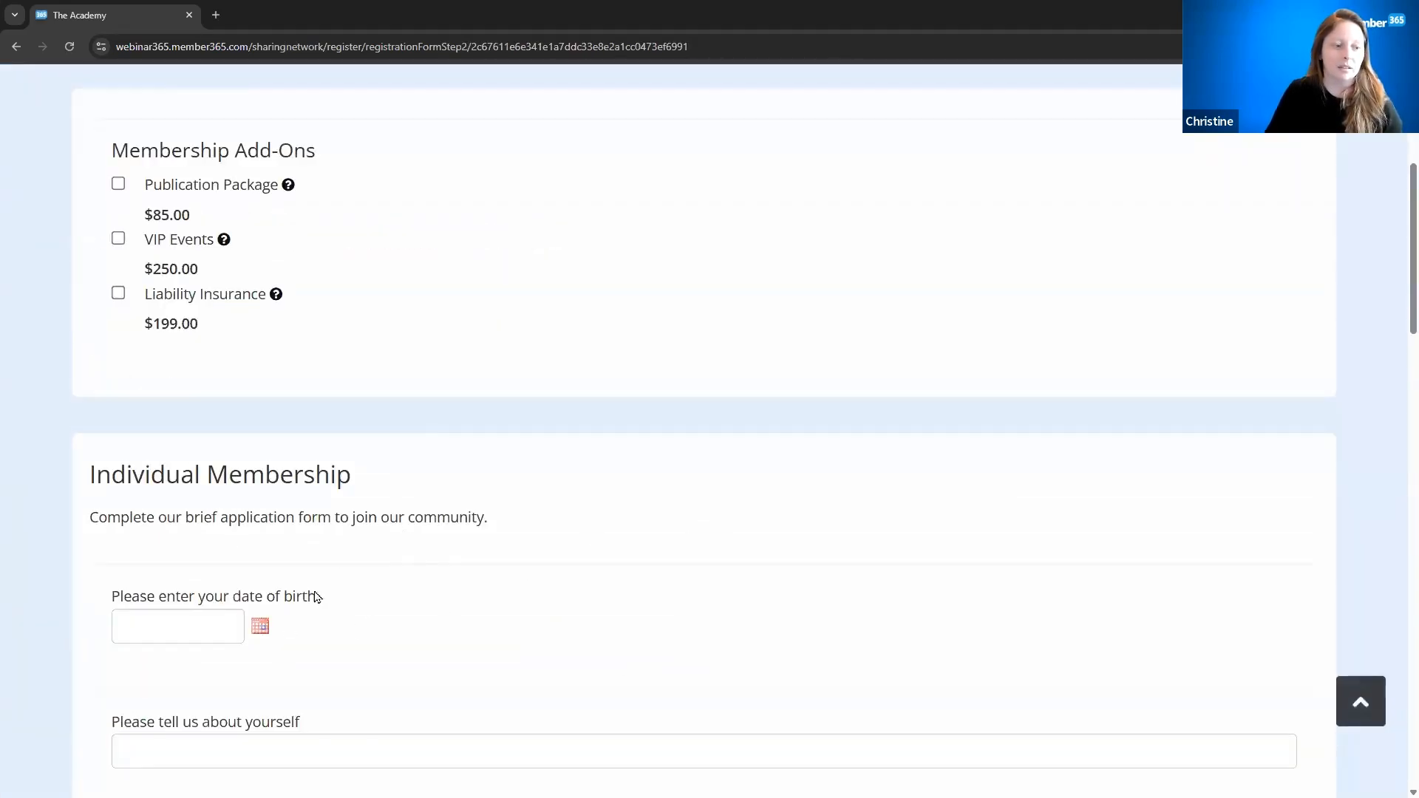
{"action": "scroll", "coordinate": [342, 391], "scroll_direction": "down", "scroll_amount": 2}
{"action": "scroll", "coordinate": [342, 391], "scroll_direction": "down", "scroll_amount": 1}
{"action": "scroll", "coordinate": [409, 541], "scroll_direction": "down", "scroll_amount": 2}
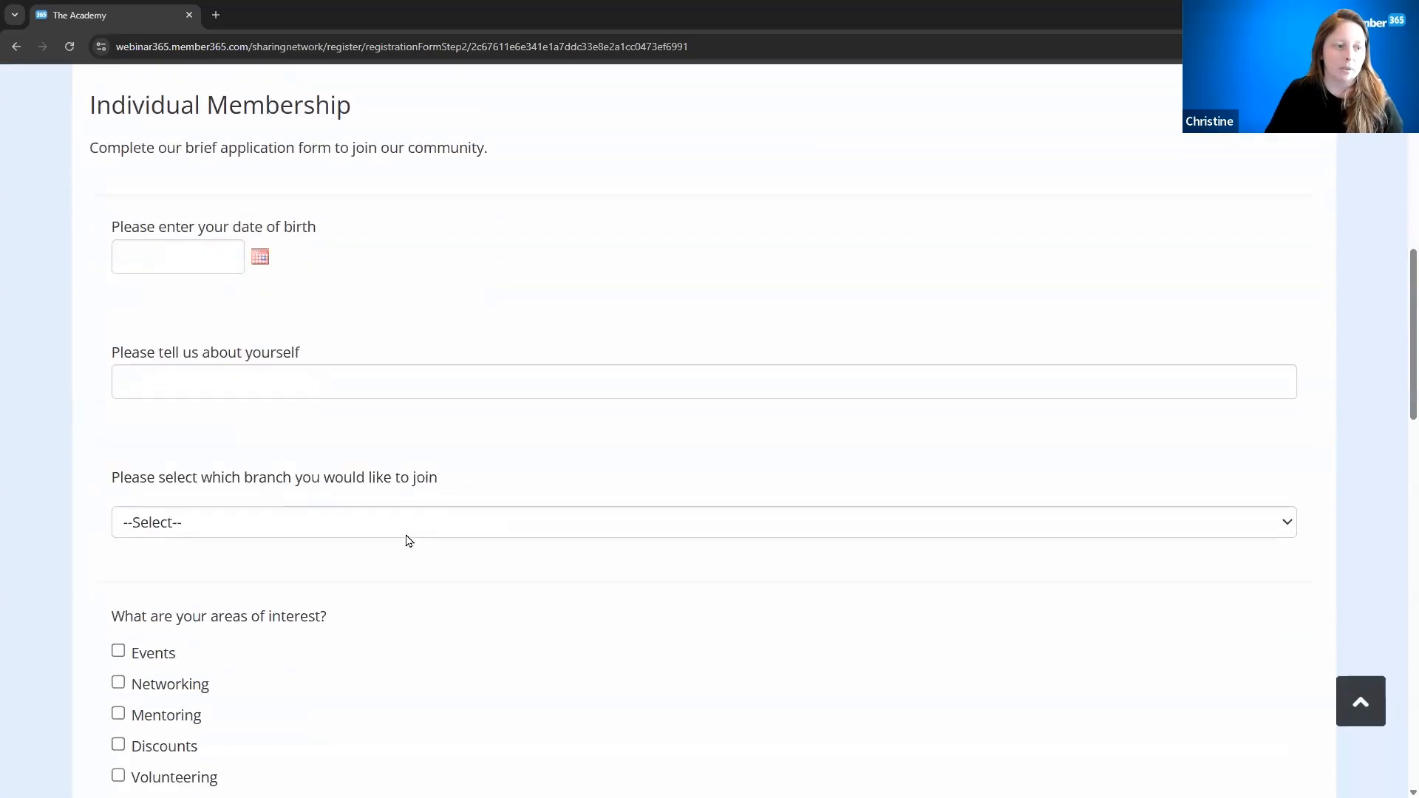
{"action": "scroll", "coordinate": [418, 562], "scroll_direction": "down", "scroll_amount": 1}
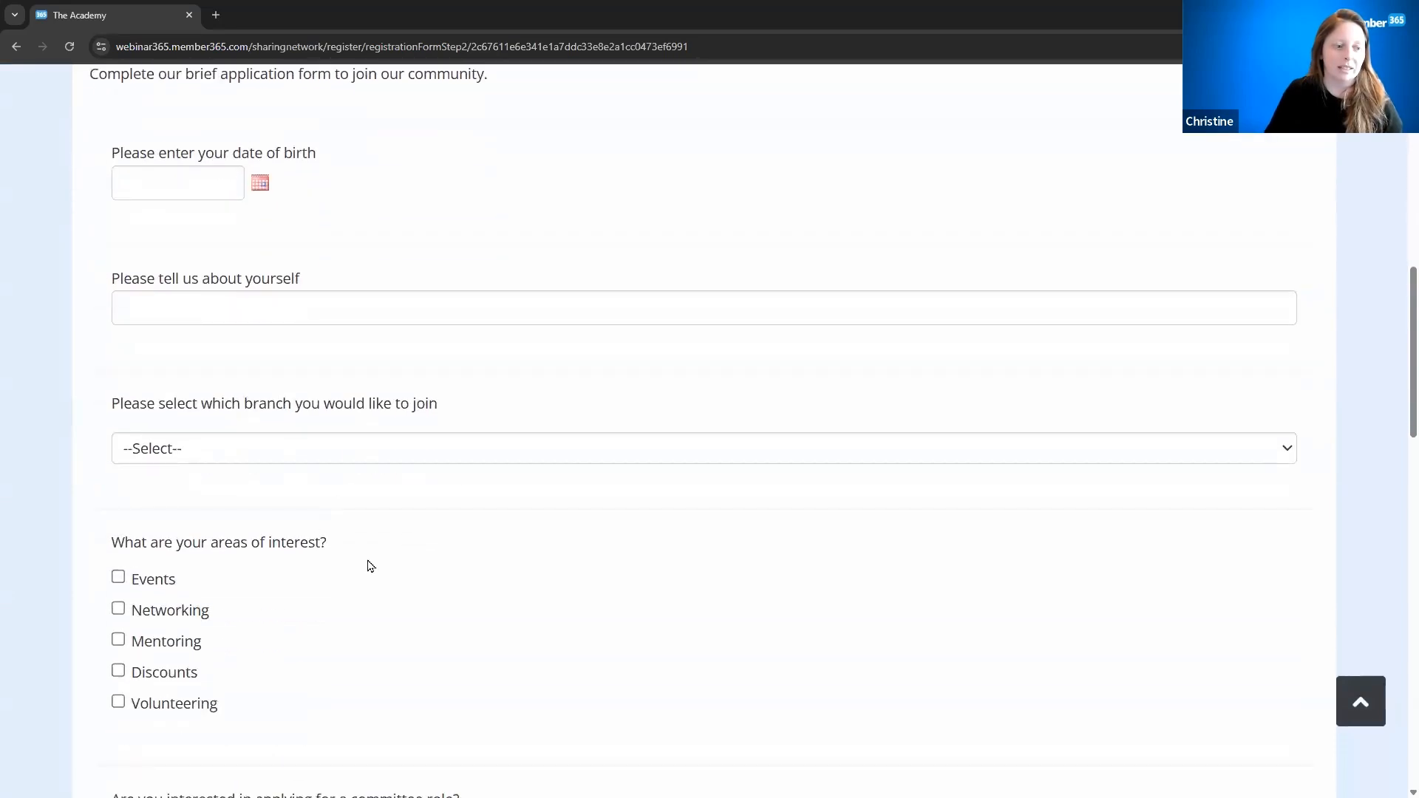
{"action": "scroll", "coordinate": [371, 566], "scroll_direction": "down", "scroll_amount": 2}
{"action": "left_click", "coordinate": [185, 524]}
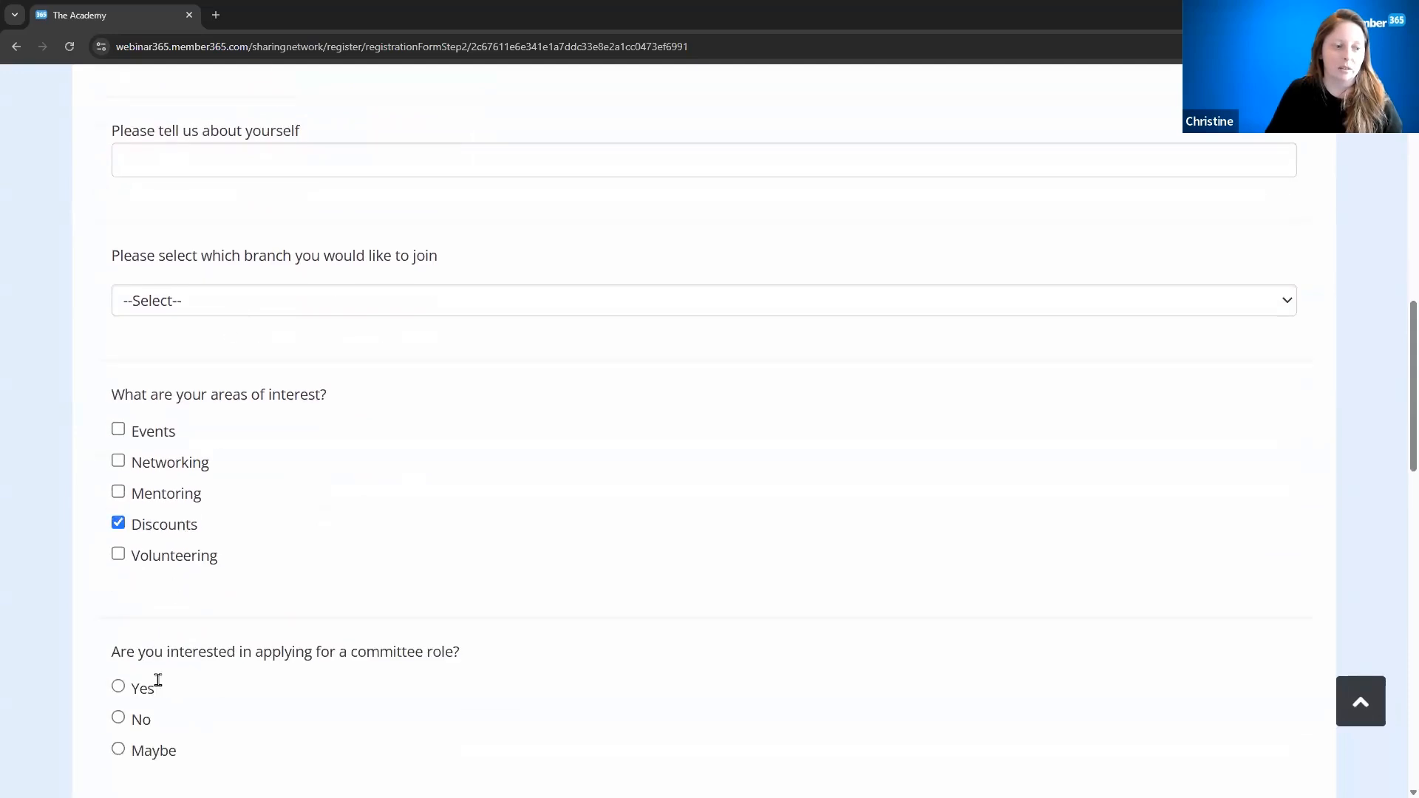
{"action": "left_click", "coordinate": [158, 679]}
{"action": "scroll", "coordinate": [367, 557], "scroll_direction": "down", "scroll_amount": 5}
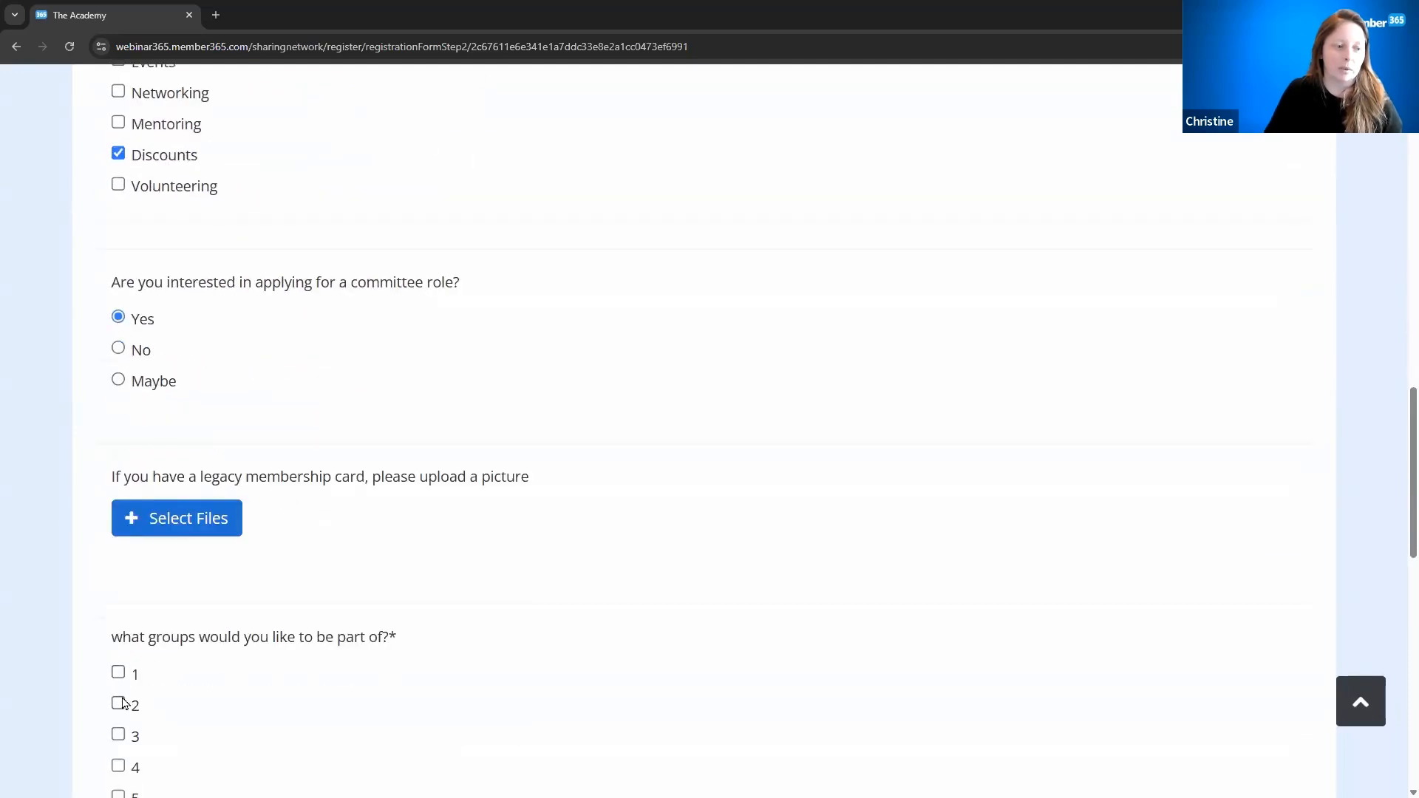
{"action": "left_click", "coordinate": [119, 703]}
View the "I agree too..." disclaimer, accept all three disclaimers, and try to continue the application.
{"action": "scroll", "coordinate": [364, 535], "scroll_direction": "down", "scroll_amount": 6}
{"action": "scroll", "coordinate": [326, 586], "scroll_direction": "down", "scroll_amount": 2}
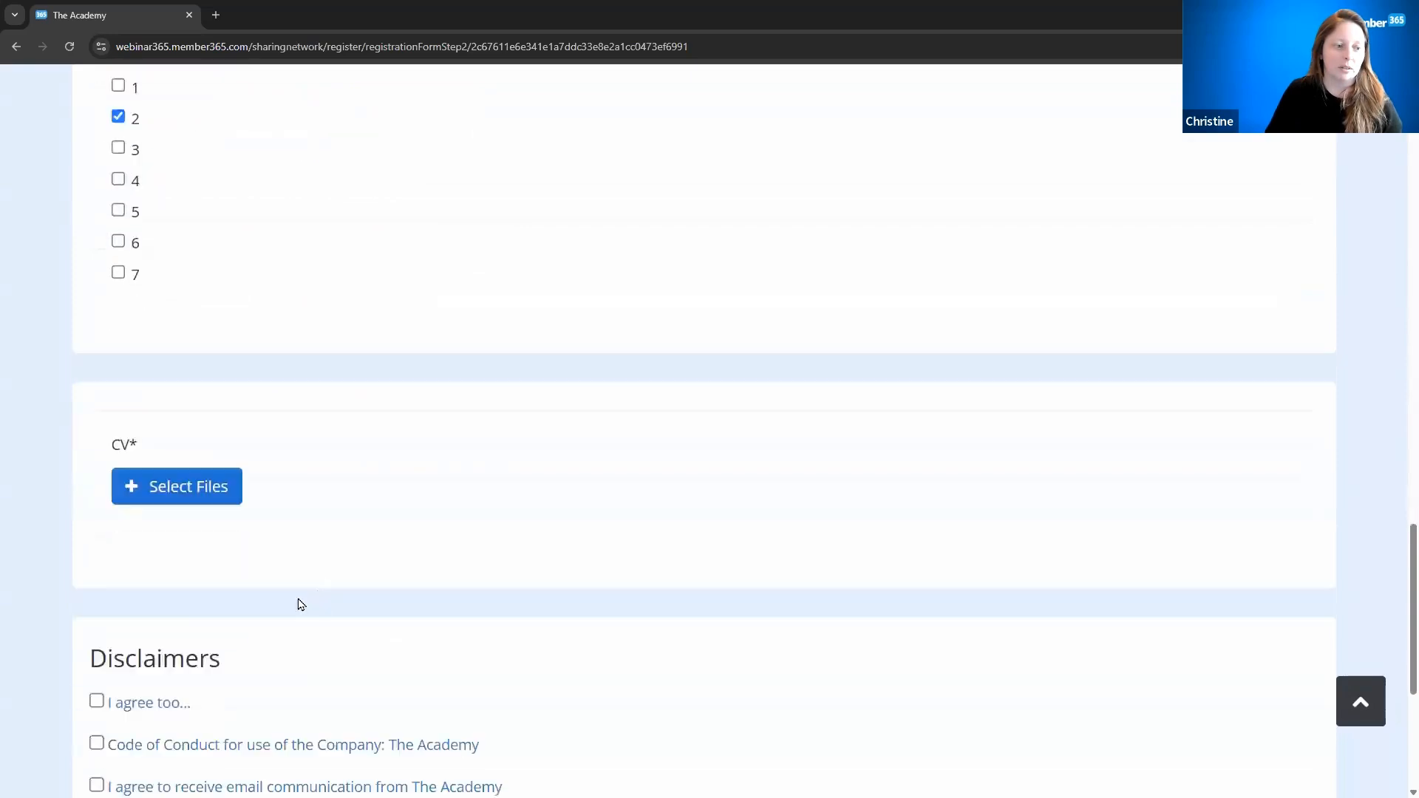
{"action": "scroll", "coordinate": [301, 604], "scroll_direction": "down", "scroll_amount": 1}
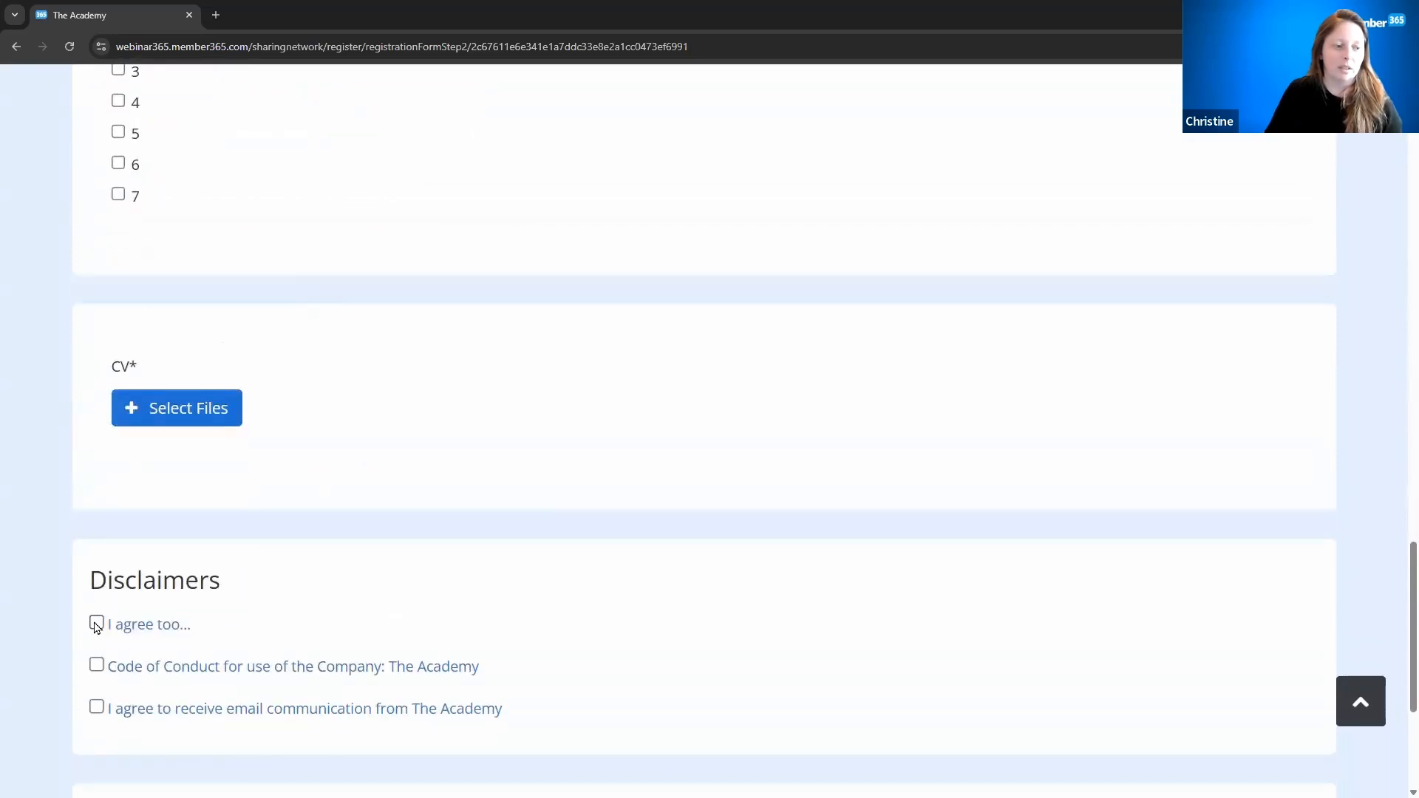
{"action": "left_click", "coordinate": [149, 624]}
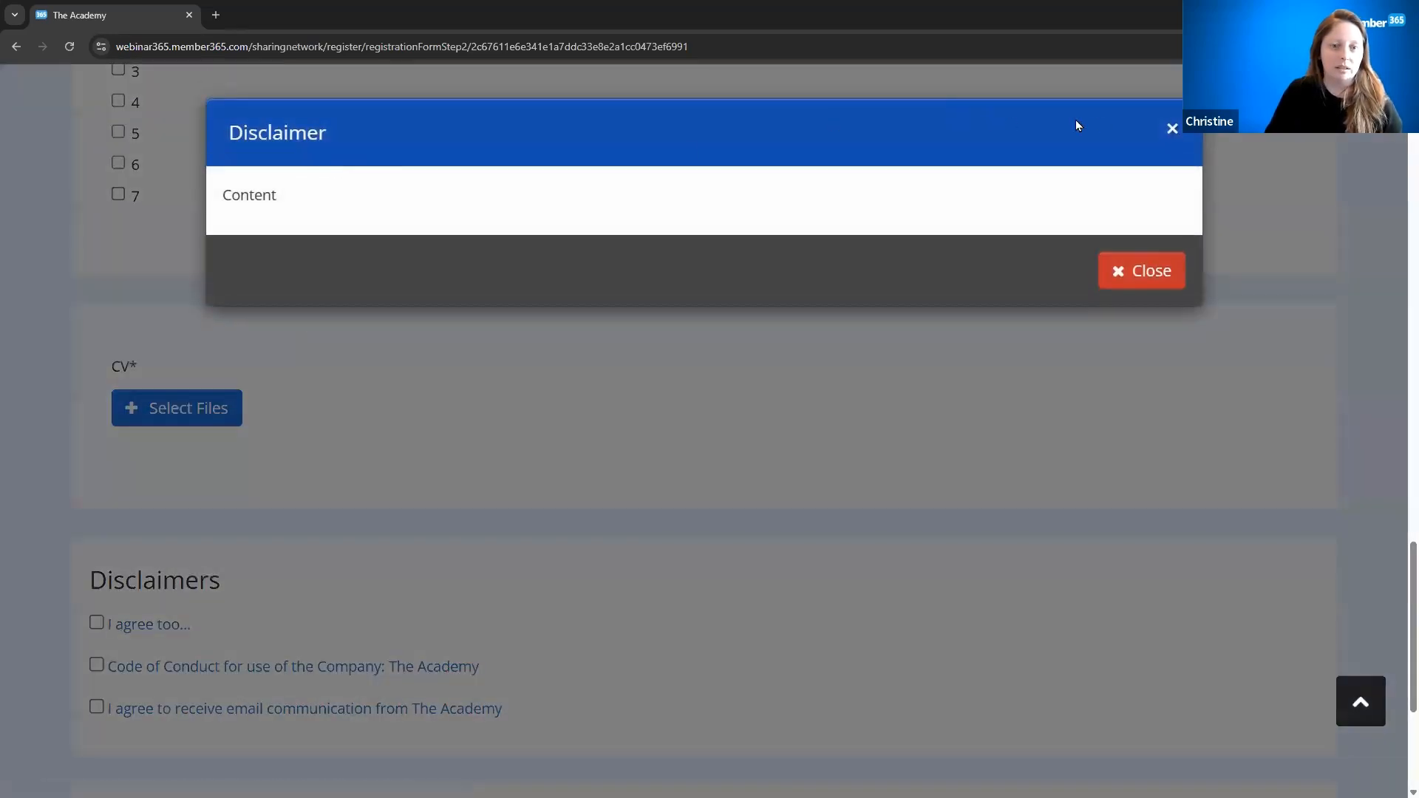
{"action": "left_click", "coordinate": [1173, 129]}
{"action": "left_click", "coordinate": [96, 664]}
{"action": "left_click", "coordinate": [97, 623]}
{"action": "left_click", "coordinate": [97, 706]}
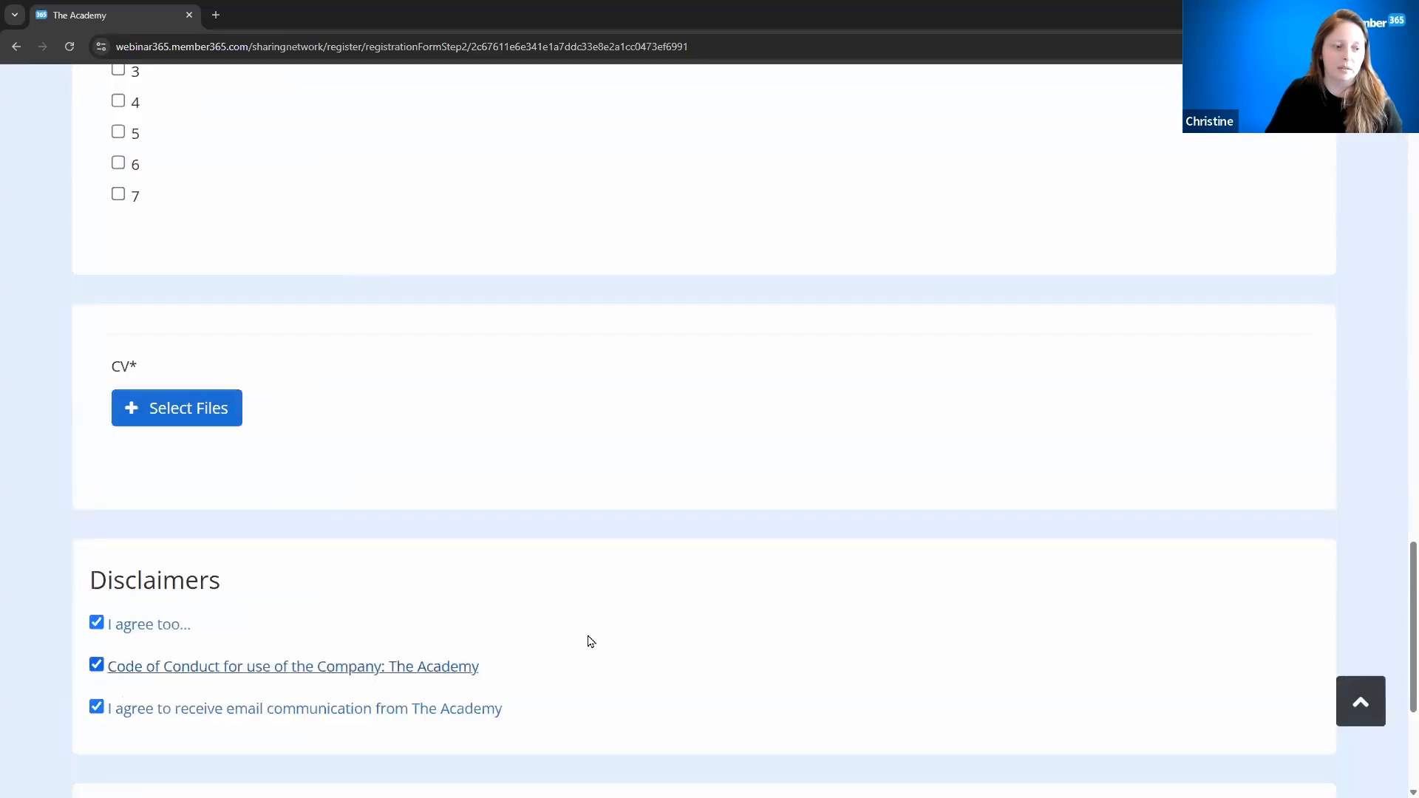
{"action": "scroll", "coordinate": [590, 640], "scroll_direction": "down", "scroll_amount": 4}
{"action": "left_click", "coordinate": [1239, 535]}
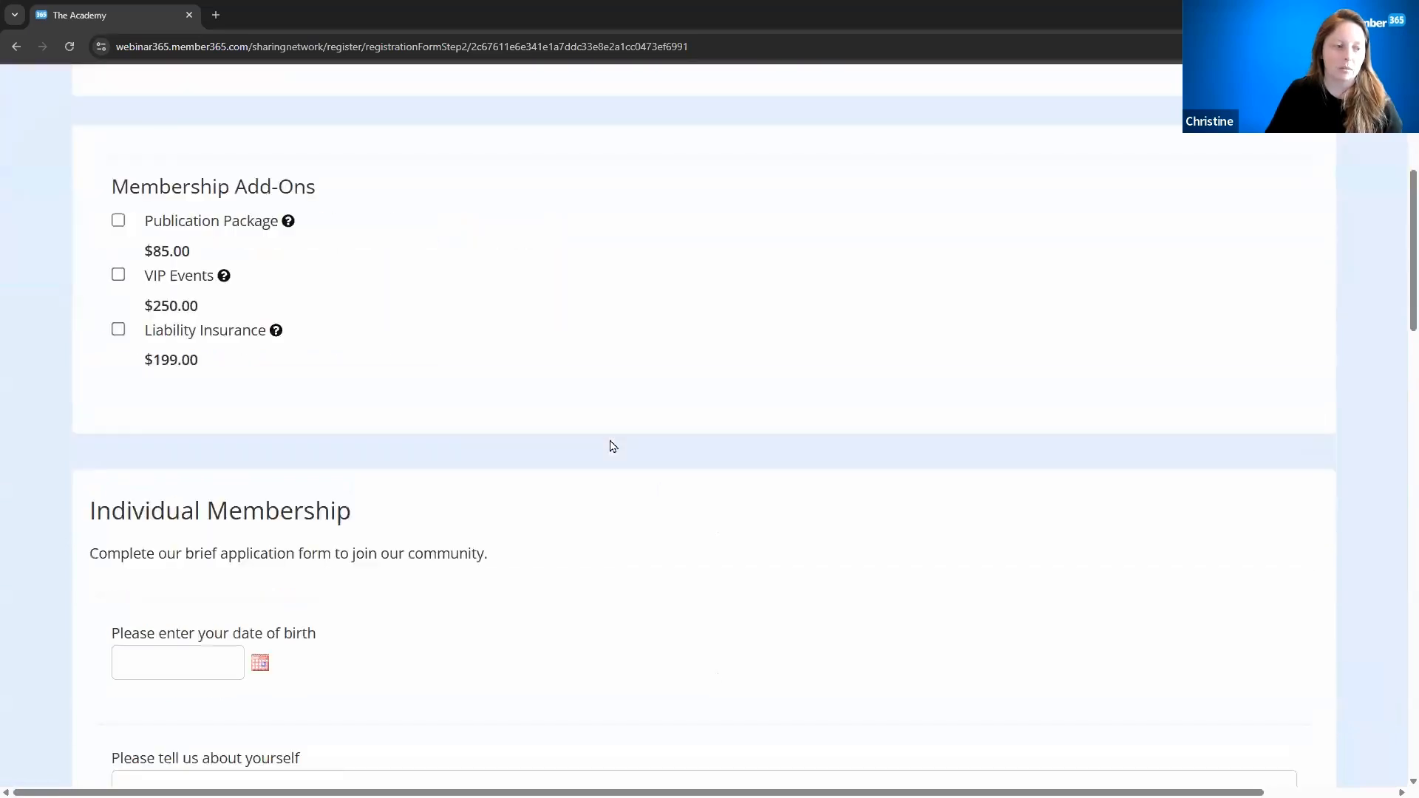
Upload the Member Portal (3) file from Downloads as the required CV and continue to the Confirm Details page.
{"action": "scroll", "coordinate": [606, 443], "scroll_direction": "down", "scroll_amount": 15}
{"action": "scroll", "coordinate": [612, 446], "scroll_direction": "down", "scroll_amount": 10}
{"action": "left_click", "coordinate": [214, 489]}
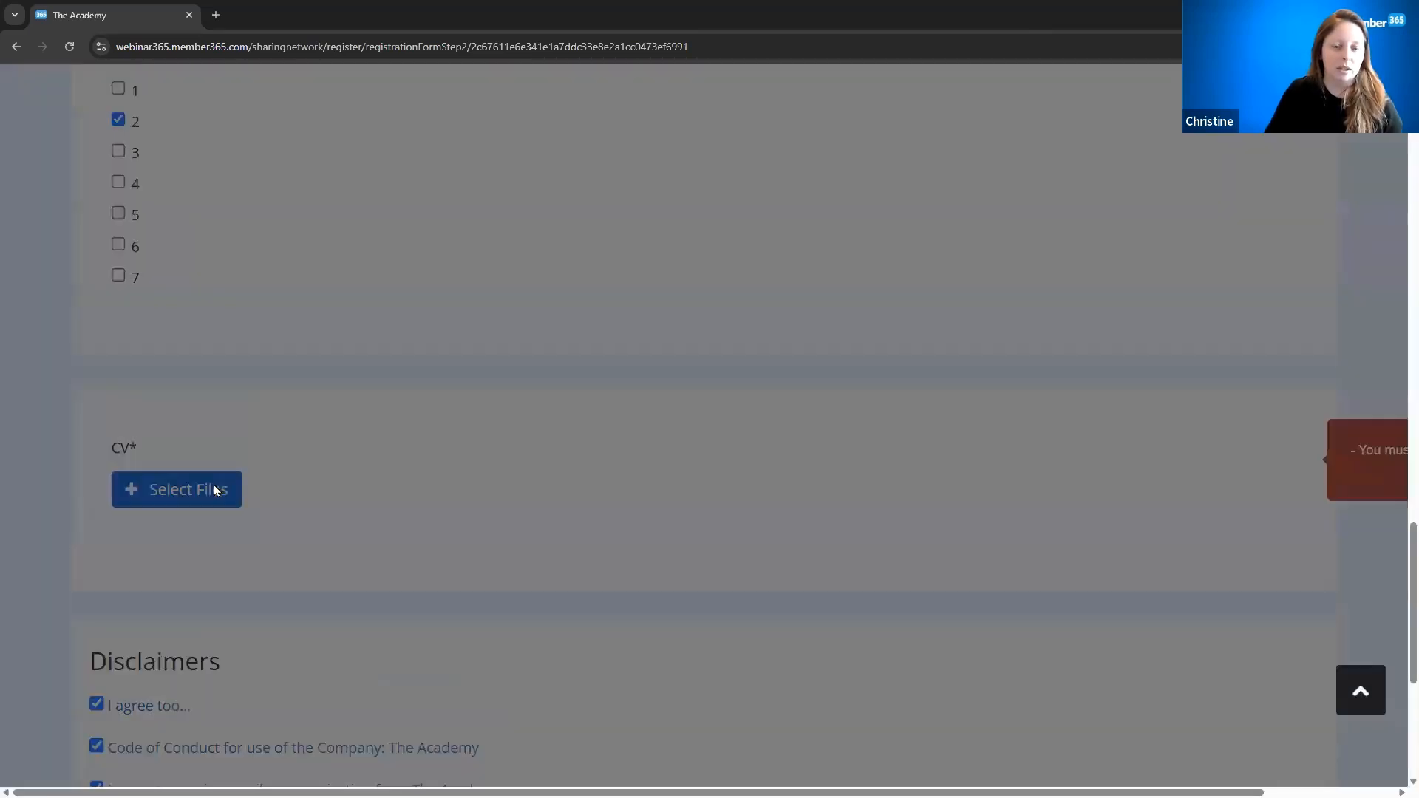
{"action": "left_click", "coordinate": [445, 189]}
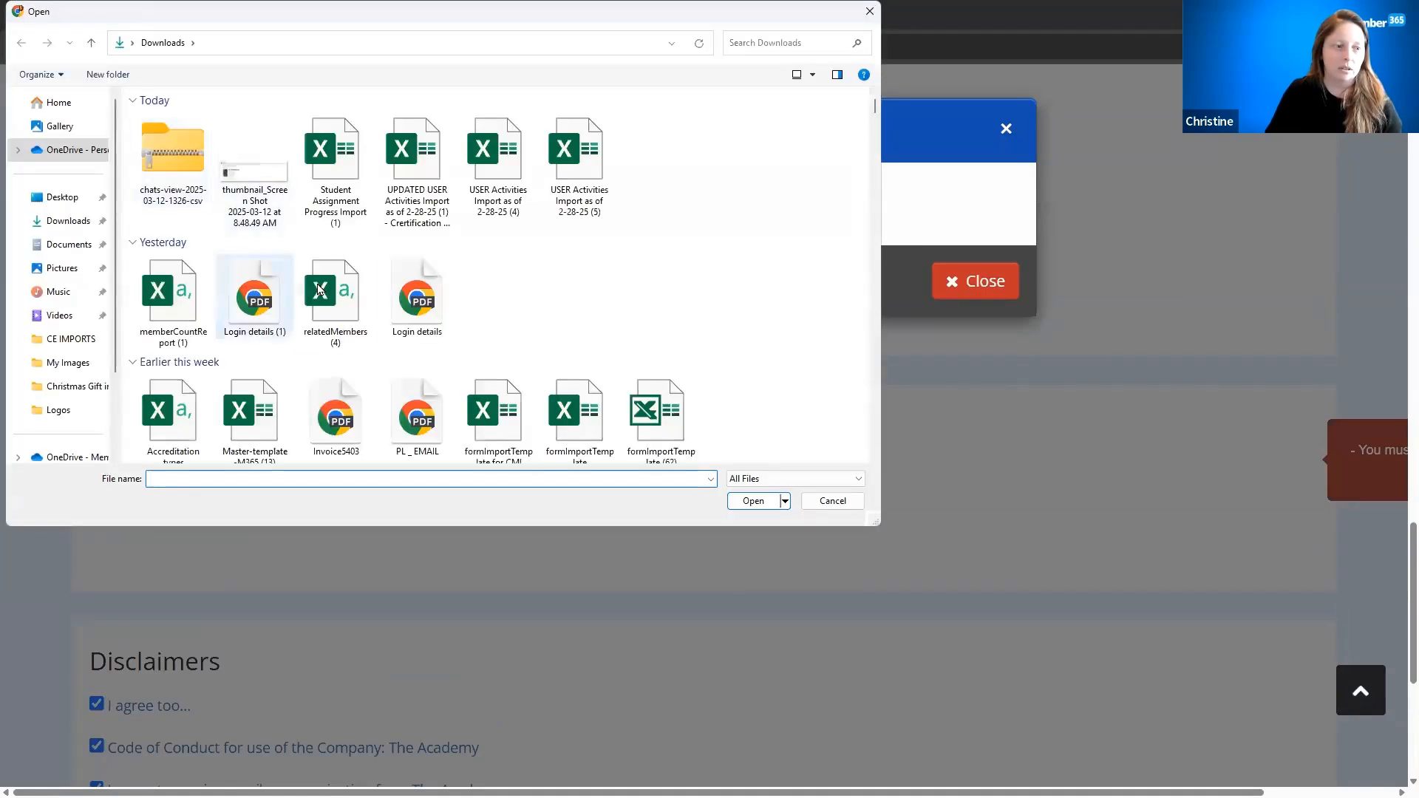
{"action": "left_click", "coordinate": [418, 295]}
{"action": "scroll", "coordinate": [332, 259], "scroll_direction": "down", "scroll_amount": 5}
{"action": "left_click", "coordinate": [173, 156]}
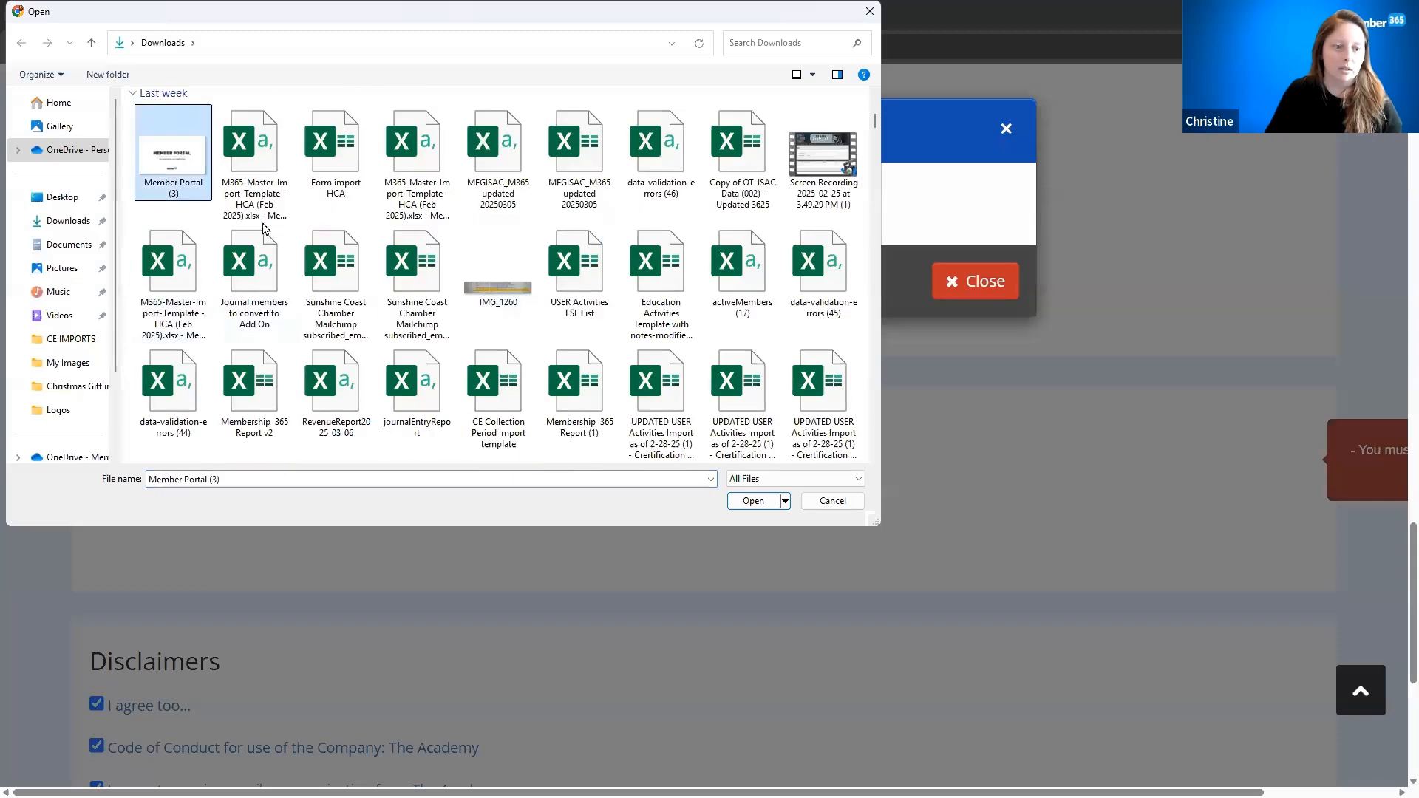
{"action": "left_click", "coordinate": [753, 504]}
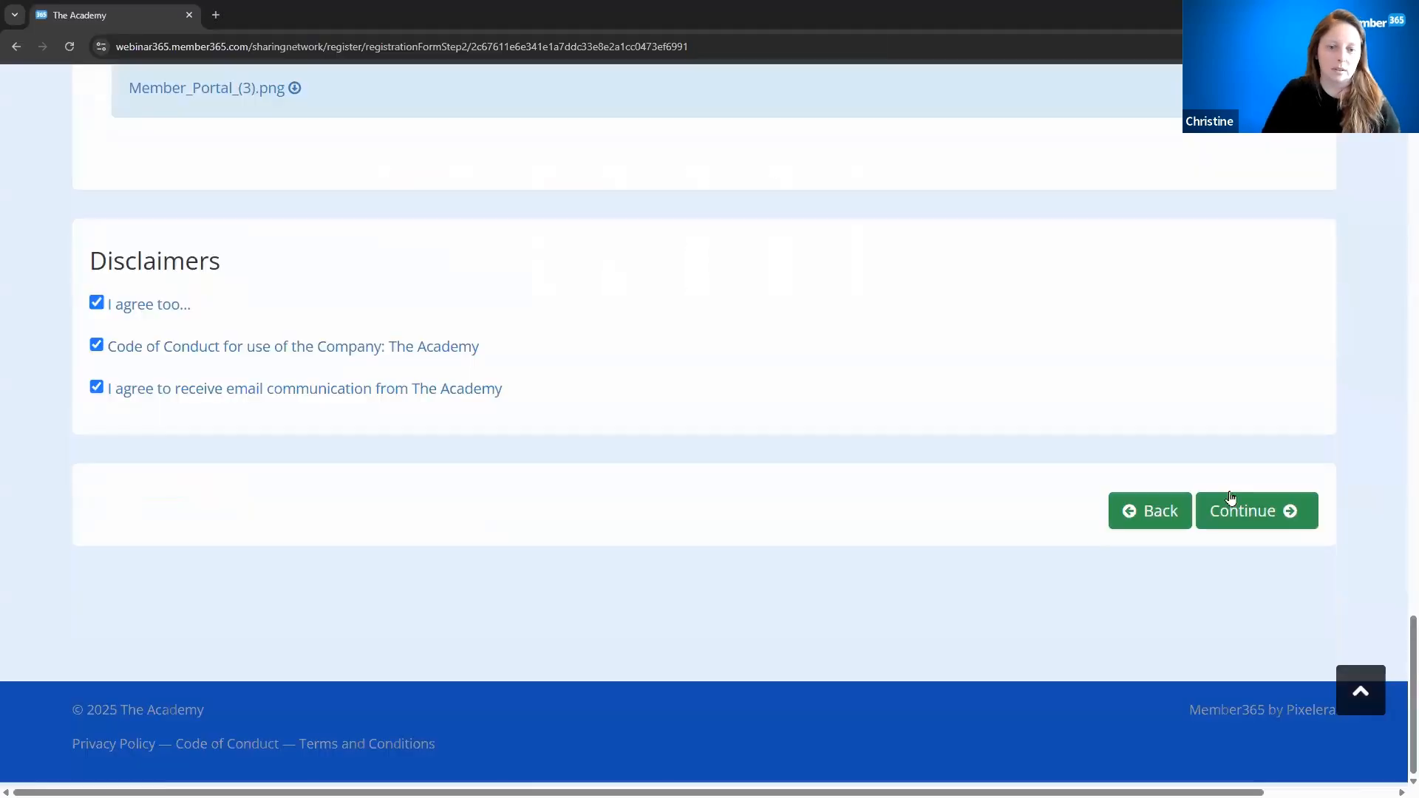
{"action": "left_click", "coordinate": [1234, 514]}
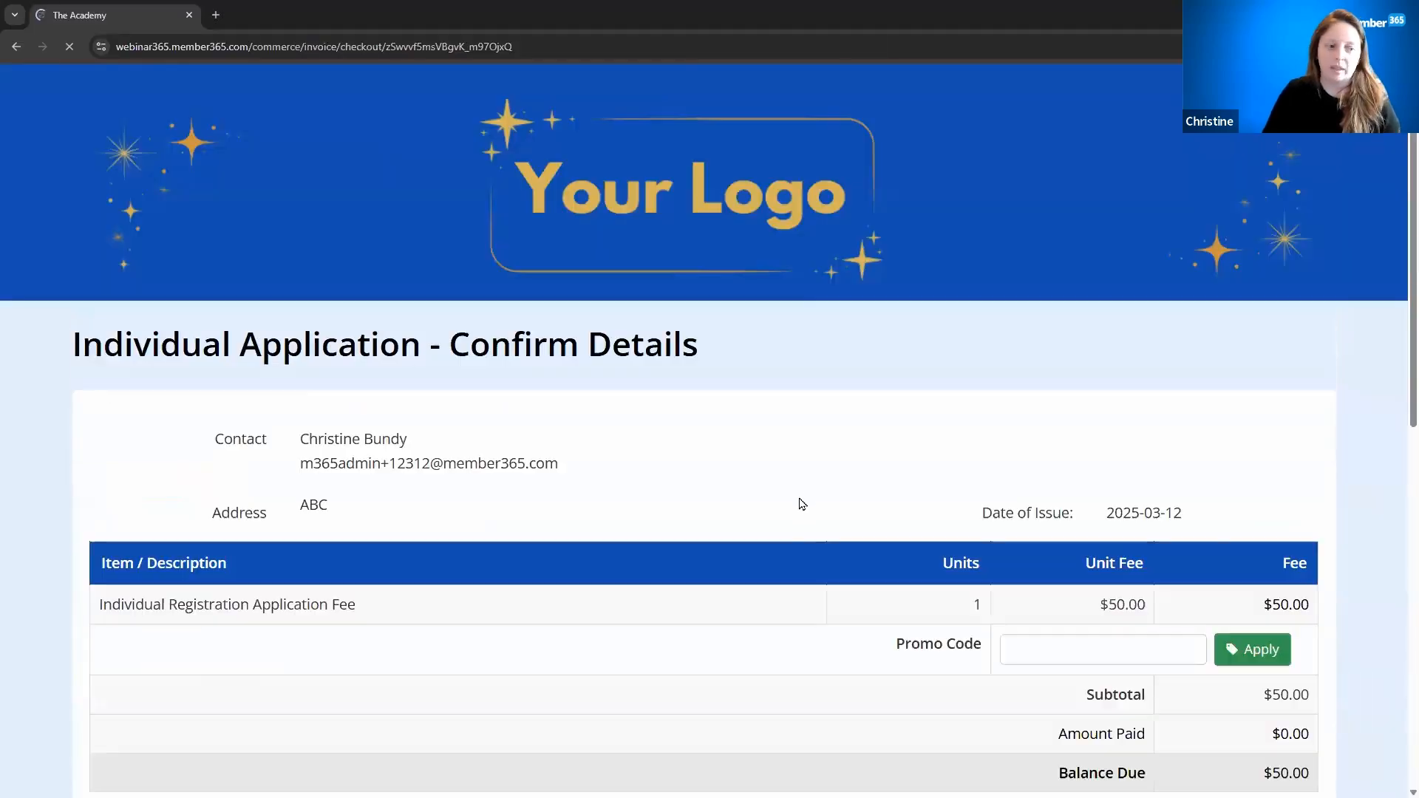
Choose Check as the payment method, complete the reCAPTCHA, process the application payment, and review the mailing instructions.
{"action": "scroll", "coordinate": [788, 516], "scroll_direction": "down", "scroll_amount": 6}
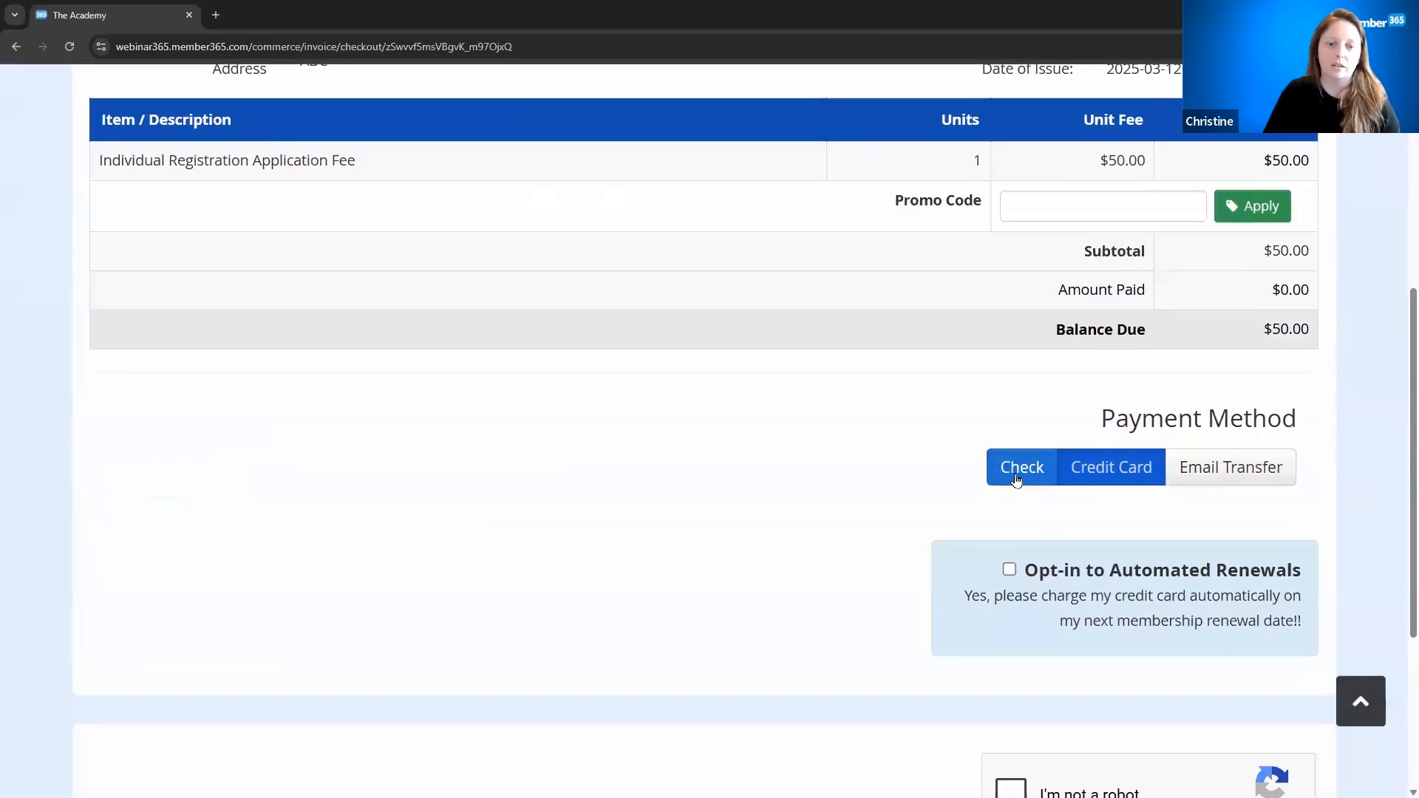
{"action": "left_click", "coordinate": [1027, 479]}
{"action": "left_click", "coordinate": [1007, 664]}
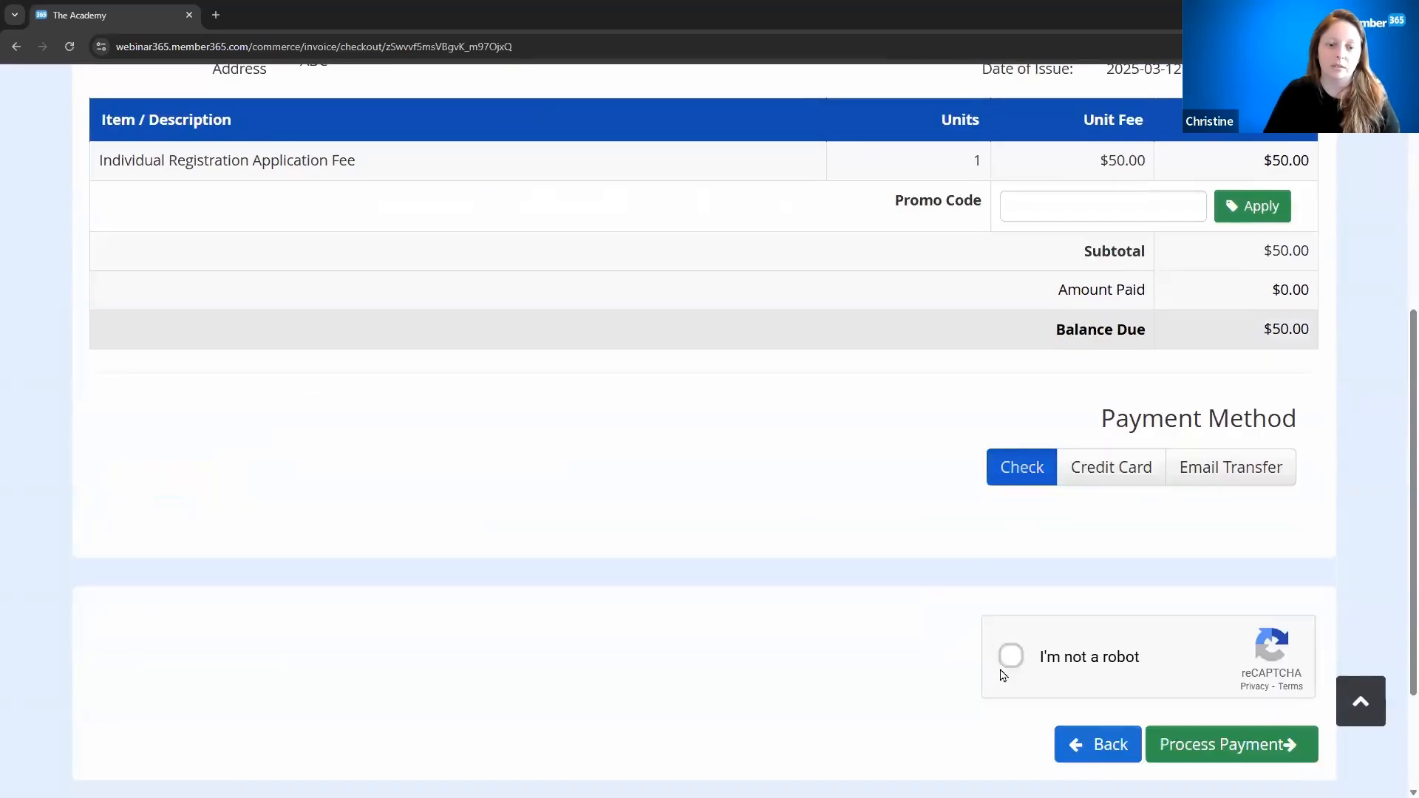
{"action": "left_click", "coordinate": [1250, 758]}
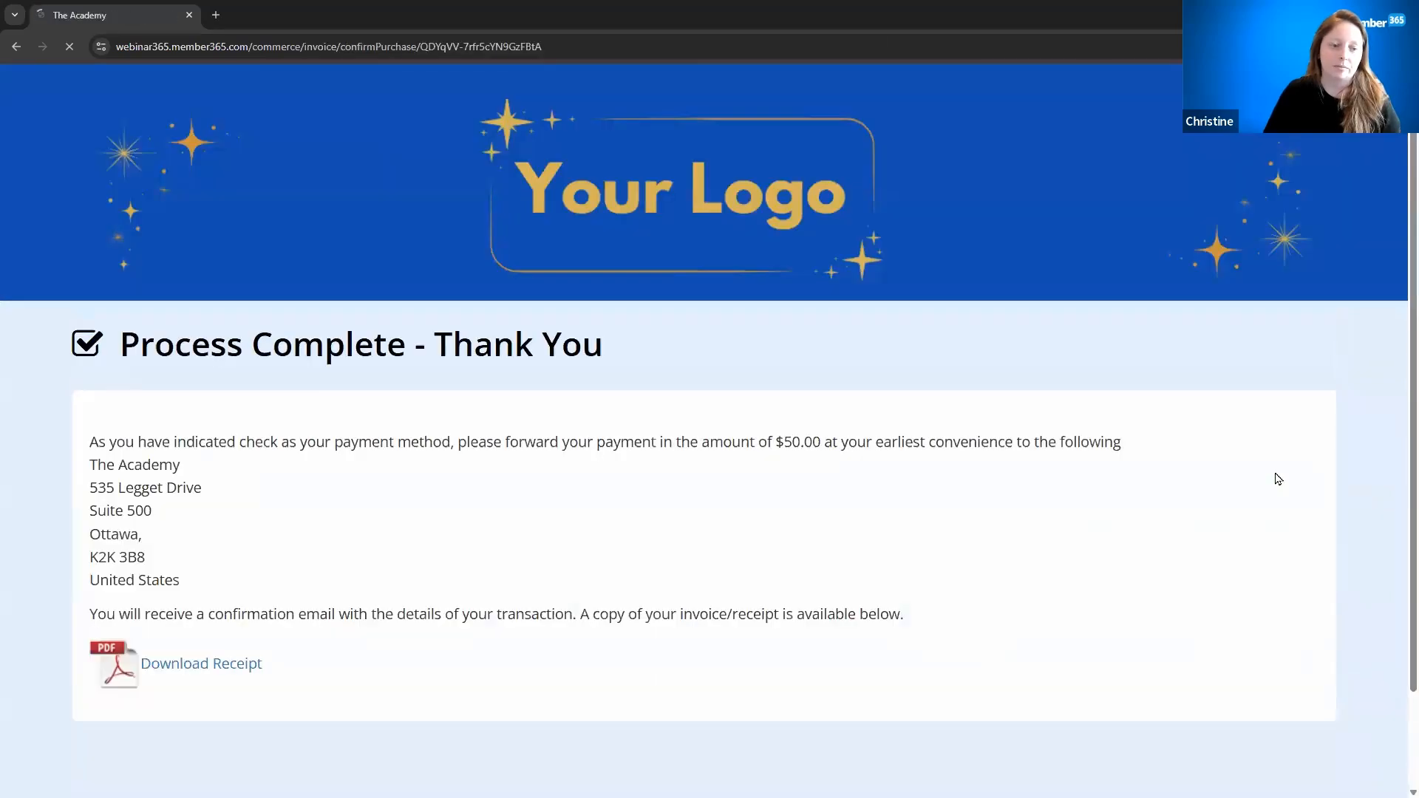
{"action": "left_click_drag", "start_coordinate": [89, 438], "coordinate": [517, 478]}
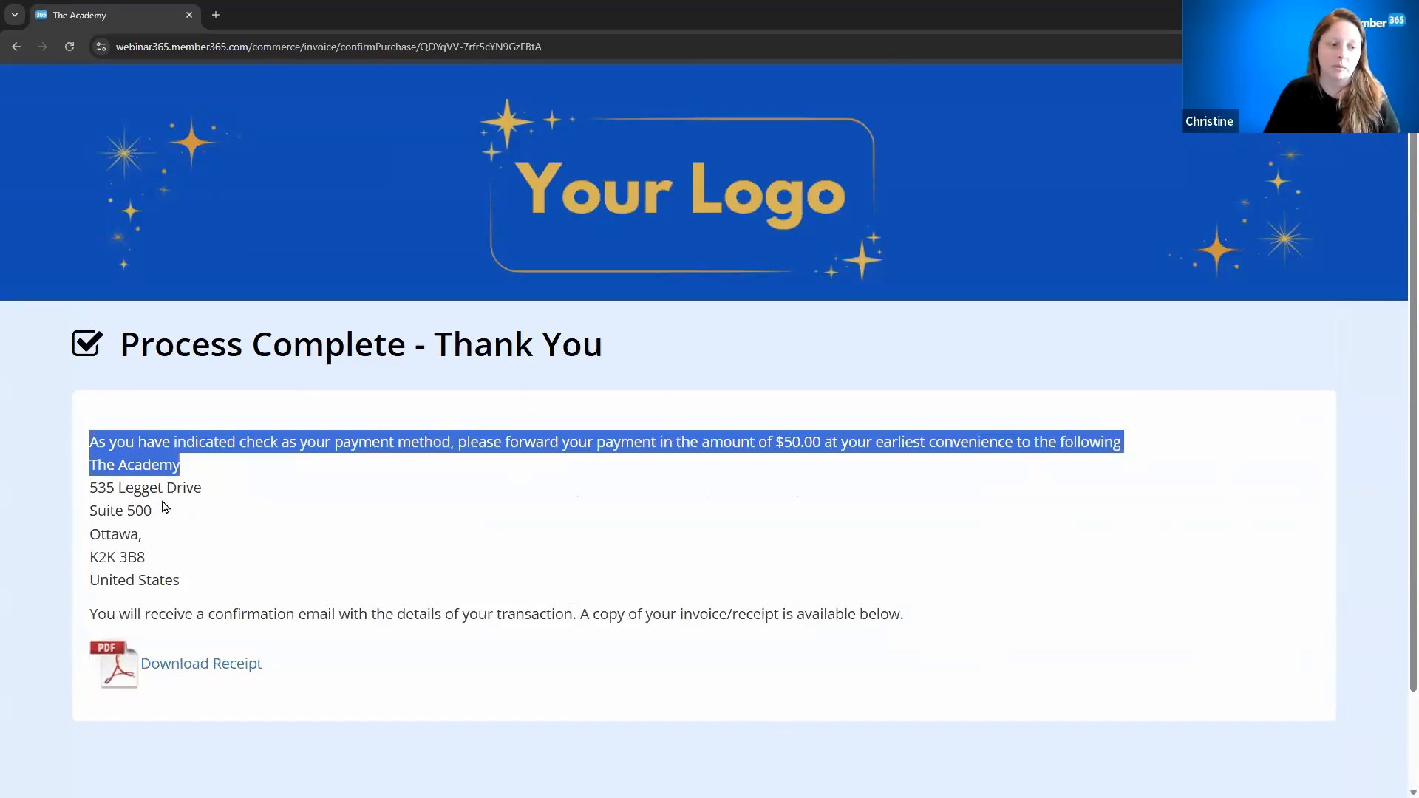
{"action": "left_click", "coordinate": [239, 477]}
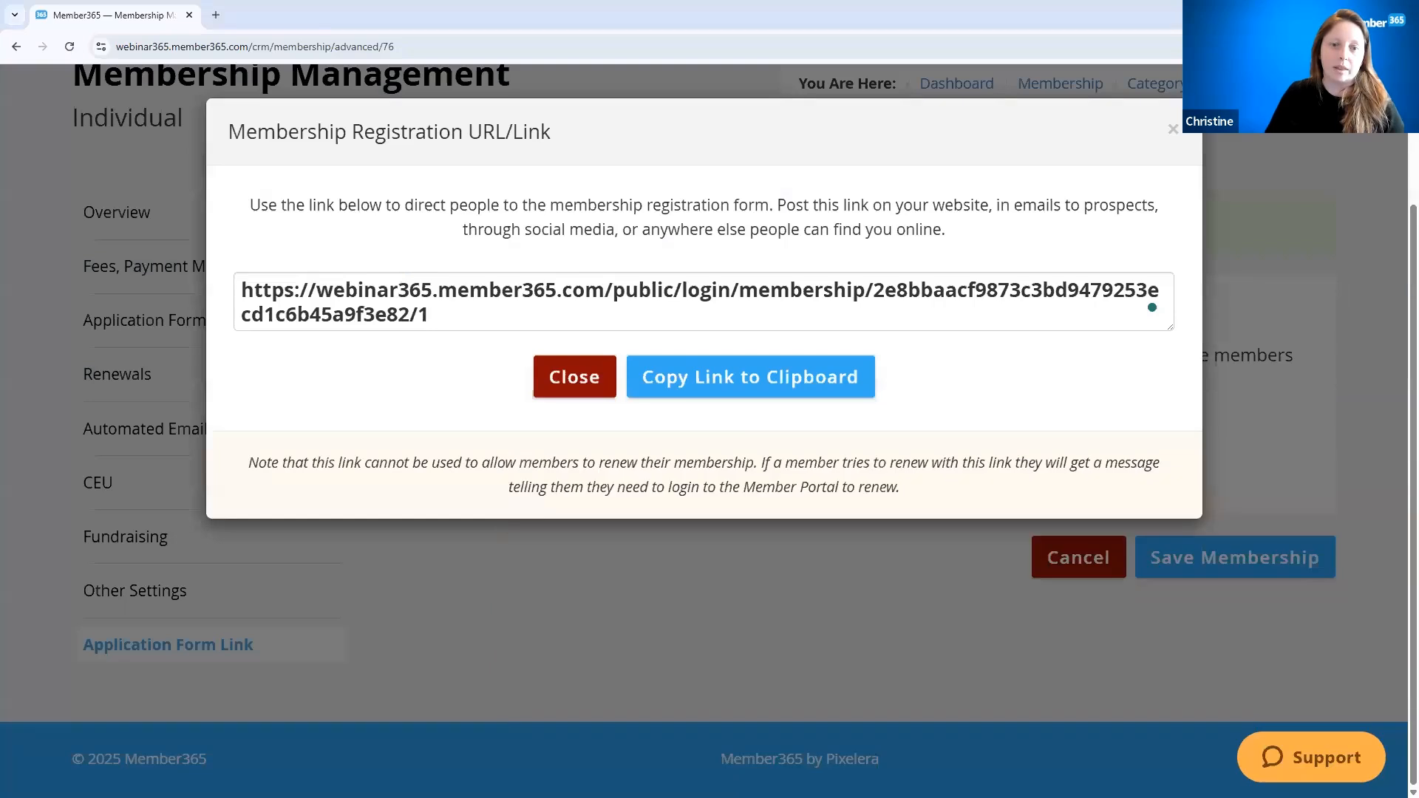
Return to the Individual category's settings, close the registration link dialog, and open the Member Statistics page.
{"action": "left_click", "coordinate": [1172, 131]}
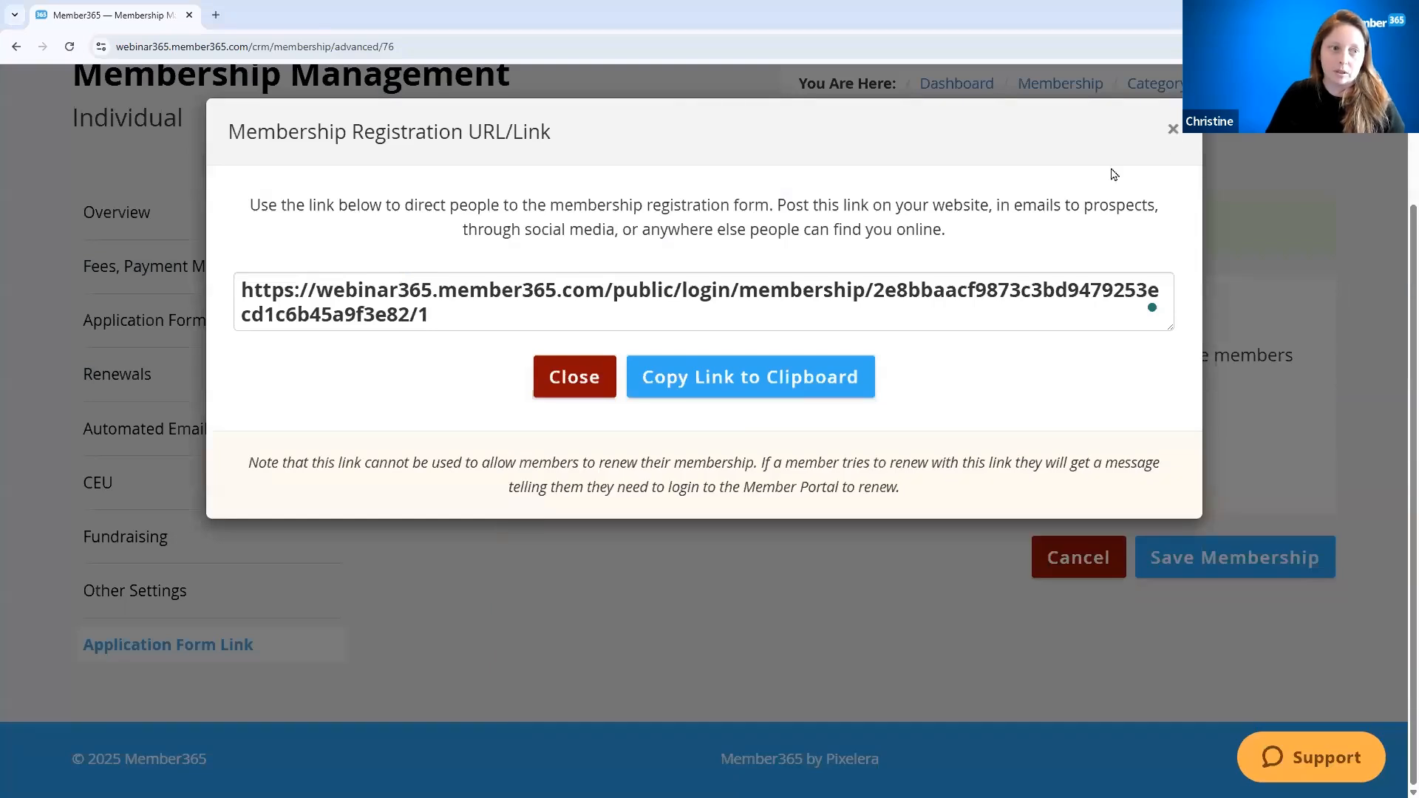
{"action": "scroll", "coordinate": [342, 372], "scroll_direction": "up", "scroll_amount": 3}
{"action": "left_click", "coordinate": [537, 222]}
{"action": "key", "text": "Return"}
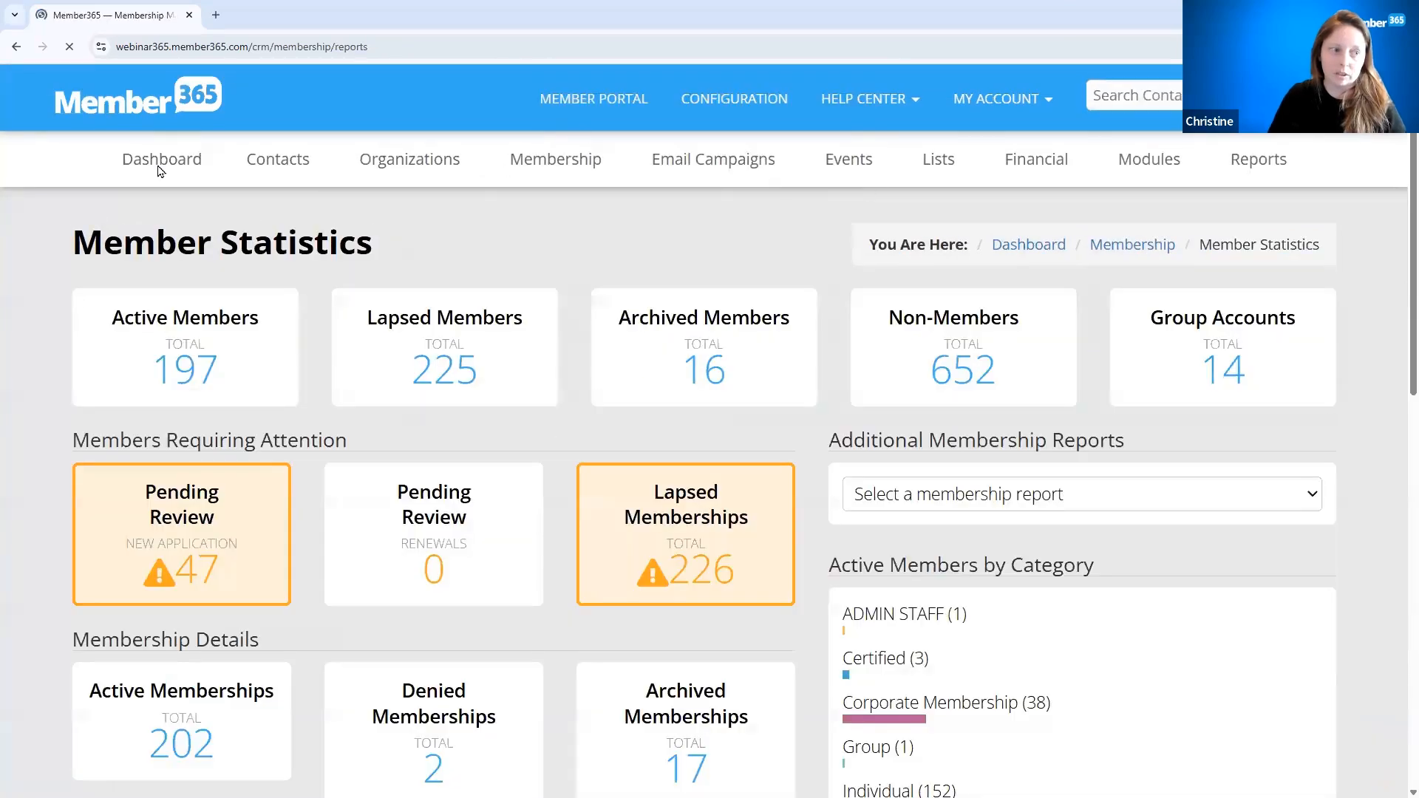
Go to the dashboard, view the applications pending review, and open the newly submitted Individual application for review.
{"action": "left_click", "coordinate": [159, 169]}
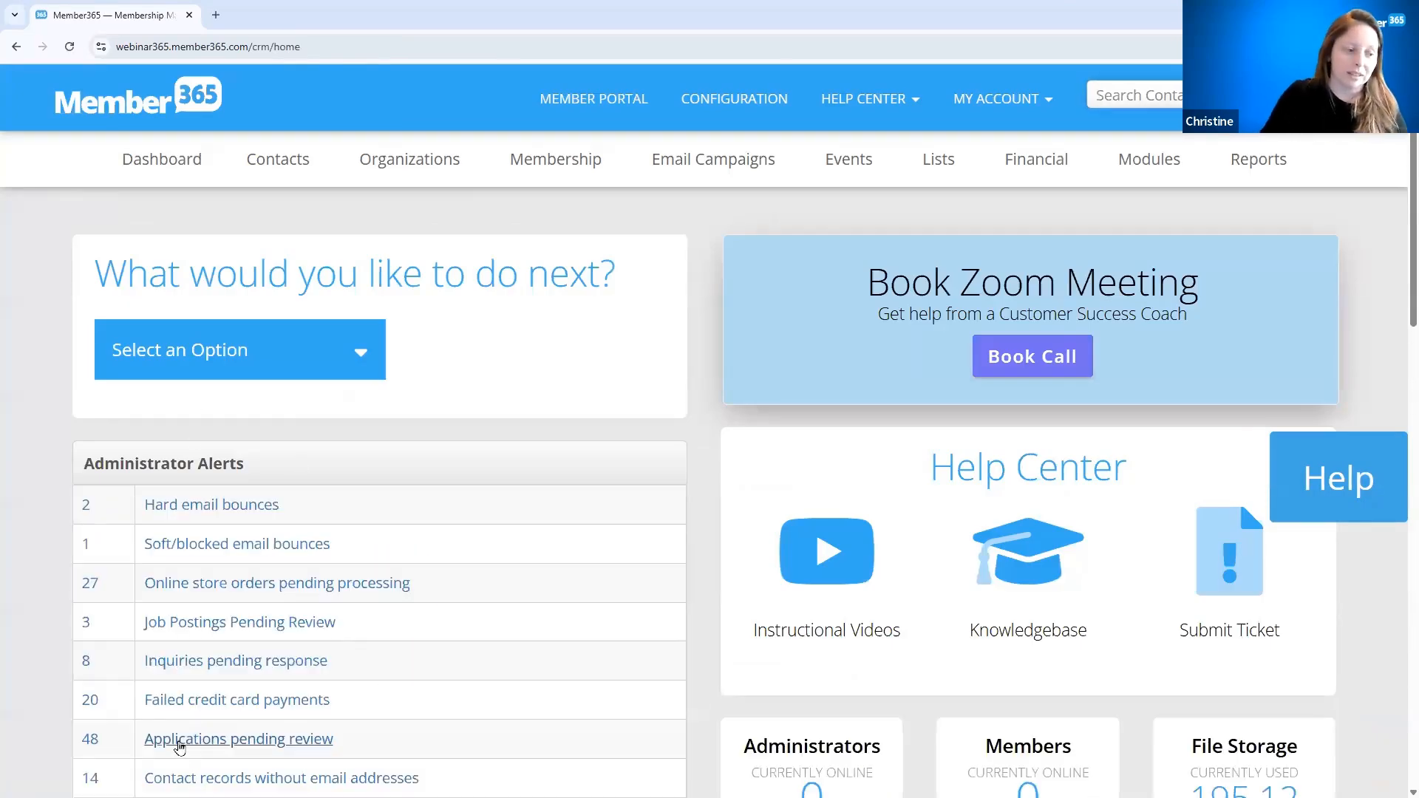
{"action": "left_click", "coordinate": [245, 748]}
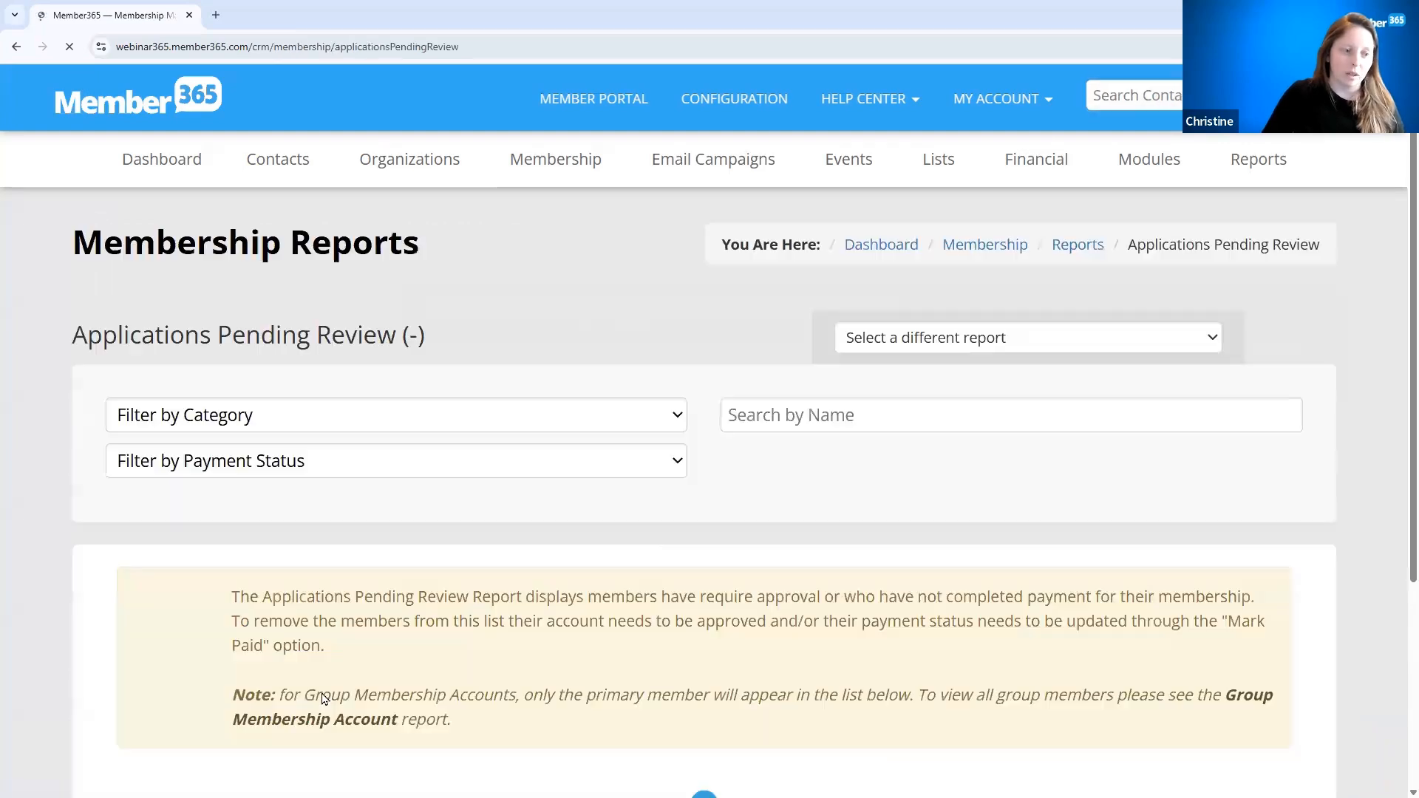
{"action": "scroll", "coordinate": [653, 510], "scroll_direction": "down", "scroll_amount": 5}
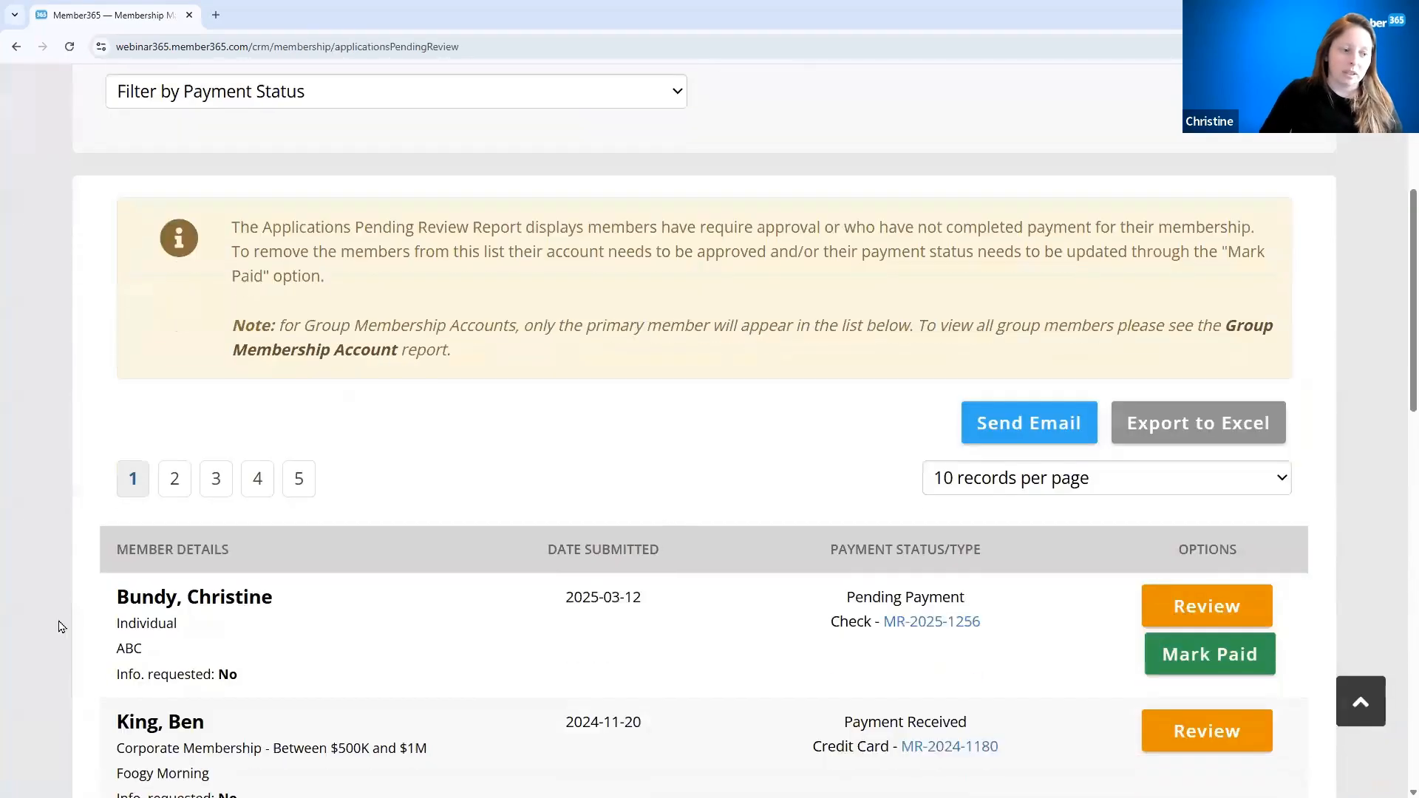
{"action": "left_click", "coordinate": [1203, 611]}
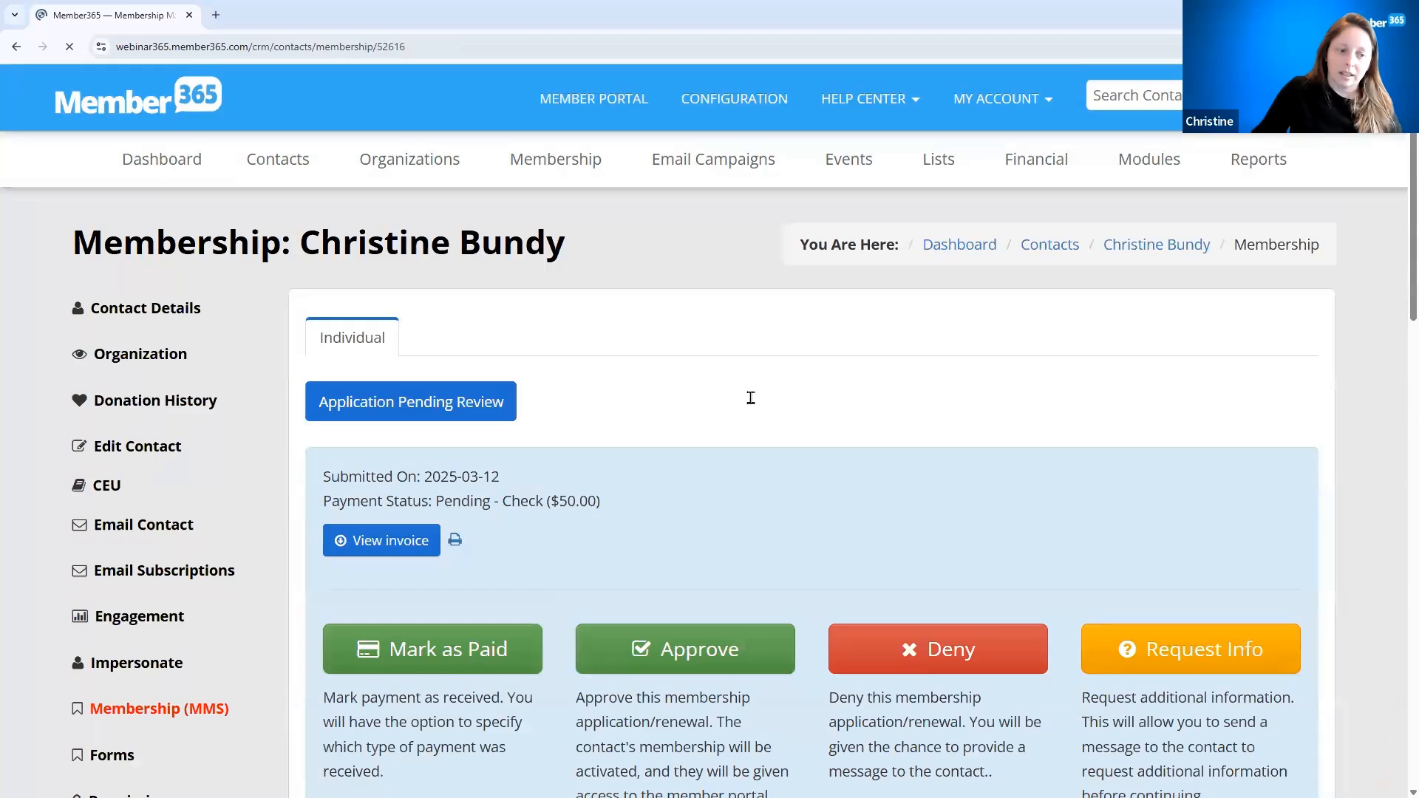
Examine the submitted application's payment status, review options, form answers, and uploaded CV.
{"action": "scroll", "coordinate": [750, 395], "scroll_direction": "down", "scroll_amount": 3}
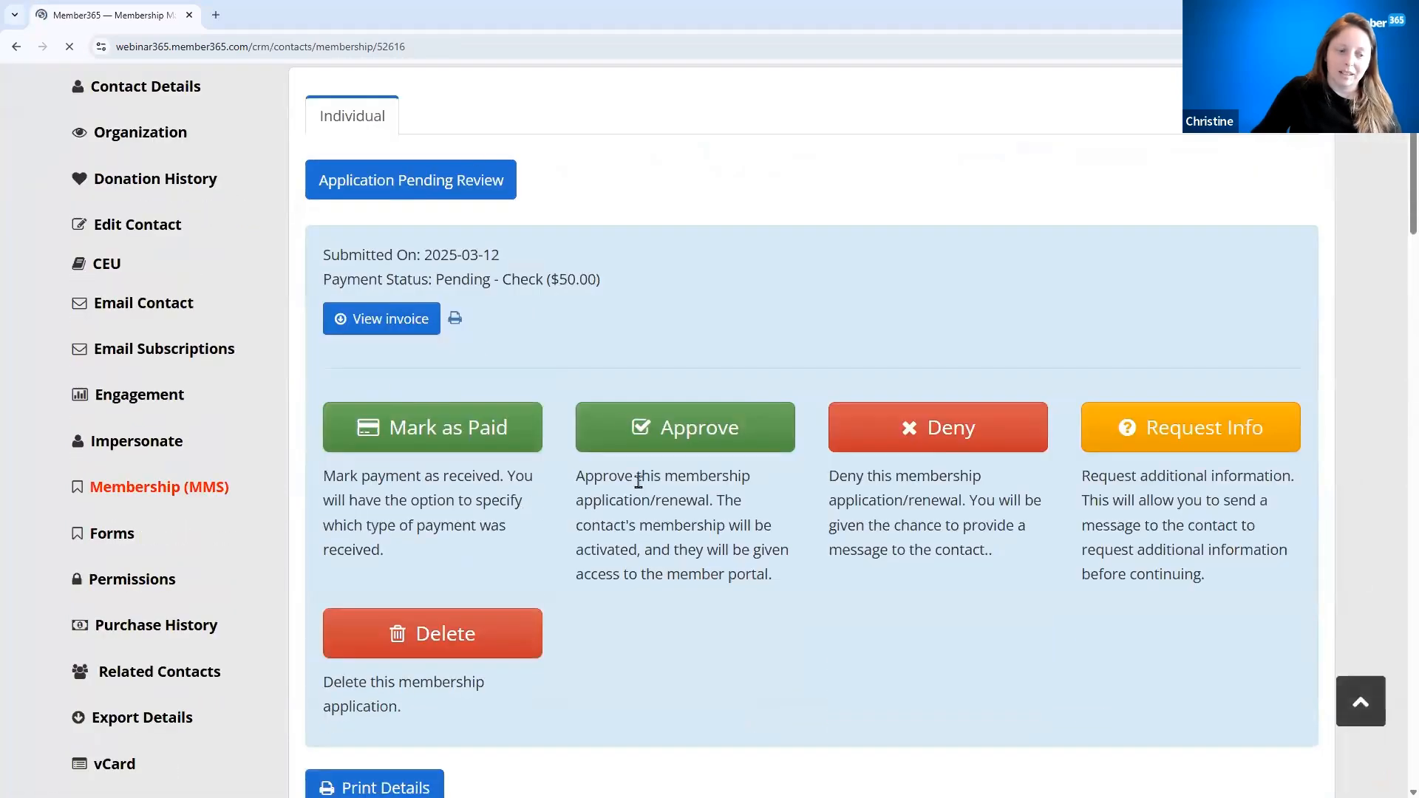
{"action": "scroll", "coordinate": [645, 484], "scroll_direction": "down", "scroll_amount": 5}
{"action": "scroll", "coordinate": [648, 475], "scroll_direction": "down", "scroll_amount": 20}
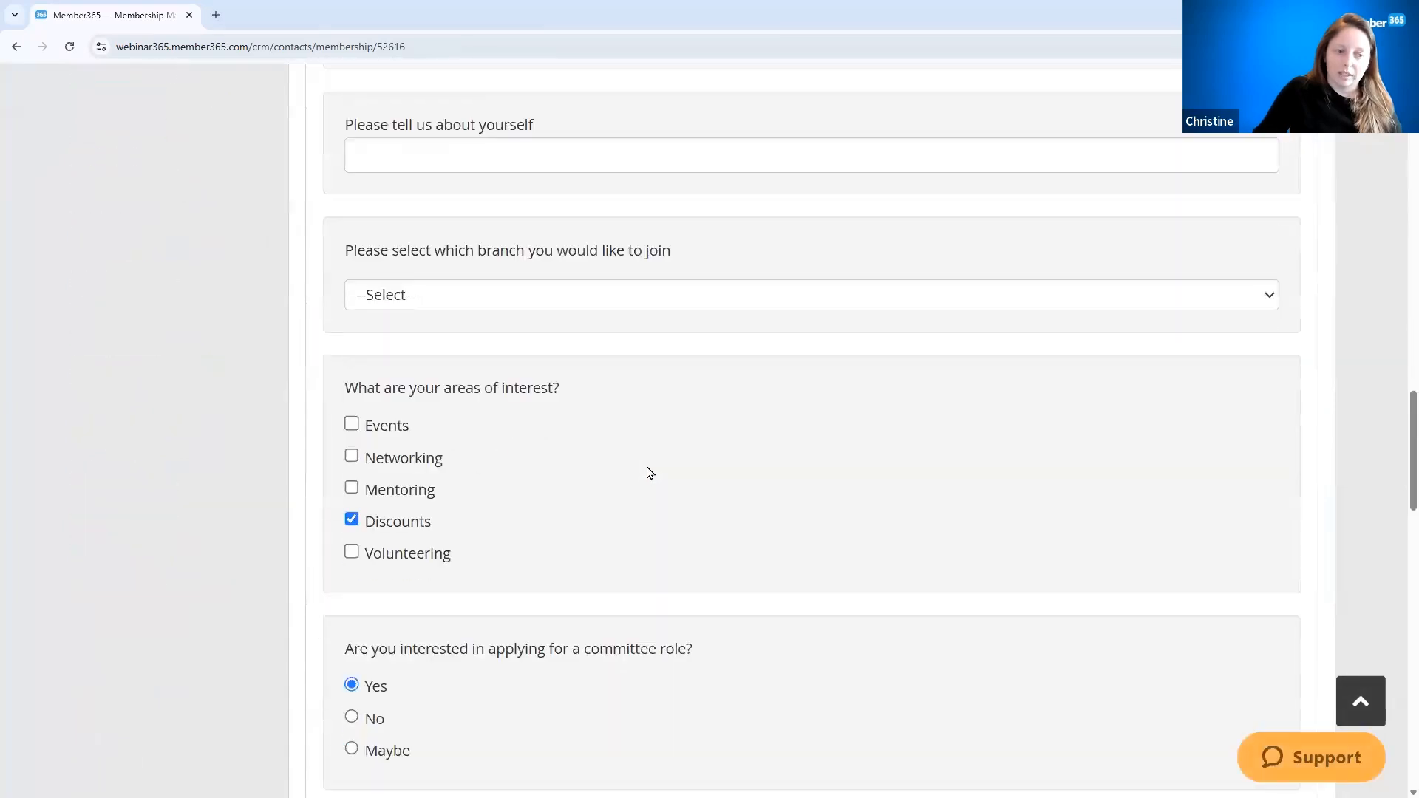
{"action": "scroll", "coordinate": [648, 473], "scroll_direction": "down", "scroll_amount": 15}
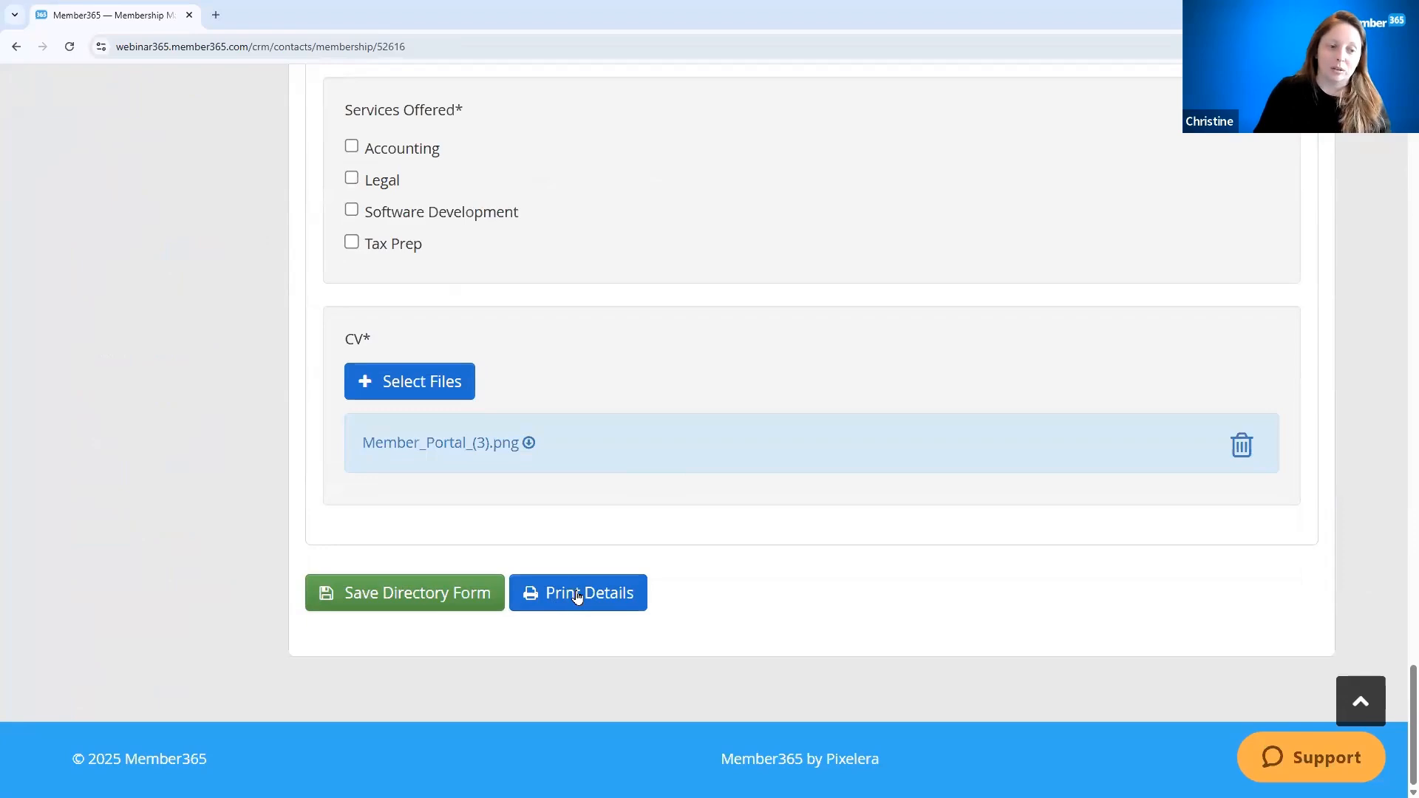
{"action": "scroll", "coordinate": [681, 611], "scroll_direction": "up", "scroll_amount": 10}
{"action": "scroll", "coordinate": [680, 612], "scroll_direction": "up", "scroll_amount": 20}
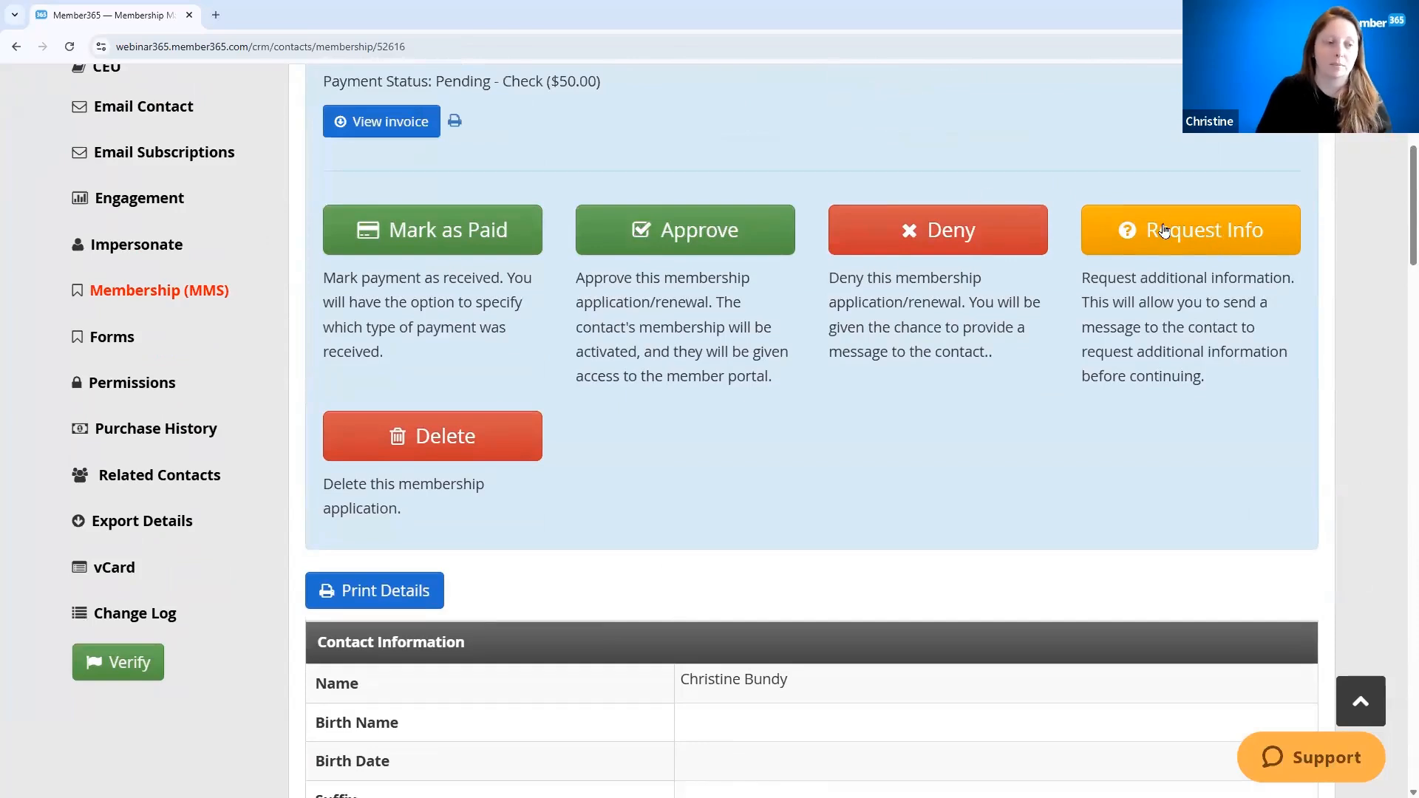
Preview the Application Approved email for this application, read its message, and close it without approving.
{"action": "left_click", "coordinate": [612, 228]}
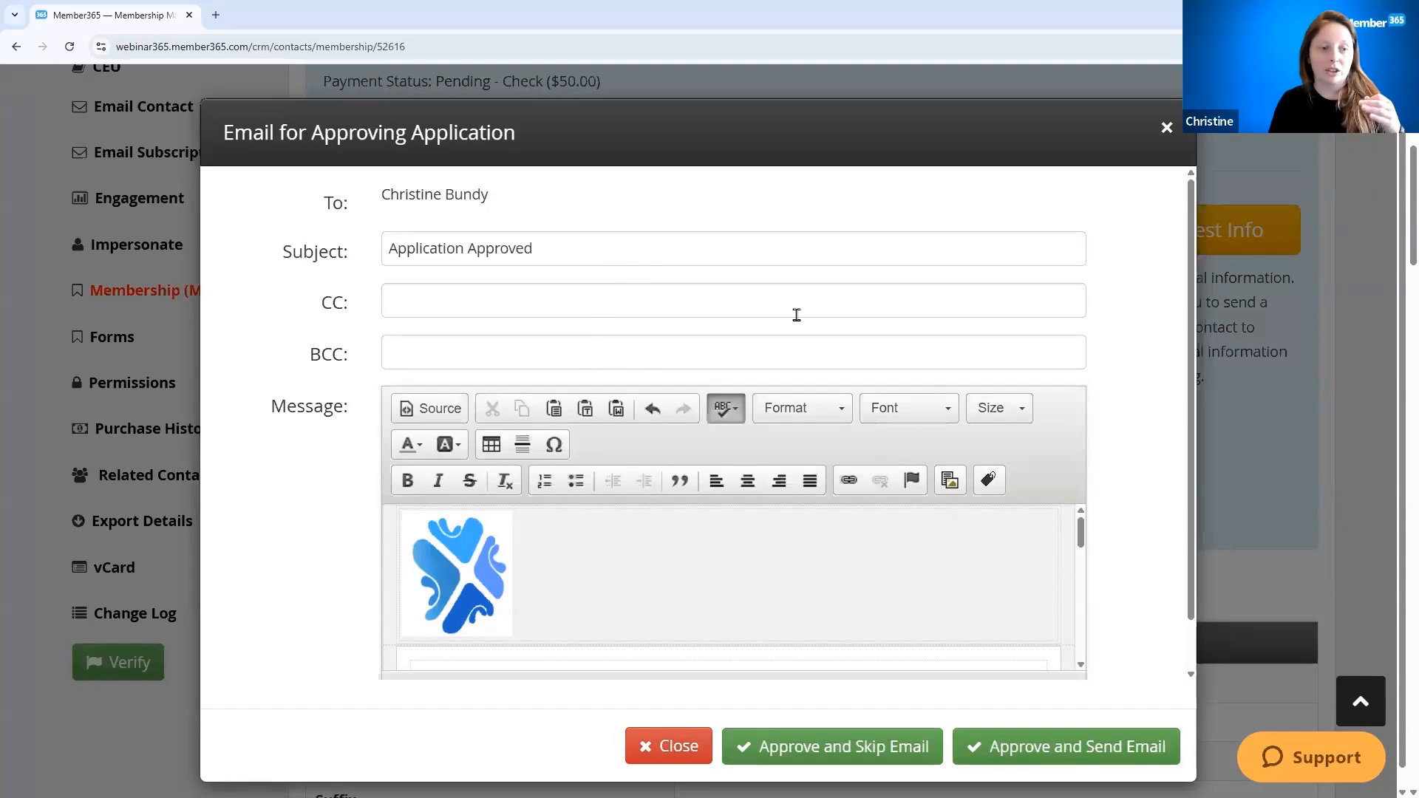
{"action": "scroll", "coordinate": [865, 393], "scroll_direction": "down", "scroll_amount": 2}
{"action": "scroll", "coordinate": [813, 504], "scroll_direction": "down", "scroll_amount": 4}
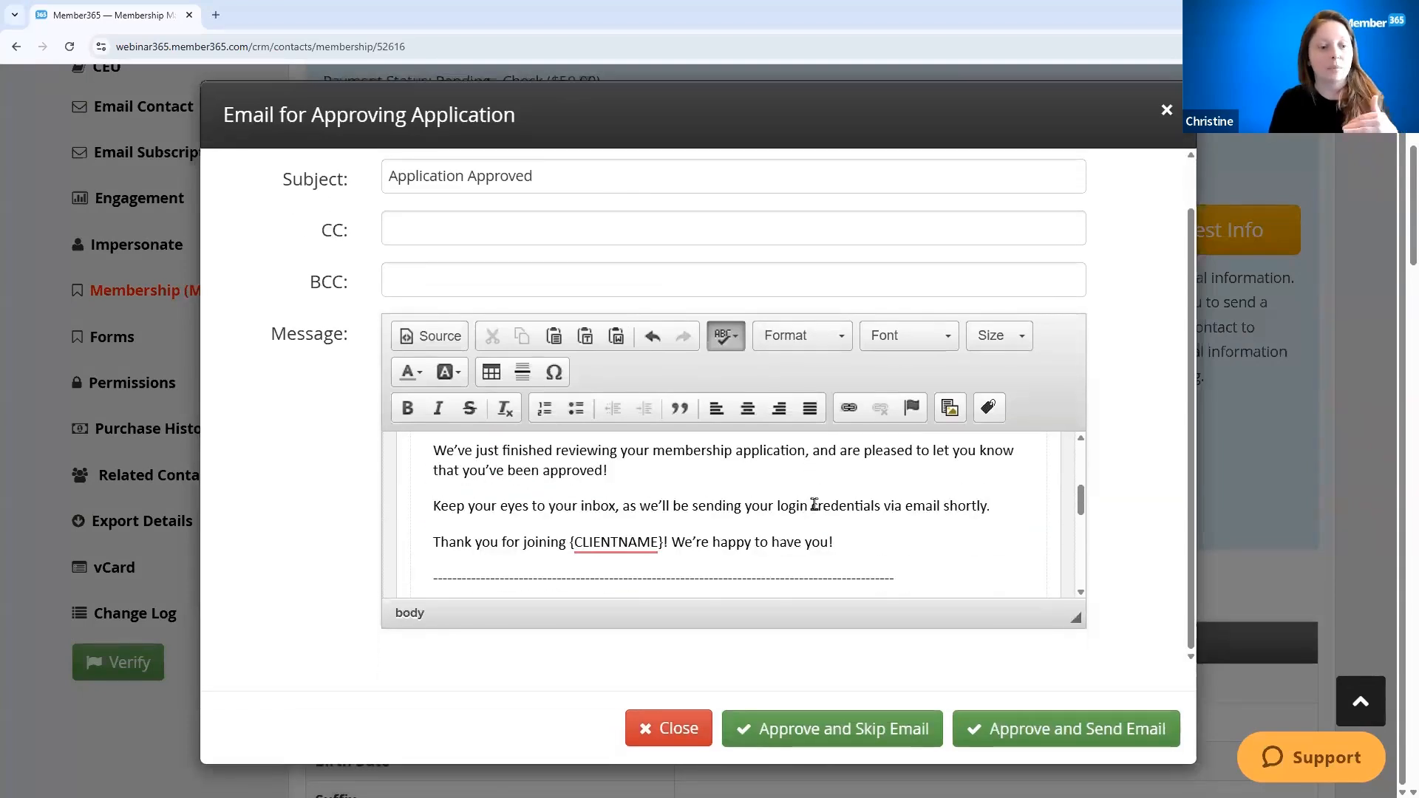
{"action": "scroll", "coordinate": [815, 504], "scroll_direction": "down", "scroll_amount": 1}
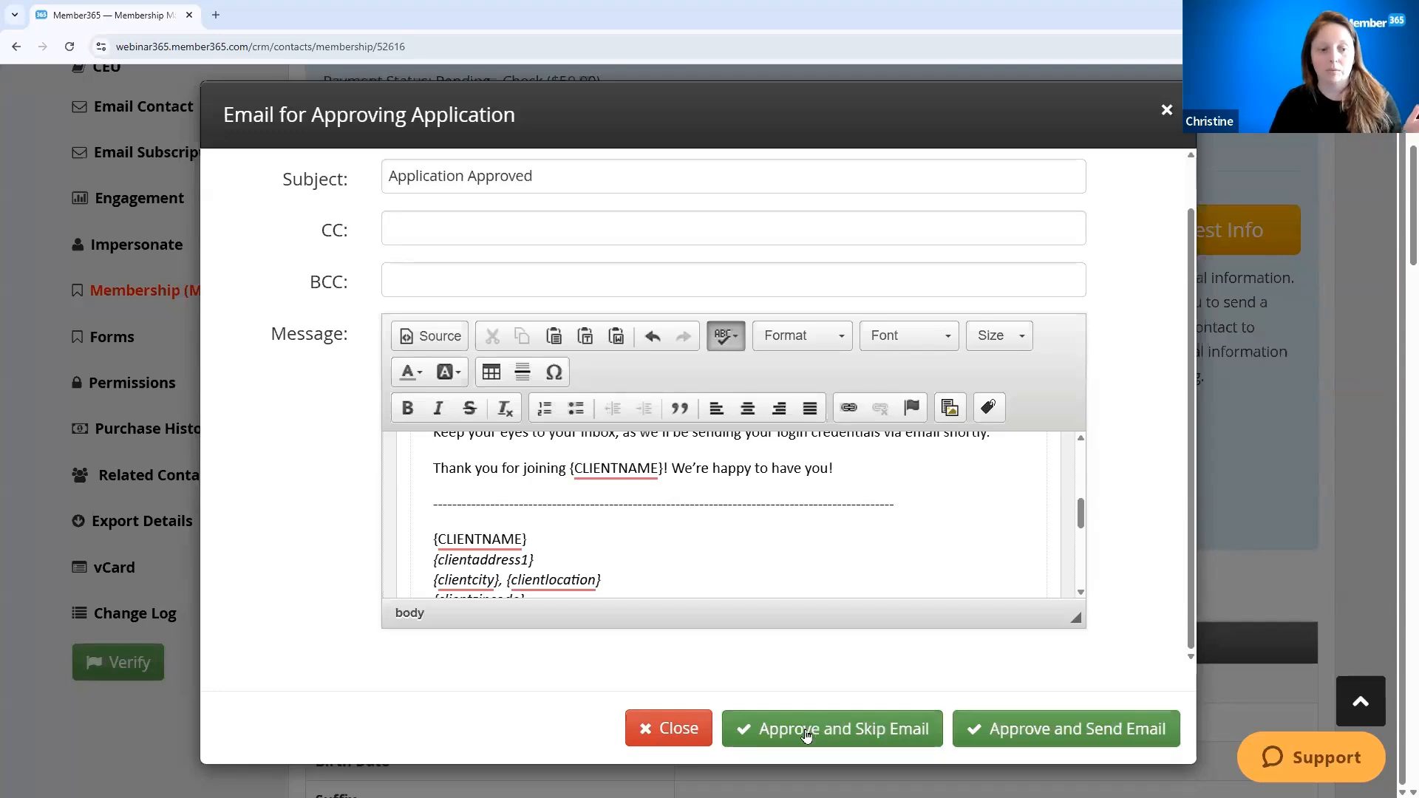
{"action": "left_click", "coordinate": [685, 731]}
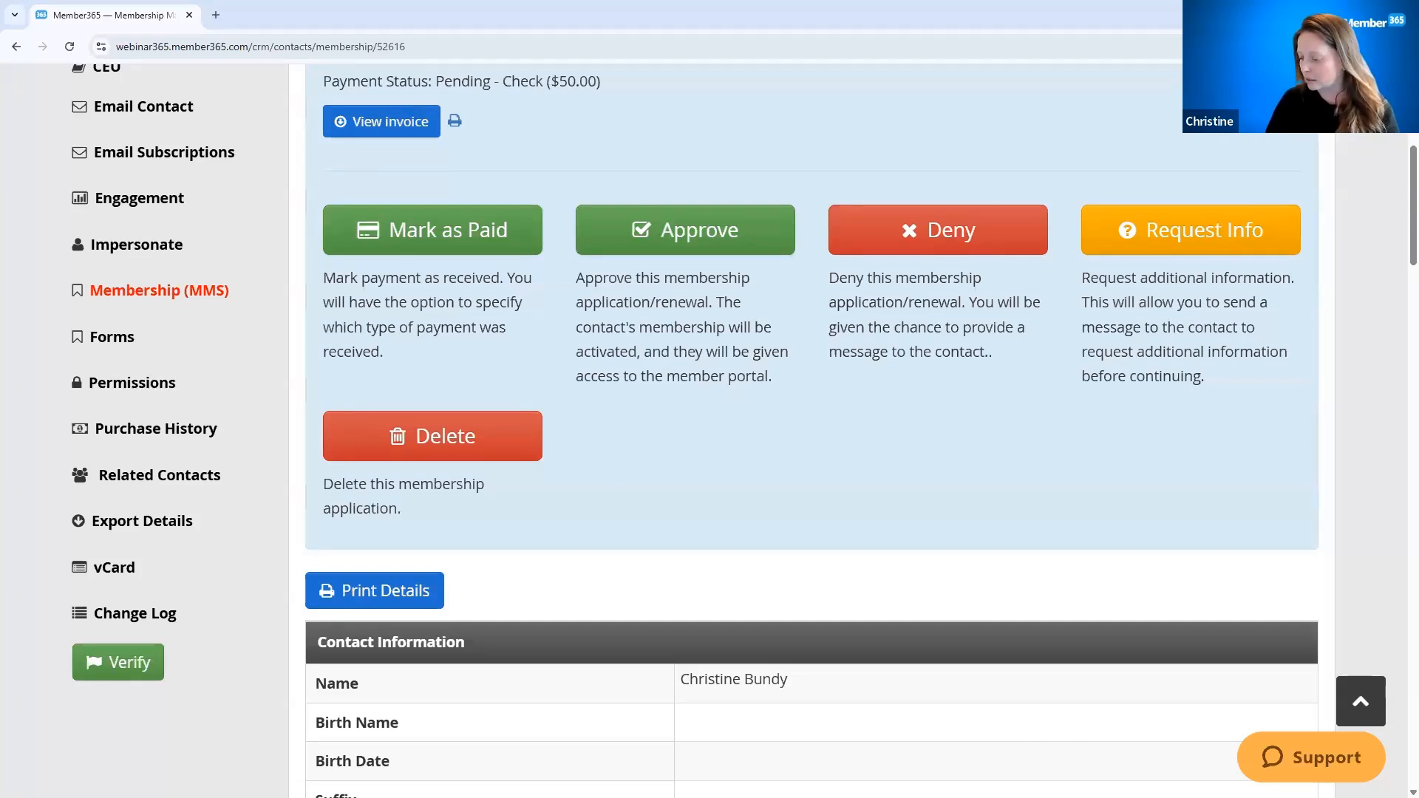
Switch to the webinar presentation and advance from the agenda to slide 4.
{"action": "key", "text": "alt+Tab"}
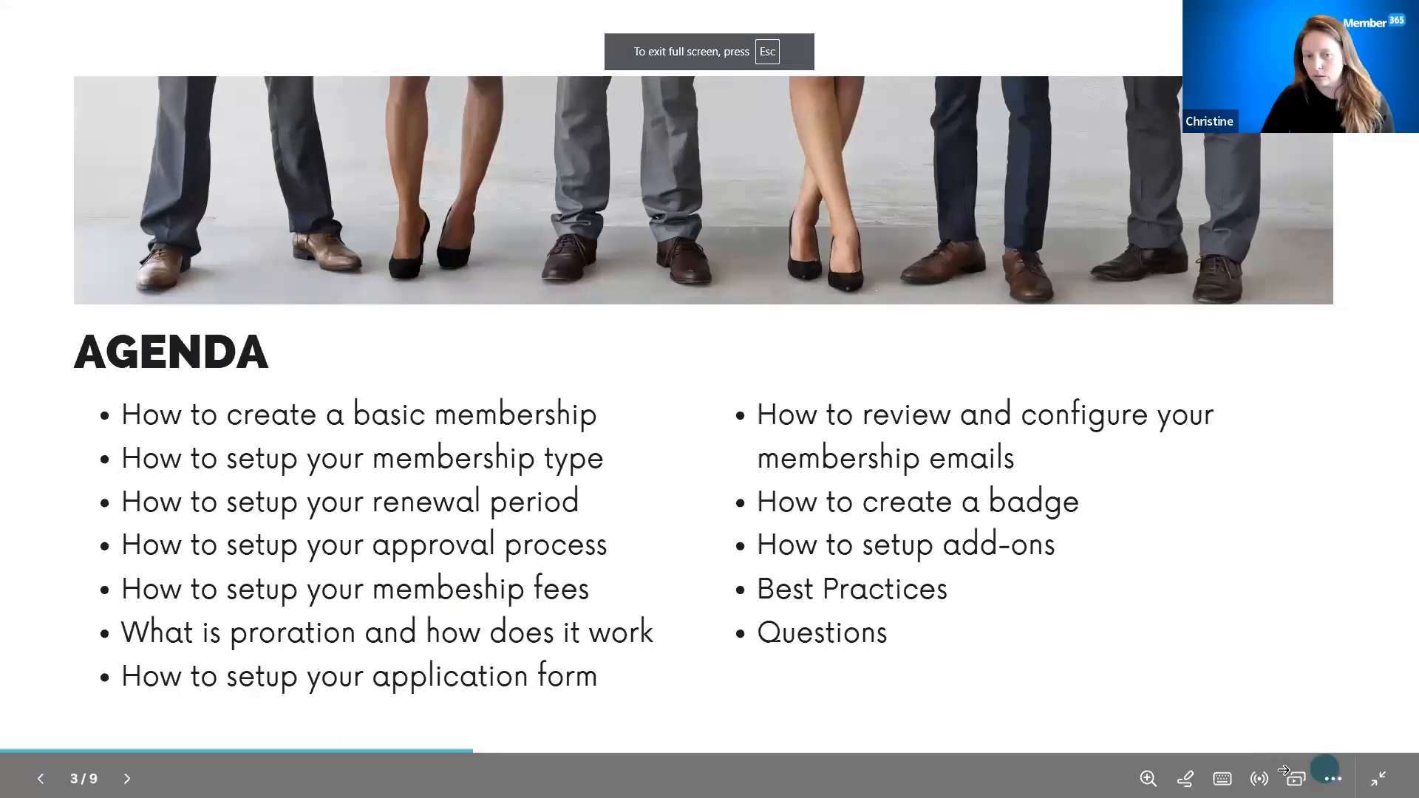
{"action": "left_click", "coordinate": [1200, 597]}
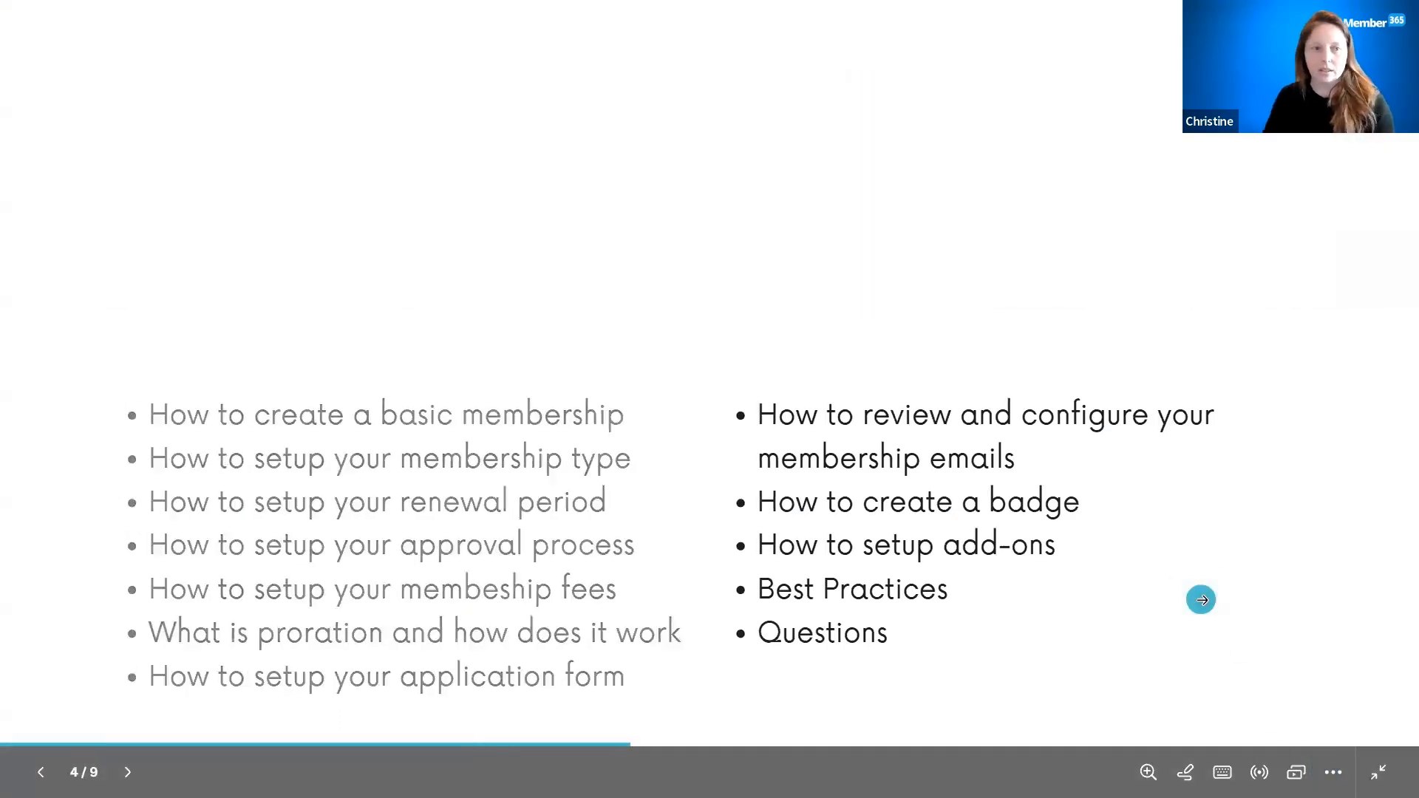